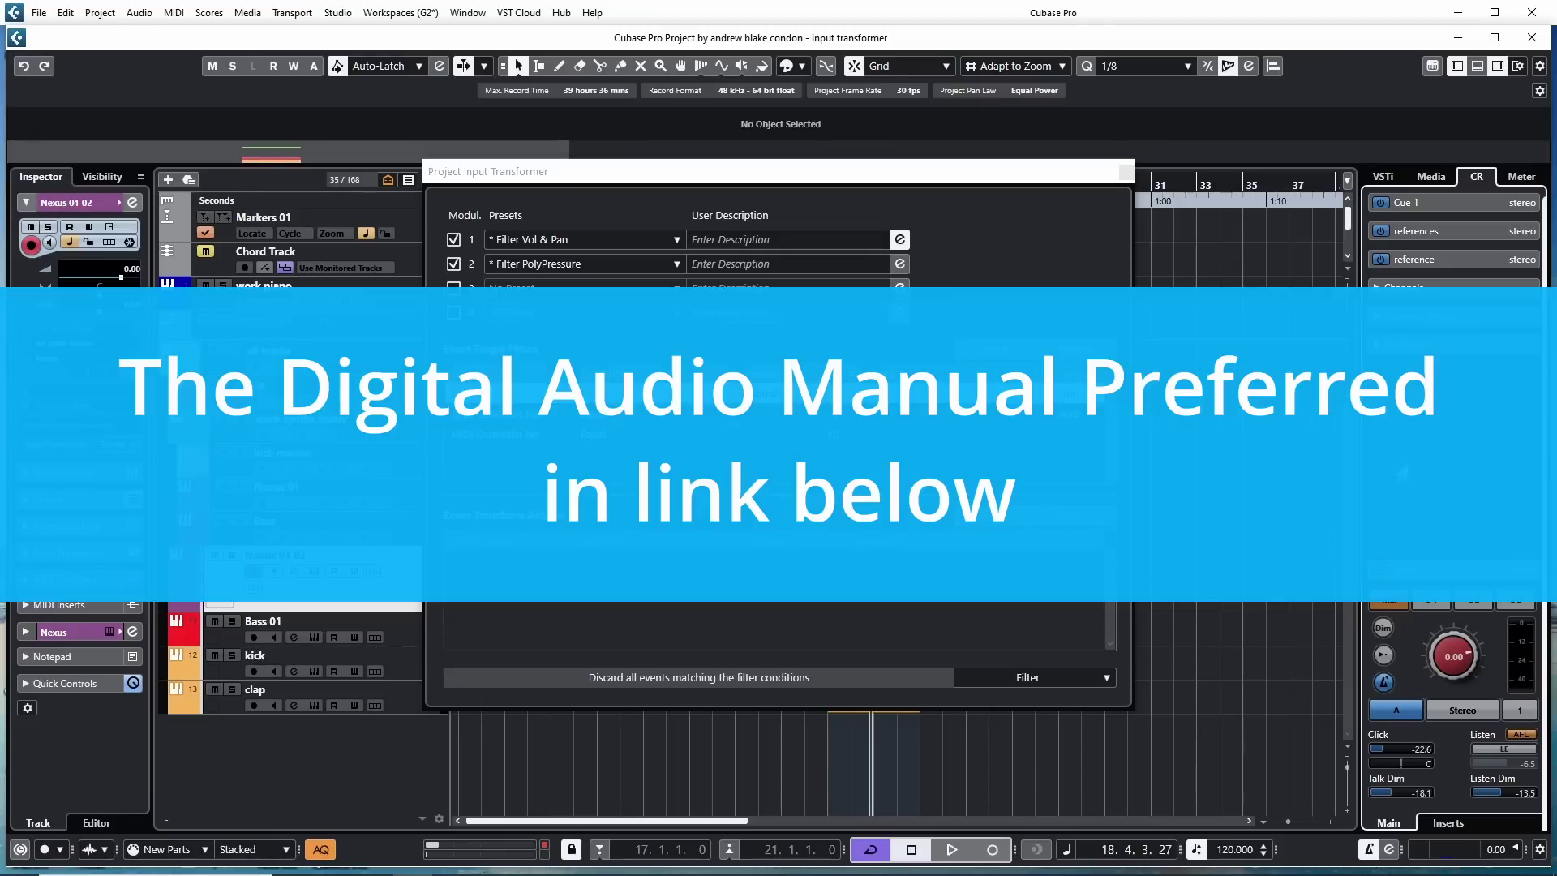
Close the Project Input Transformer window and dismiss the open menu
drag(868, 172, 827, 228)
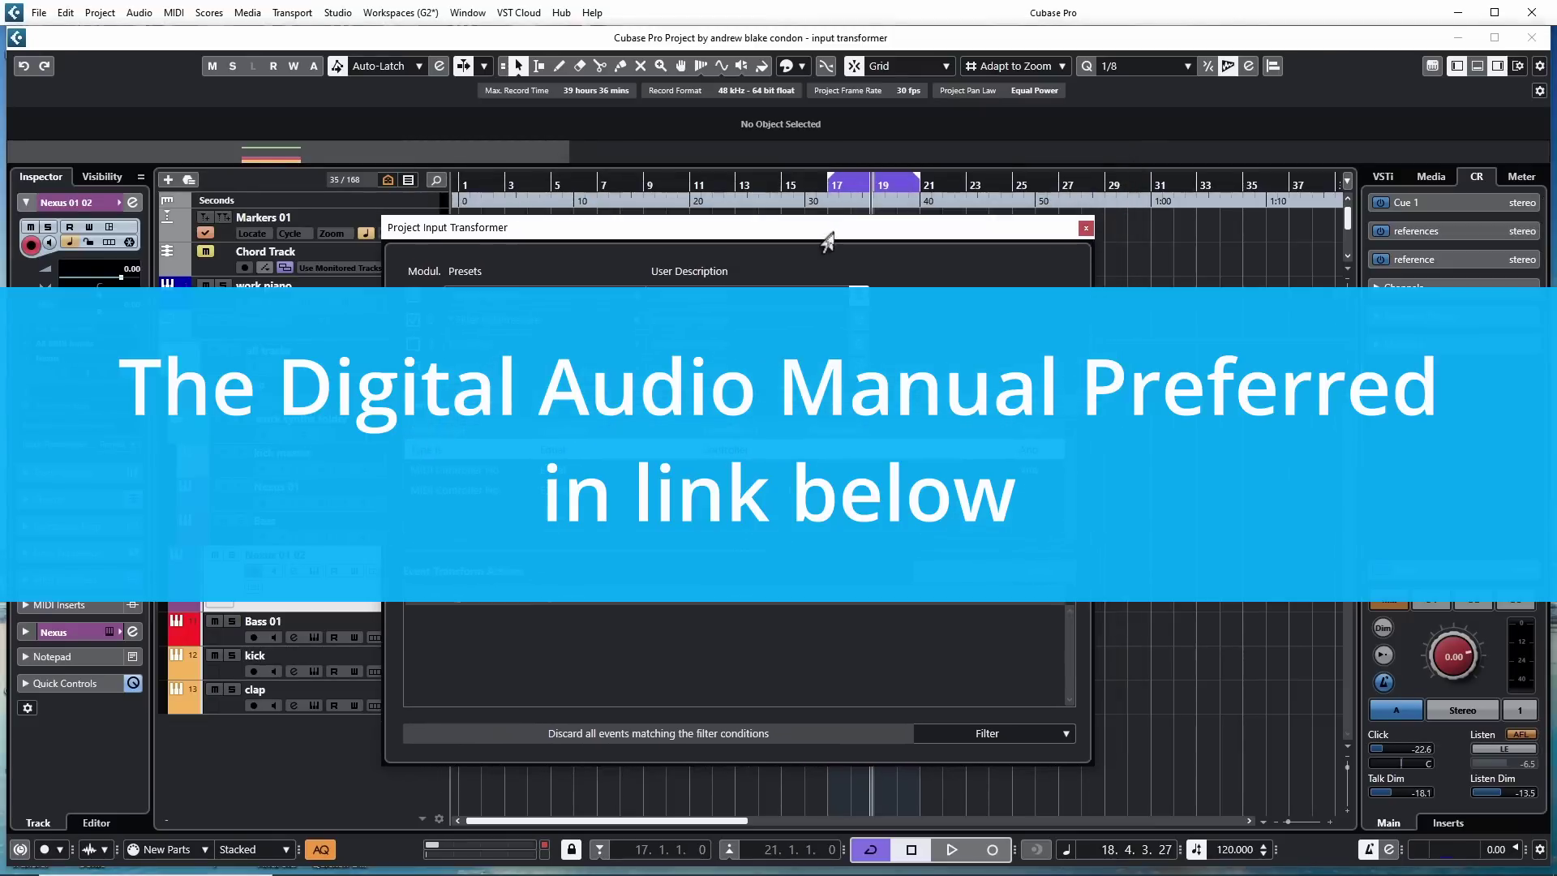
click(1086, 227)
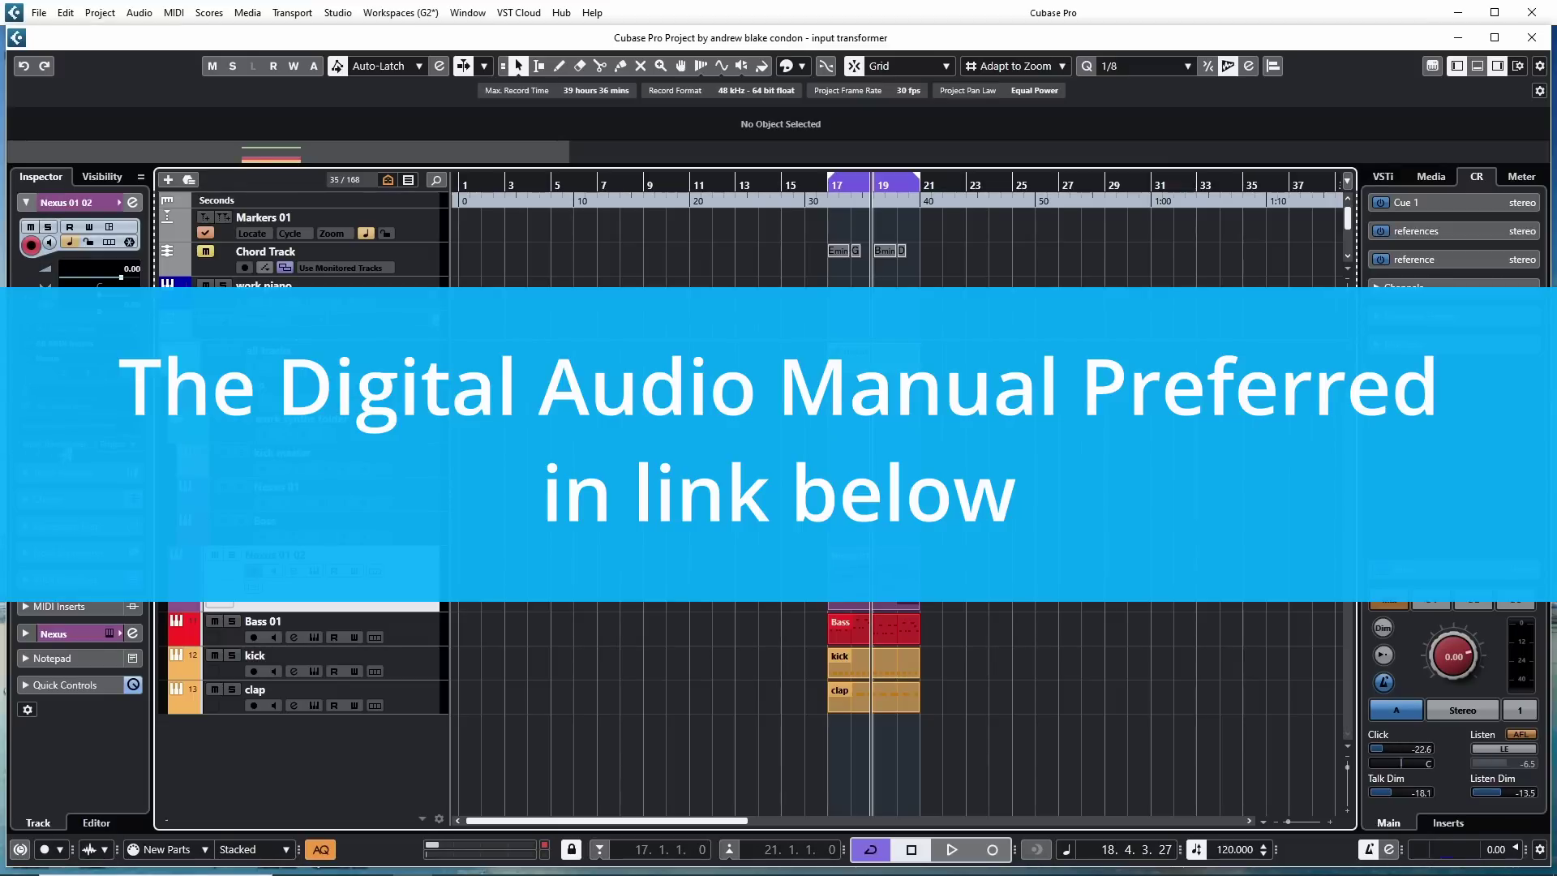
key(Escape)
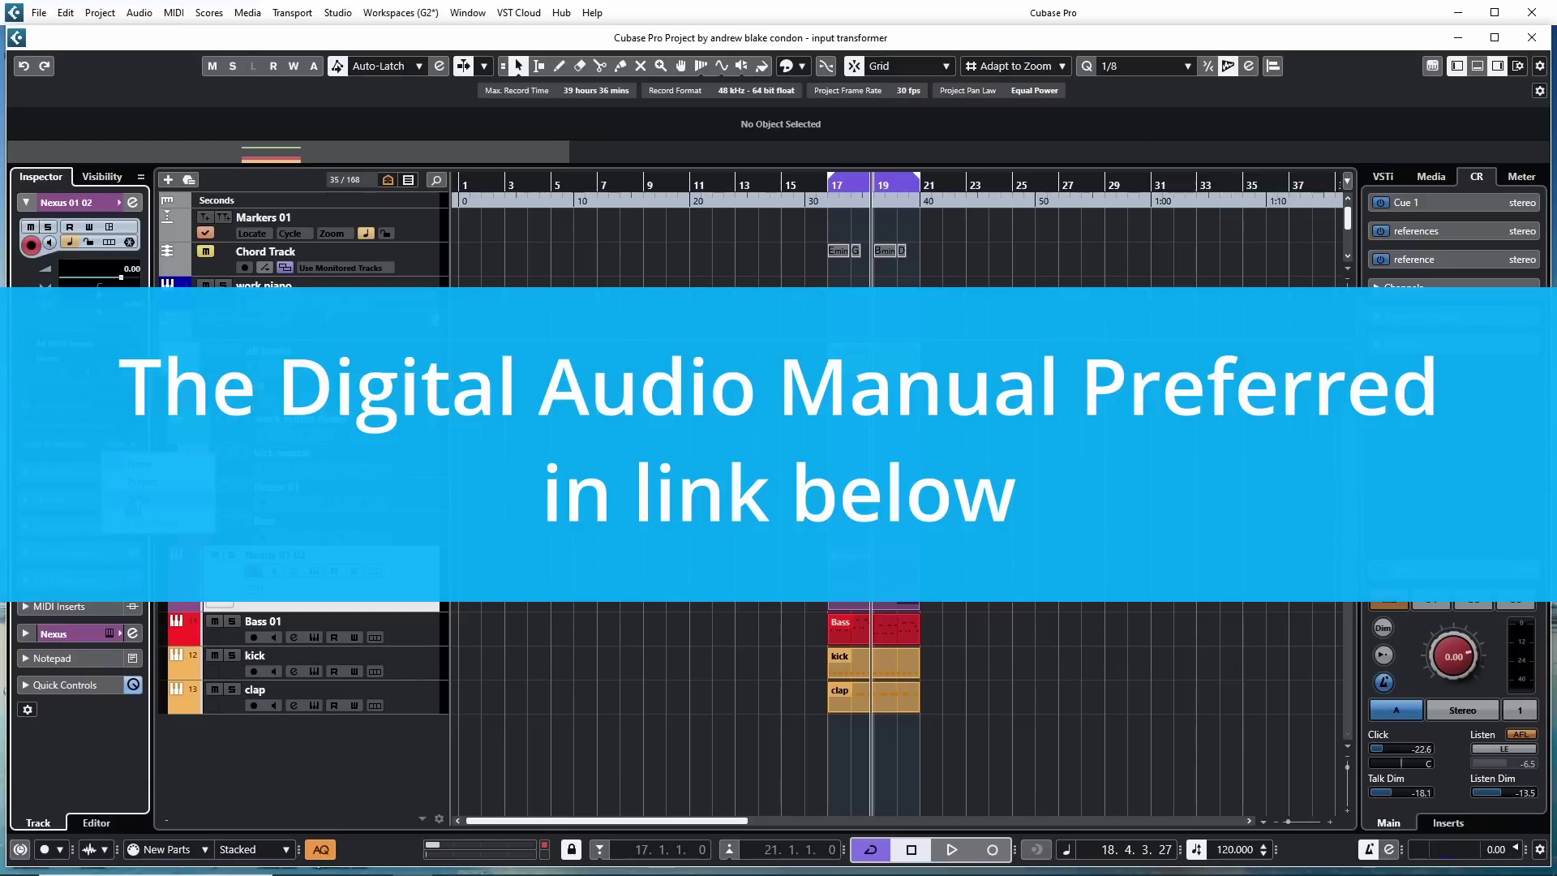
Set the Nexus 01 02 track's Input Transformer to Project and open its panel
click(142, 480)
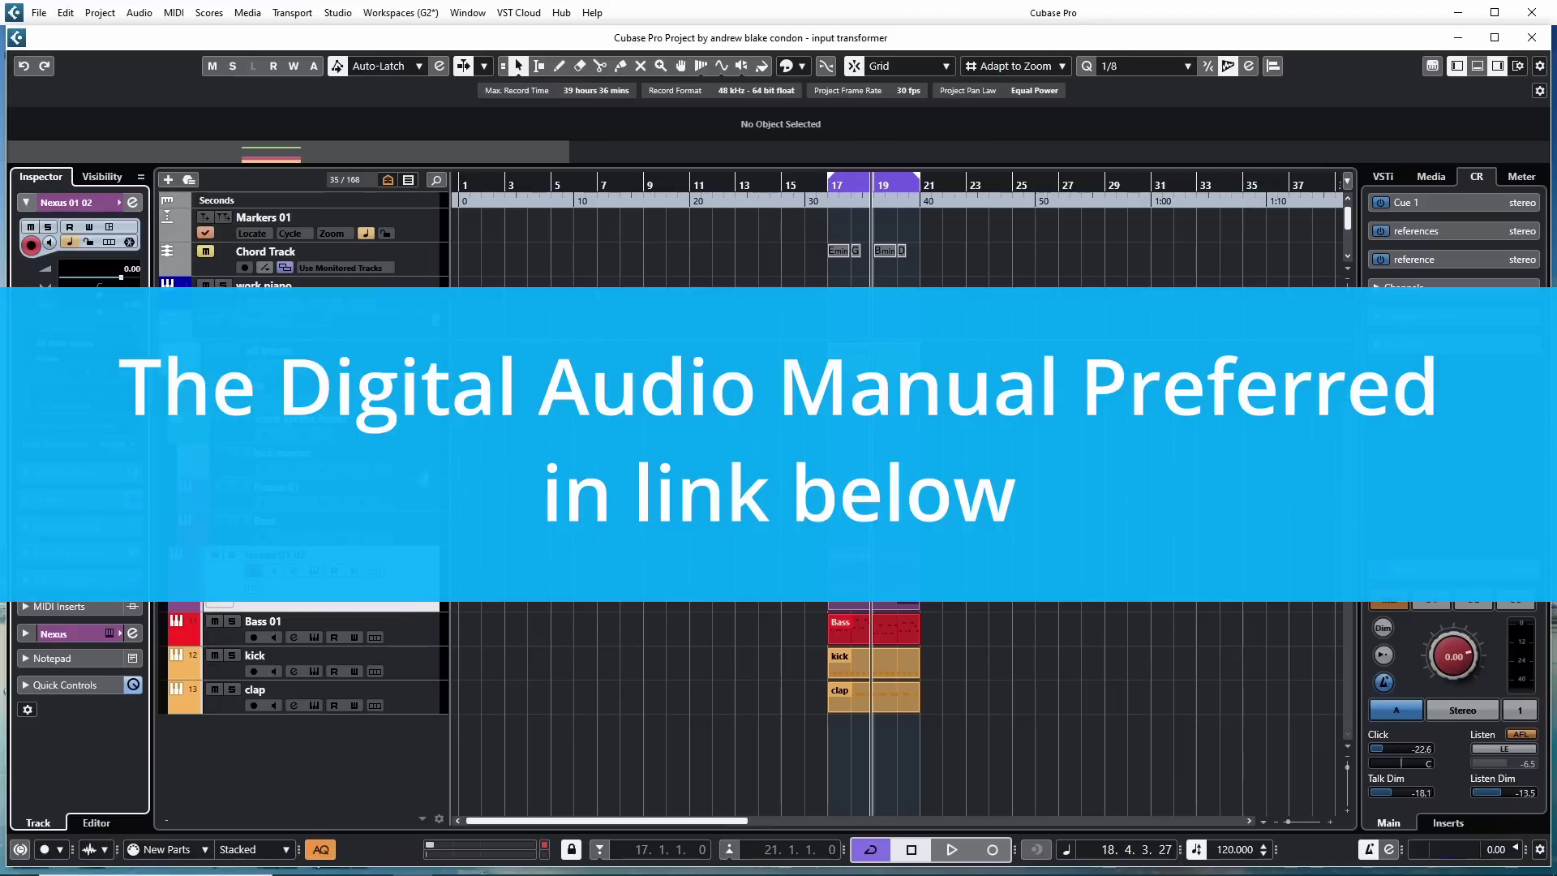
click(118, 444)
click(132, 507)
click(117, 445)
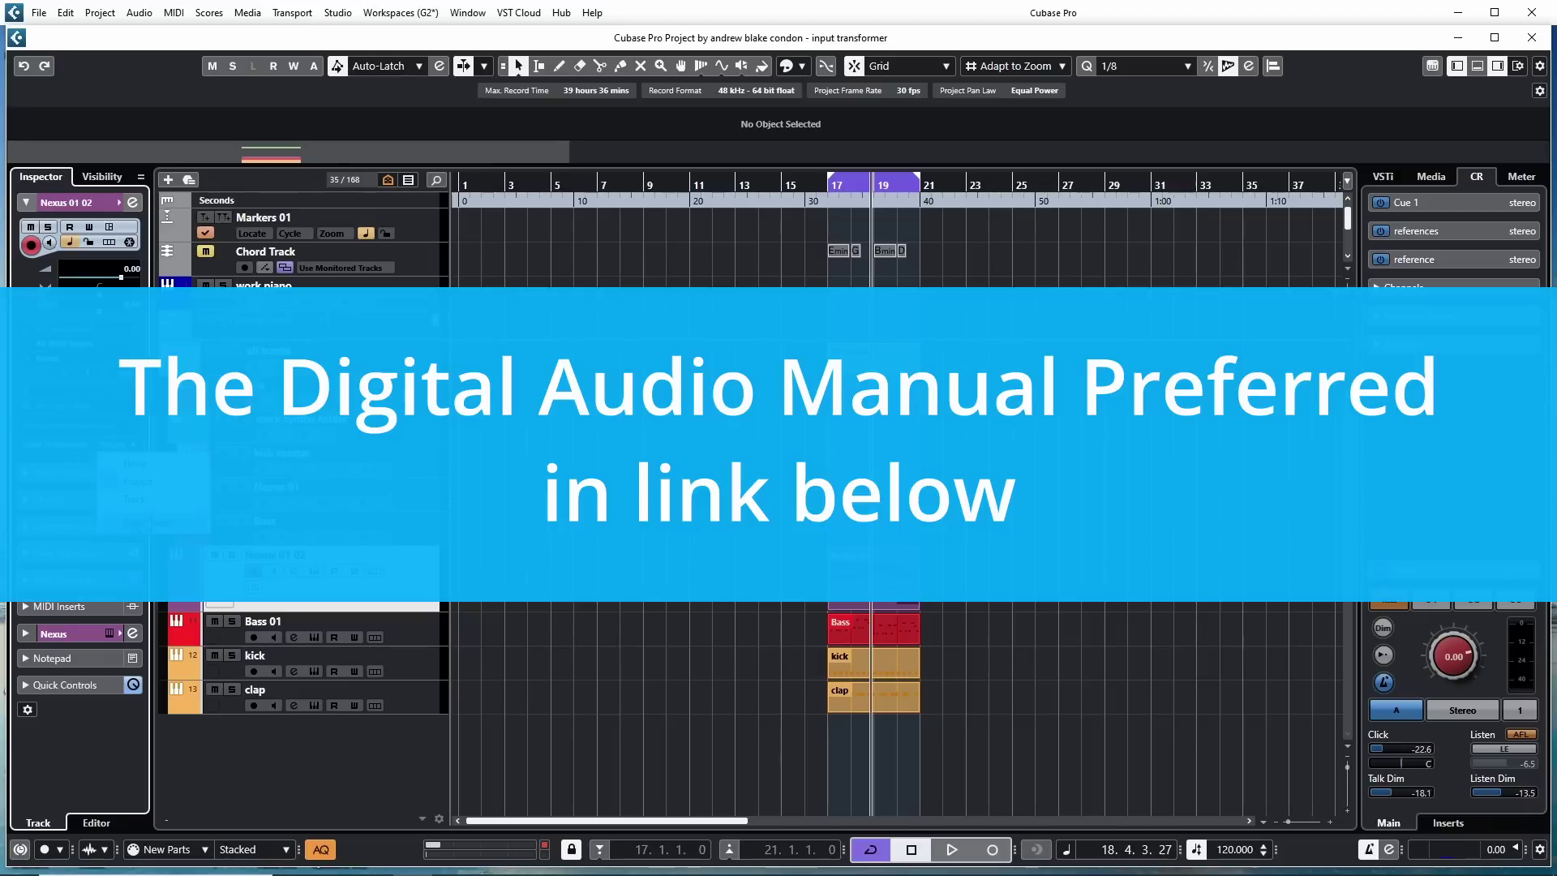
click(136, 482)
Browse module 1's preset tree, collapsing and expanding folders, without loading any preset
drag(567, 435, 378, 159)
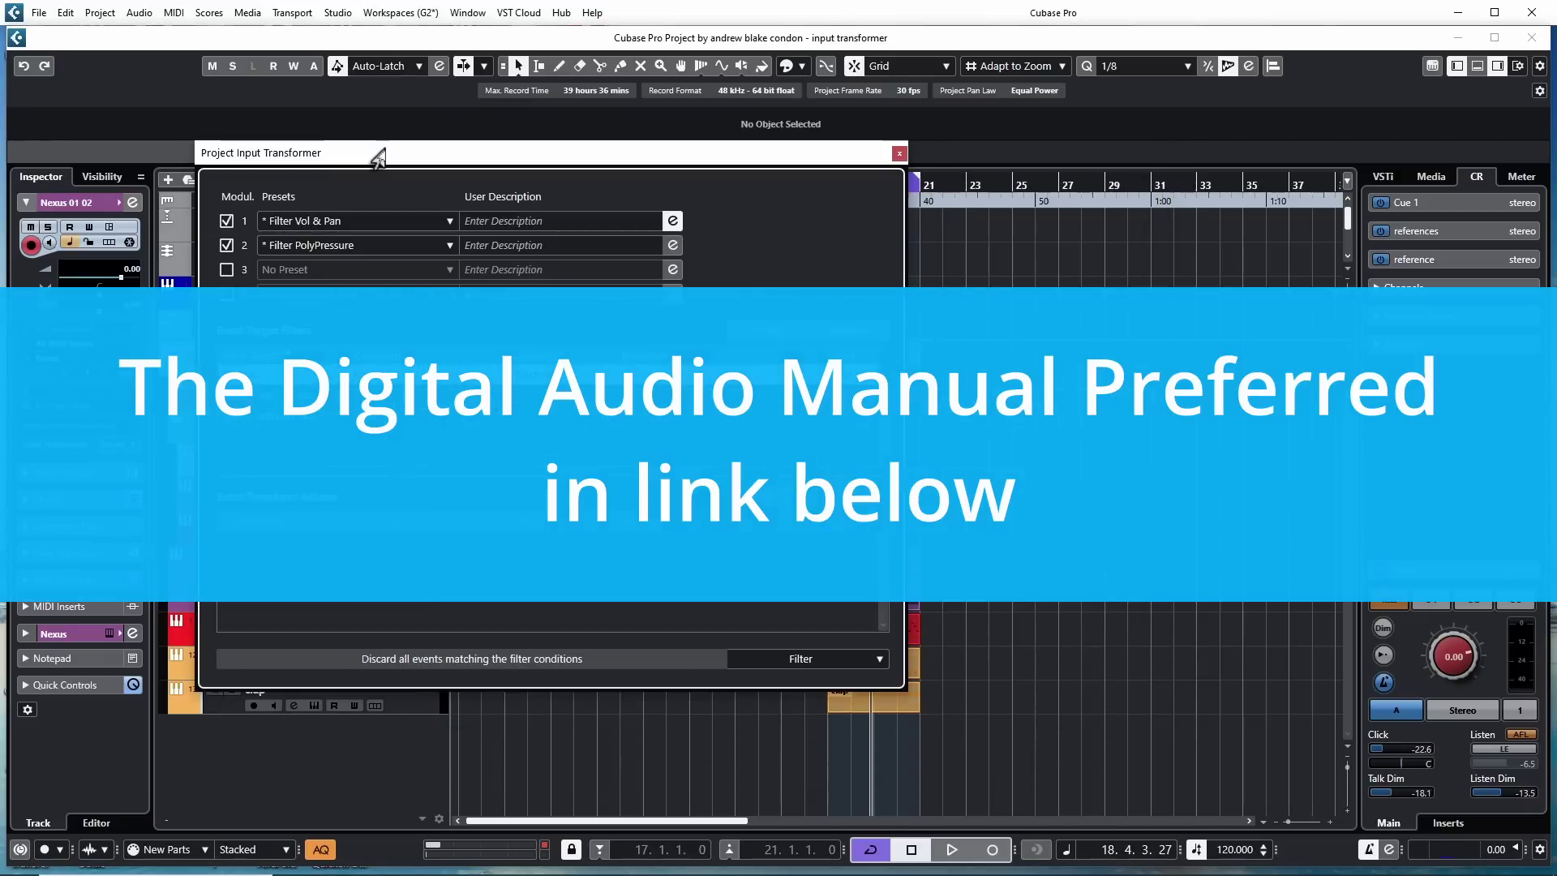
click(387, 224)
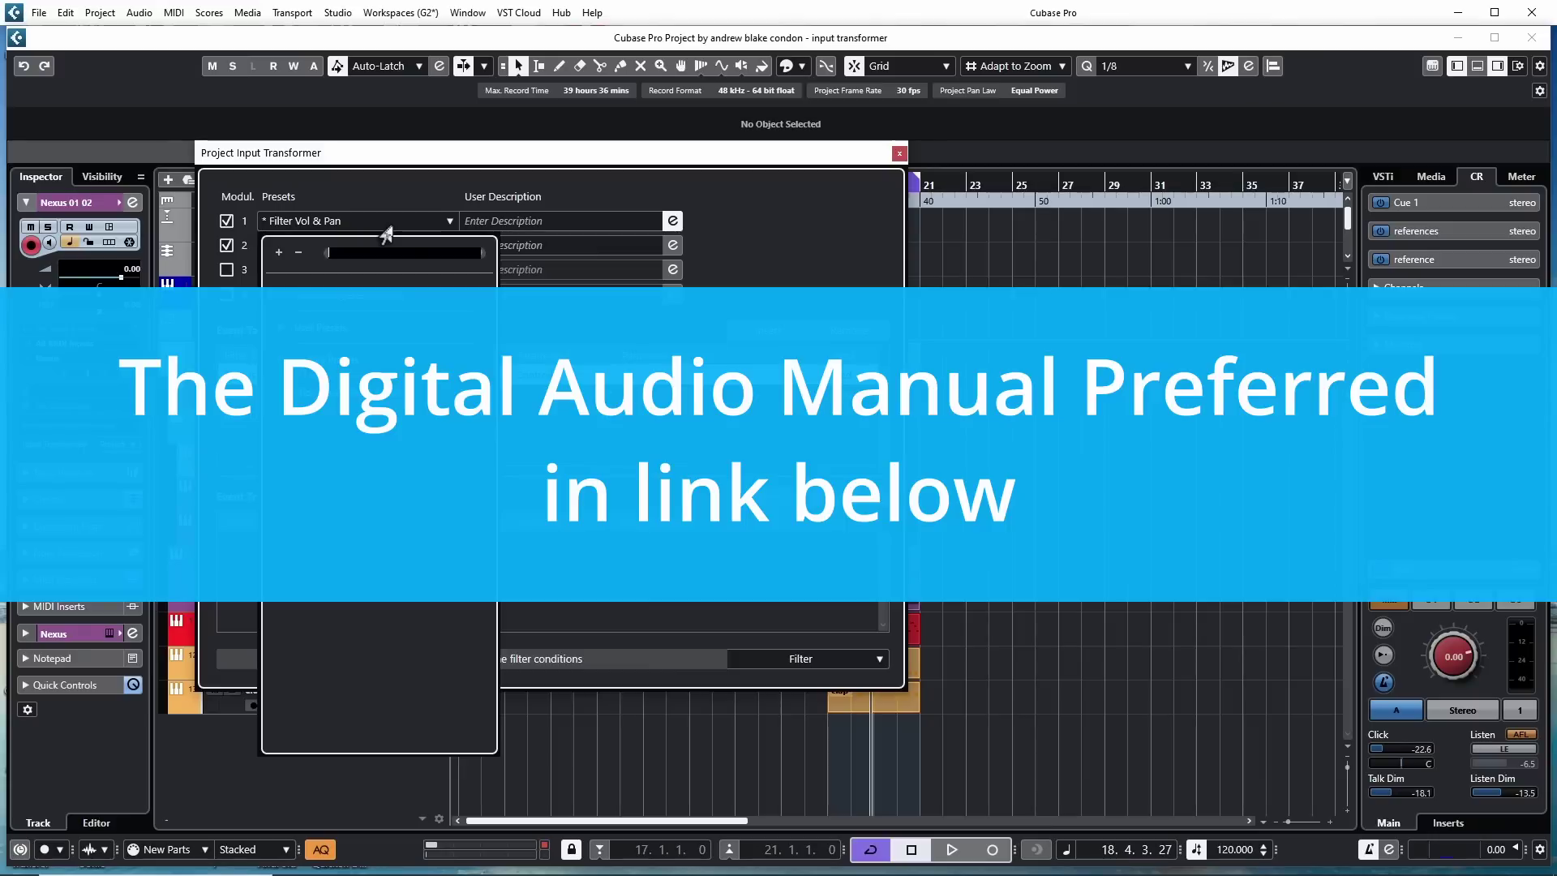
click(392, 162)
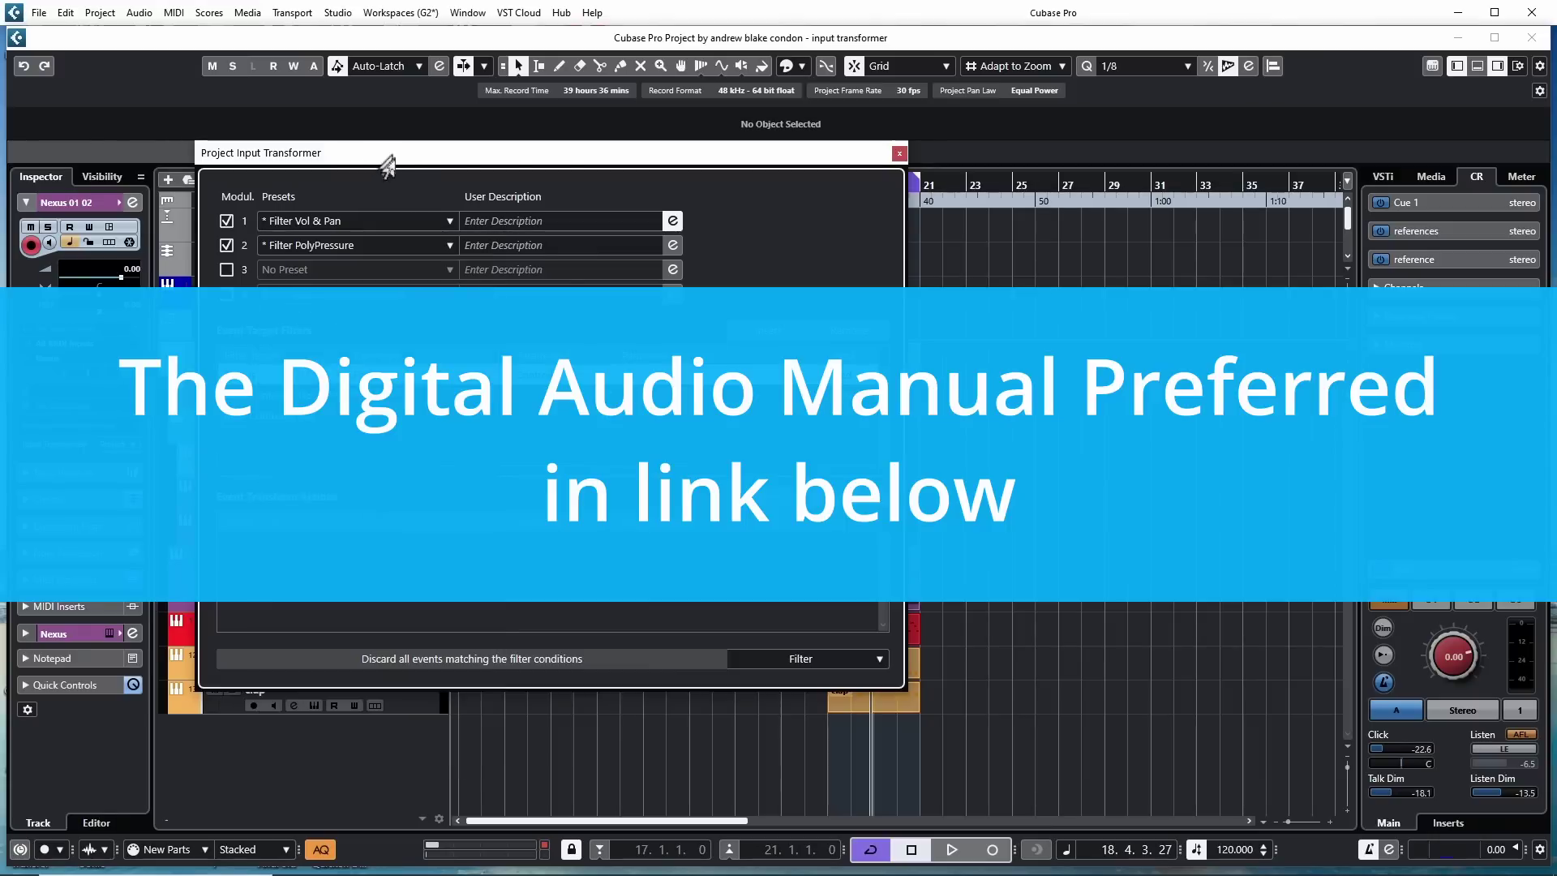
drag(388, 163, 454, 285)
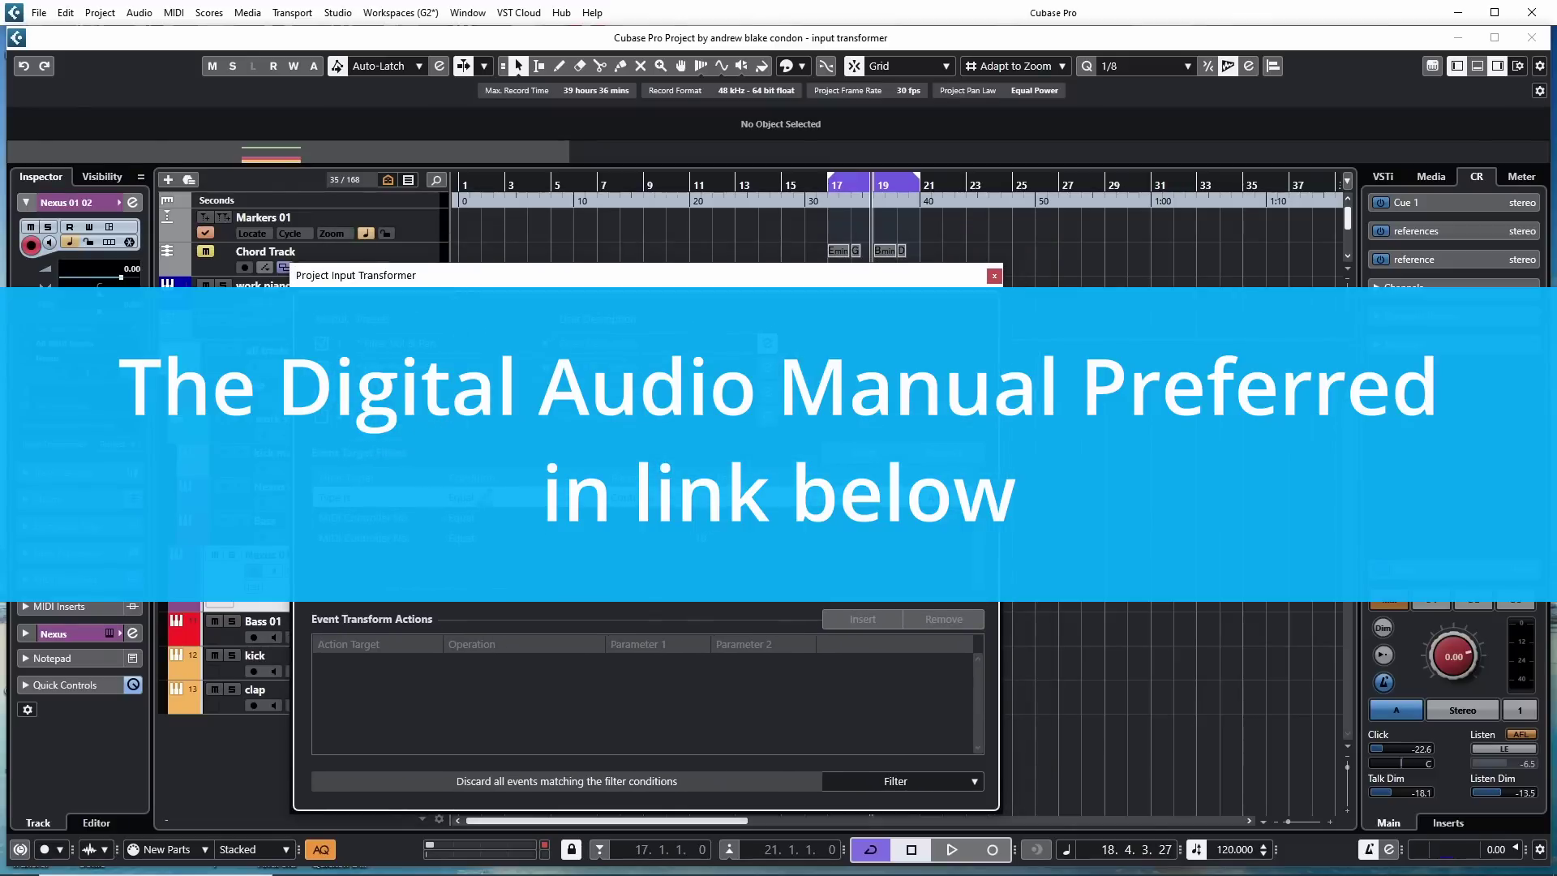
click(487, 361)
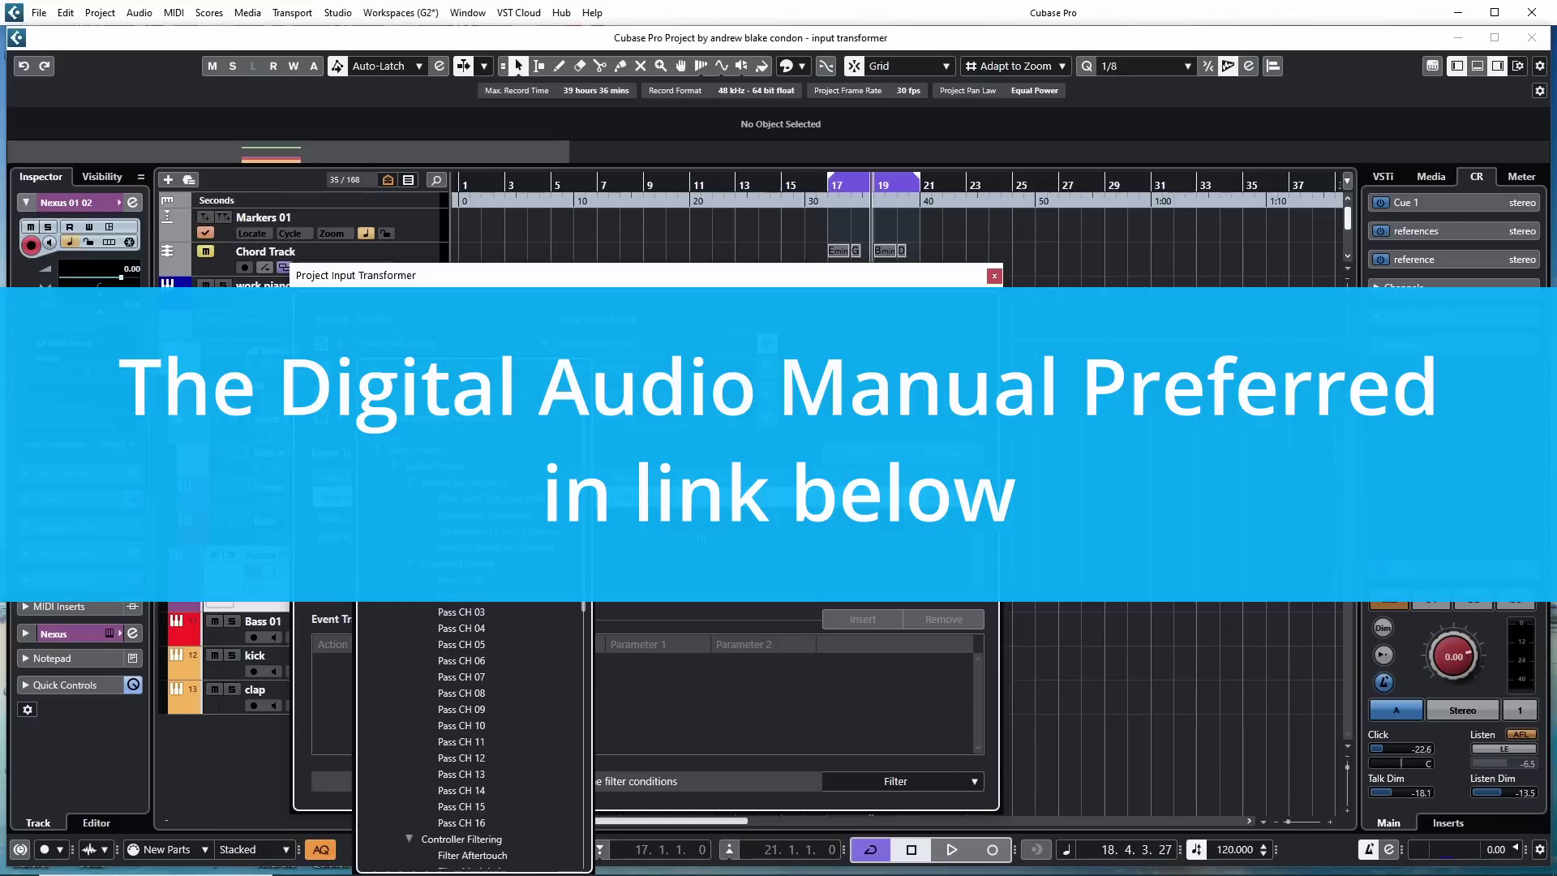
click(417, 393)
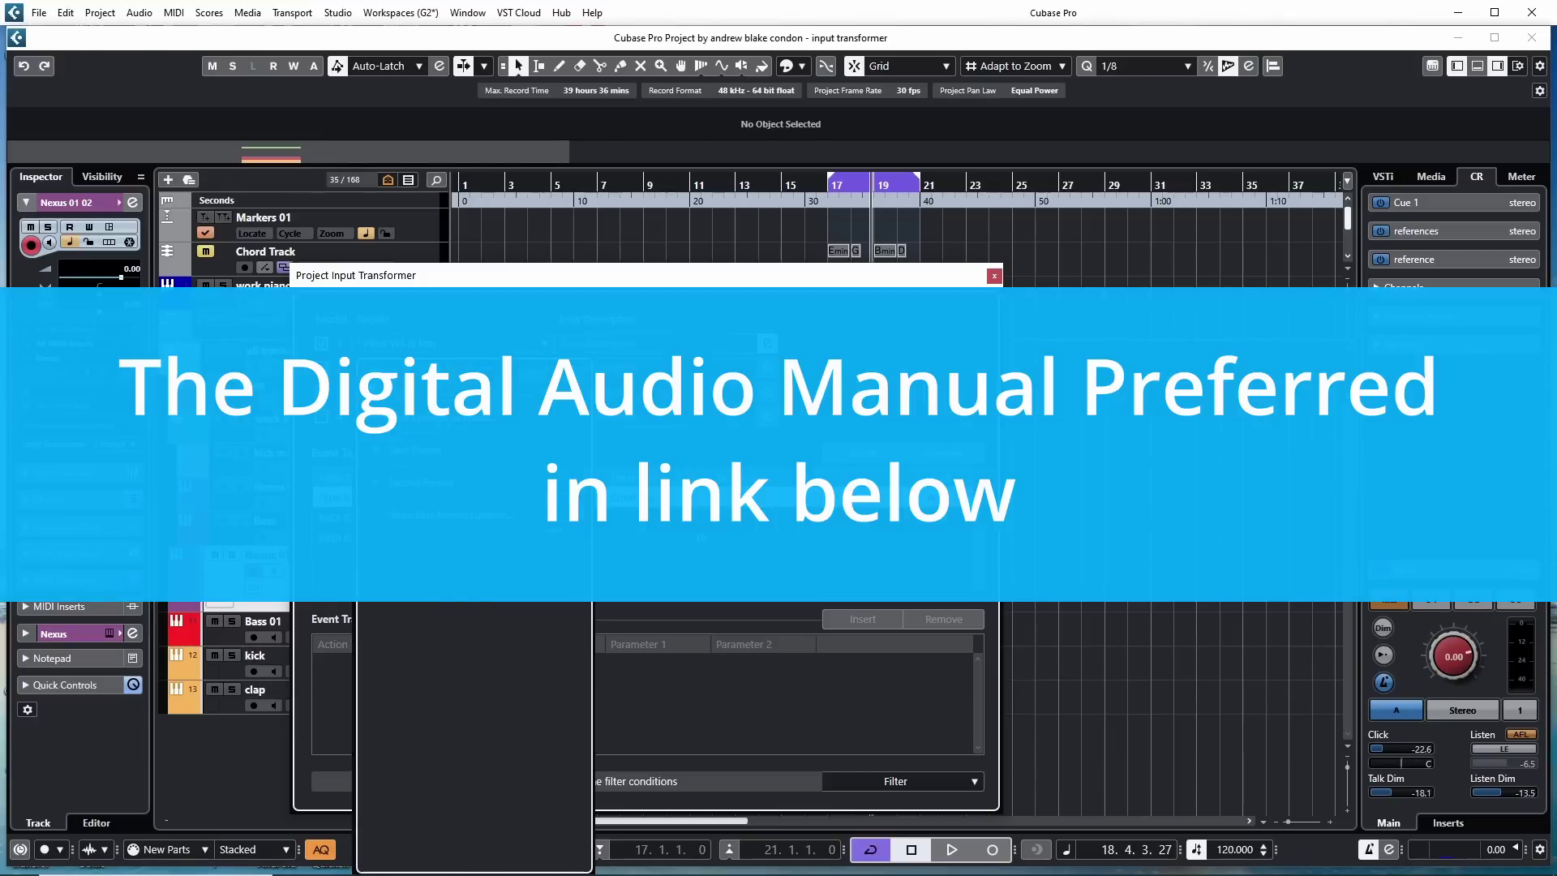
click(417, 392)
click(417, 393)
click(417, 392)
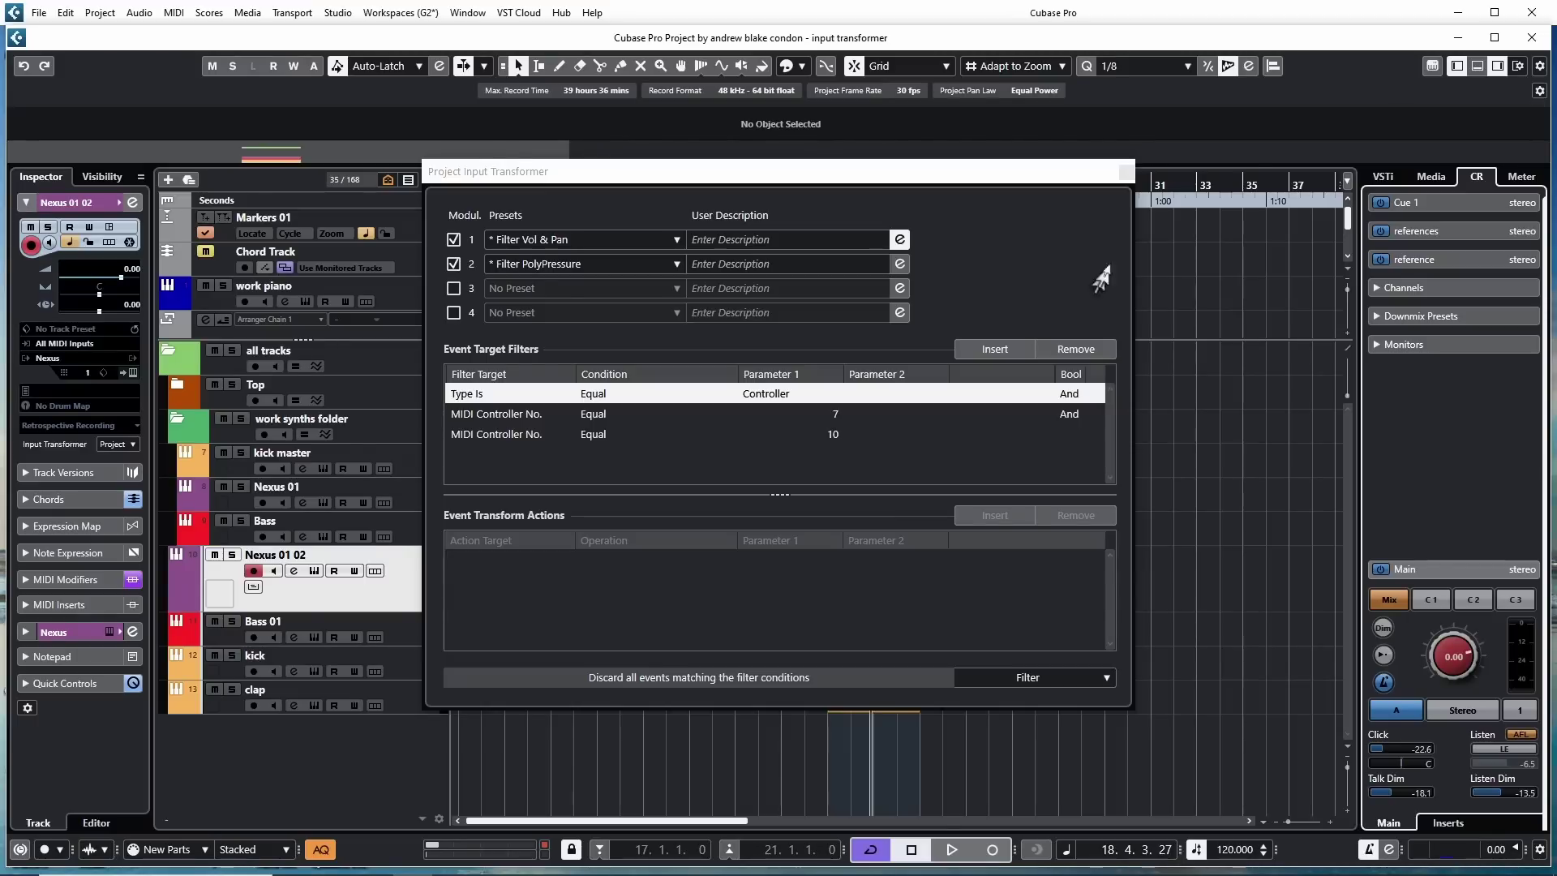
drag(868, 184, 827, 241)
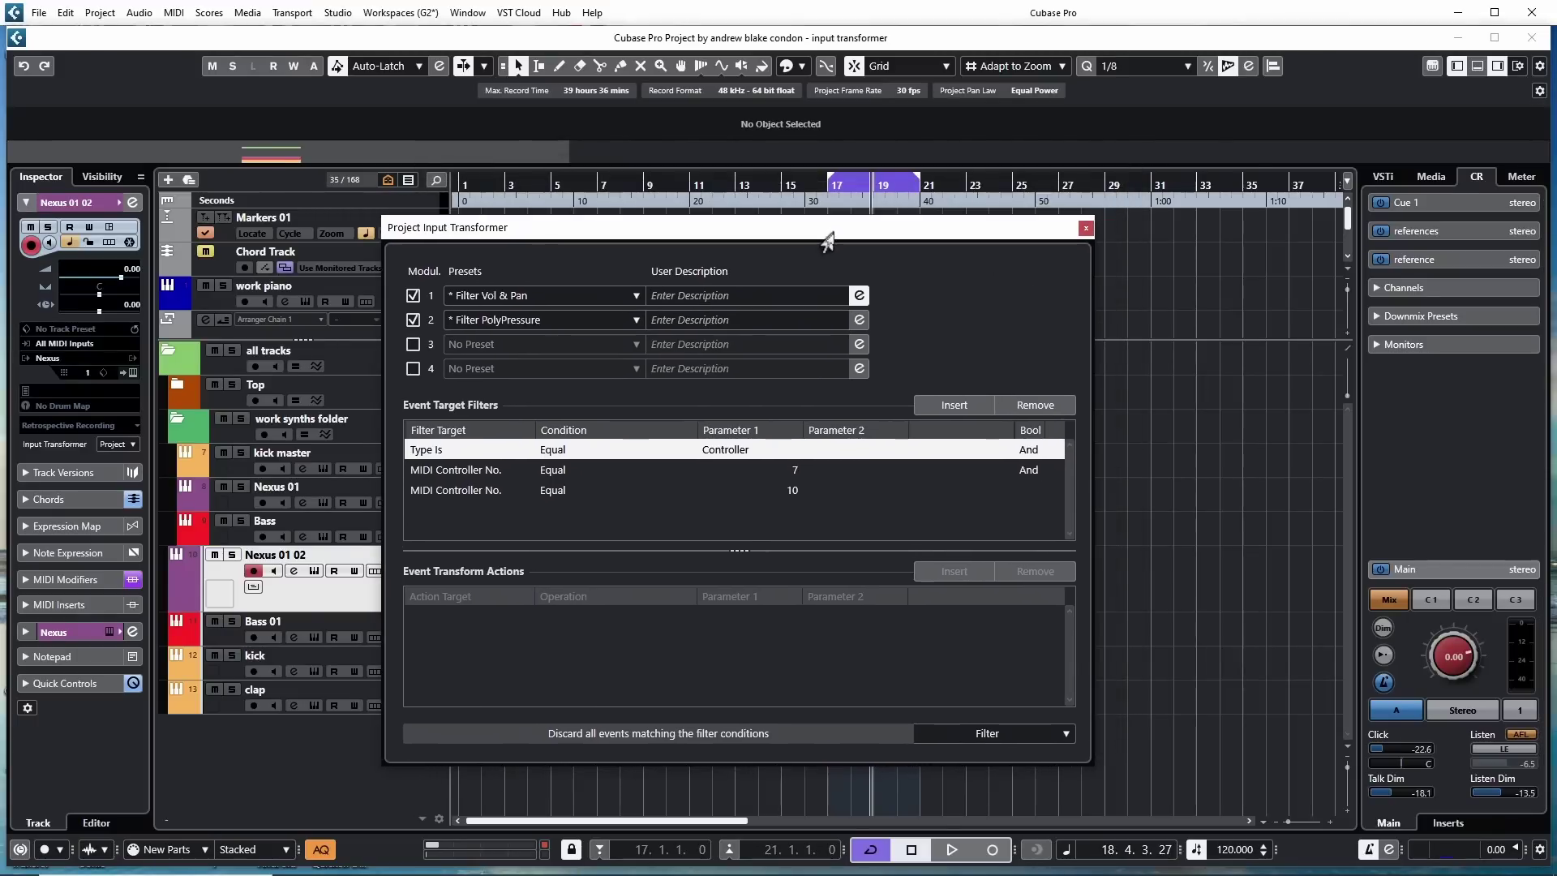
click(1085, 228)
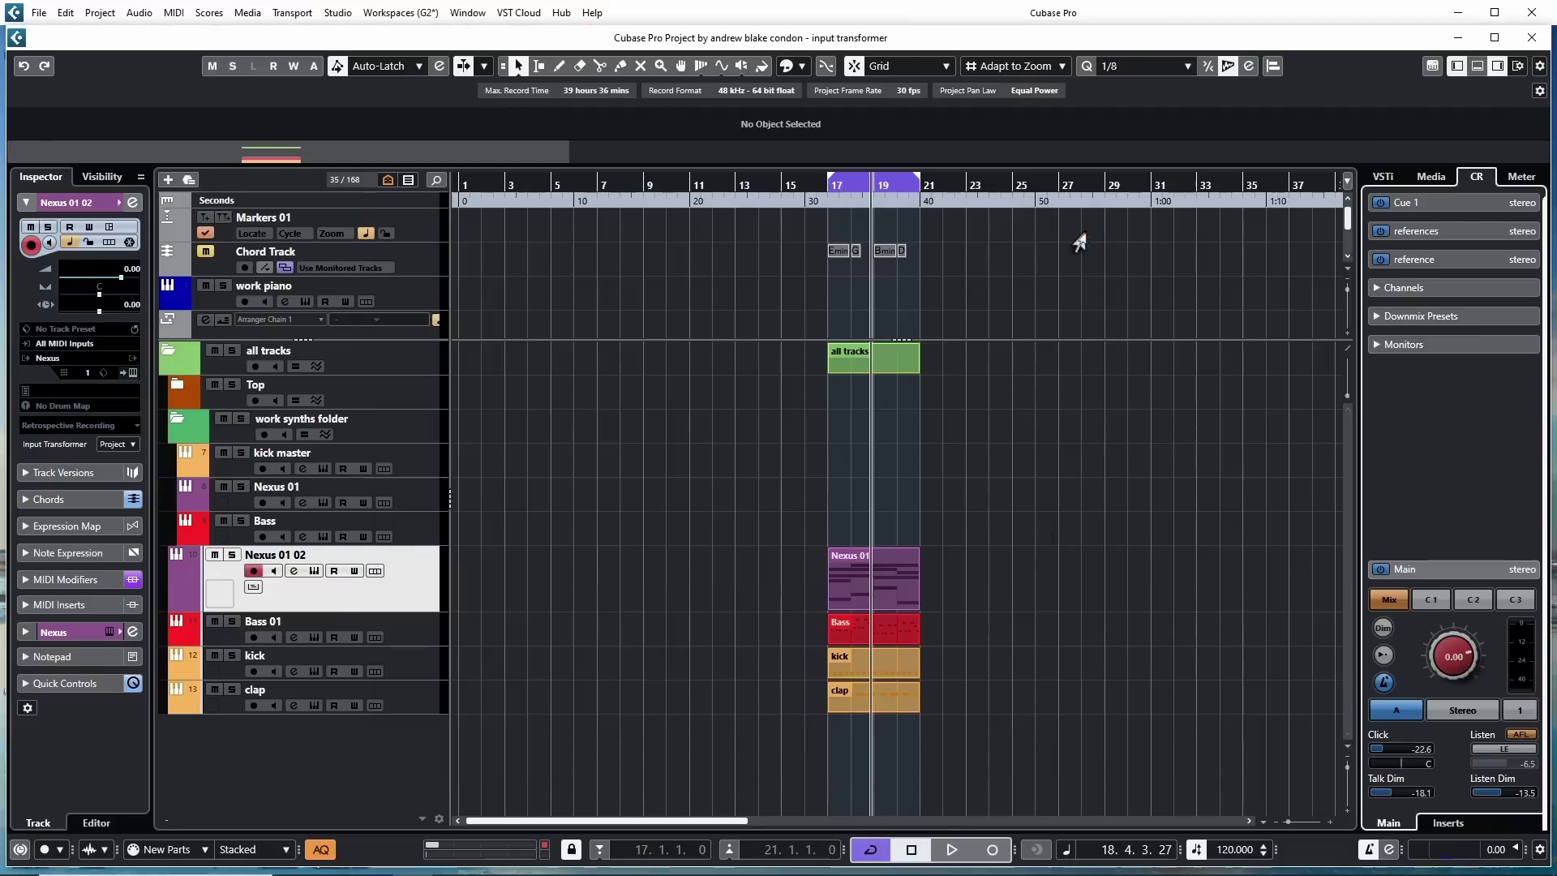
click(417, 535)
click(419, 596)
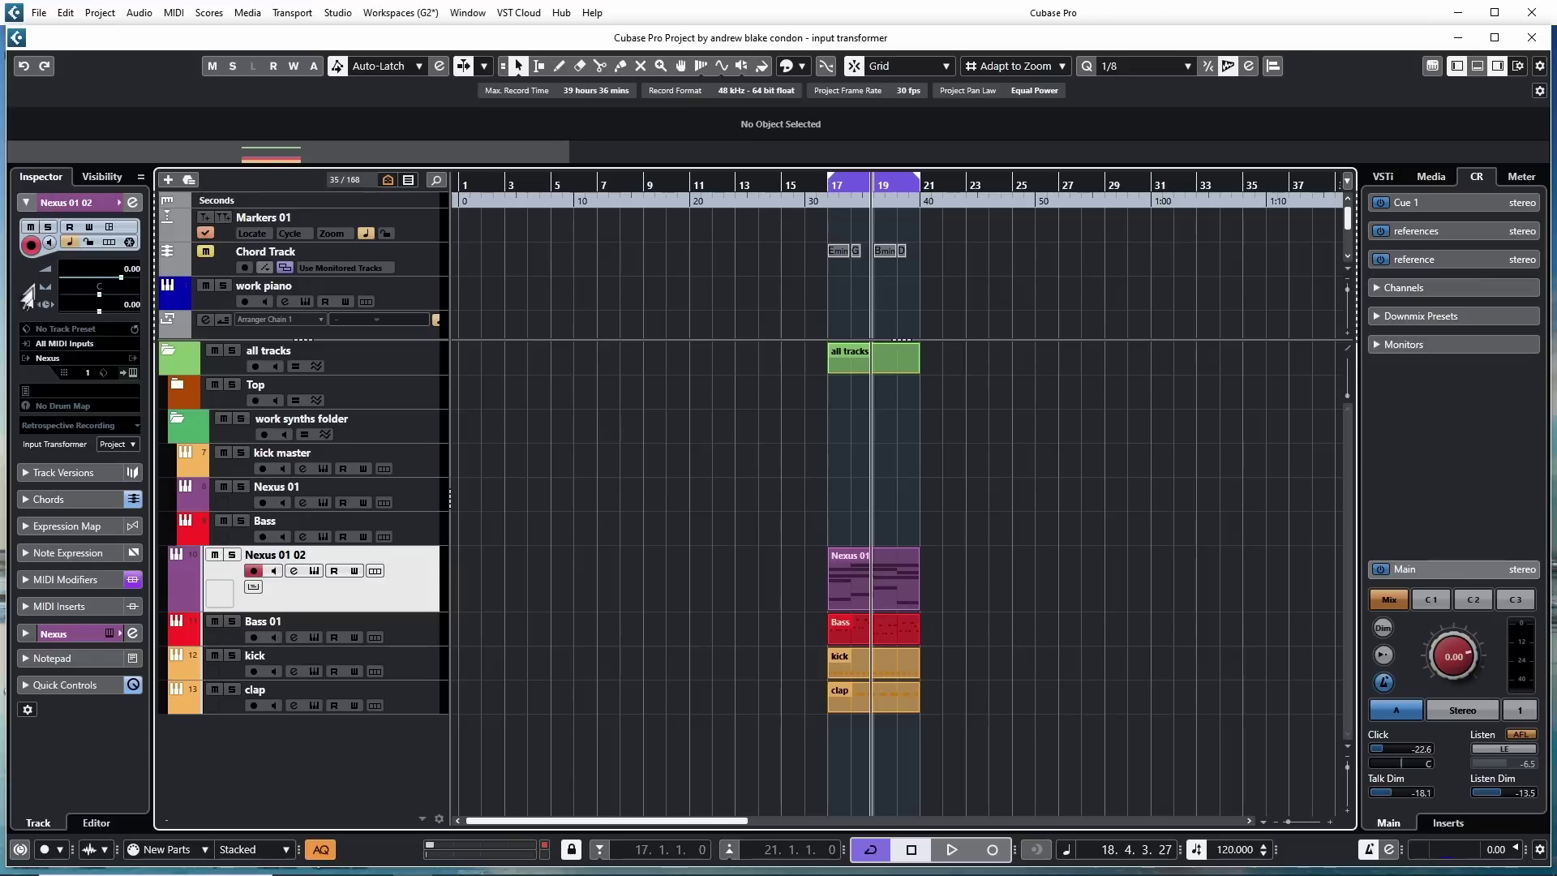
click(106, 444)
click(126, 464)
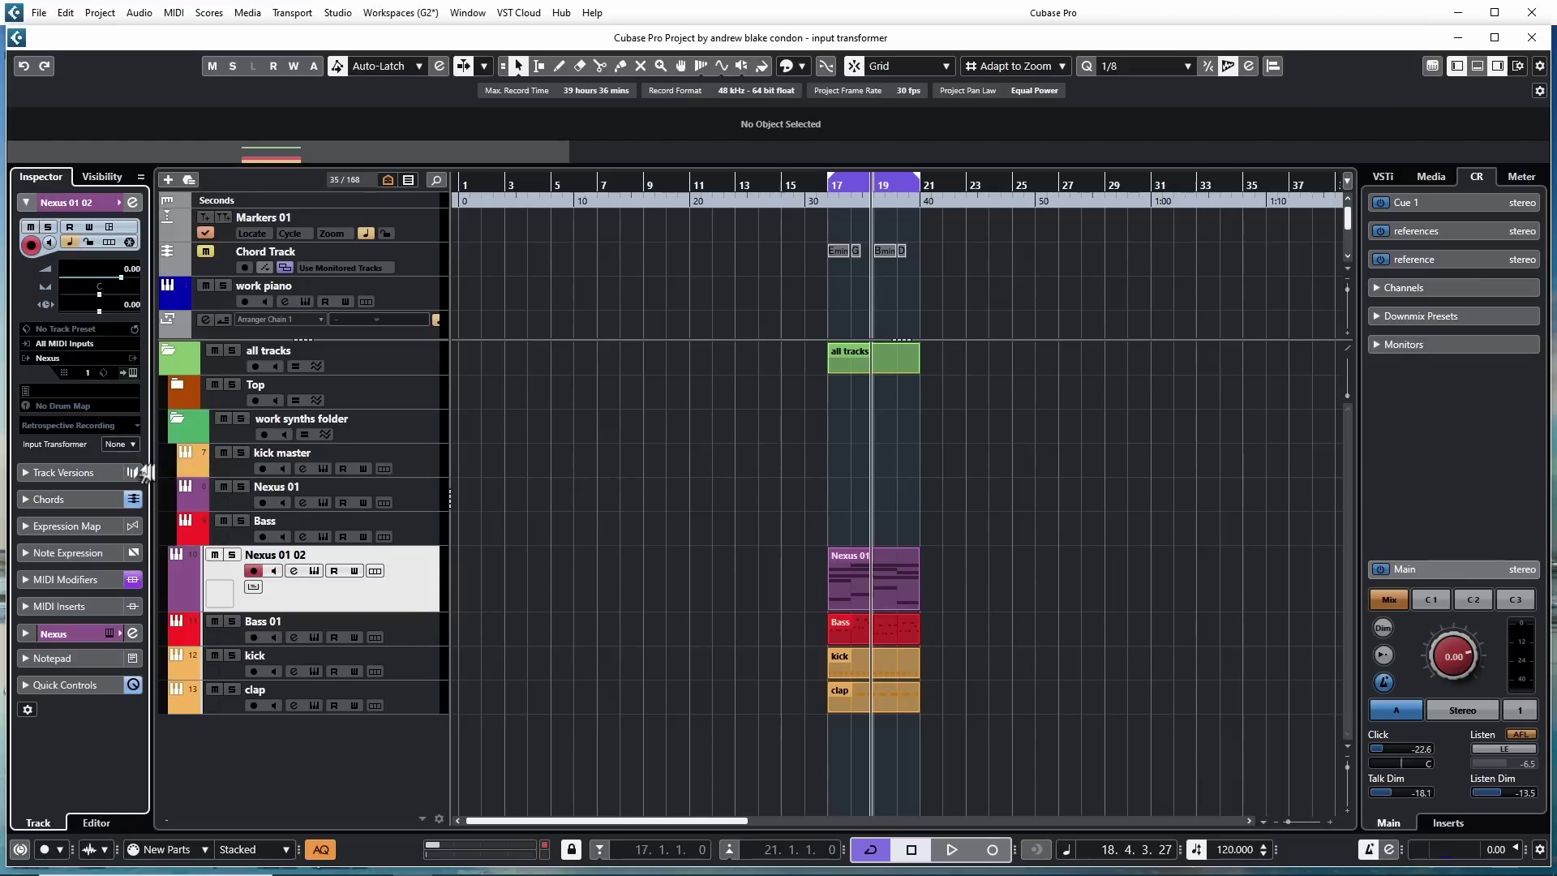
click(118, 444)
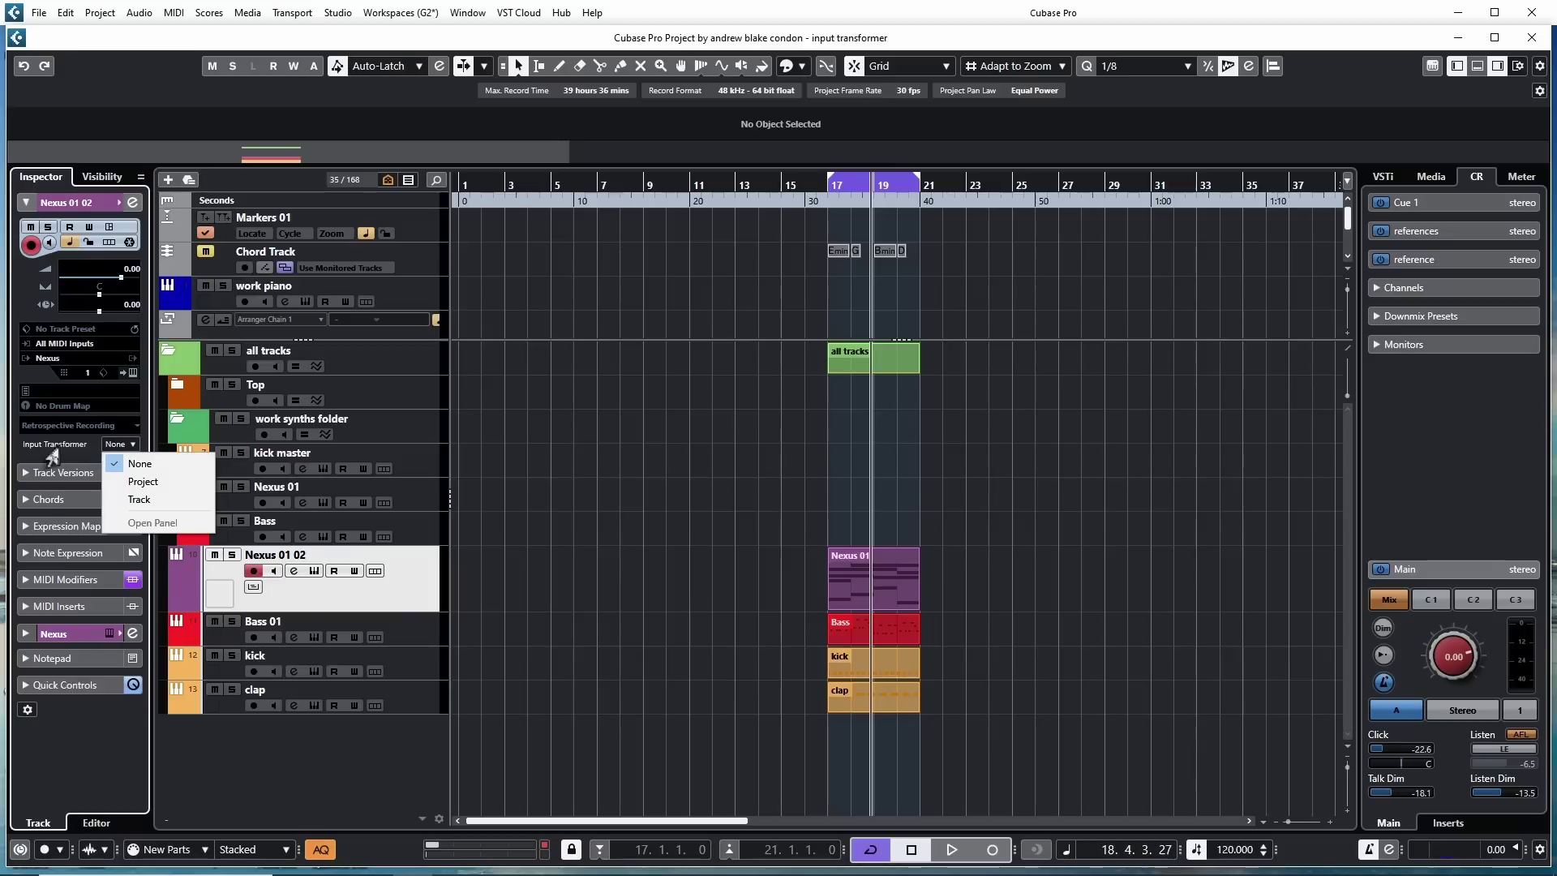
click(130, 483)
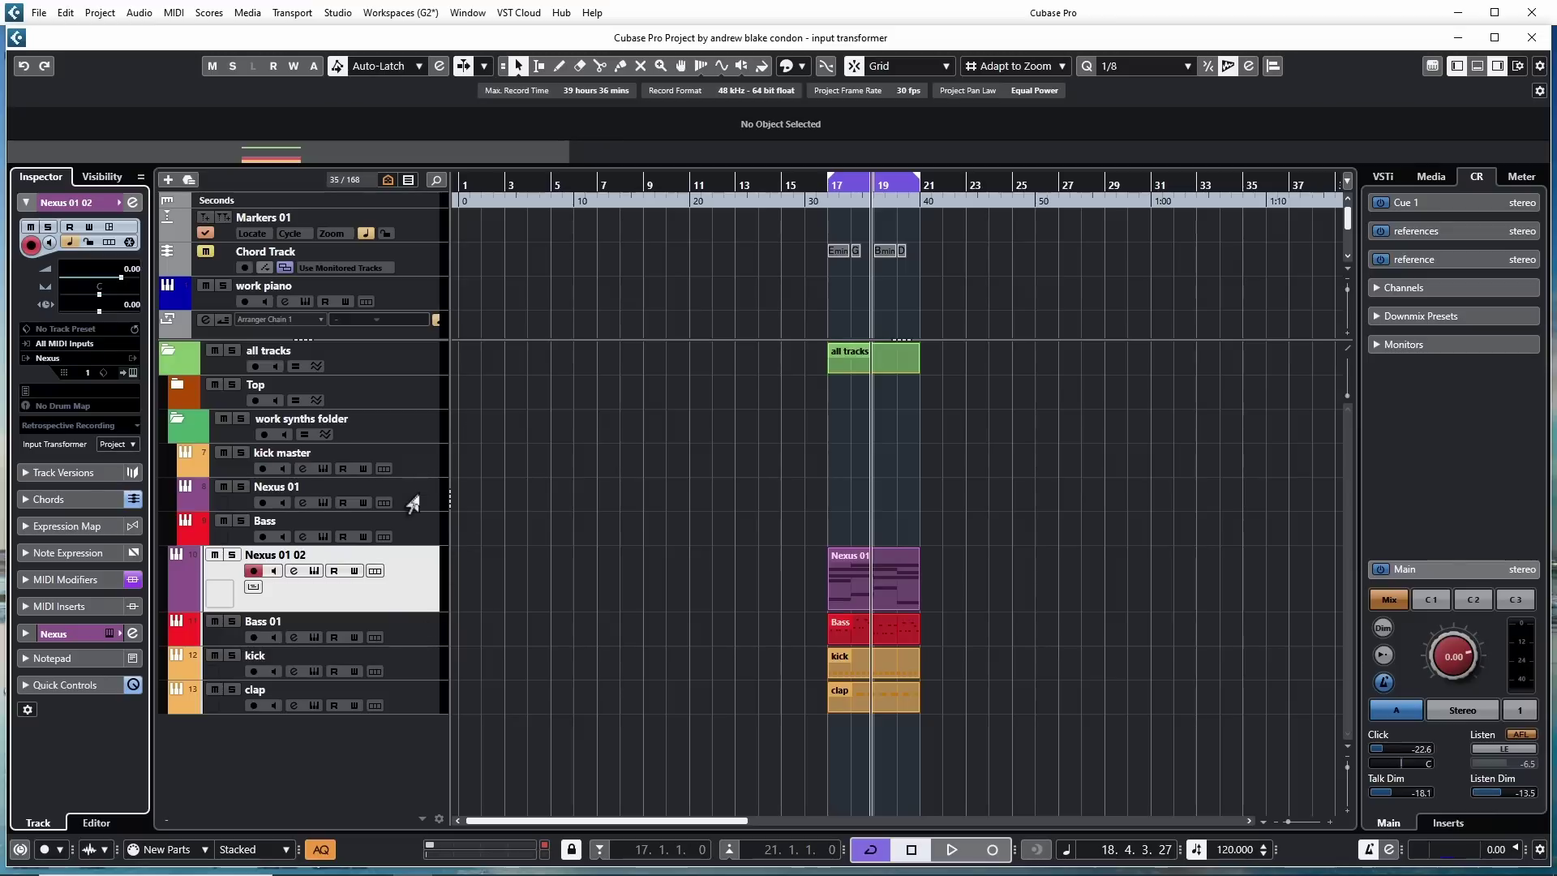
click(118, 444)
click(132, 501)
scroll(104, 446, up, 1)
click(106, 447)
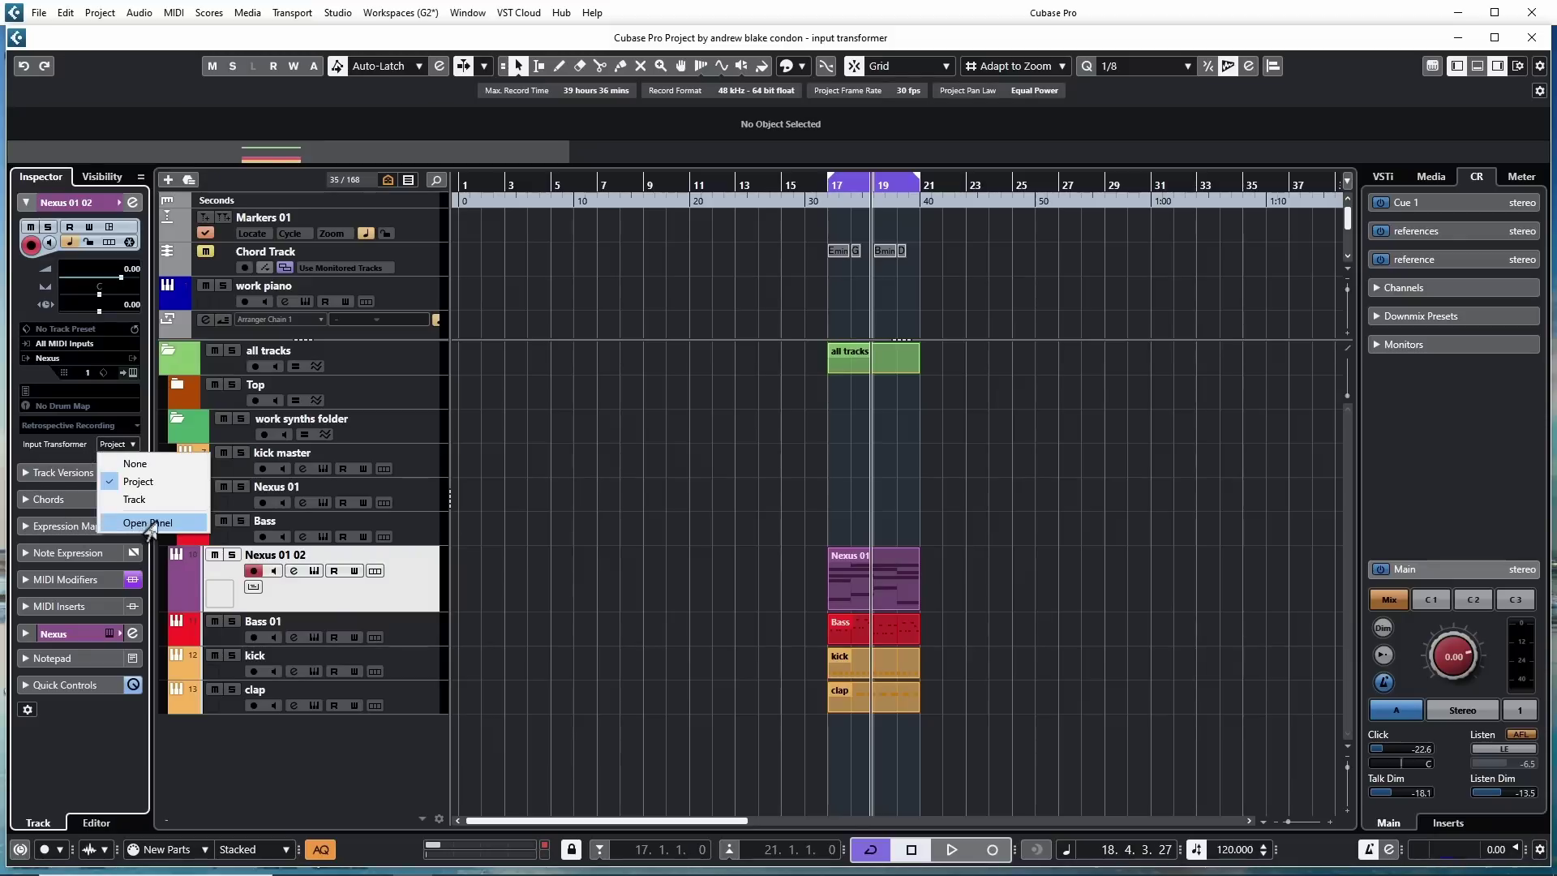
Open the Project Input Transformer panel and preview module 1's preset options
click(145, 523)
drag(565, 222, 377, 158)
click(386, 226)
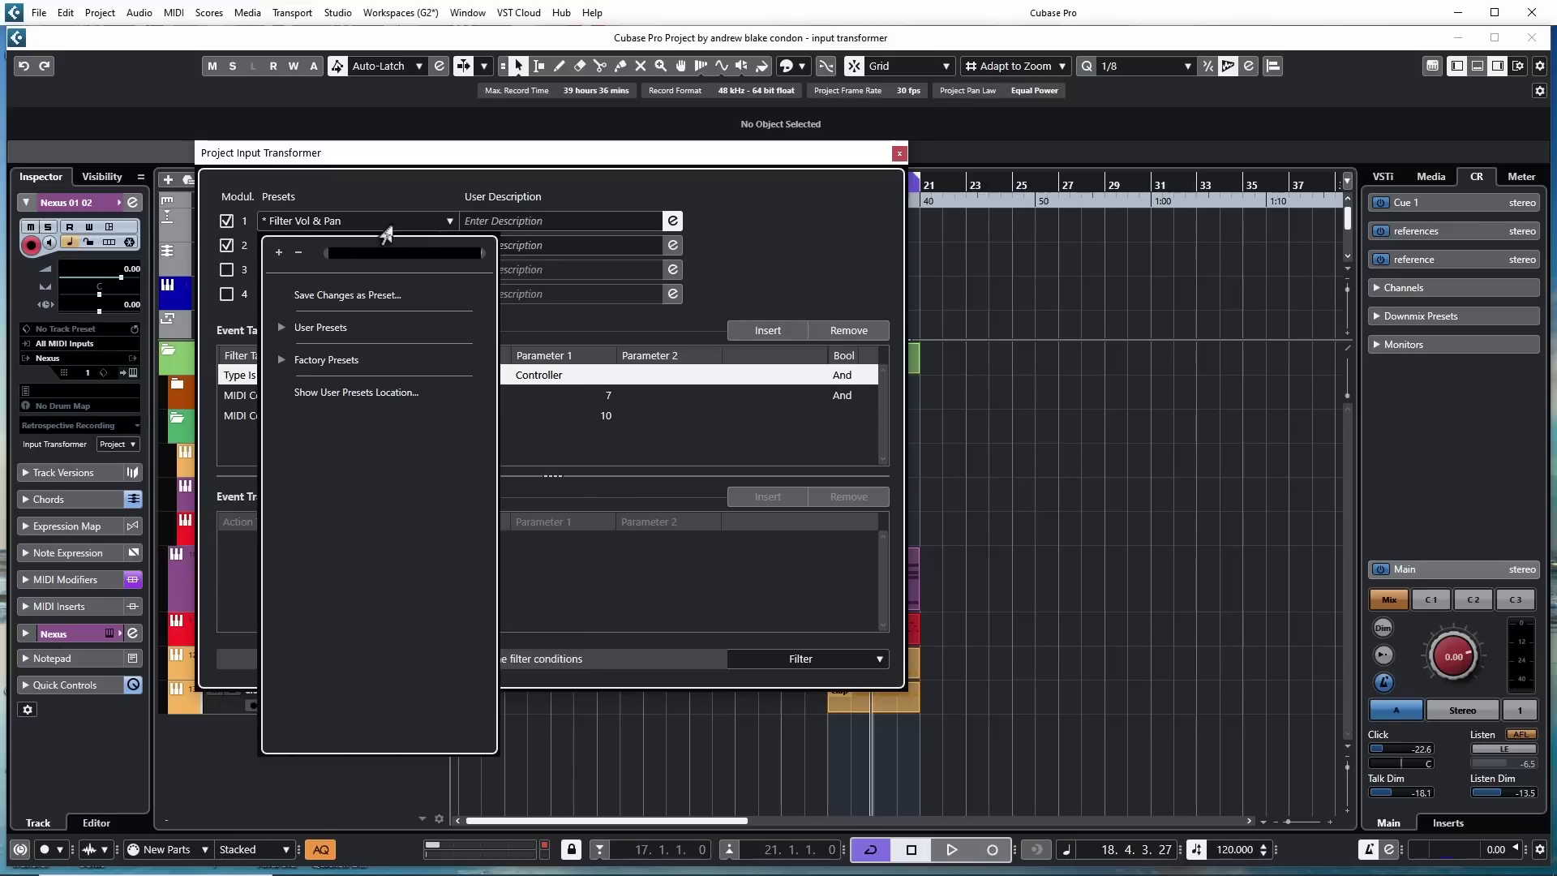
click(382, 153)
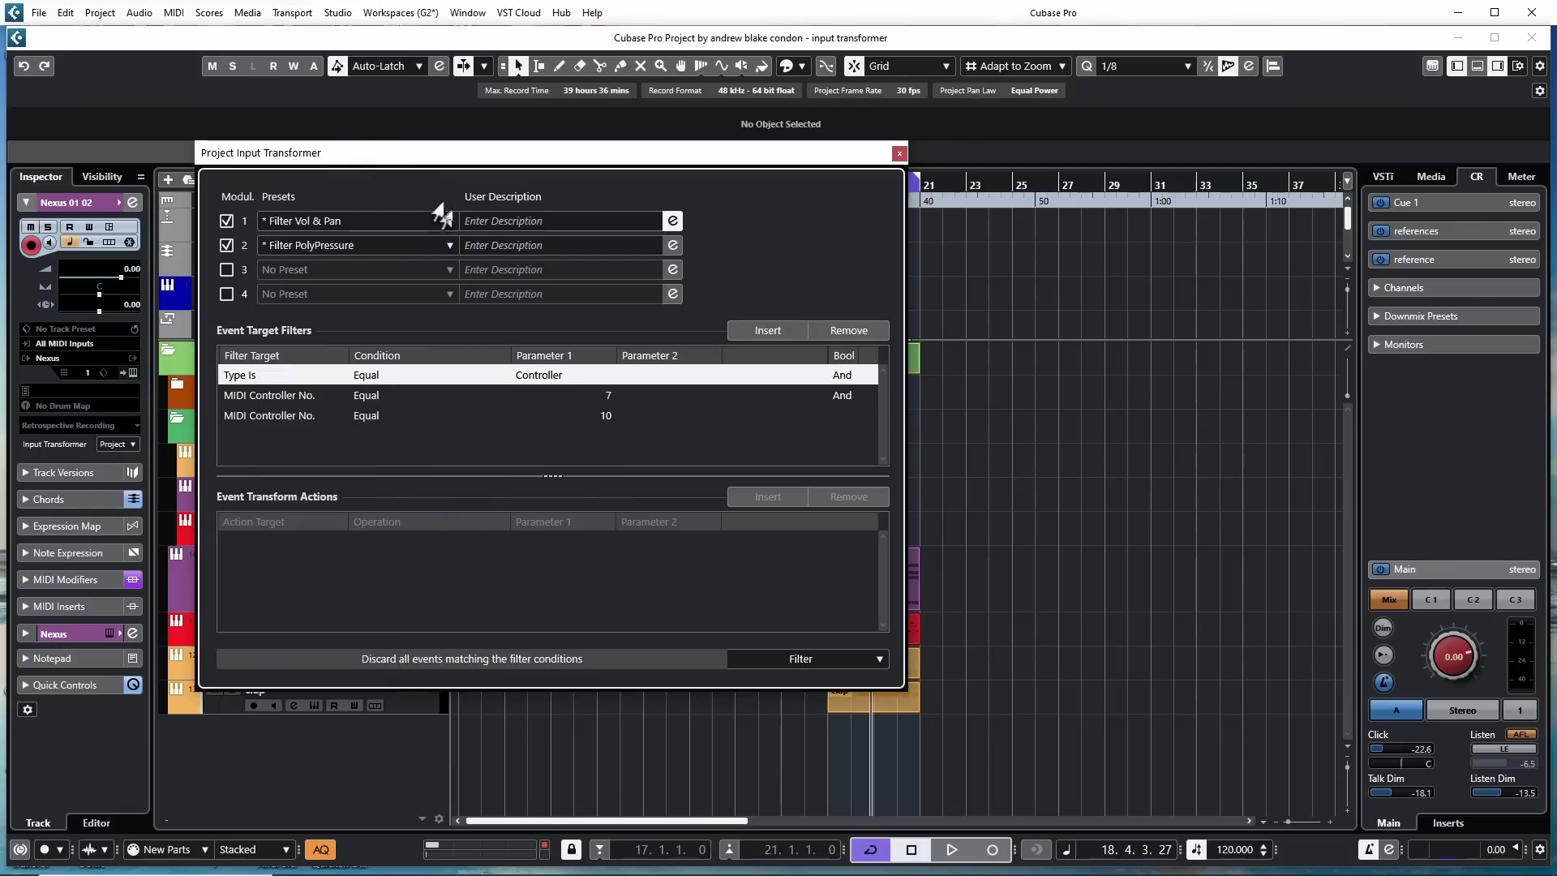
drag(369, 160, 452, 290)
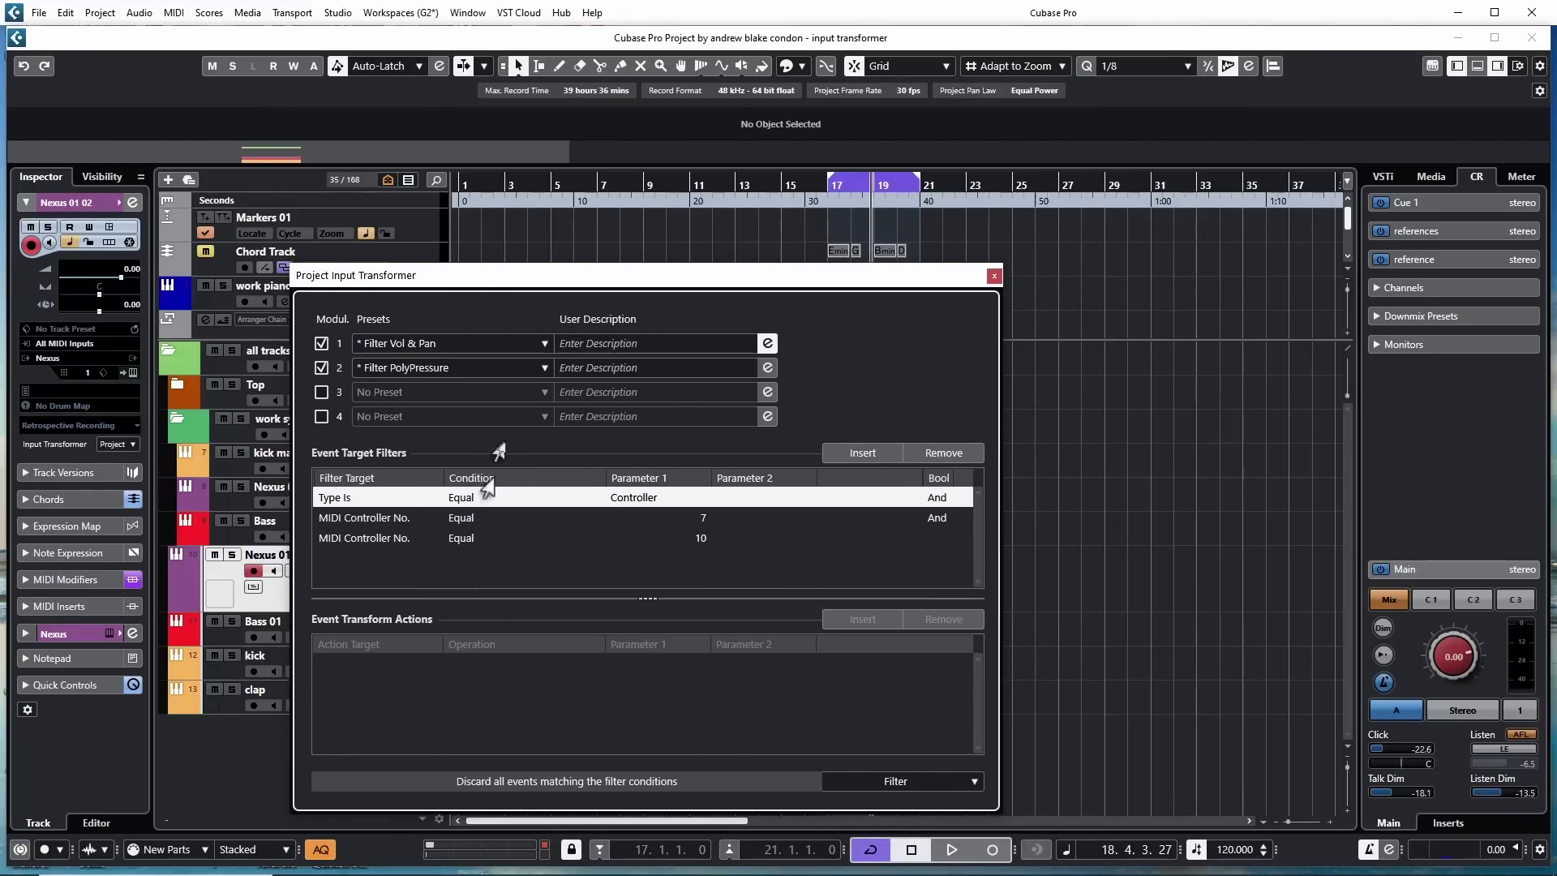
Load the Filter Vol & Pan preset into module 1 from the preset tree
click(439, 347)
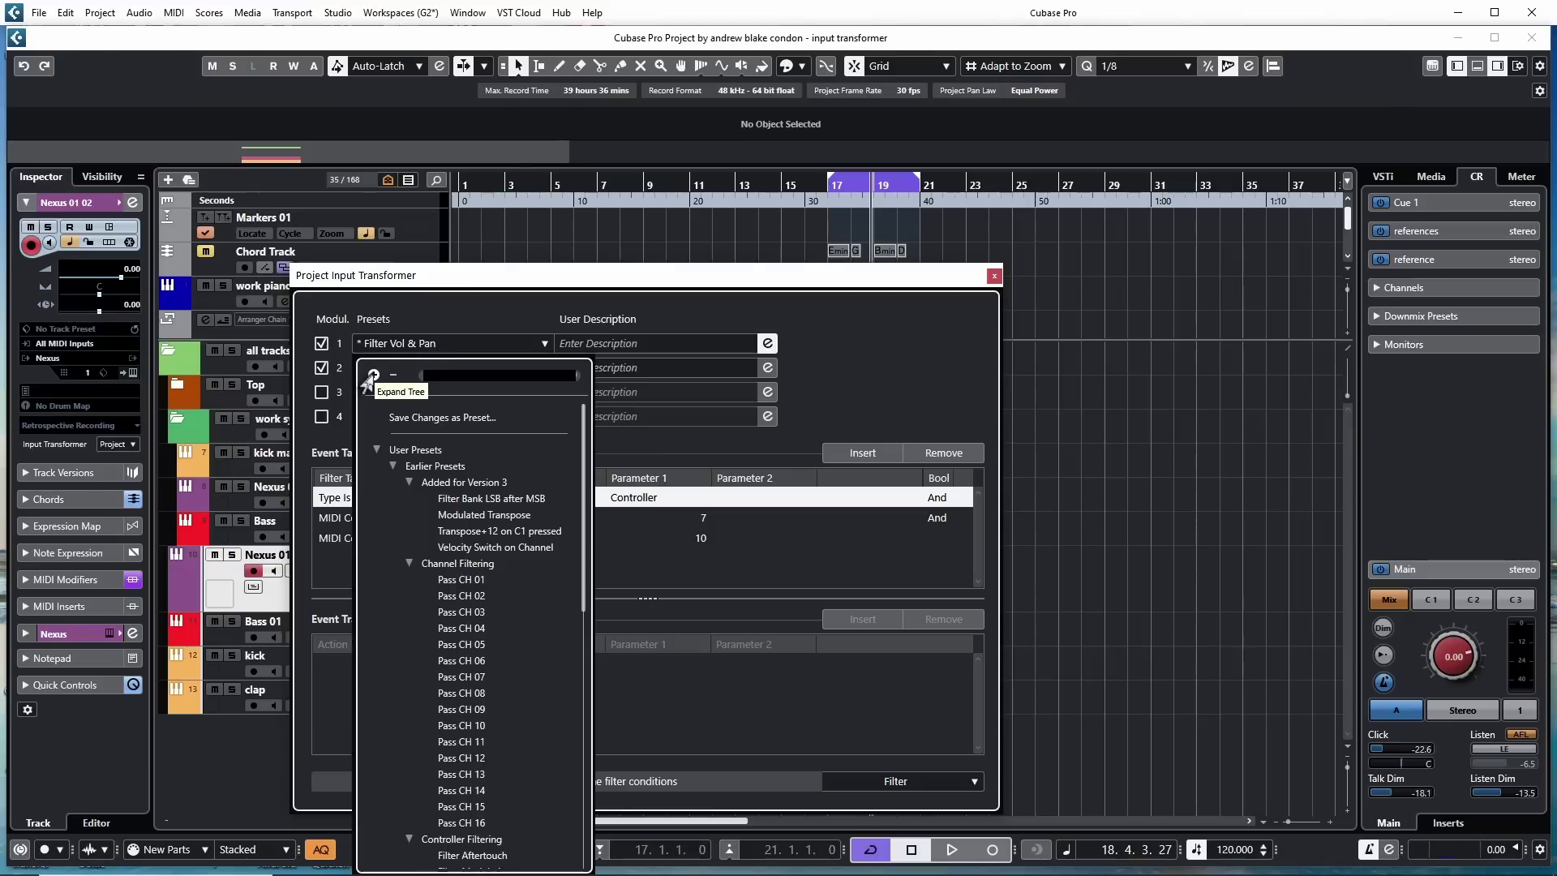
click(387, 377)
click(392, 375)
click(375, 375)
click(393, 375)
click(375, 375)
click(393, 375)
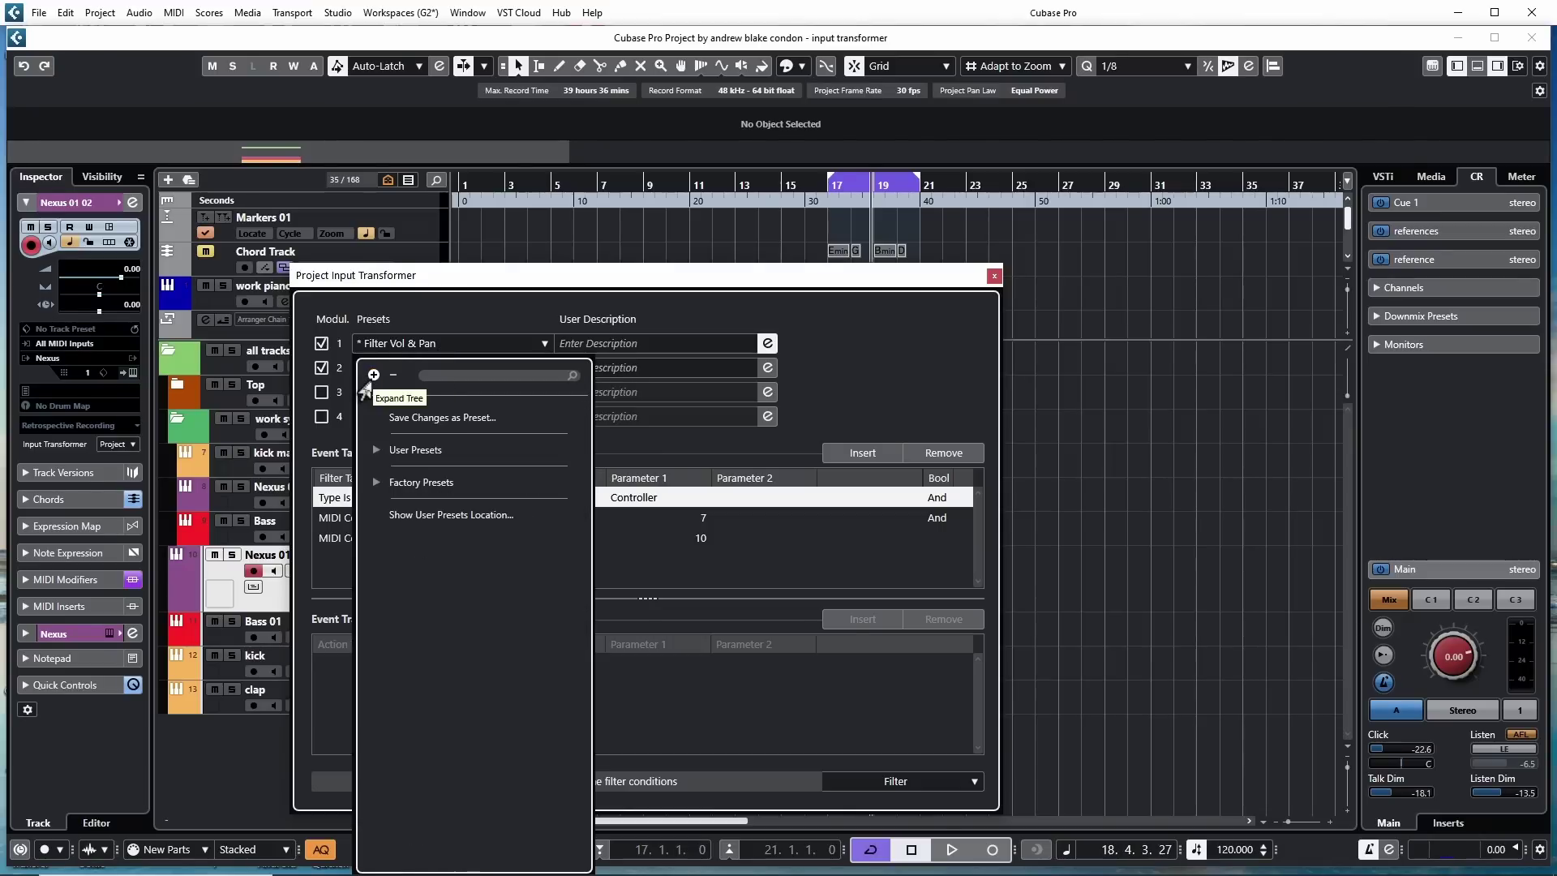
click(374, 374)
scroll(440, 498, down, 10)
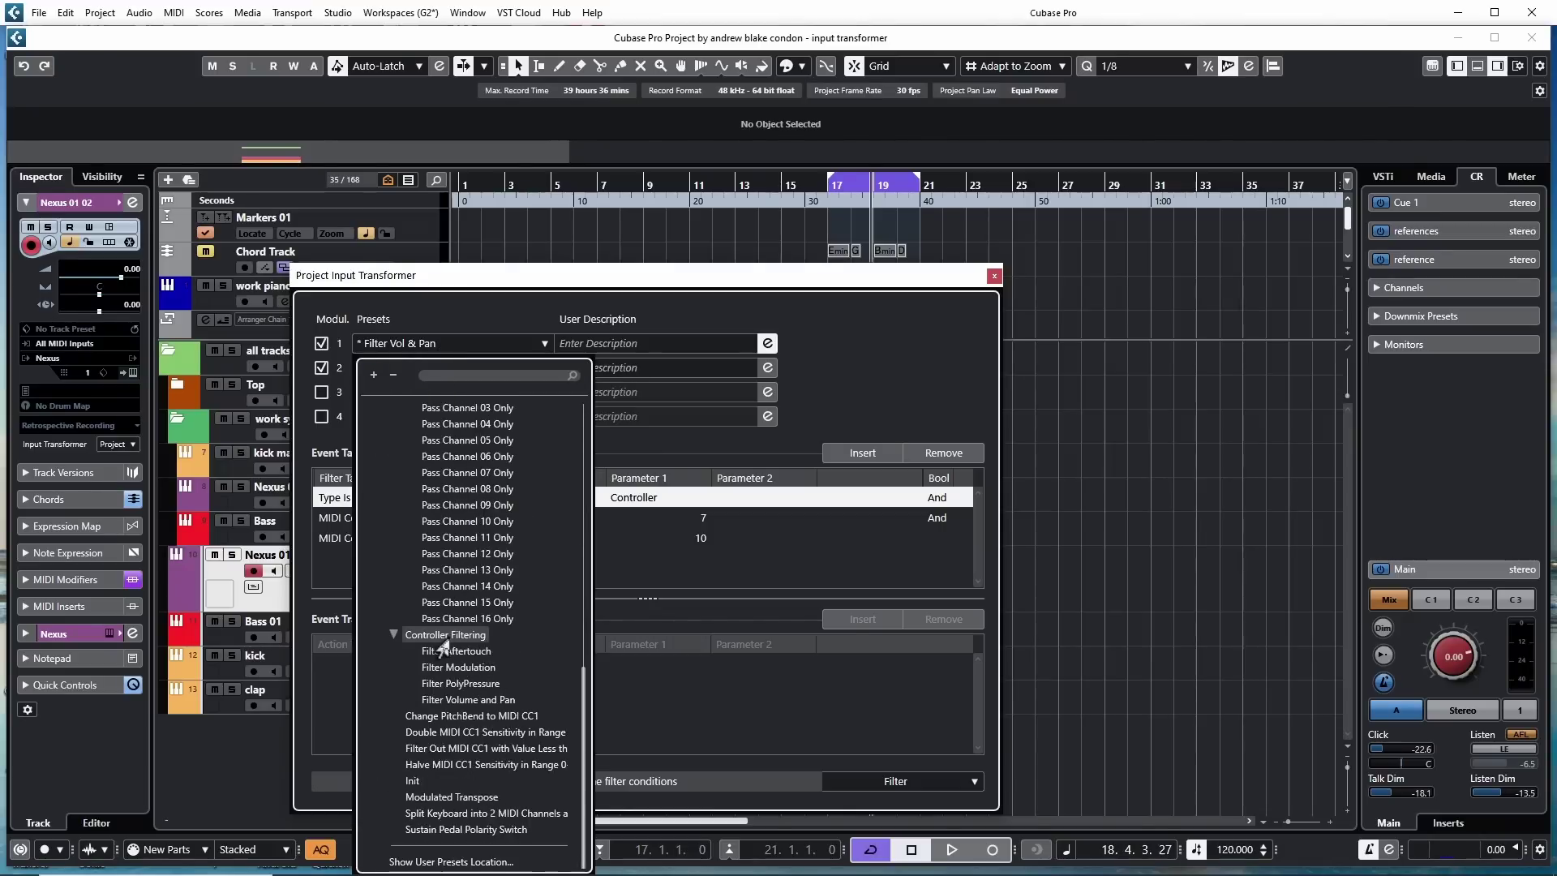
scroll(445, 646, up, 10)
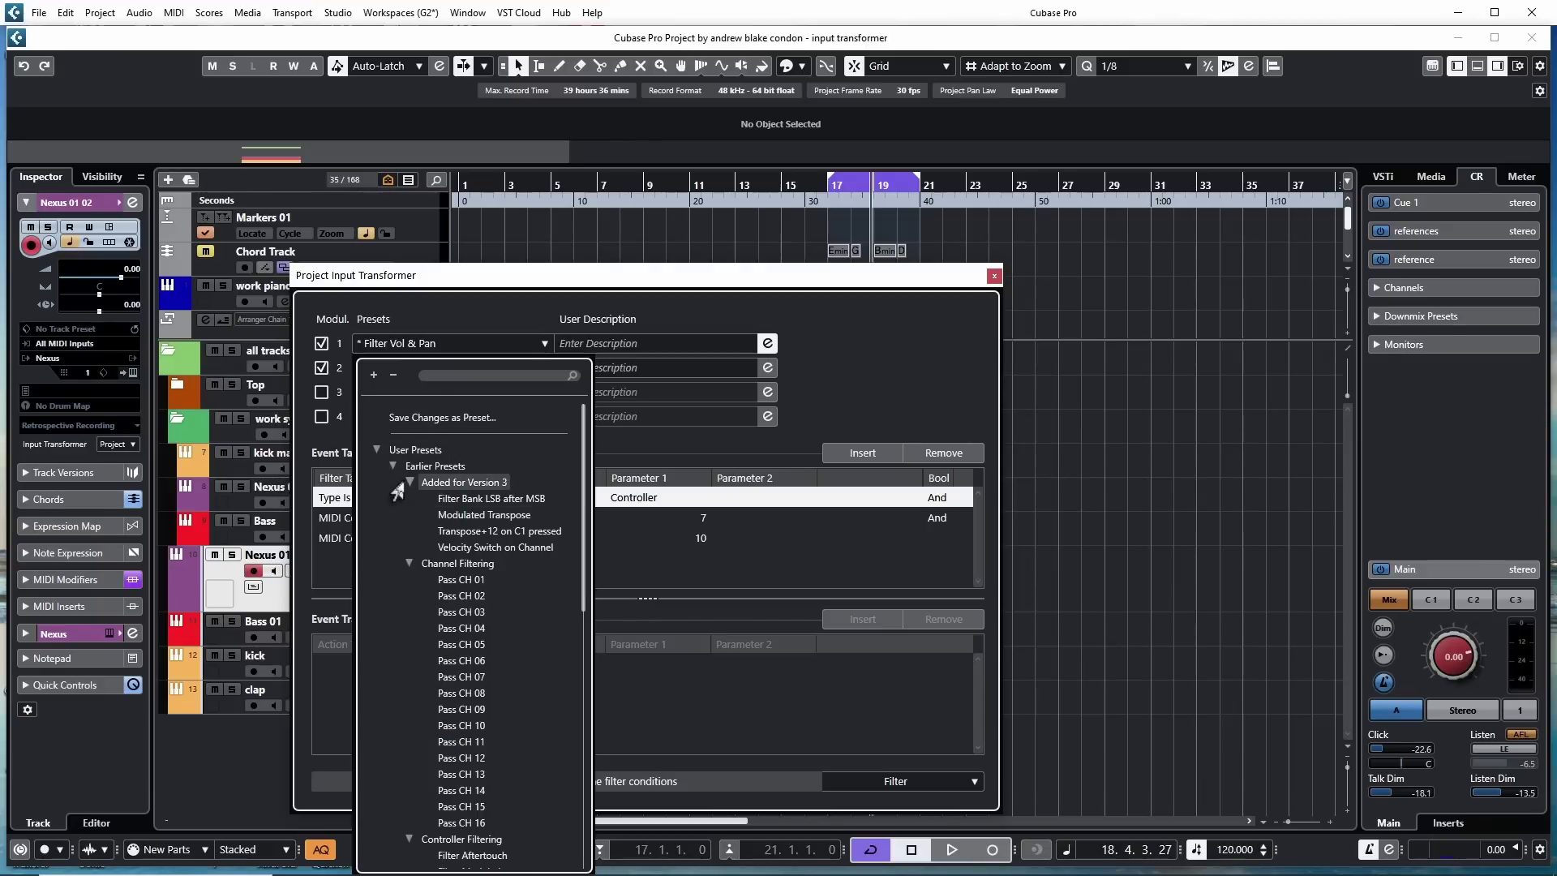
scroll(405, 511, down, 7)
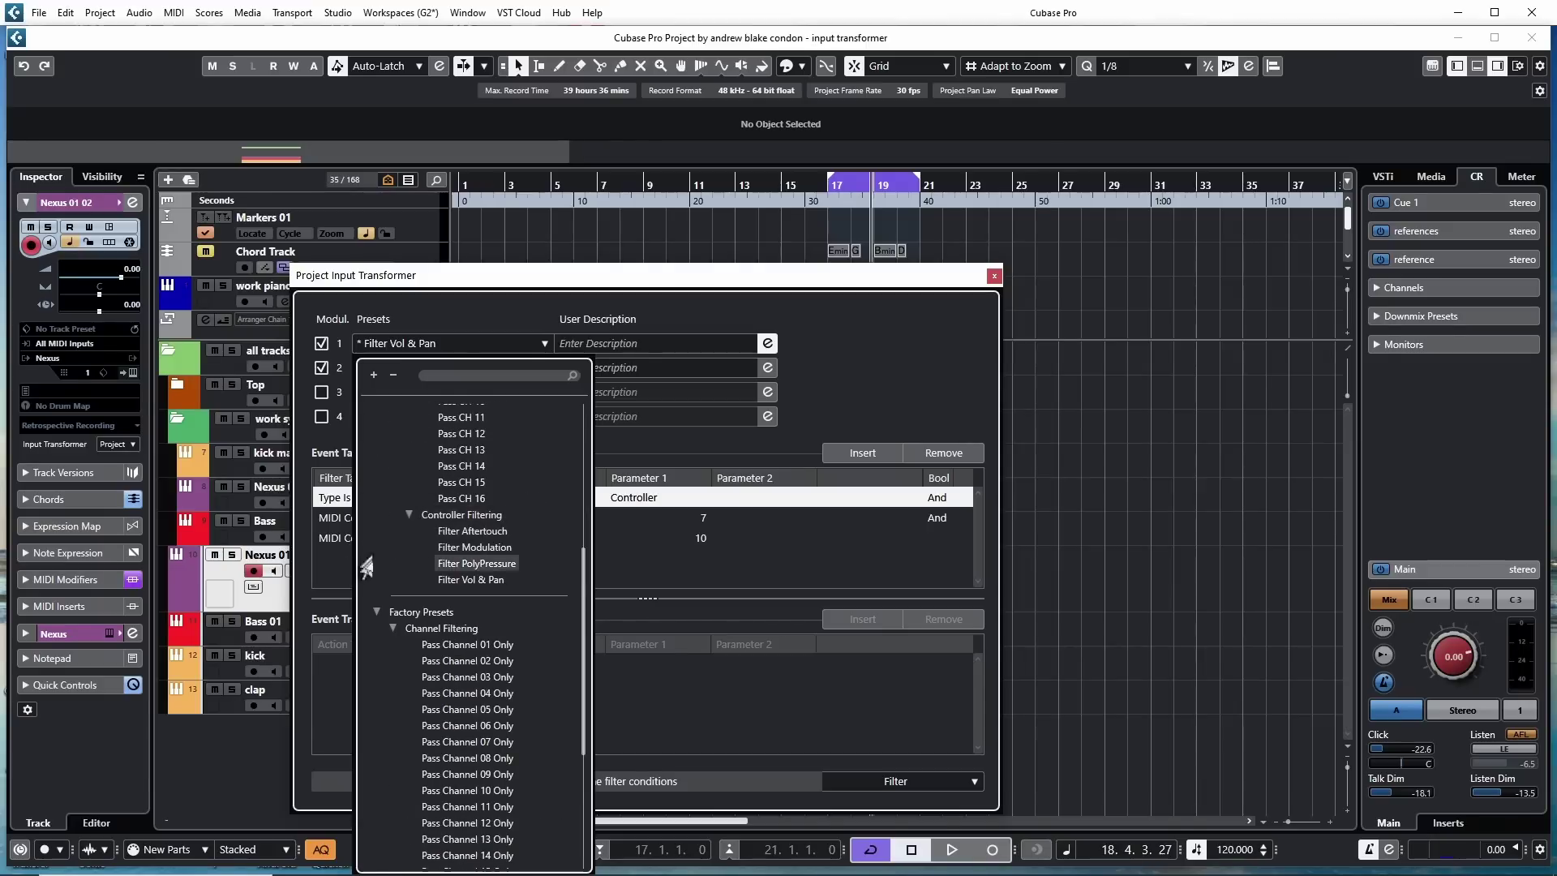
click(463, 579)
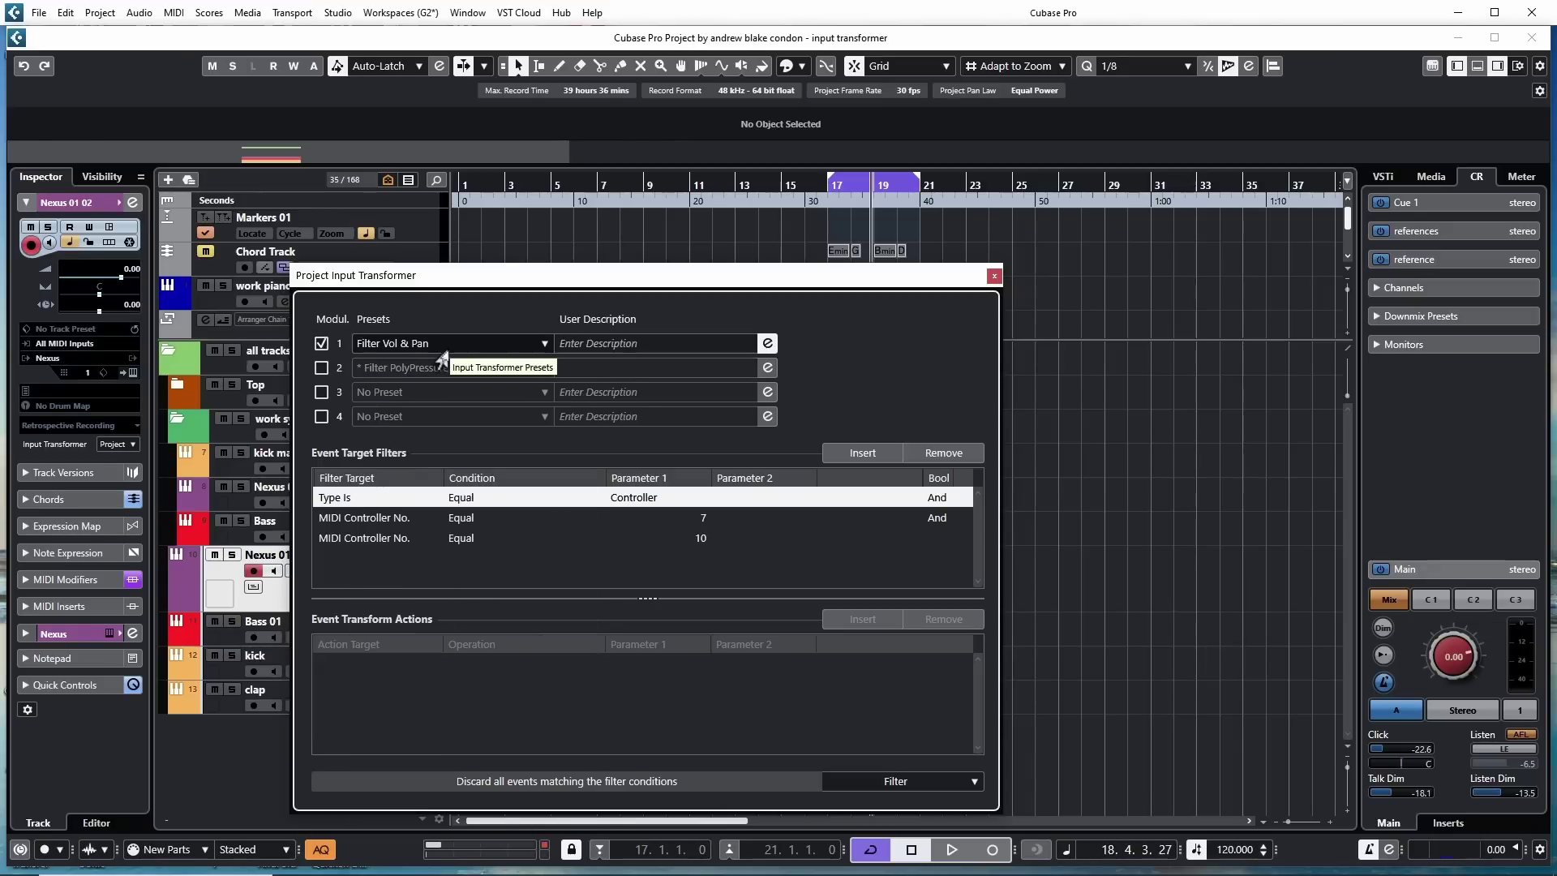
Enter and leave module 1's User Description field, marking Filter Vol & Pan modified
click(613, 347)
click(527, 325)
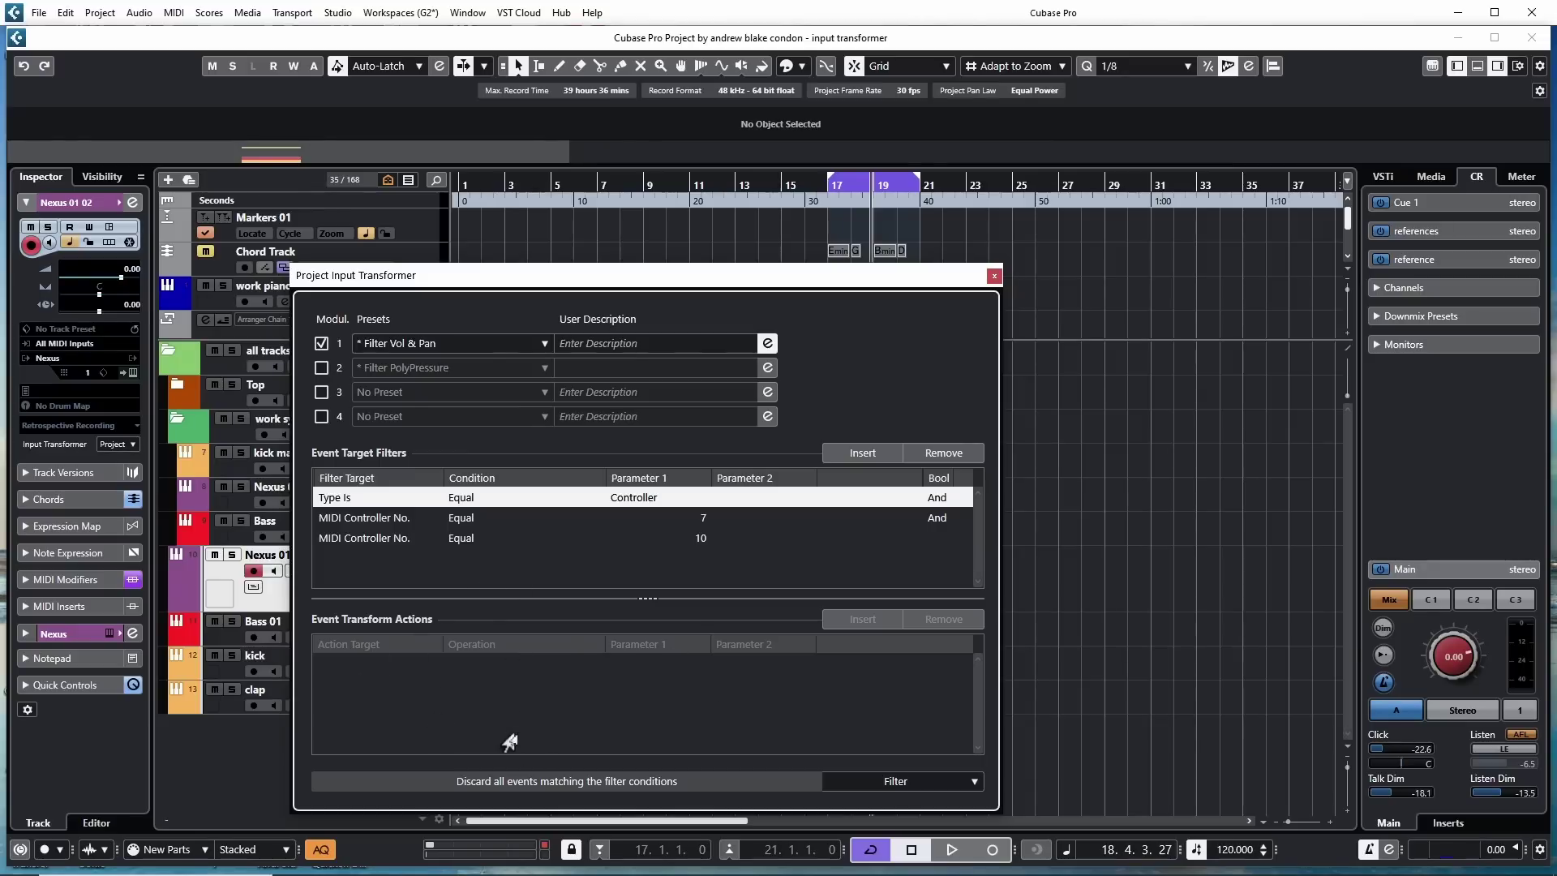
Switch module 1's function to Transform, then back to Filter
click(971, 784)
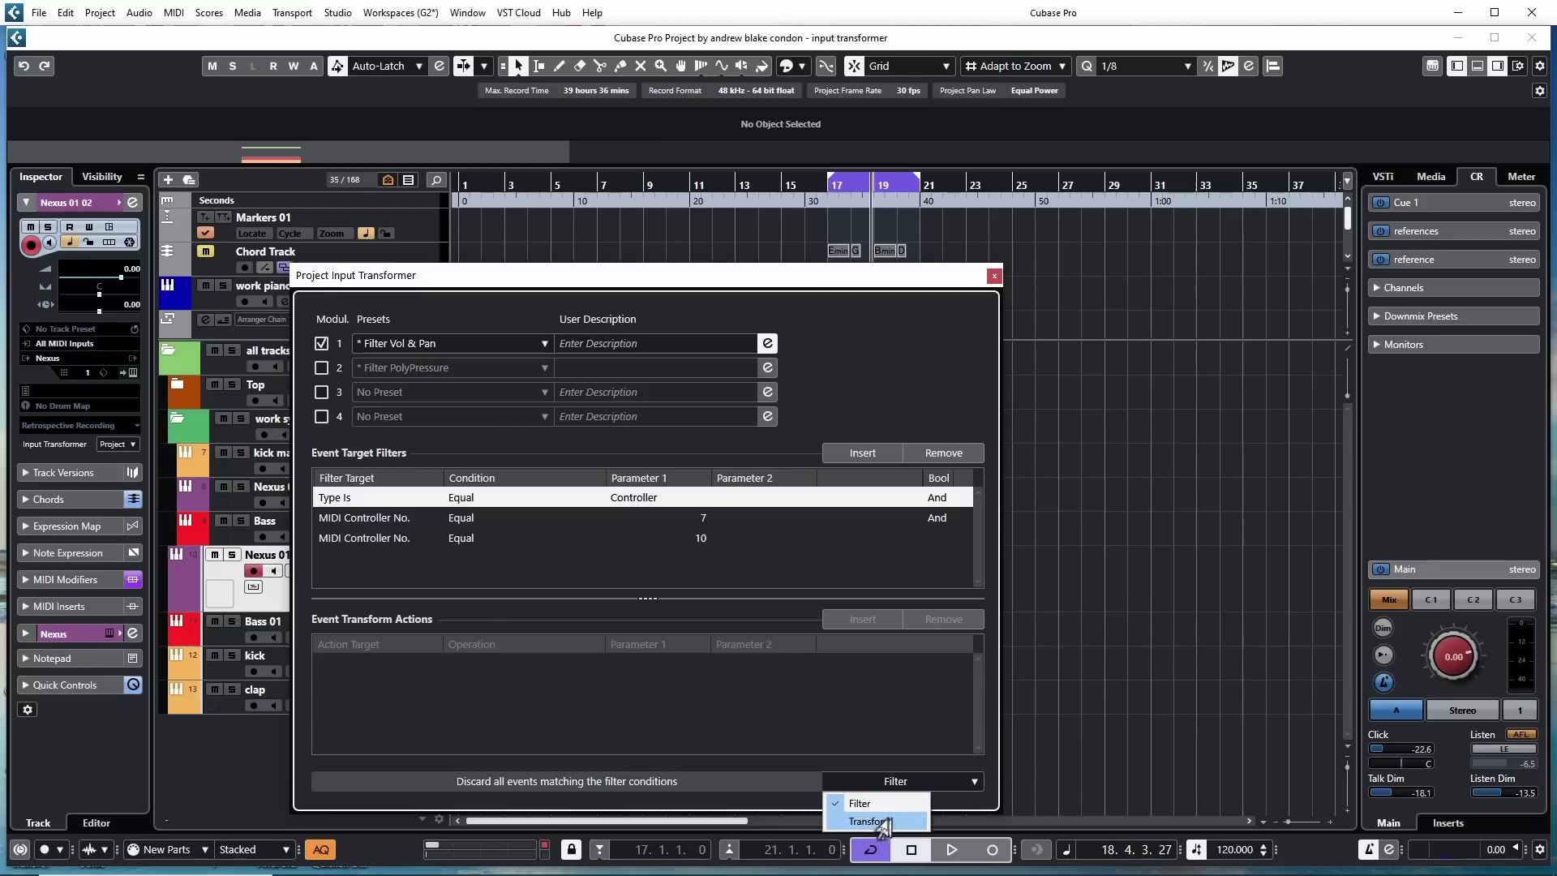
click(820, 785)
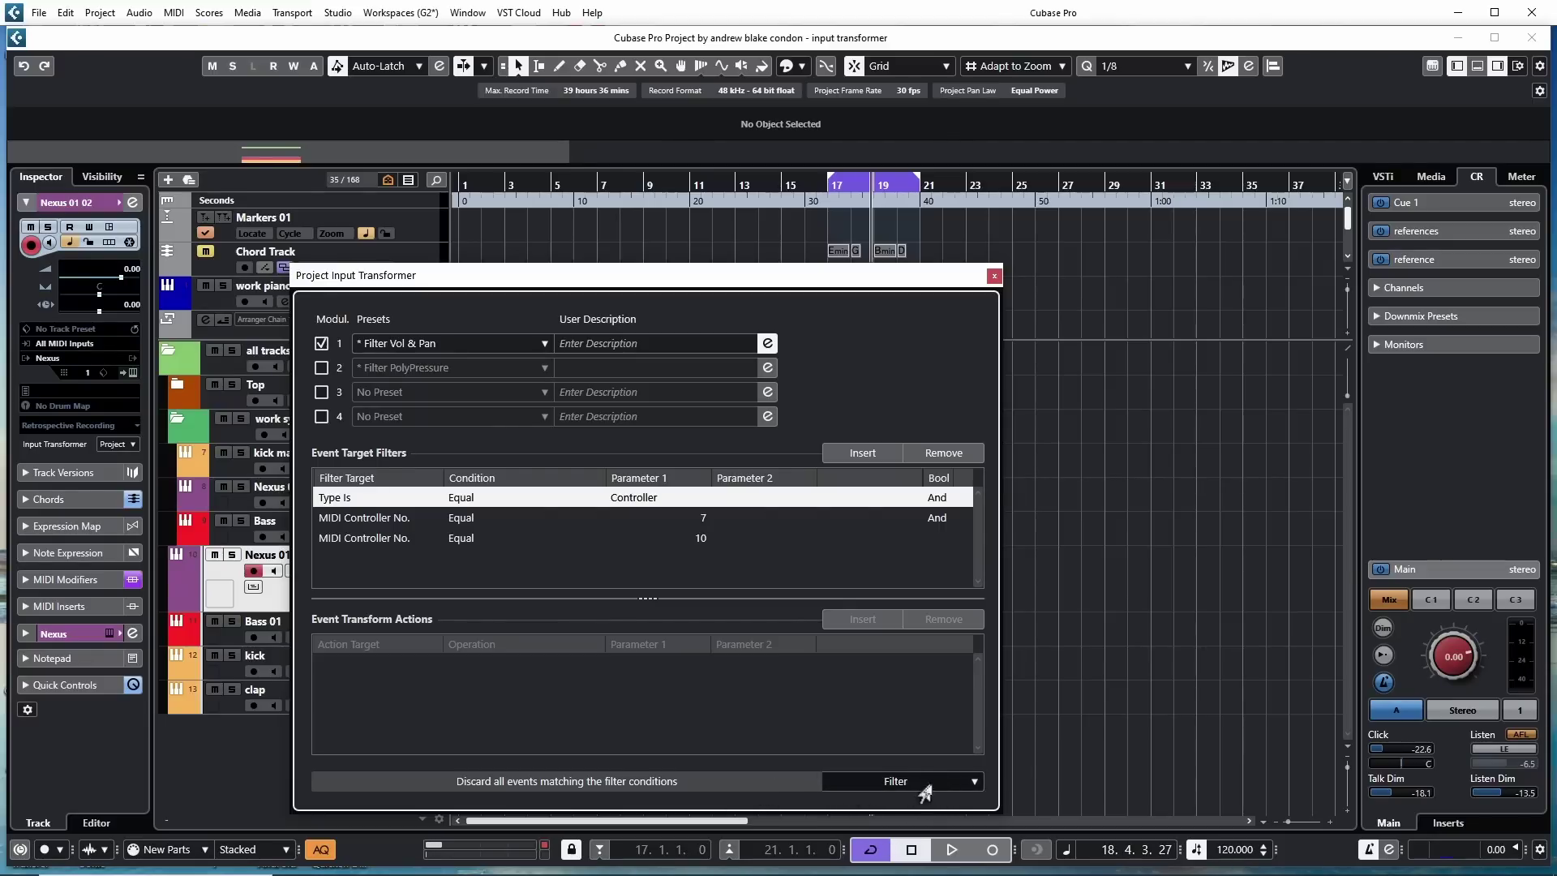
click(892, 781)
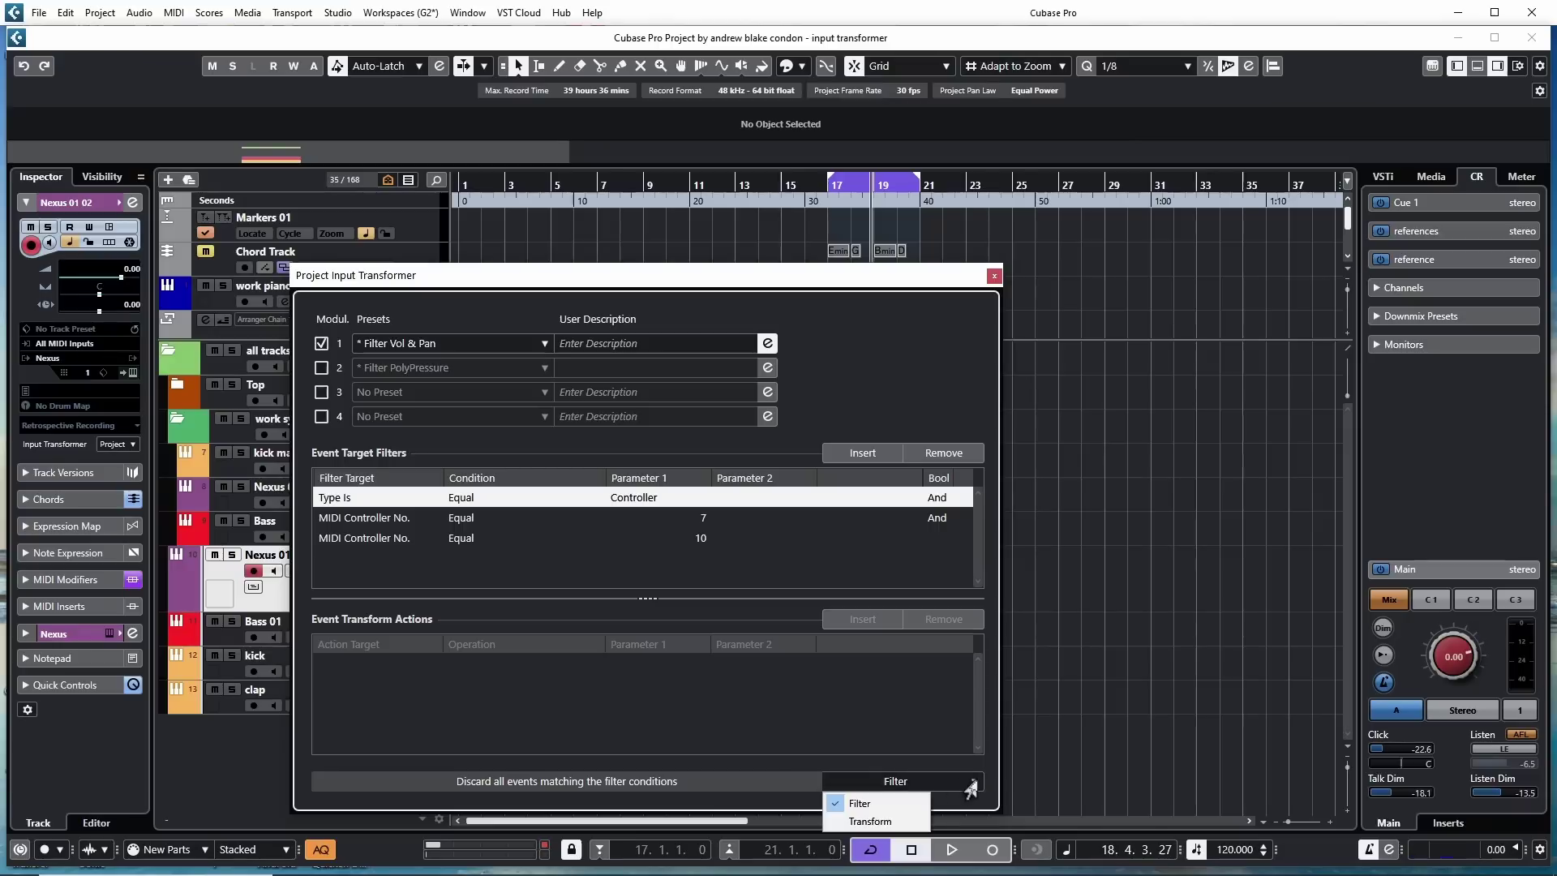
click(869, 821)
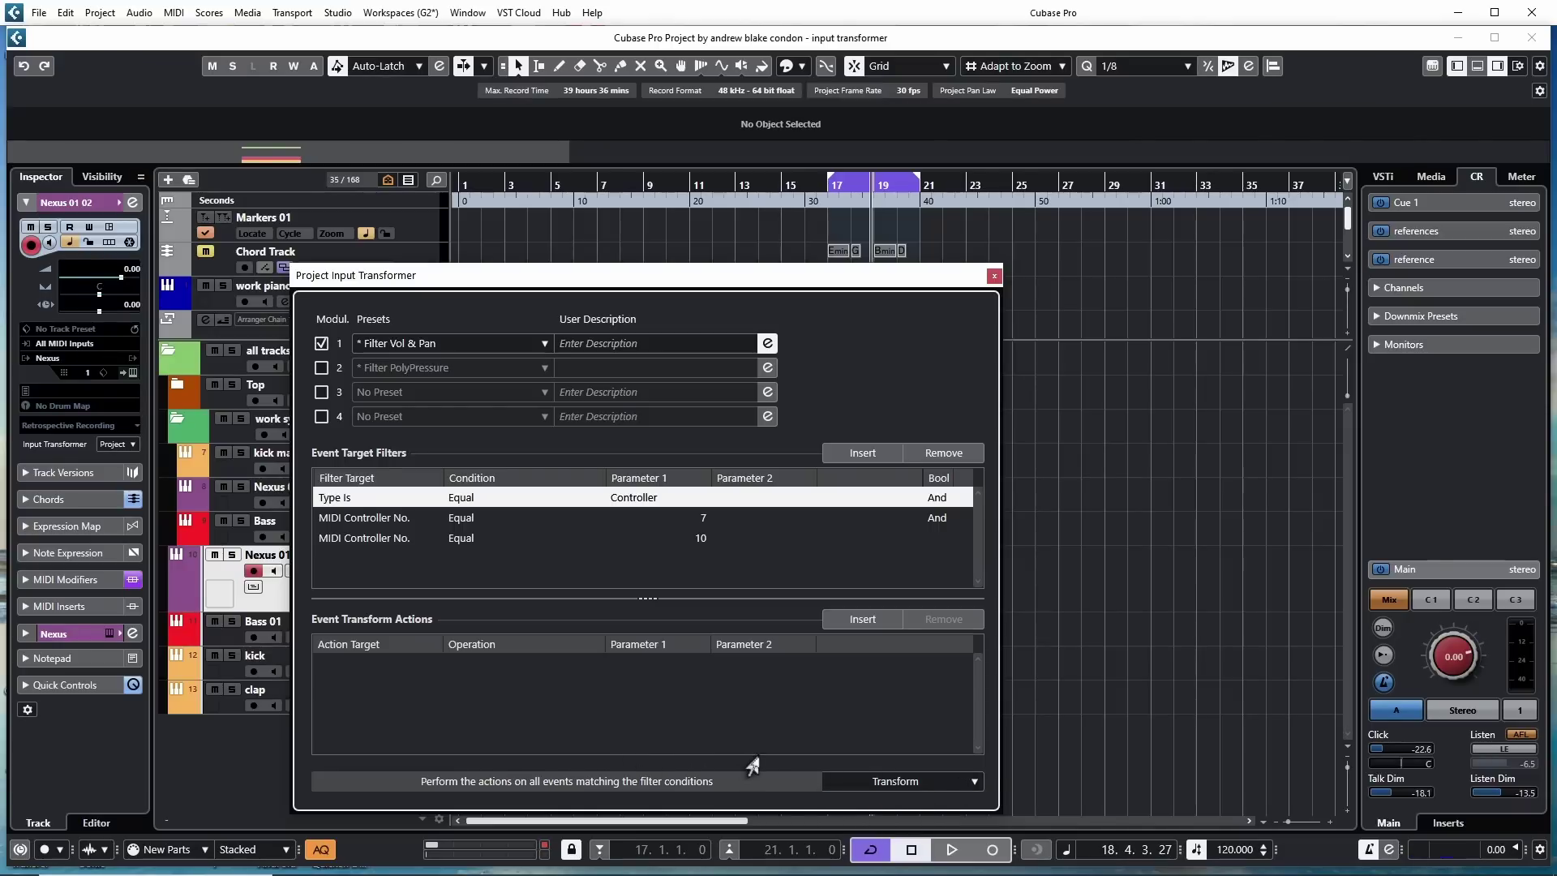
scroll(925, 791, up, 1)
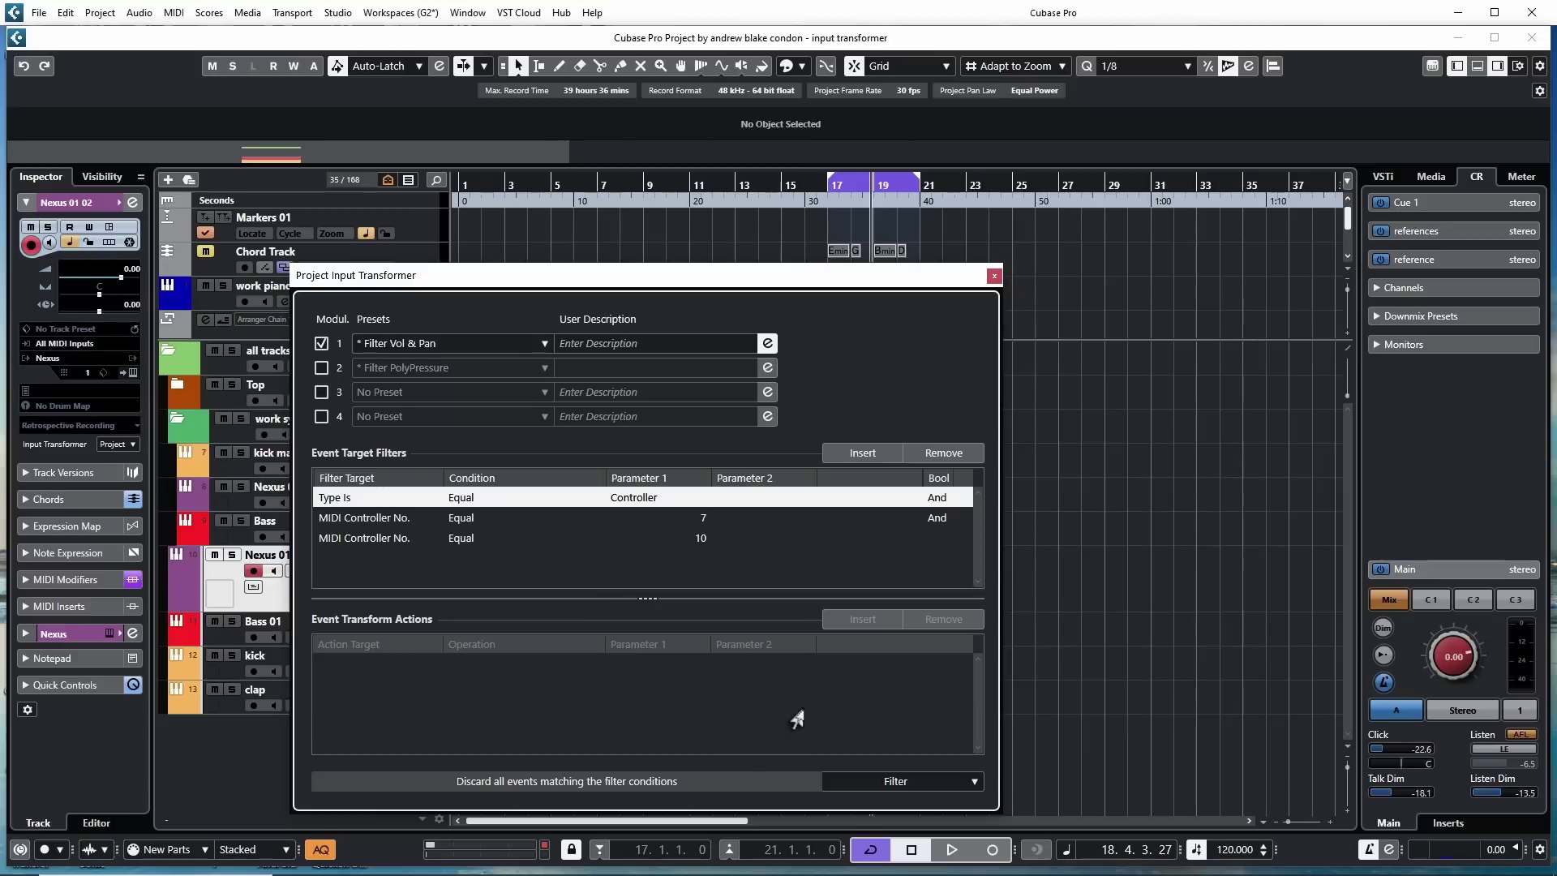
click(963, 785)
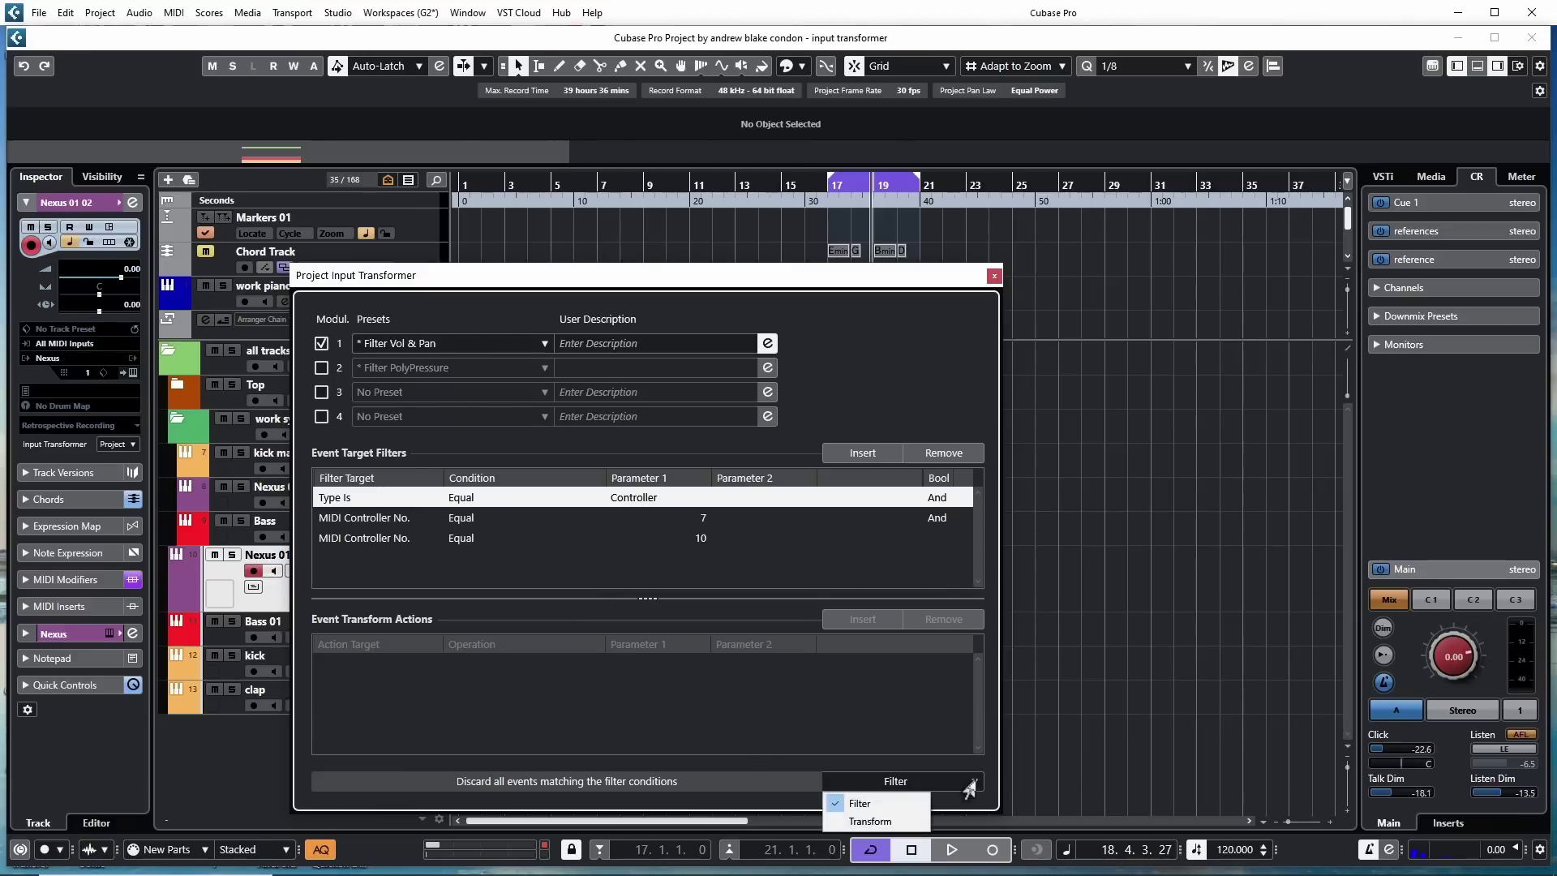
click(670, 791)
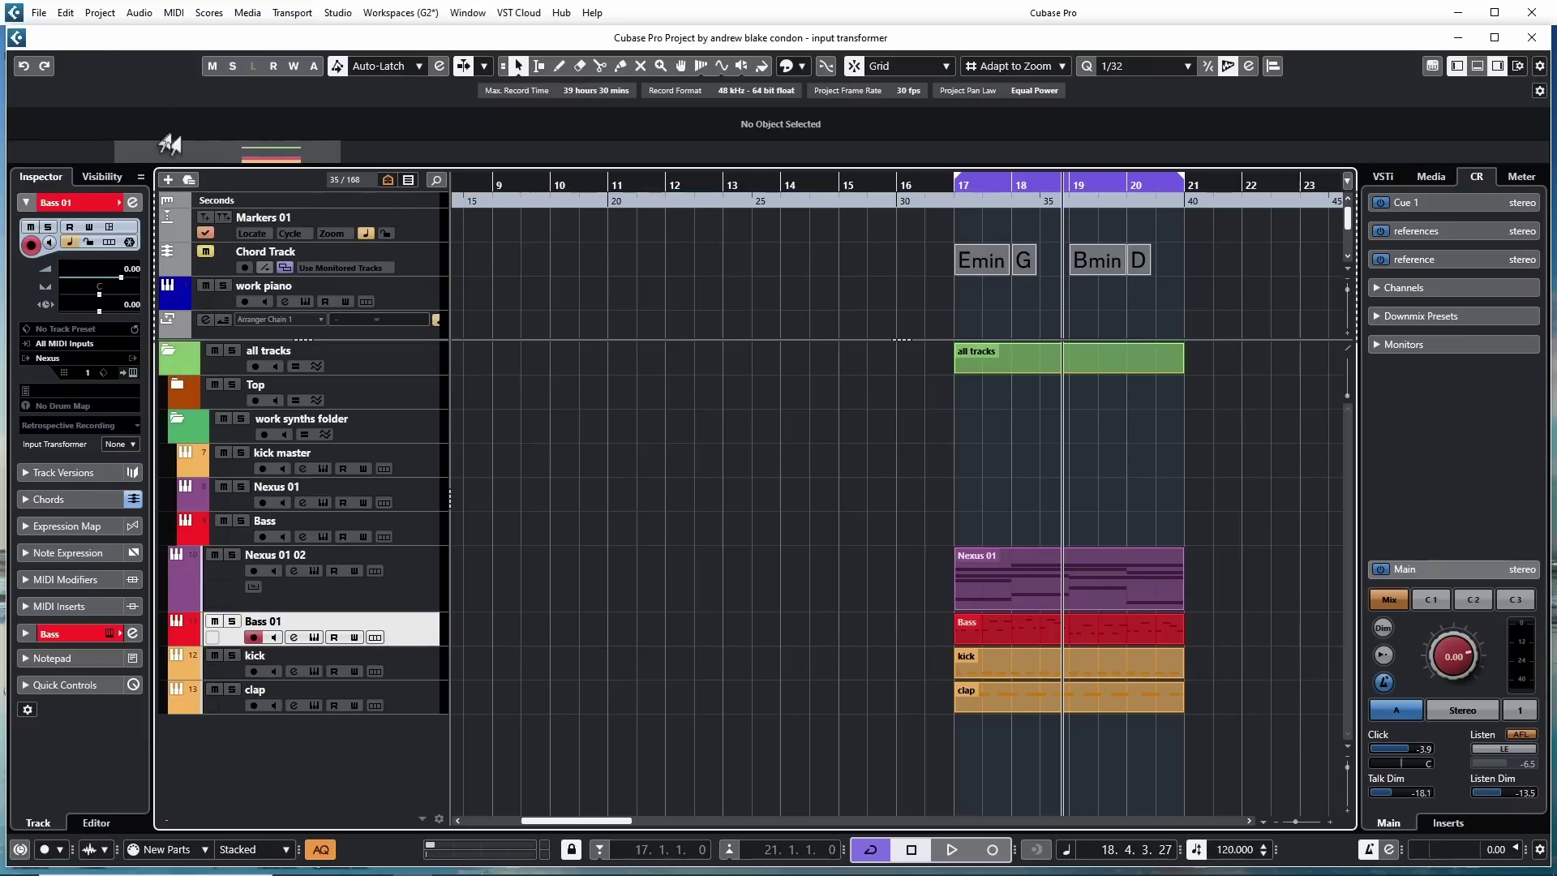
Open Project > Project Input Transformer and enlarge its filter conditions area
click(97, 17)
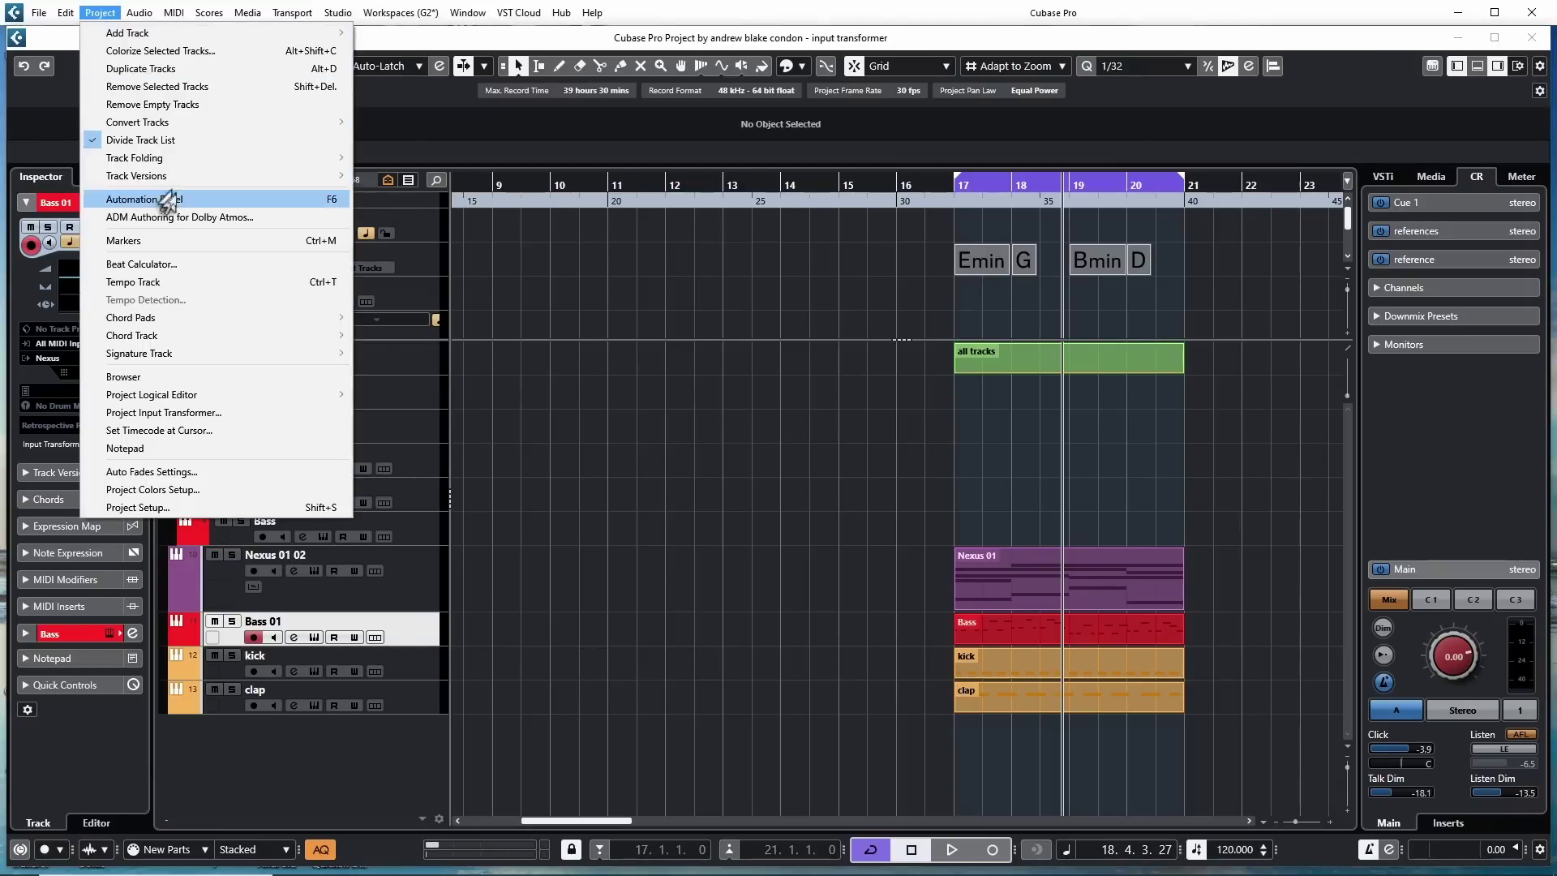
click(146, 417)
drag(493, 151, 523, 162)
drag(664, 479, 685, 531)
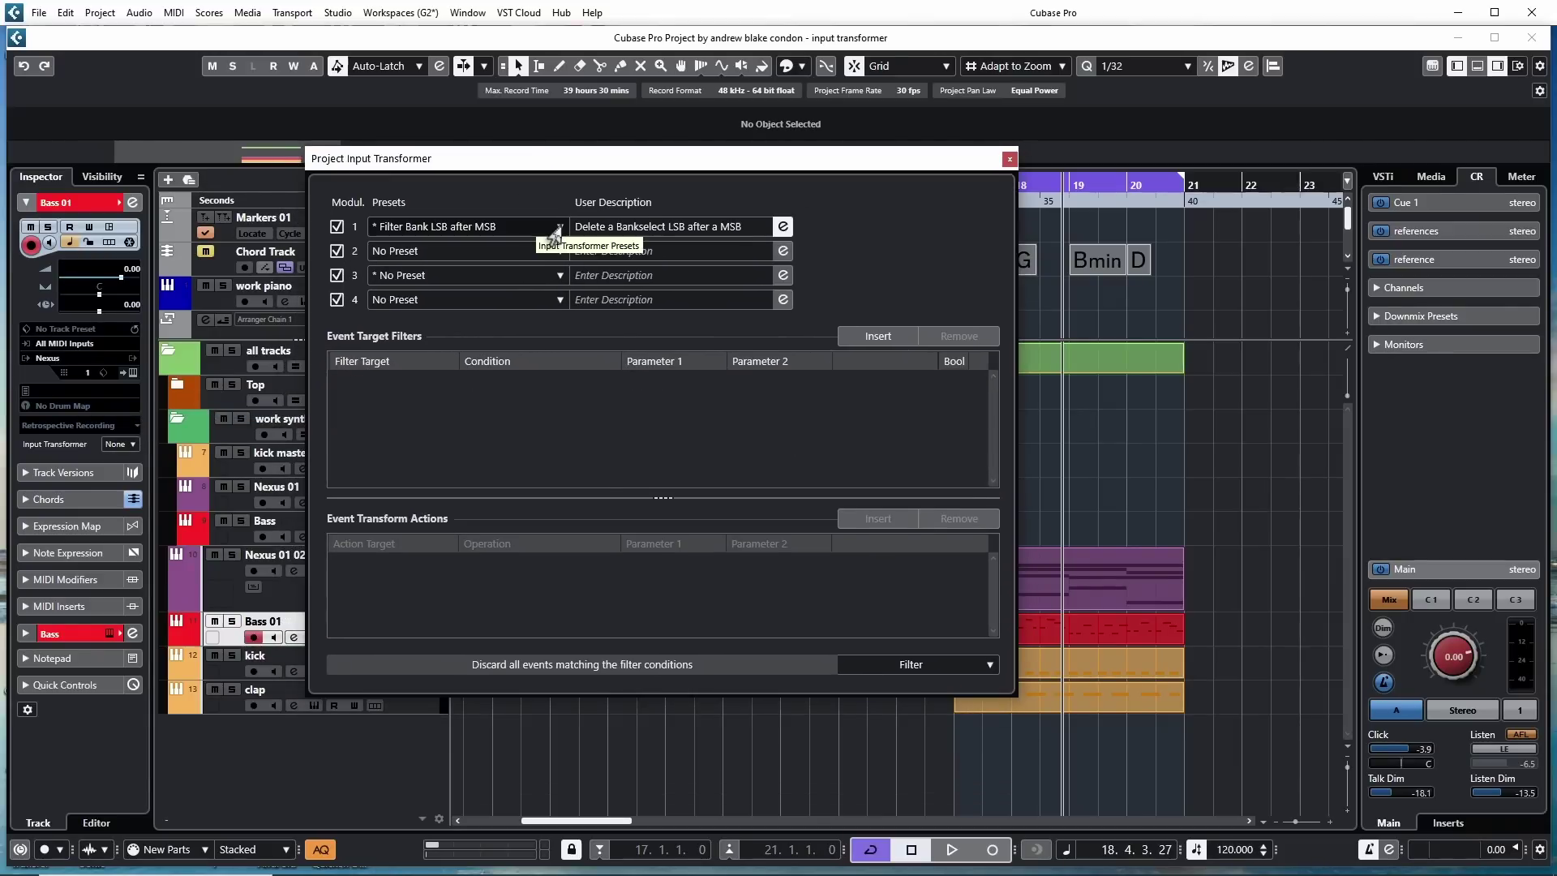
Load the Modulated Transpose user preset into module 1 and review modules 1-4
click(558, 228)
click(392, 332)
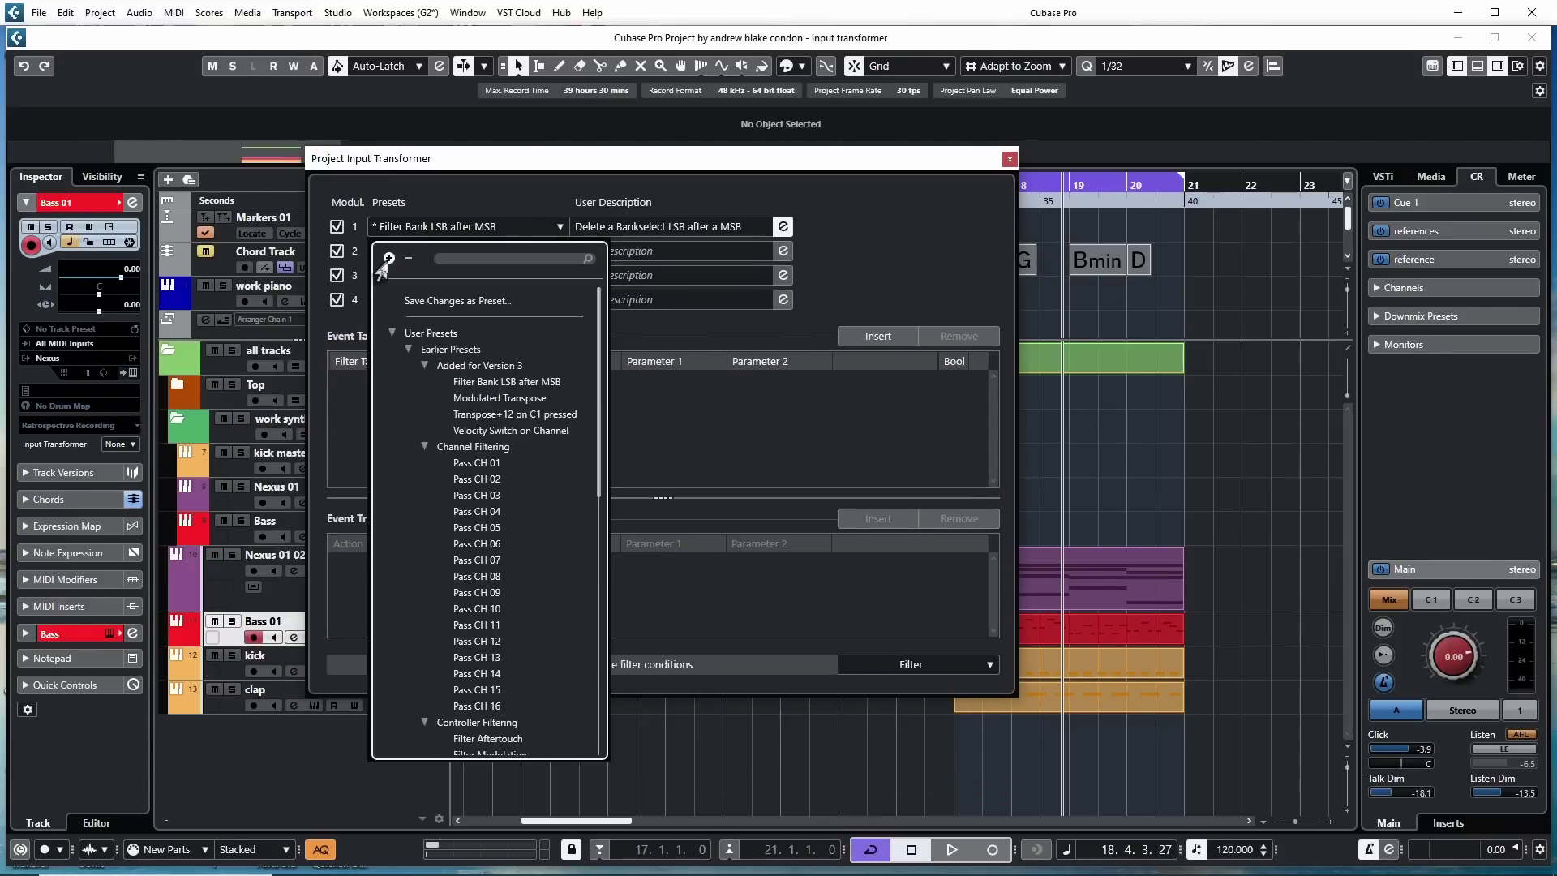
click(470, 399)
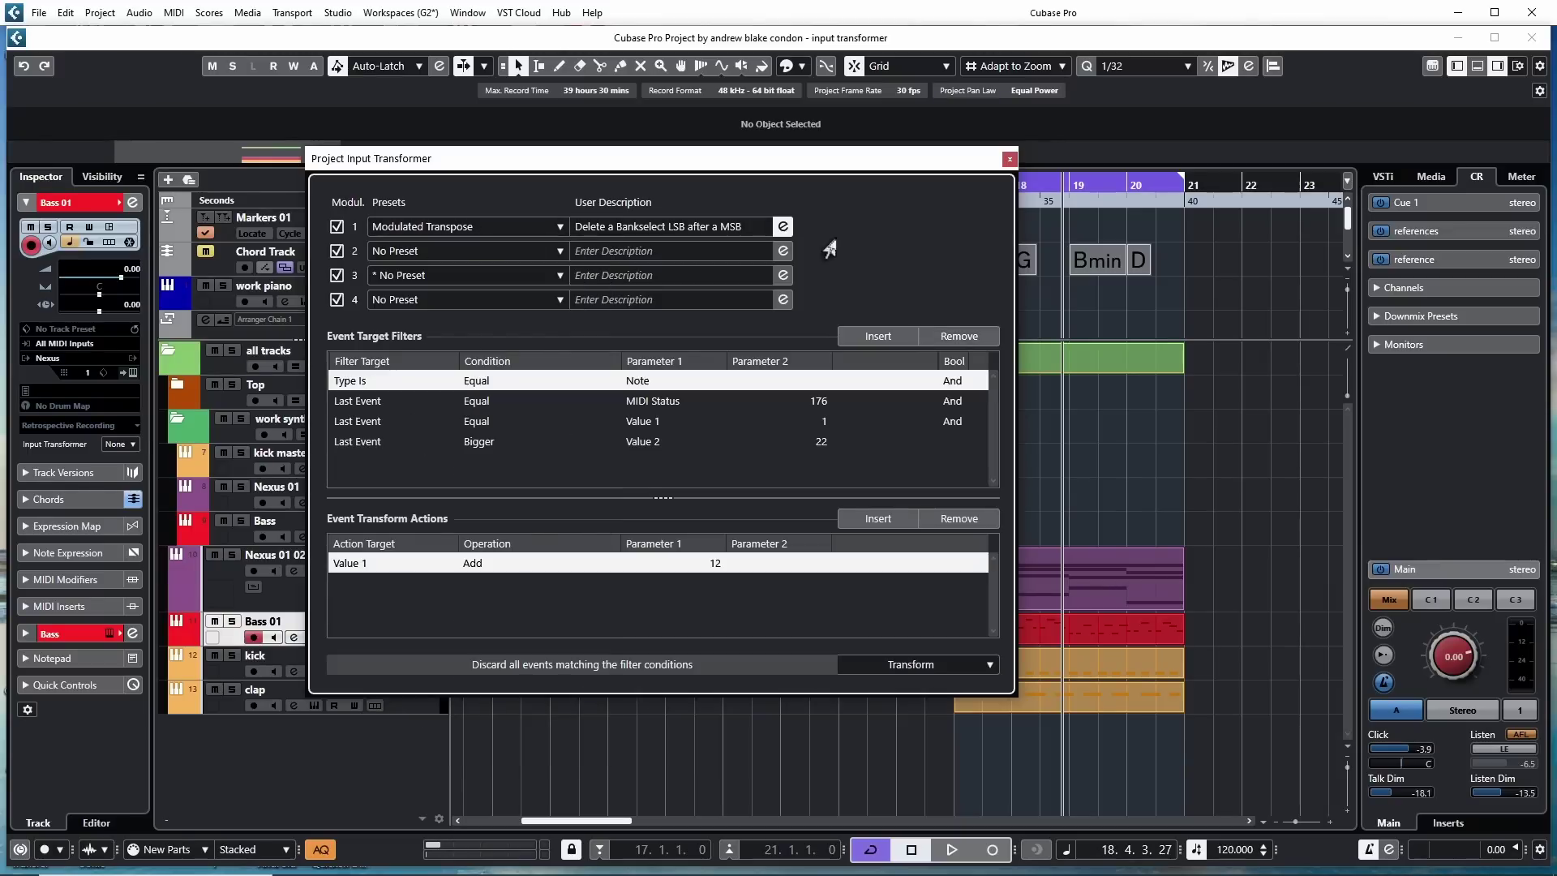
click(775, 230)
click(775, 231)
click(775, 231)
click(775, 231)
click(780, 277)
click(784, 251)
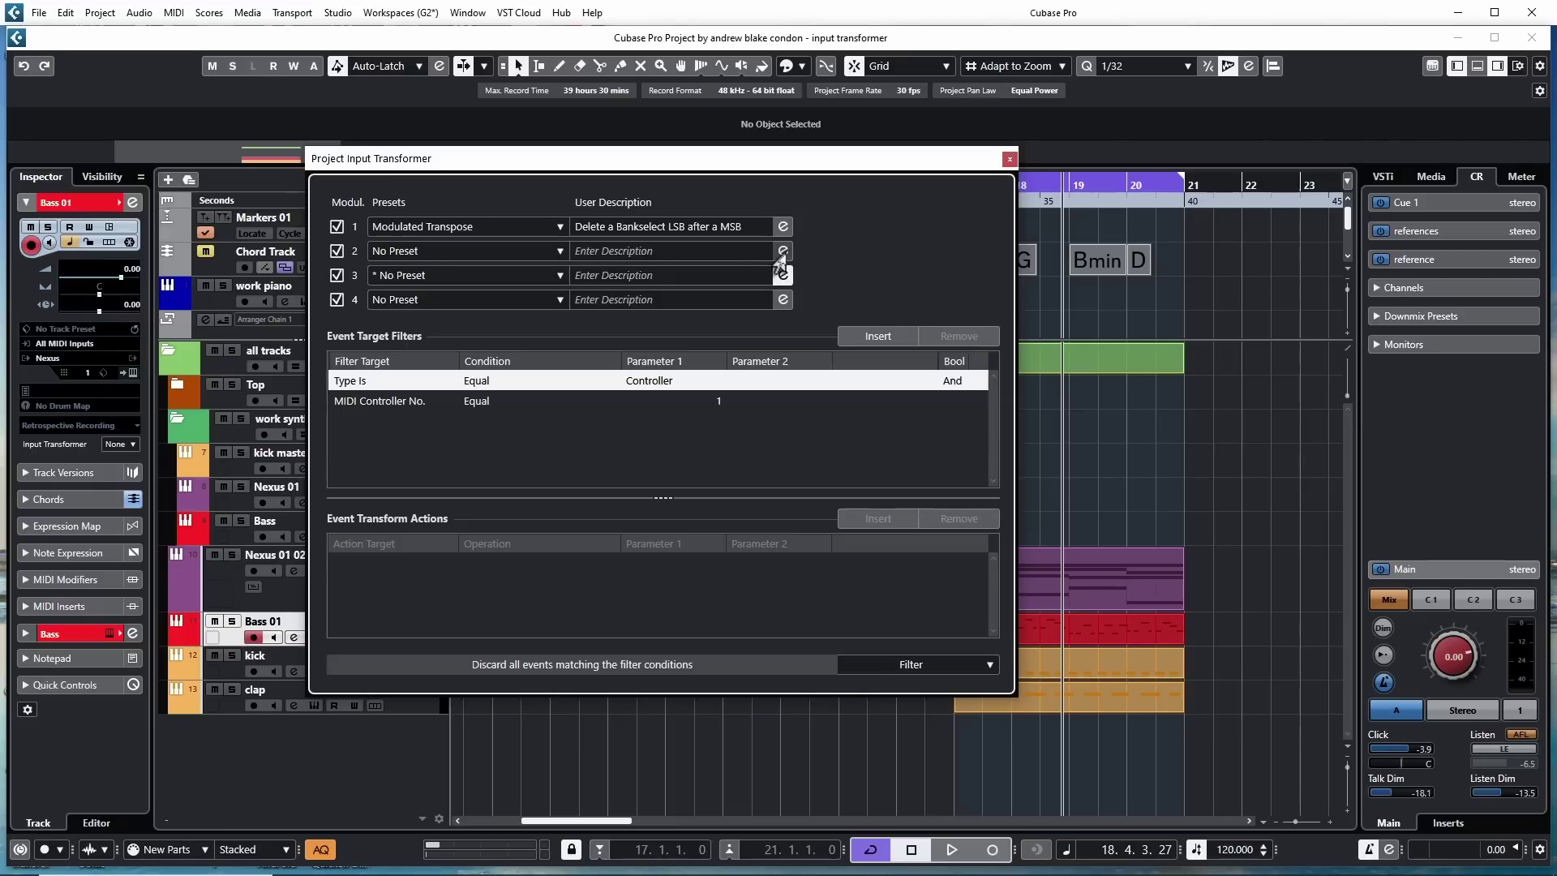
click(784, 299)
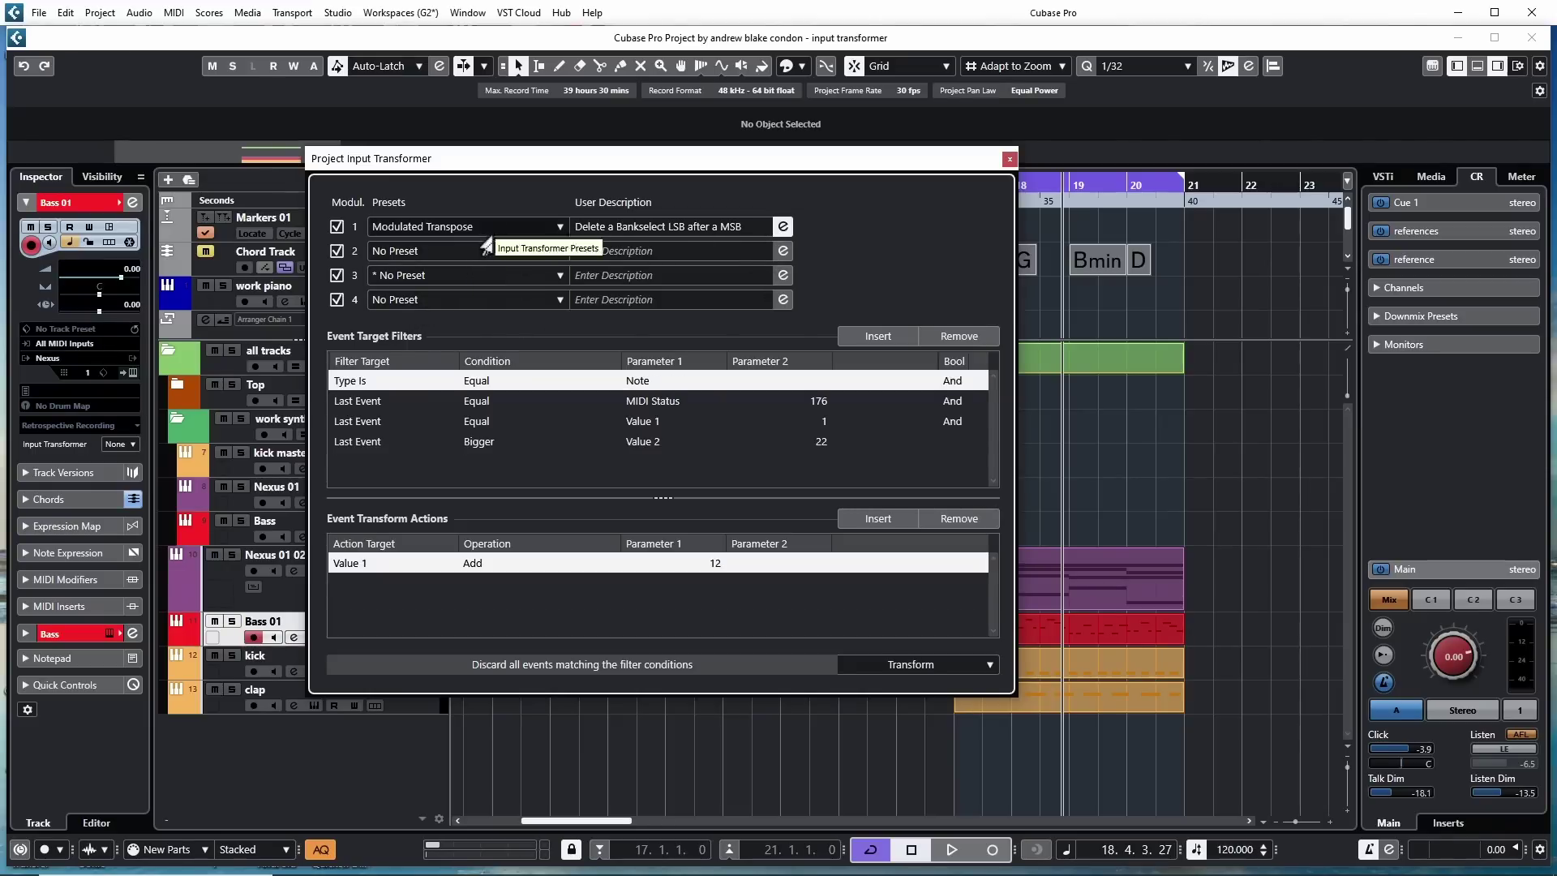
Set the second filter condition to Unequal and start saving the changes as a preset
click(472, 403)
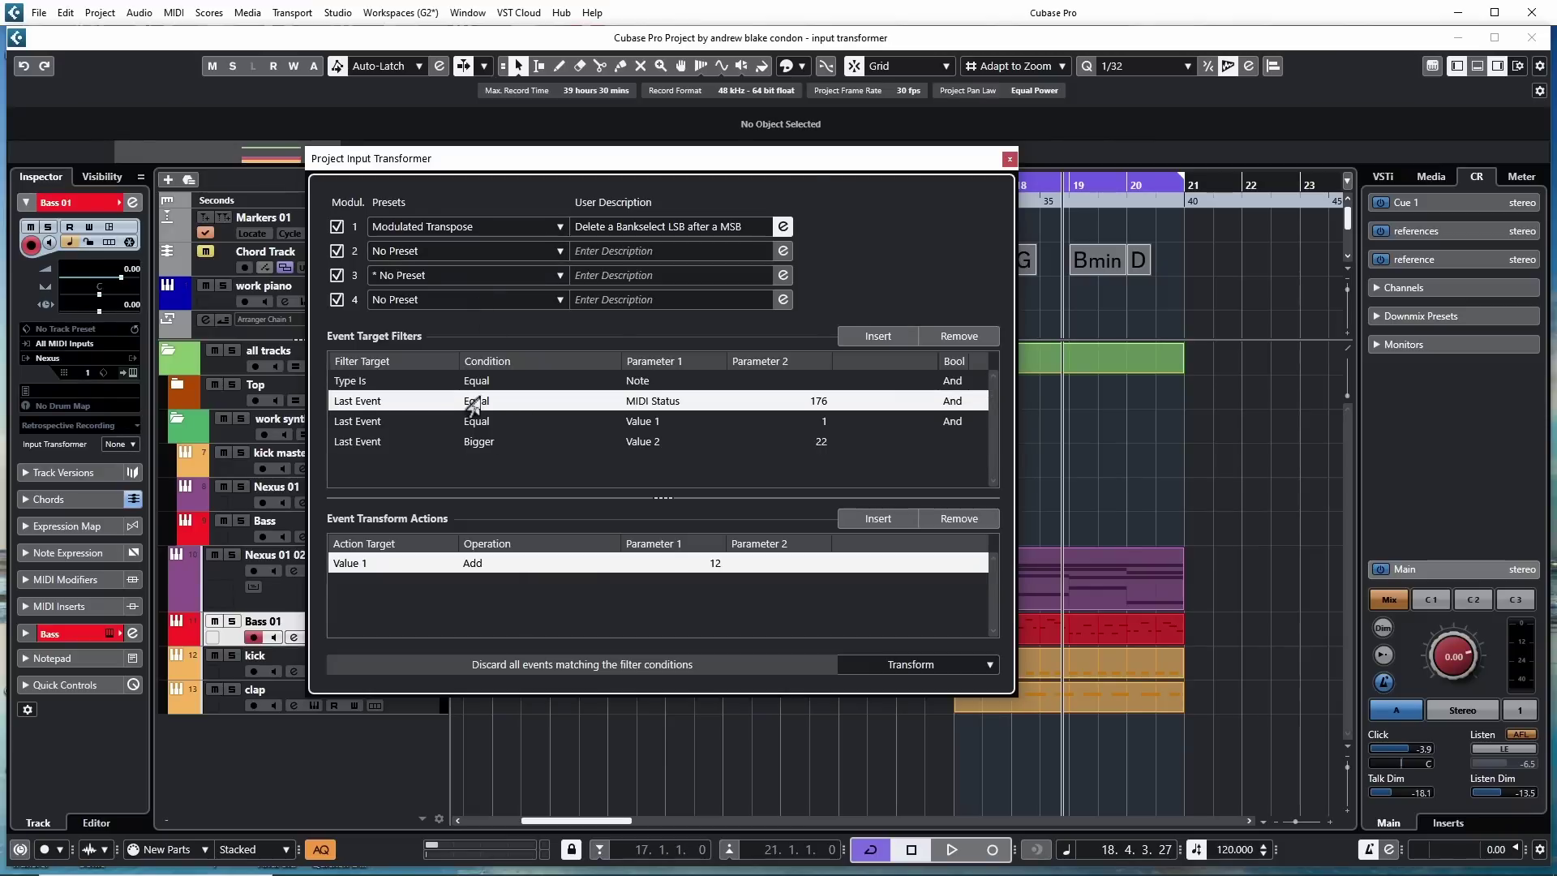
click(472, 403)
click(486, 438)
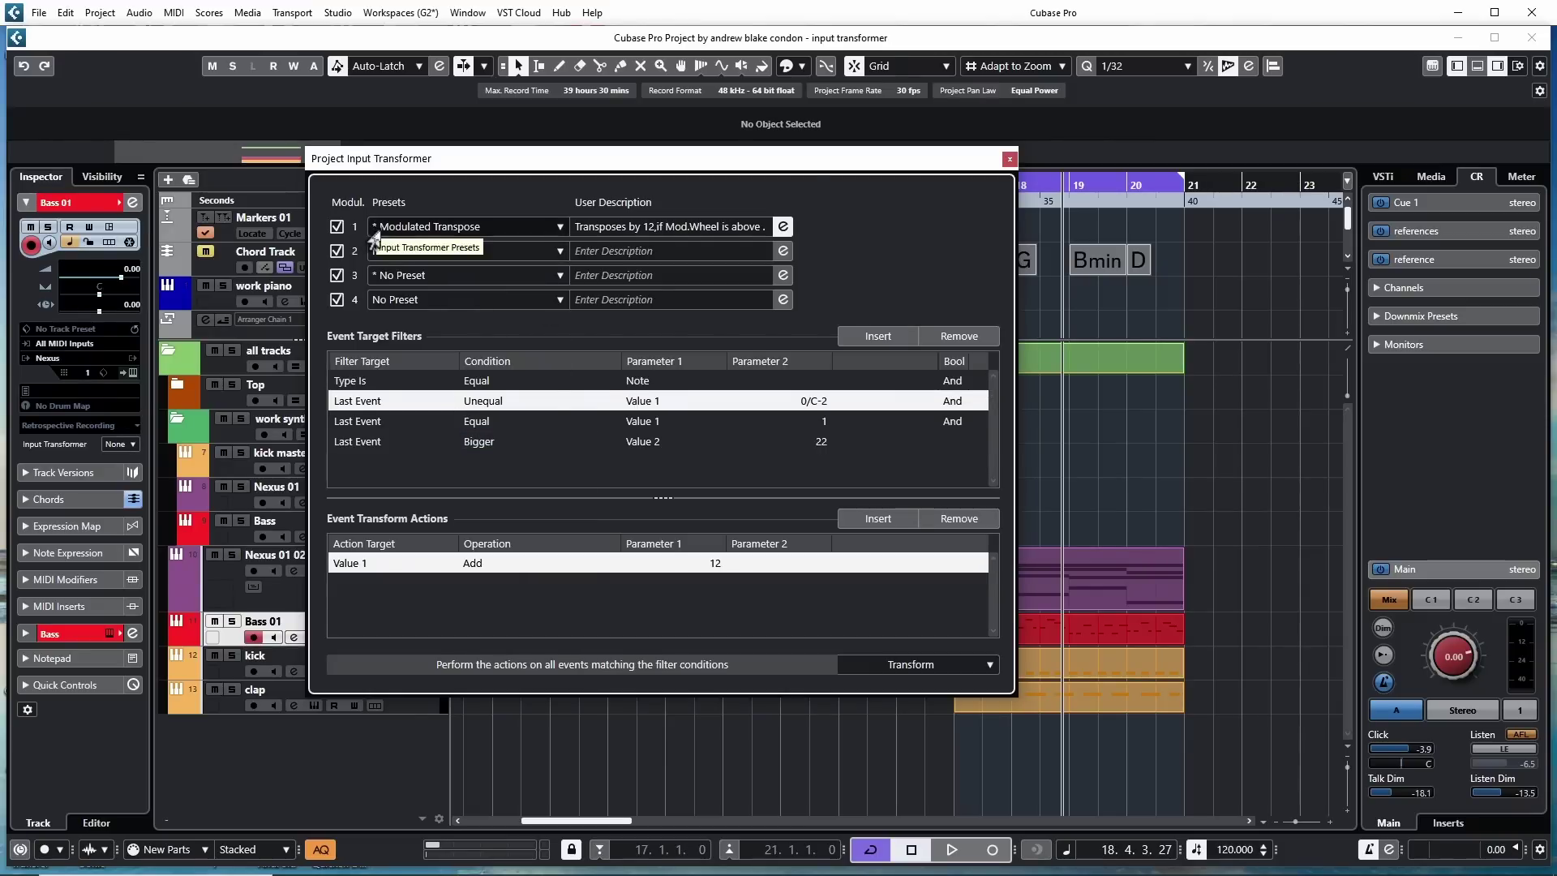
click(541, 235)
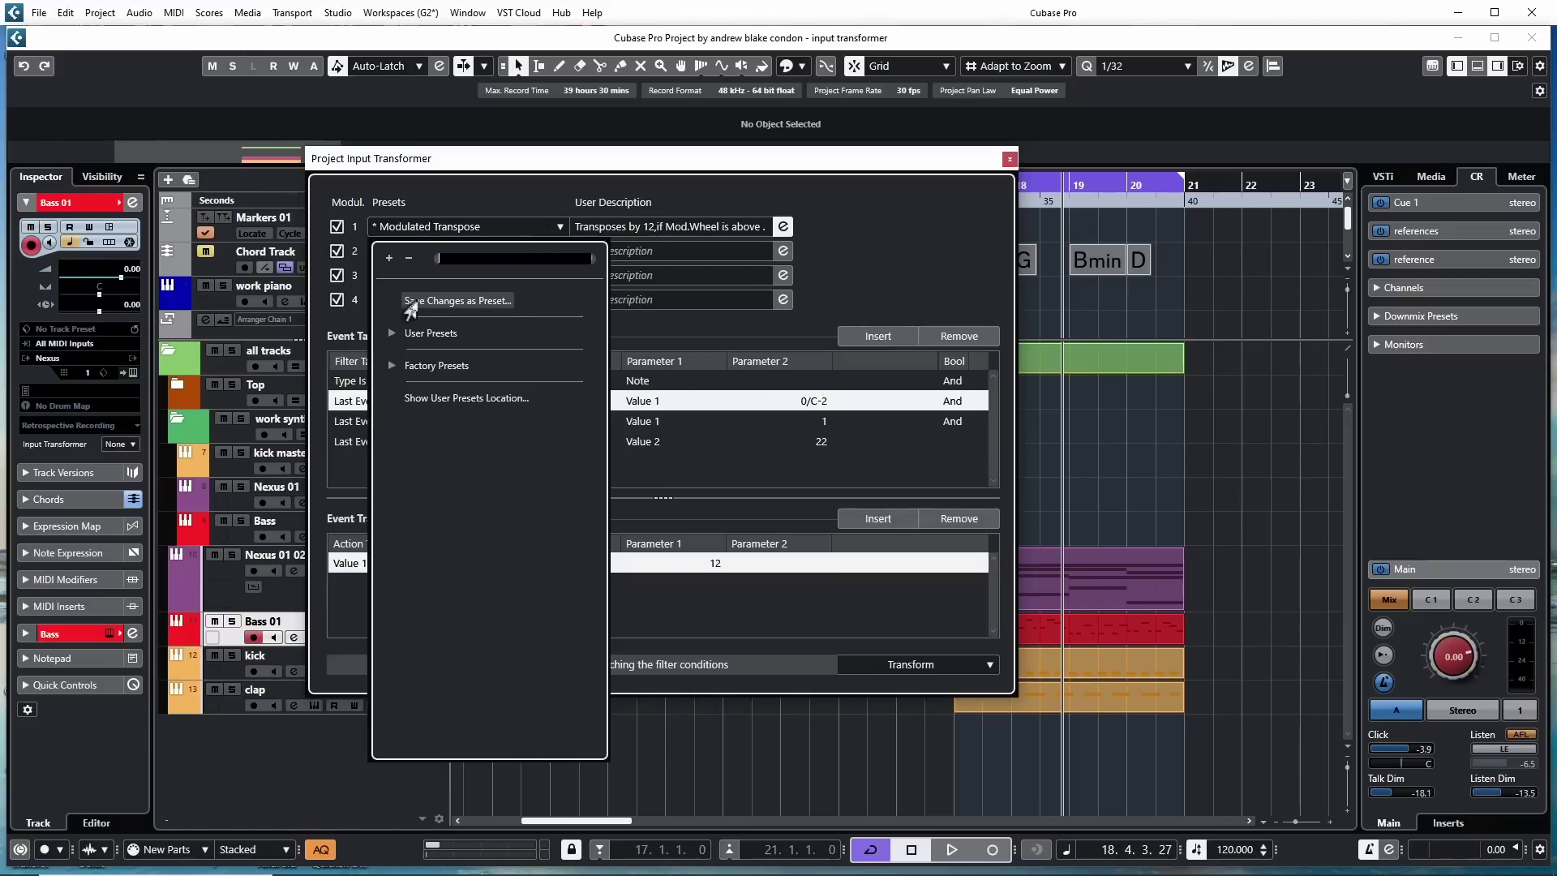
click(435, 303)
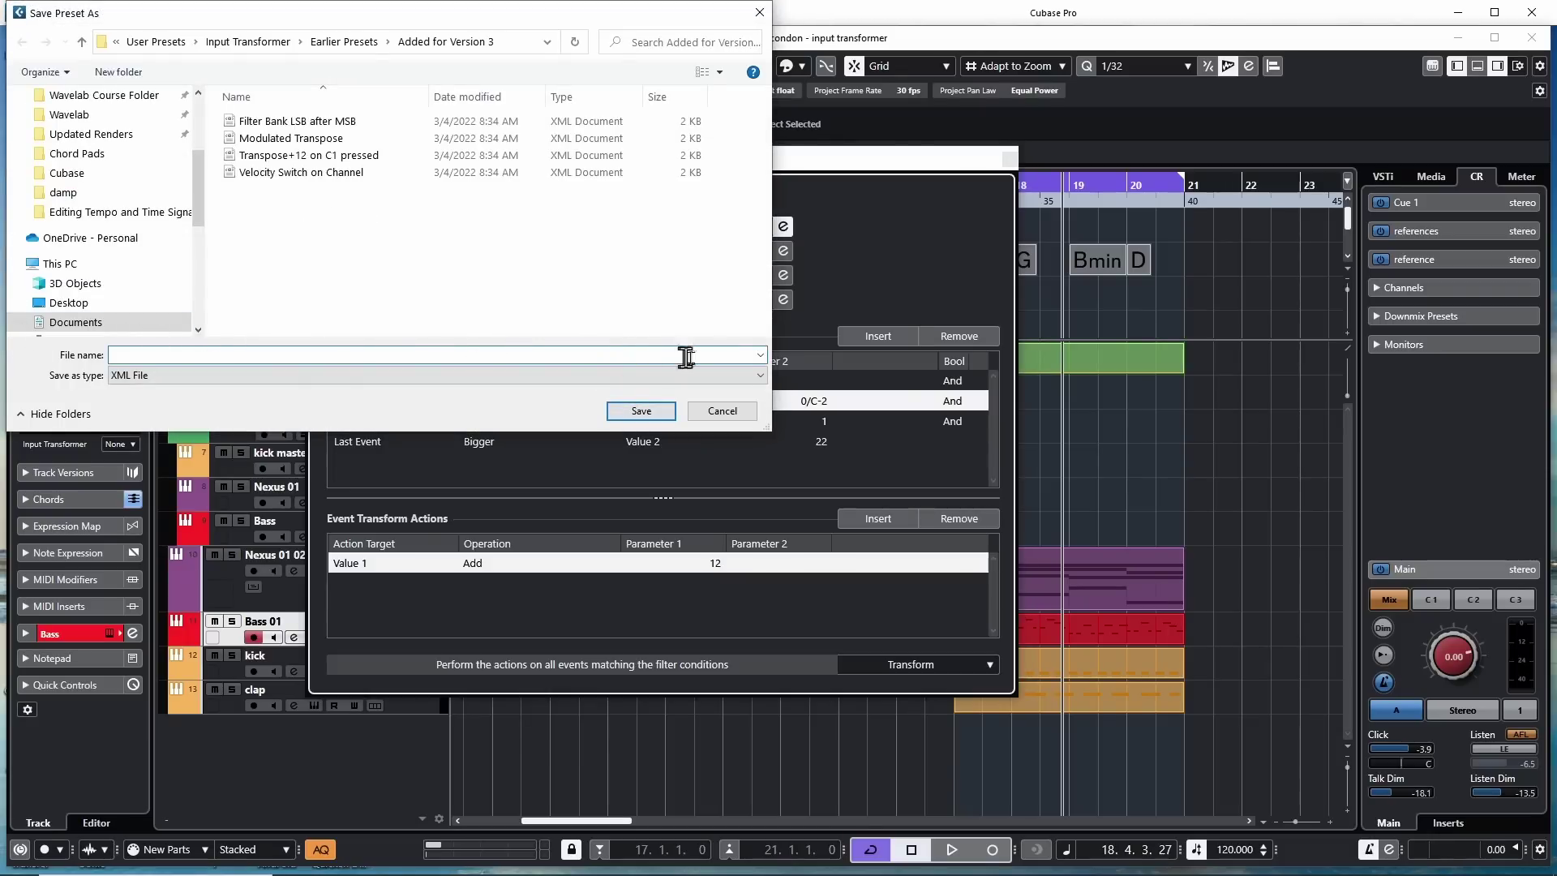
Cancel the Save Preset As dialog and reopen module 1's preset options
click(723, 411)
click(541, 231)
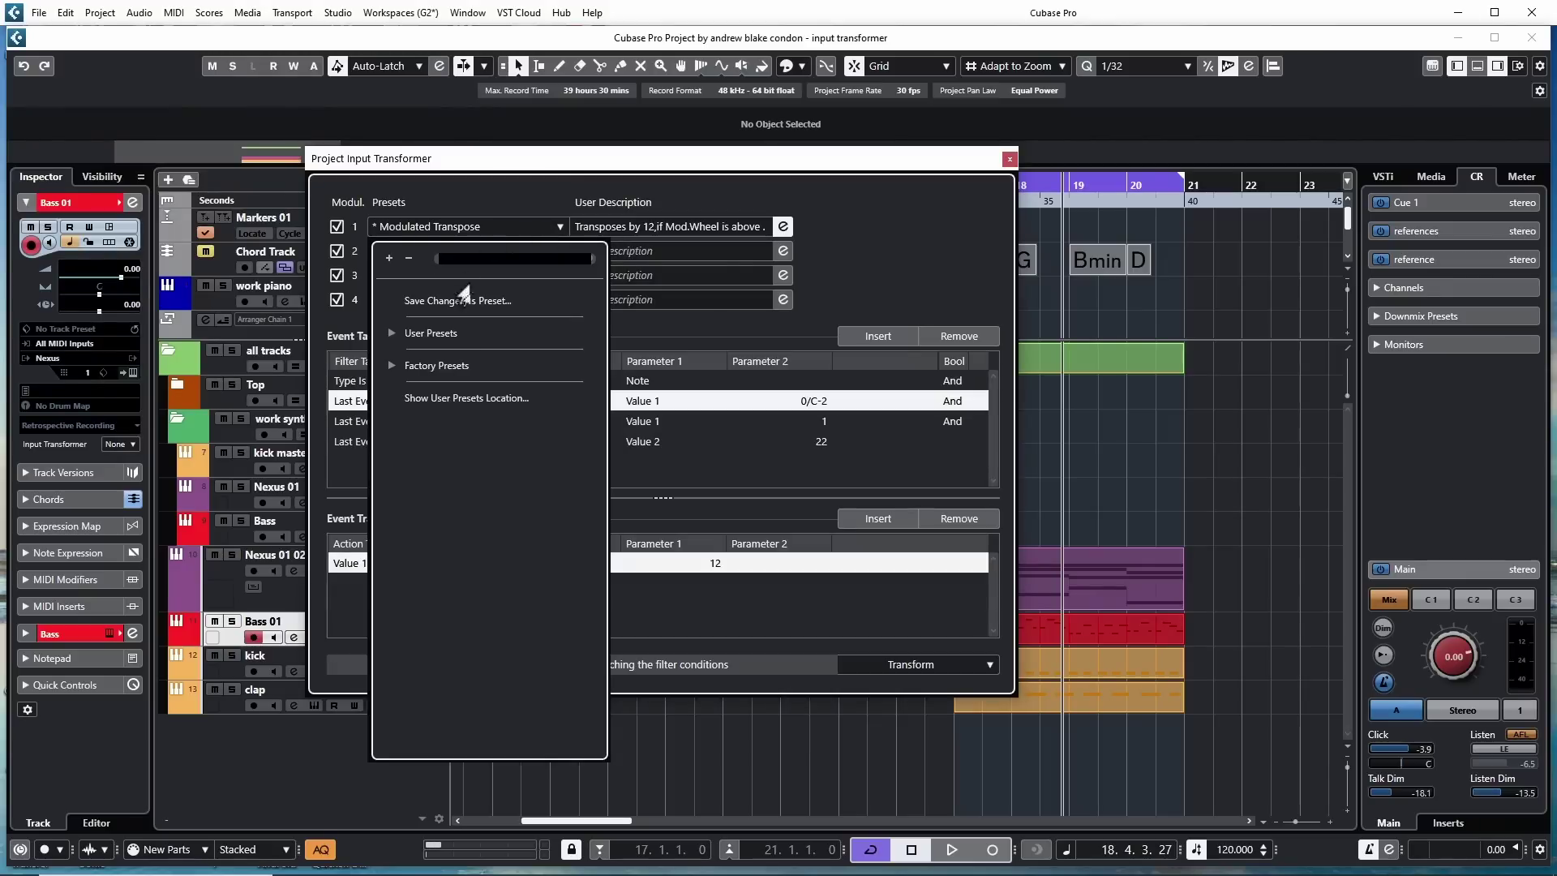
Show the user presets location in File Explorer and reposition that window
click(447, 400)
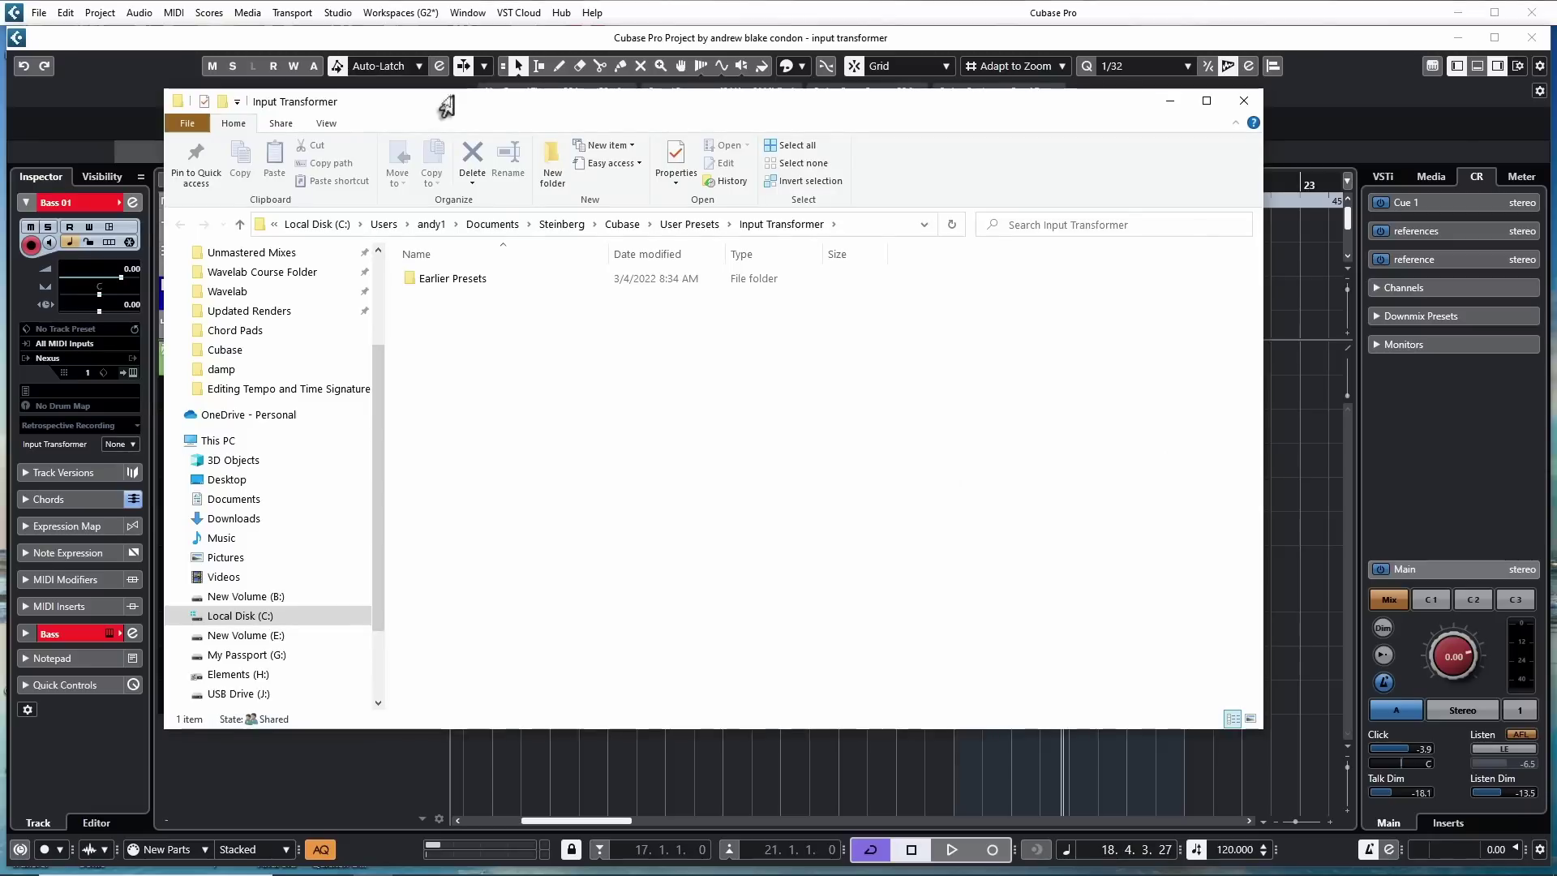
drag(436, 120, 417, 135)
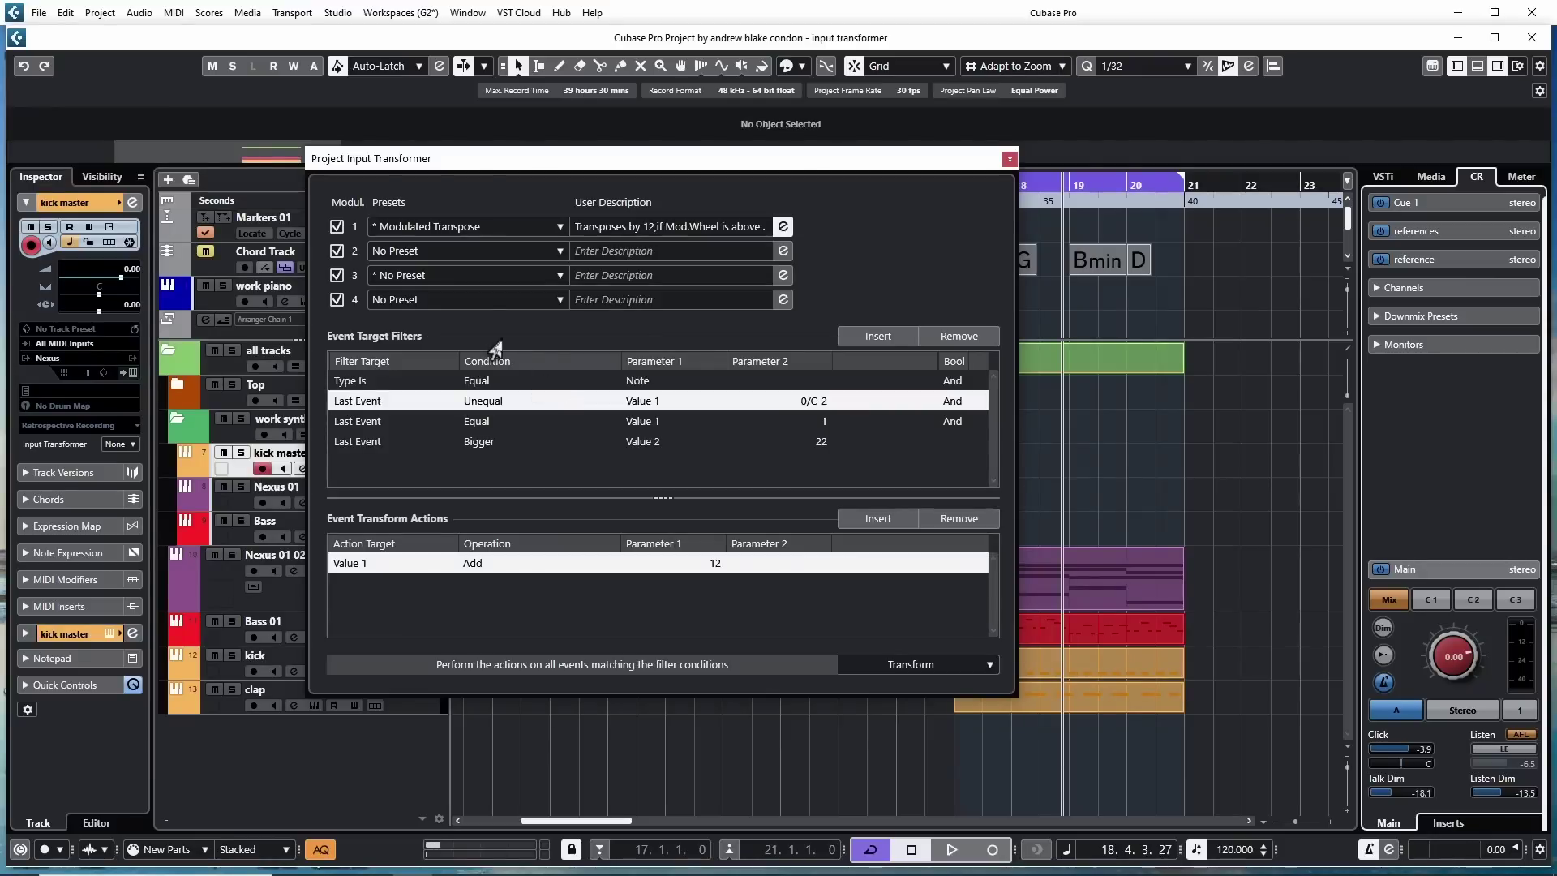
Reload Modulated Transpose from User Presets > Earlier Presets > Added for Version 3 into module 1
click(549, 229)
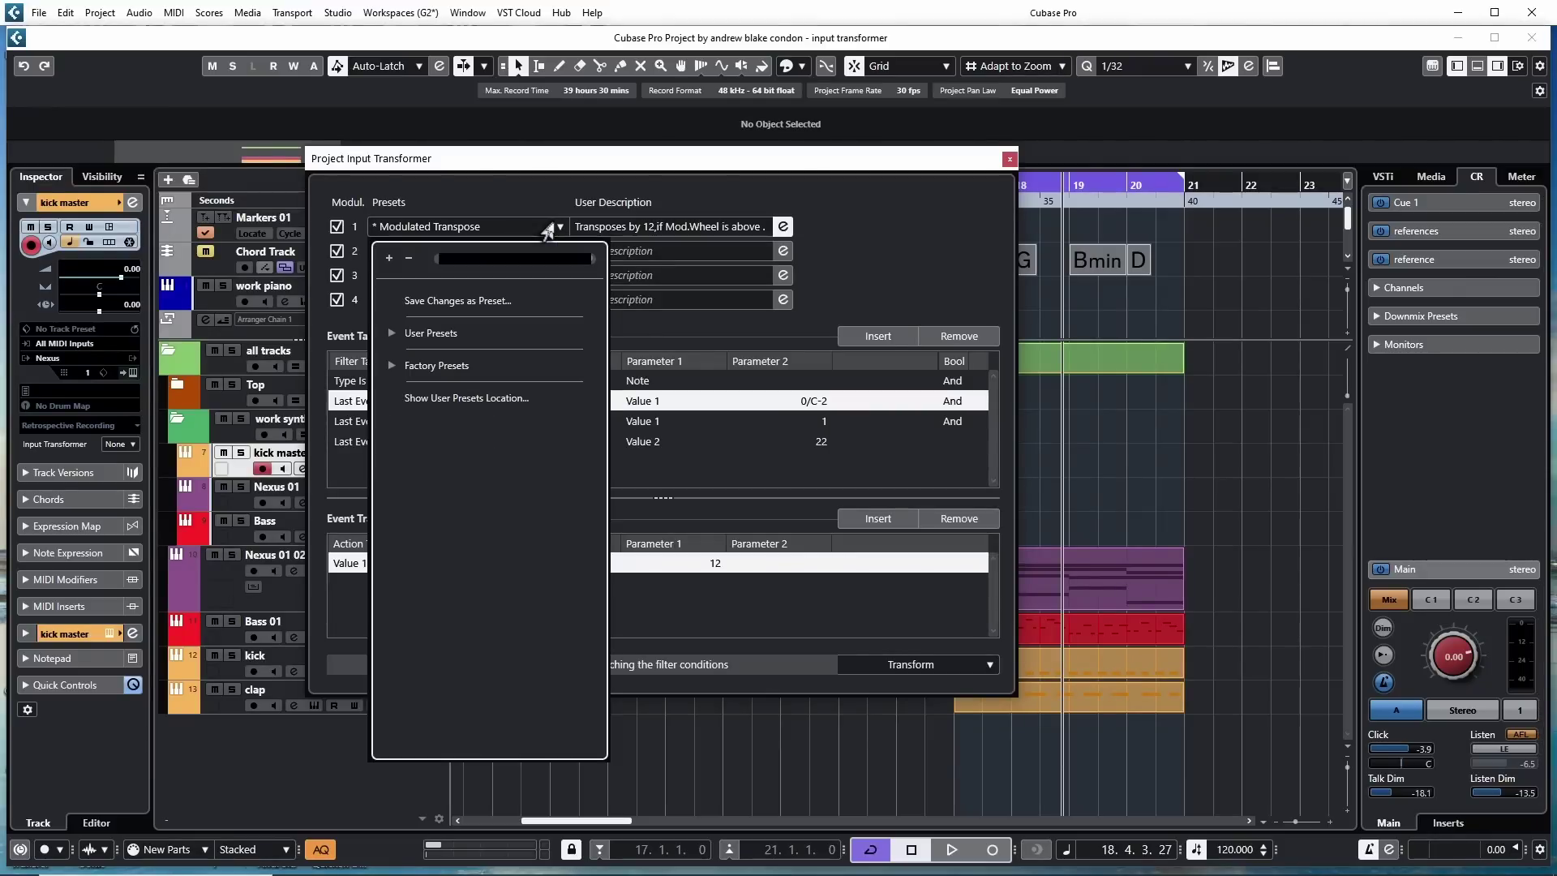
click(381, 333)
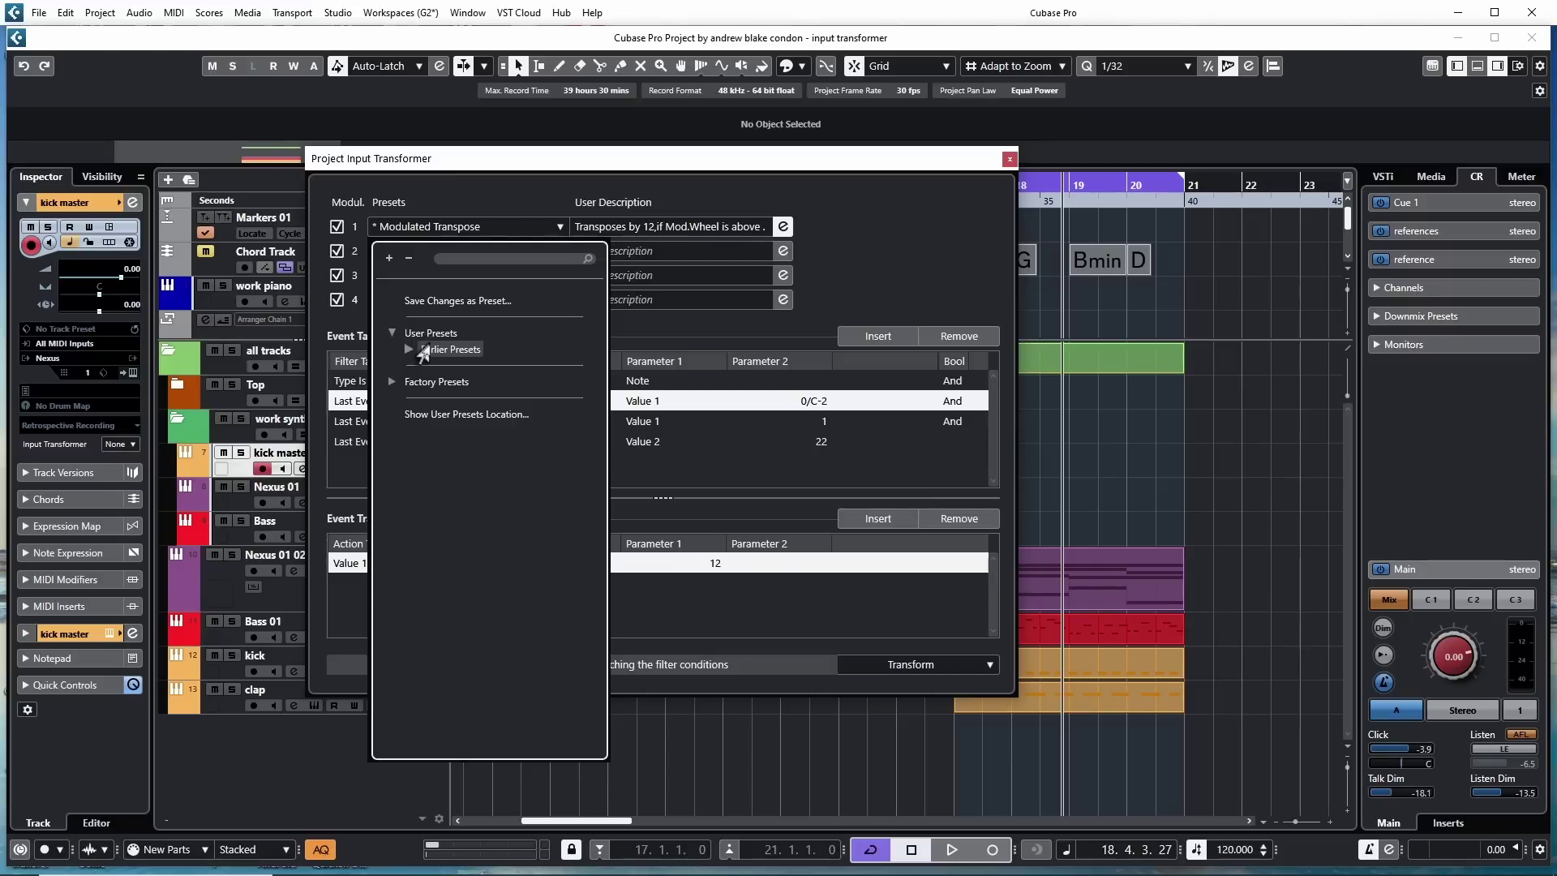
click(407, 350)
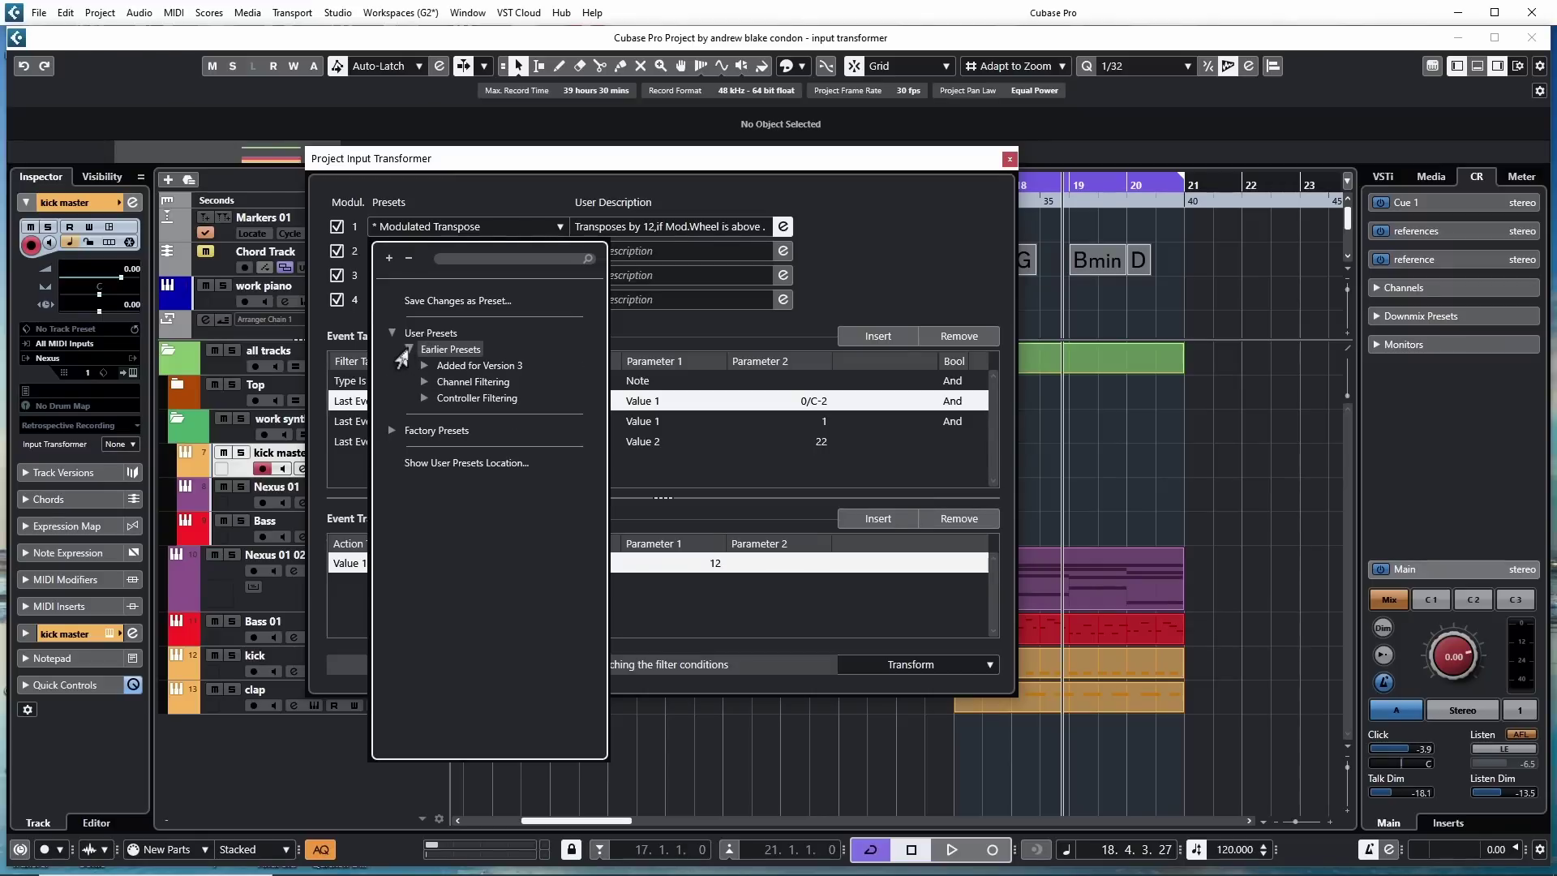
click(436, 363)
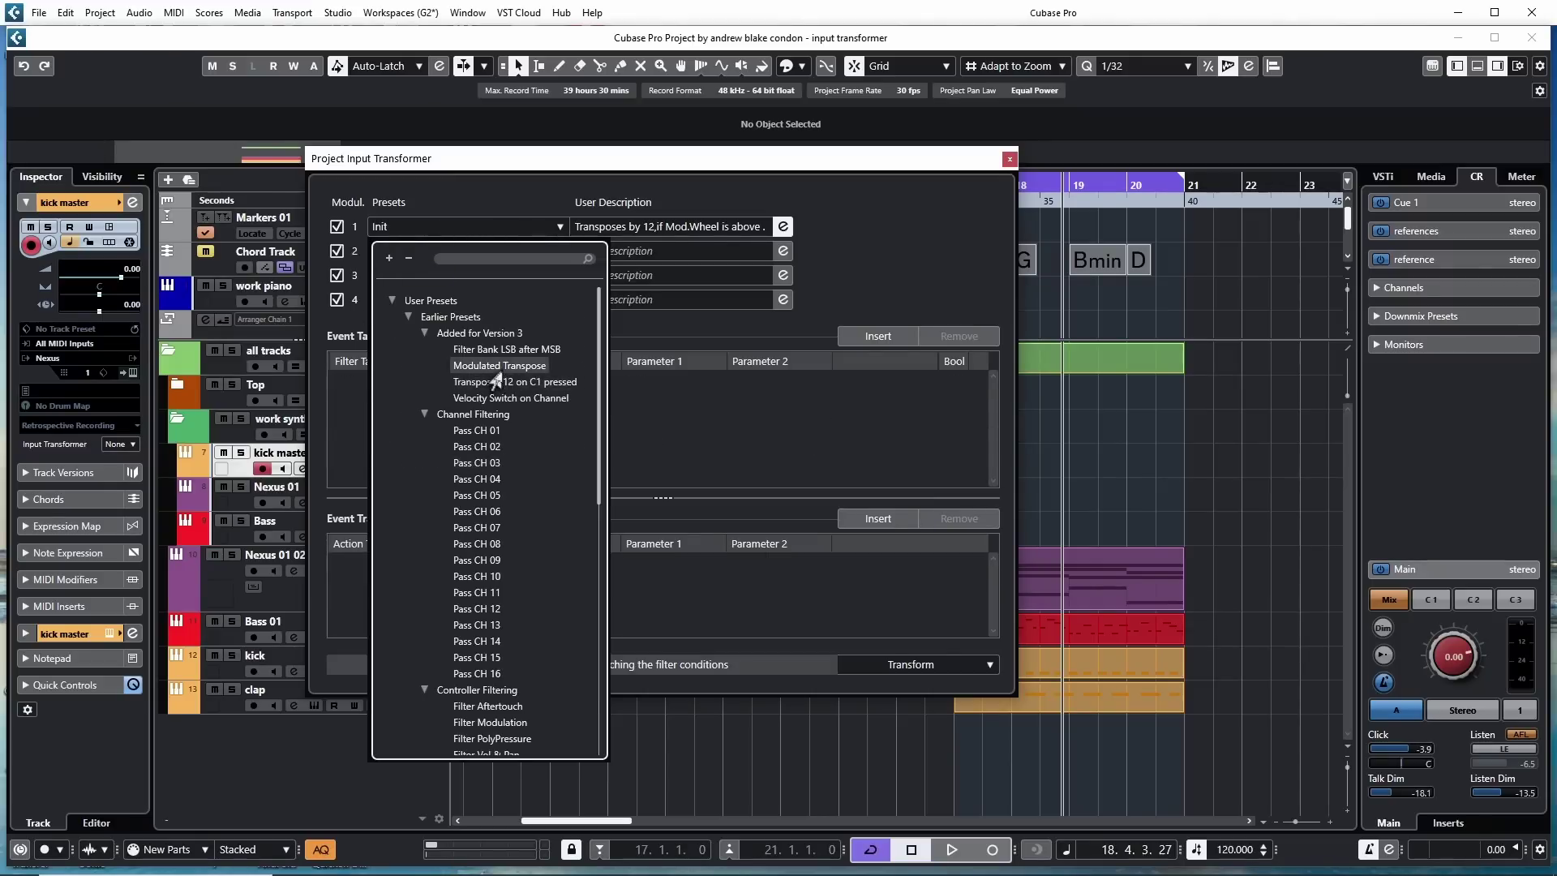
click(497, 367)
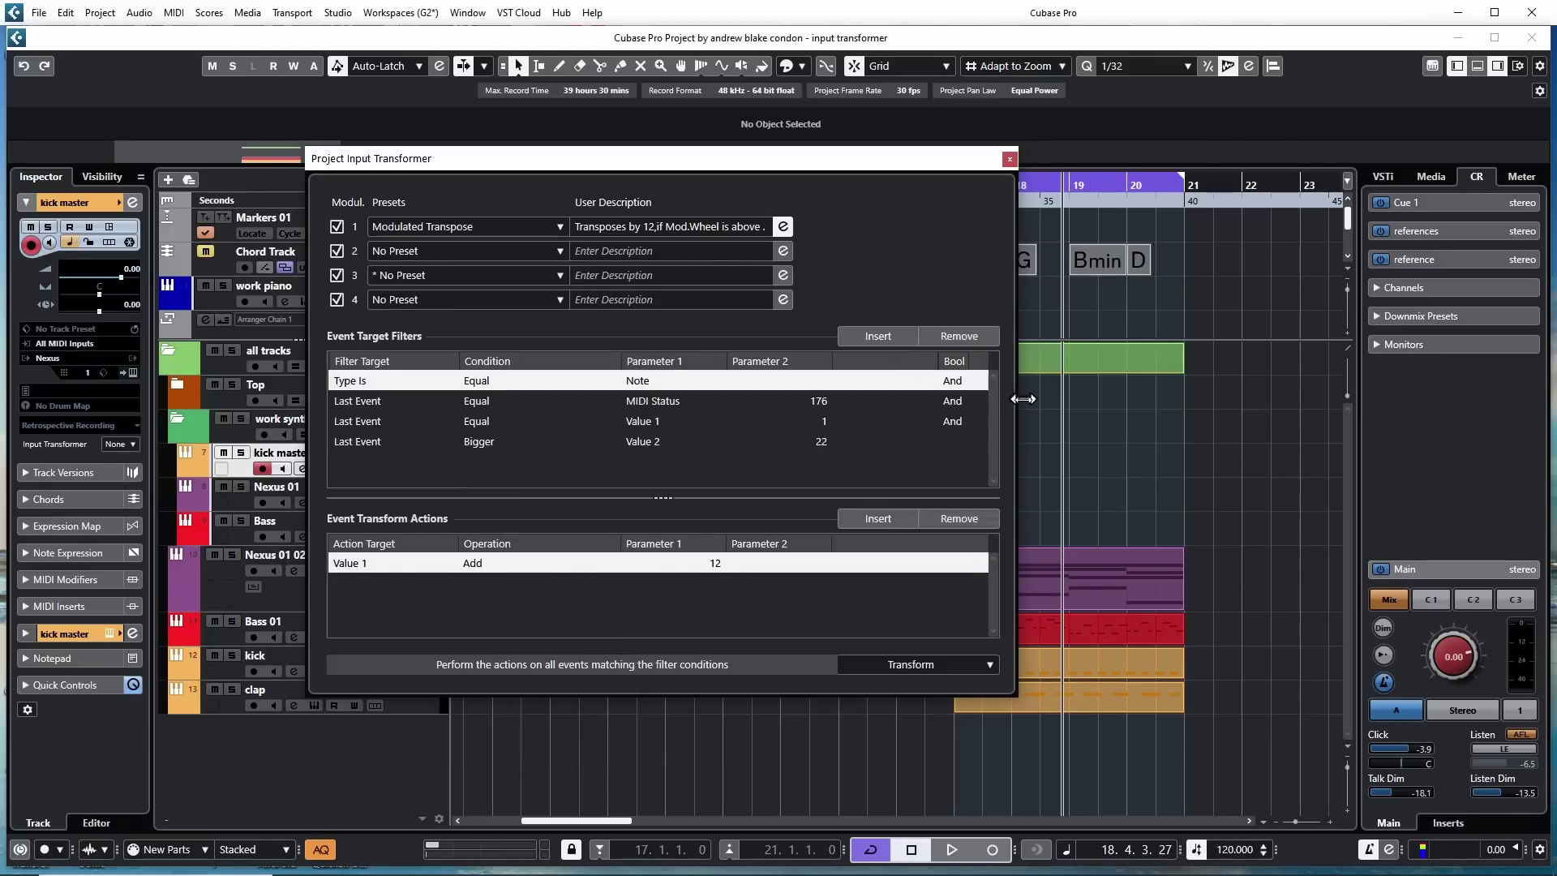
Insert three Type Is Equal Note filter conditions after the last filter row
click(765, 442)
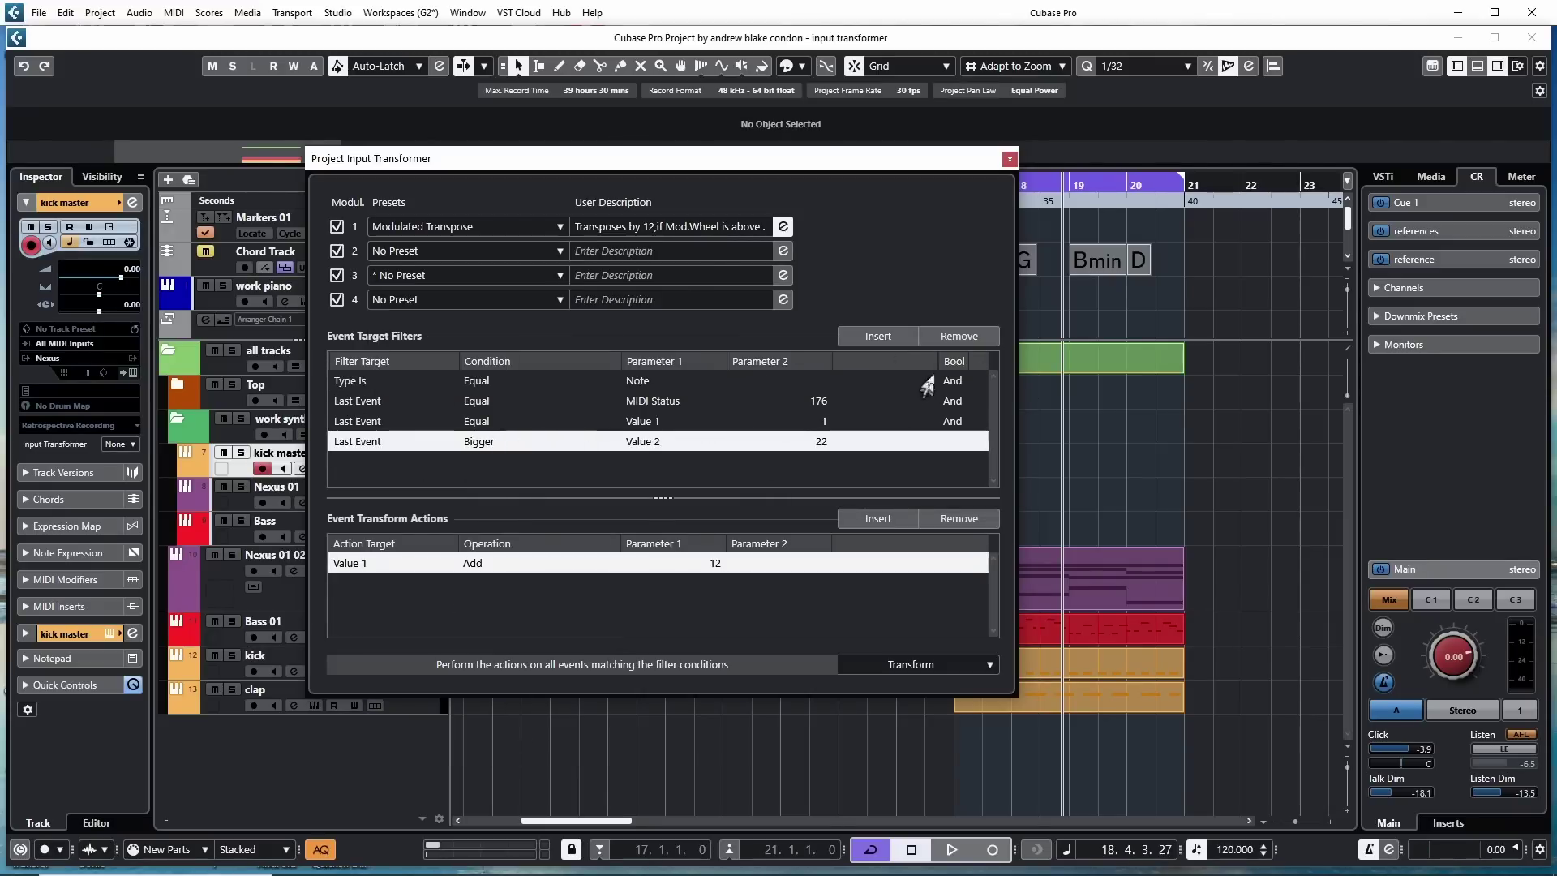
click(874, 345)
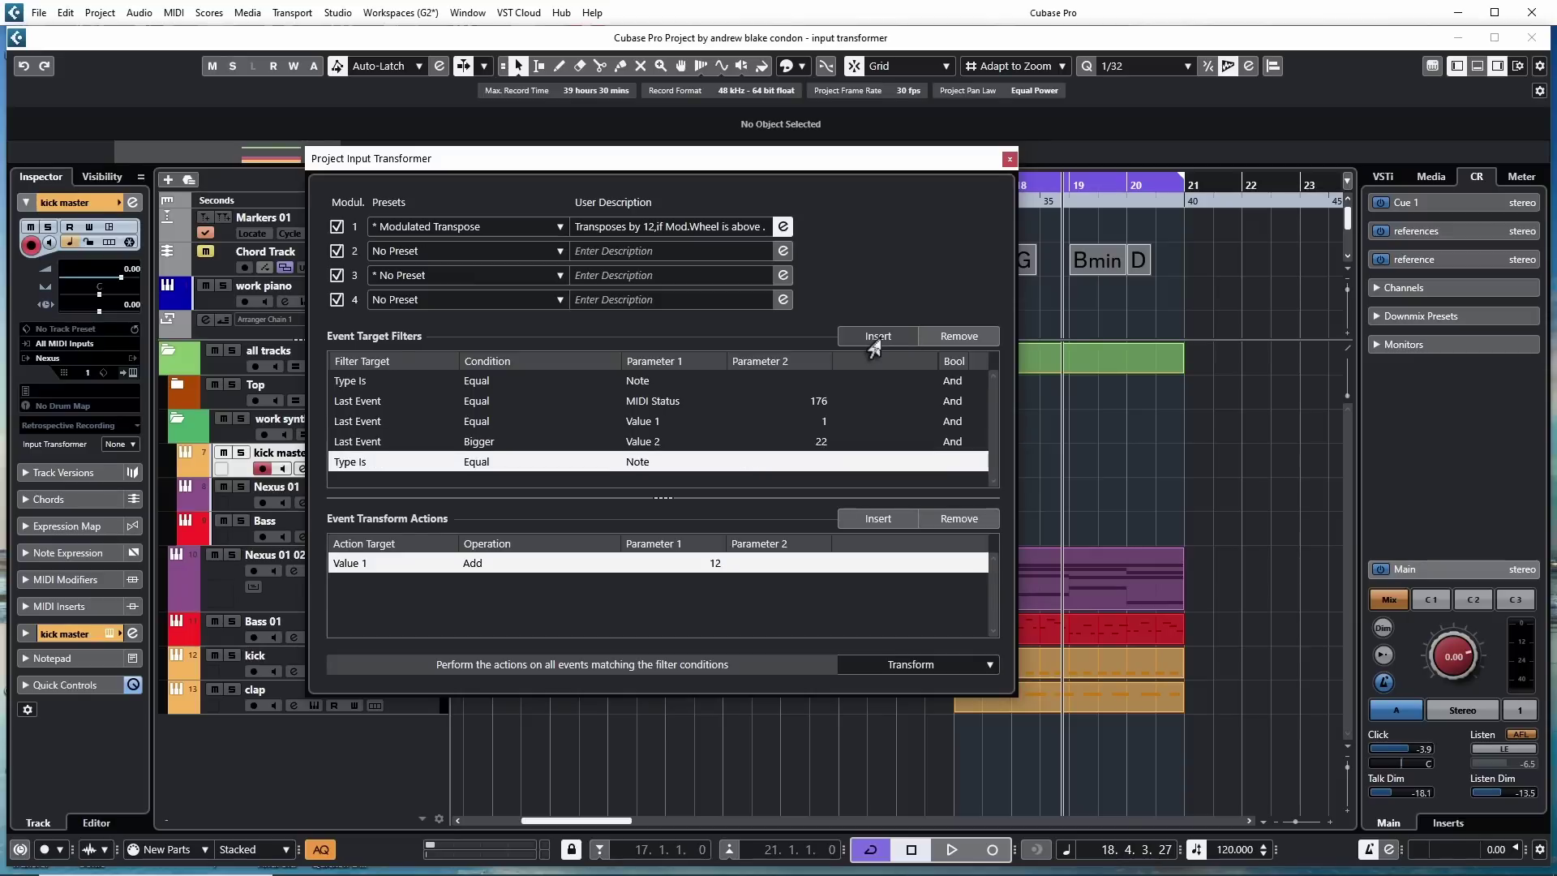
click(874, 345)
click(874, 345)
scroll(814, 430, down, 3)
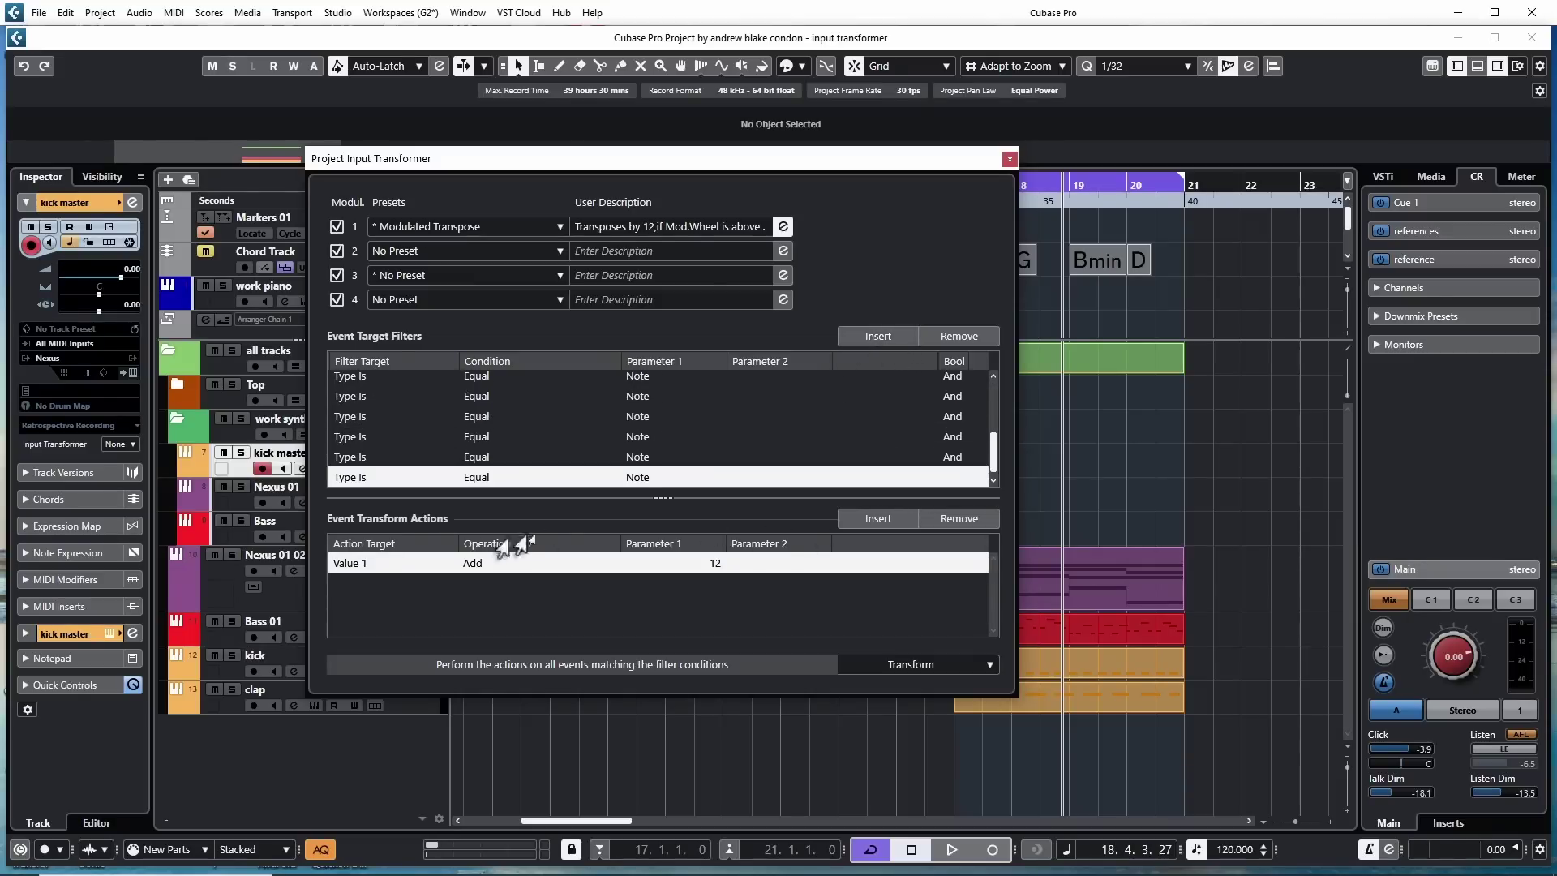
Add two Value 1 transform actions, then remove an action and three filter conditions
click(873, 523)
click(874, 523)
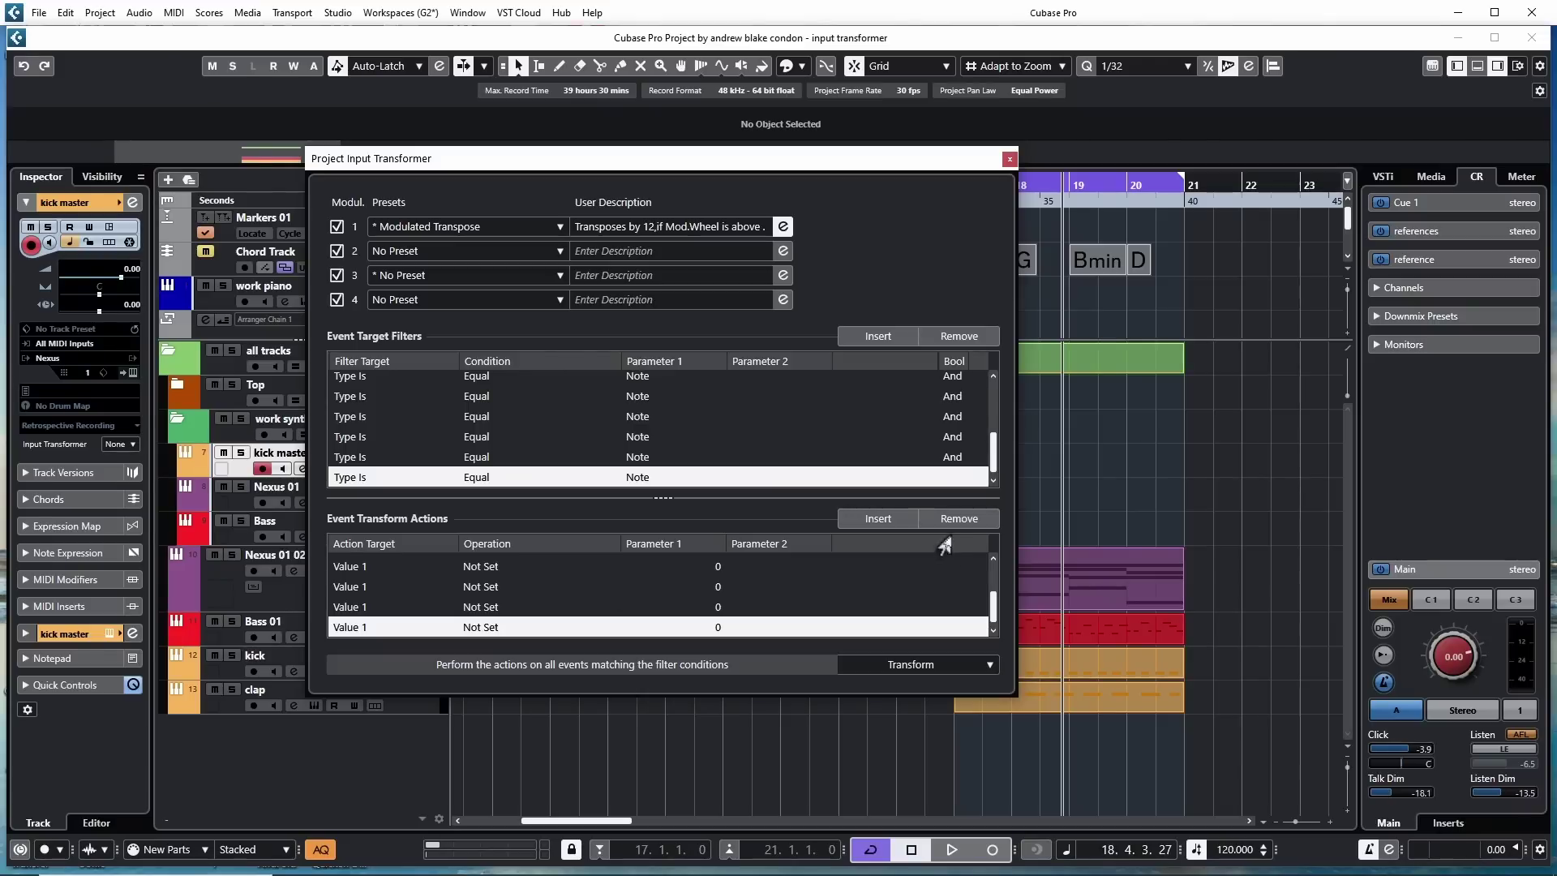
click(959, 519)
click(960, 519)
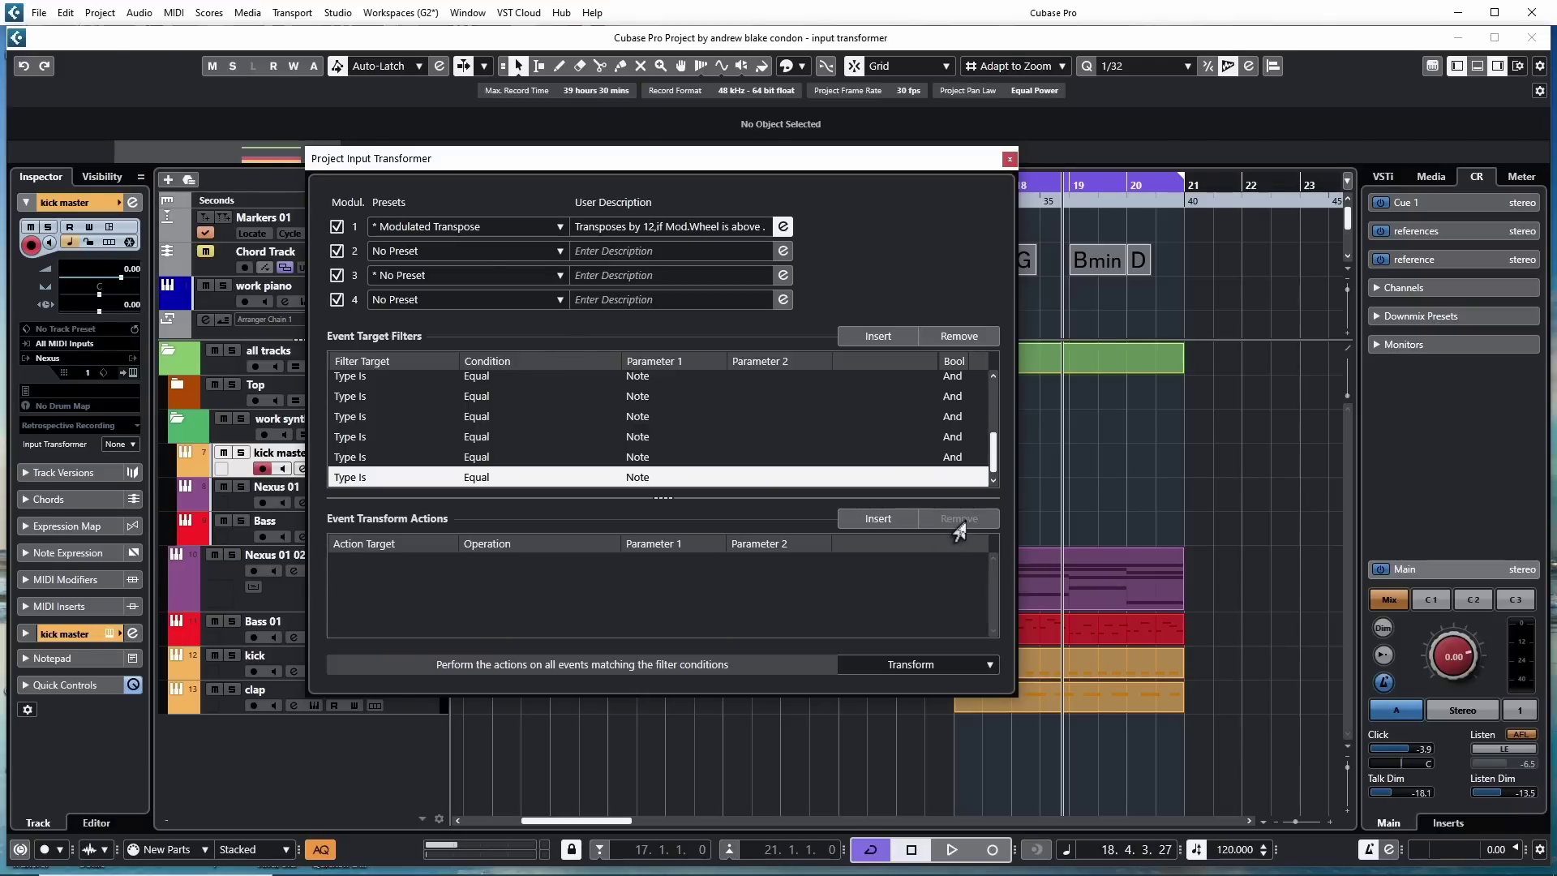
click(960, 336)
click(959, 336)
click(959, 336)
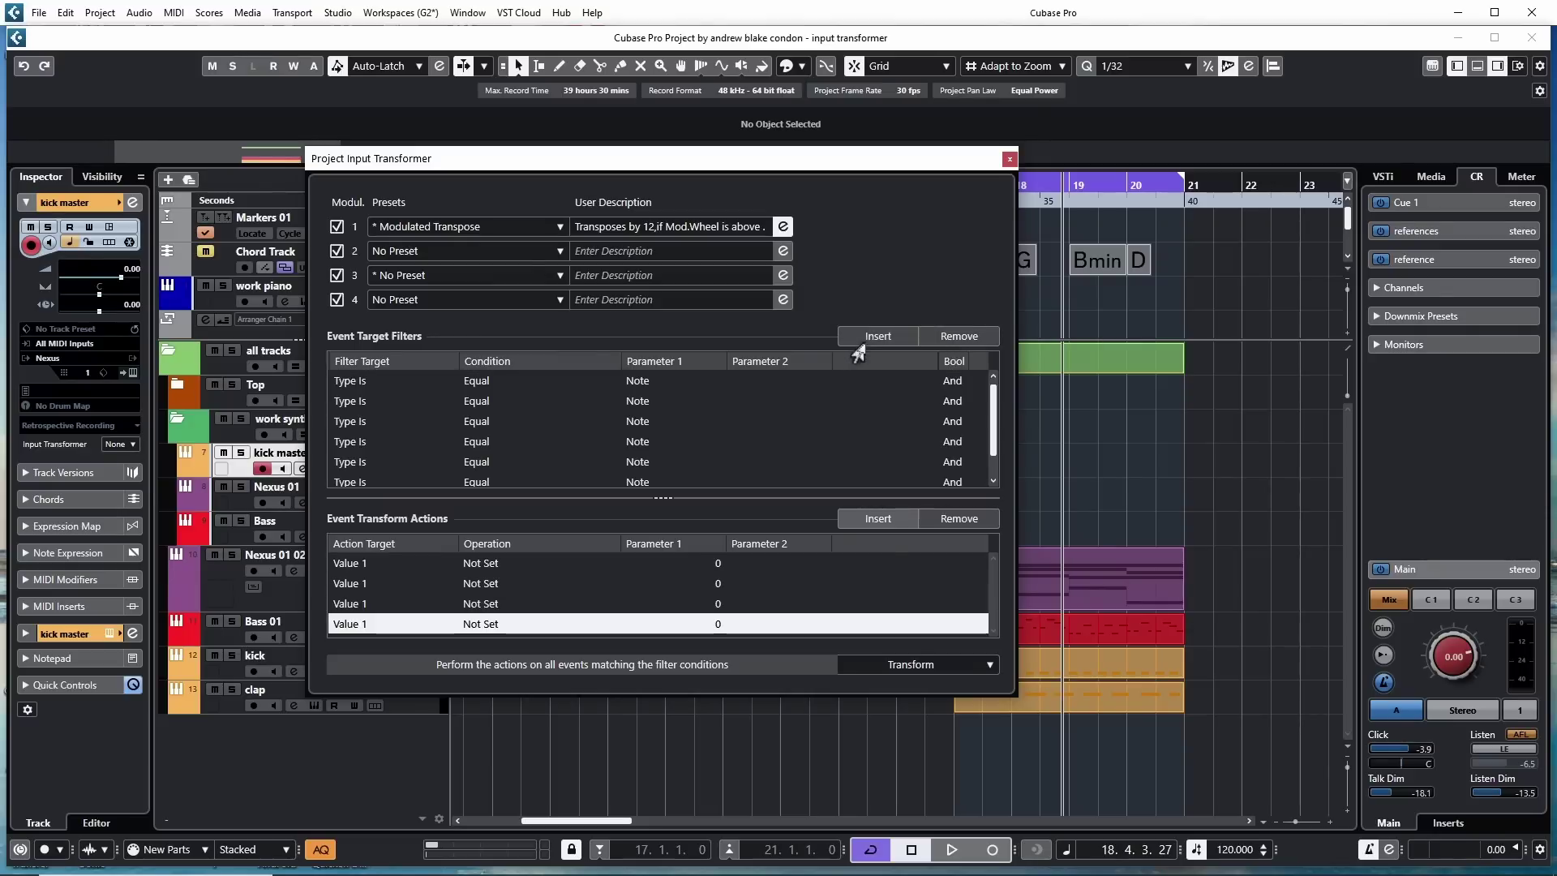
Search the module 1 presets for 'init' and load Factory Presets > Init
click(876, 522)
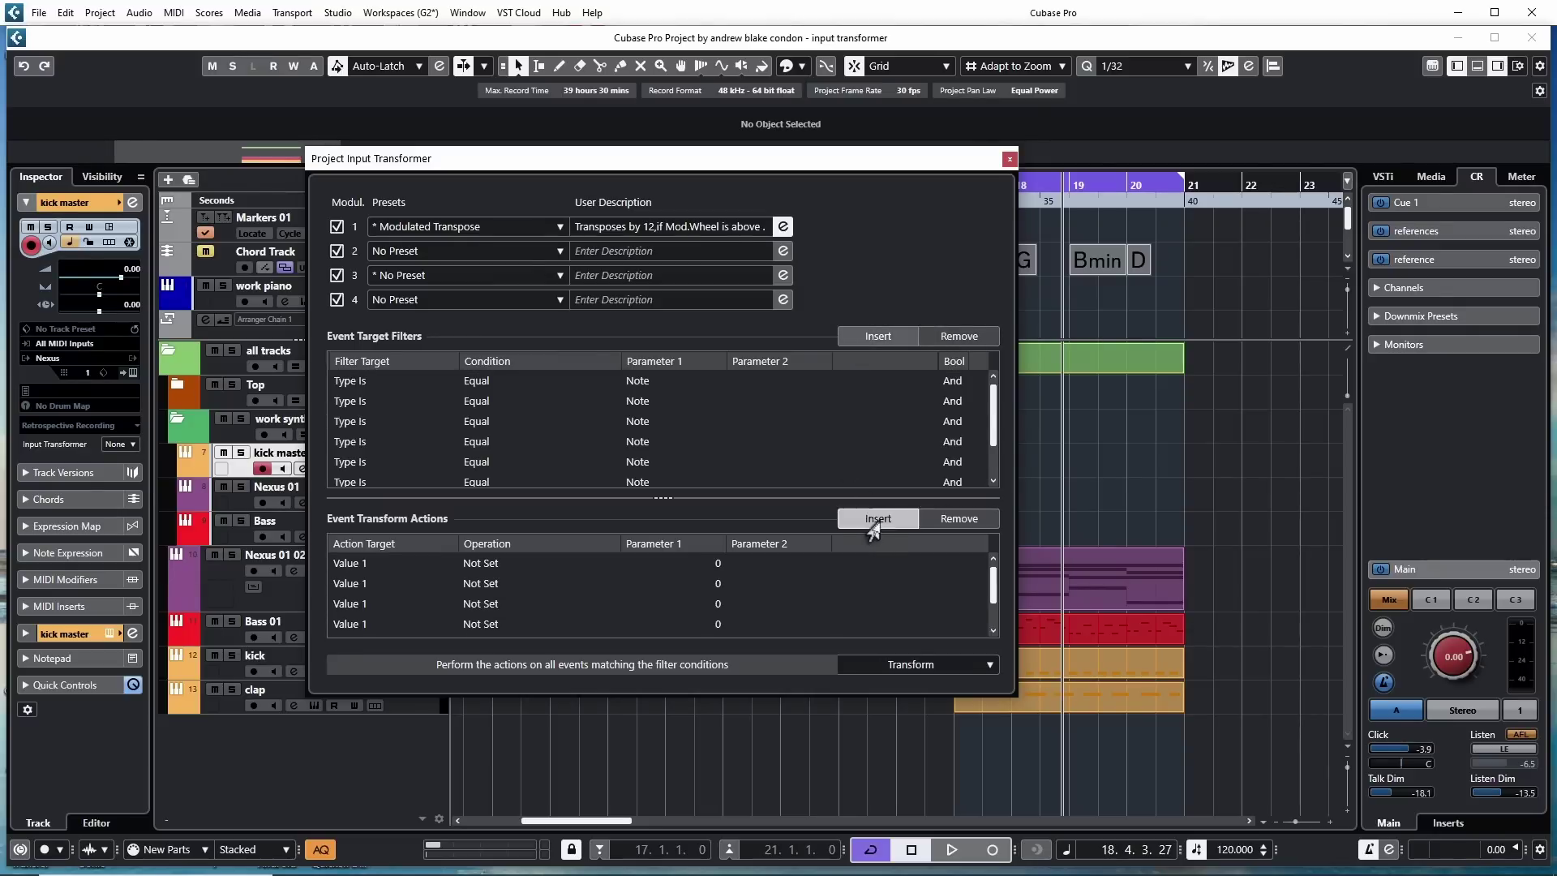
click(547, 234)
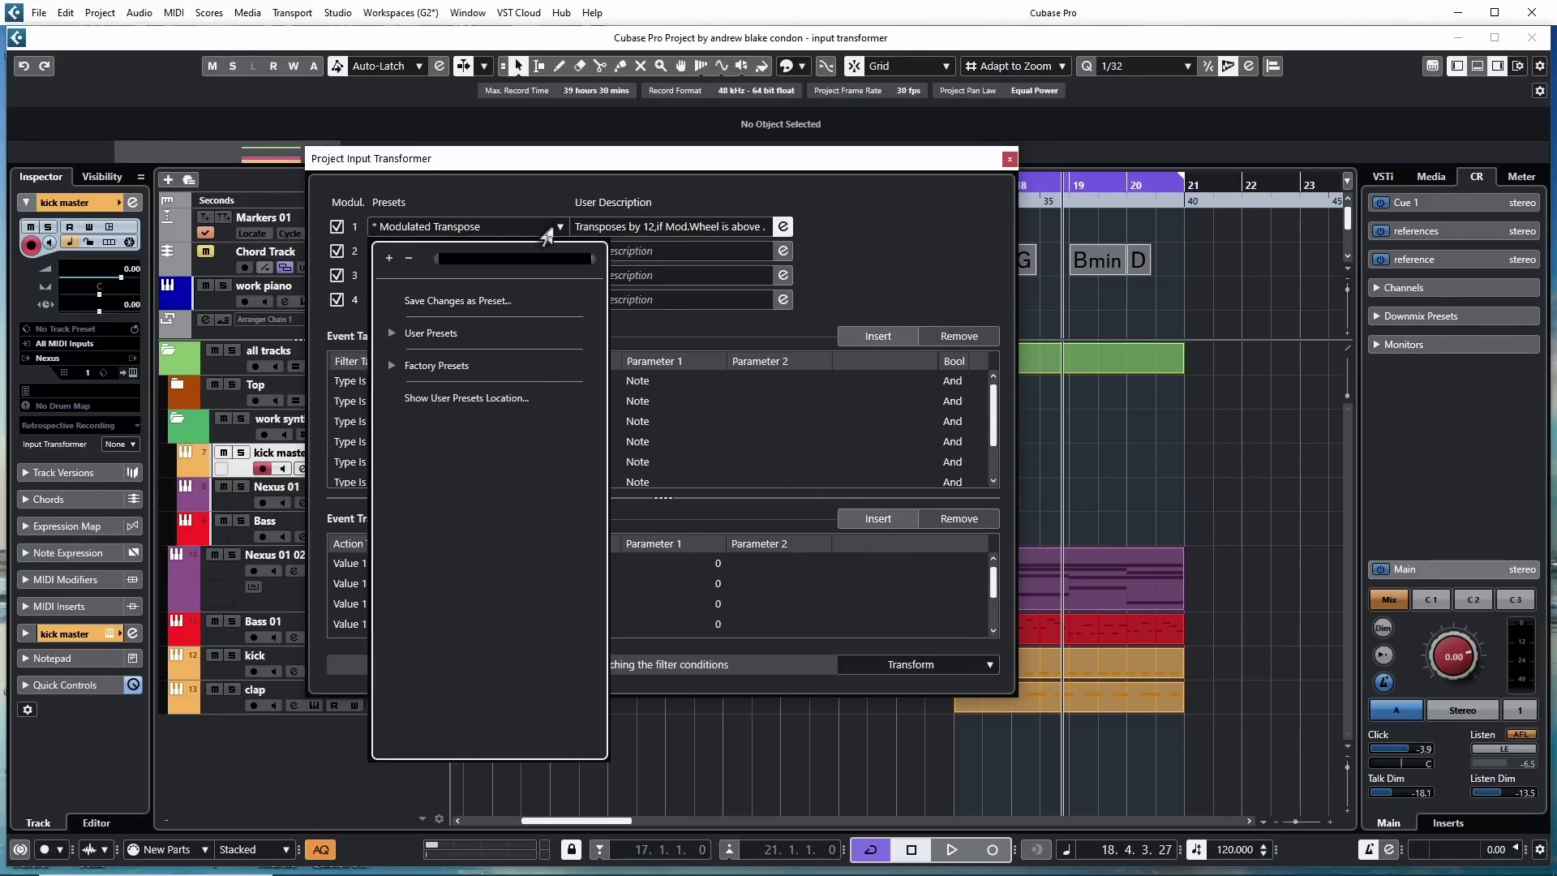
text(init)
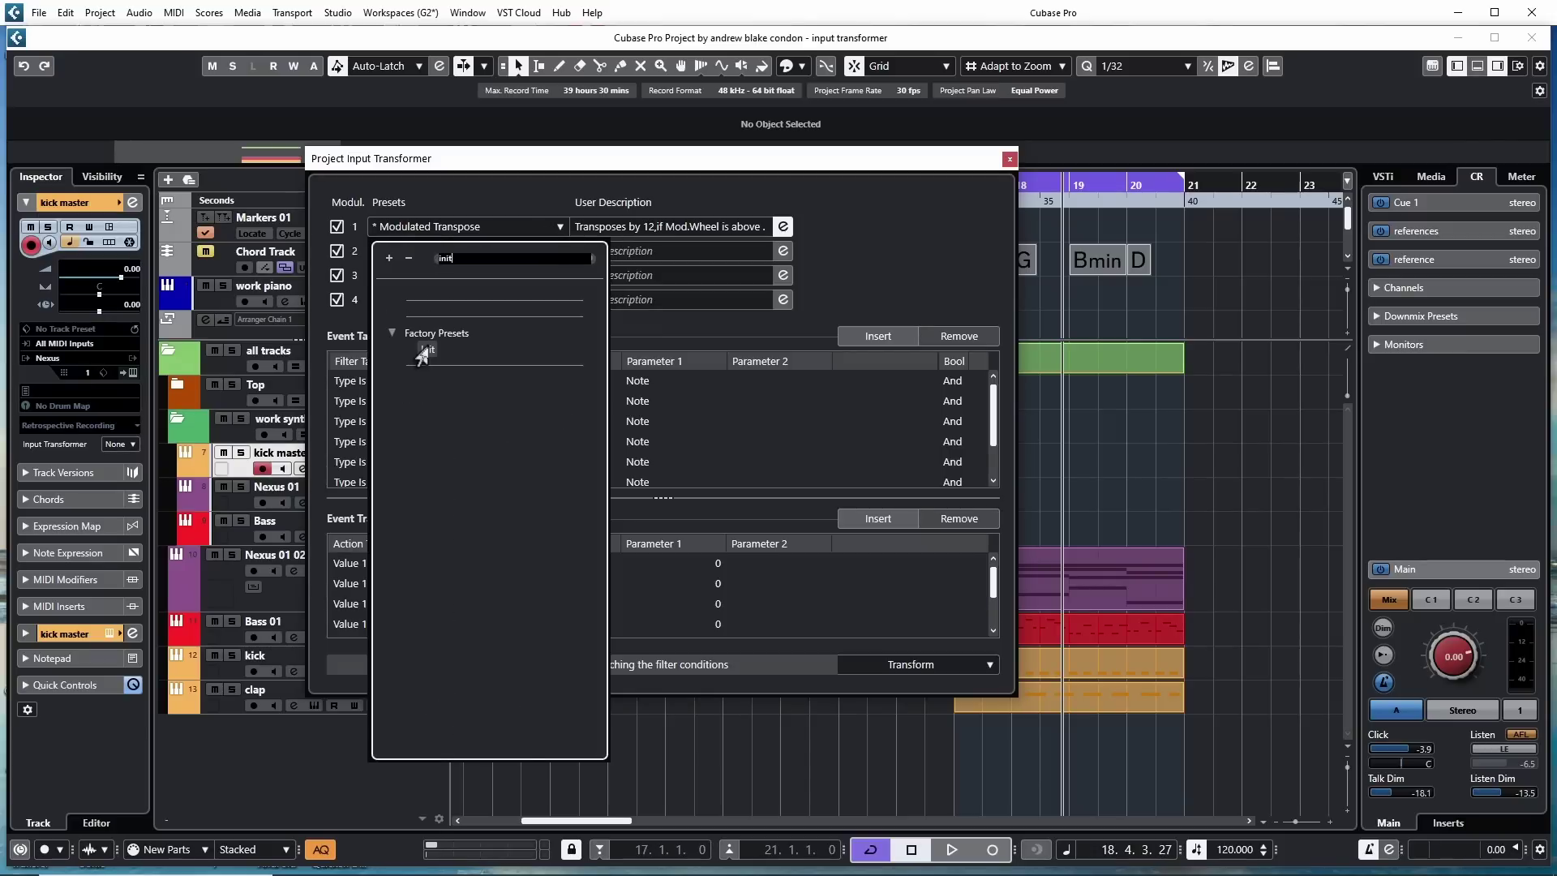
click(425, 351)
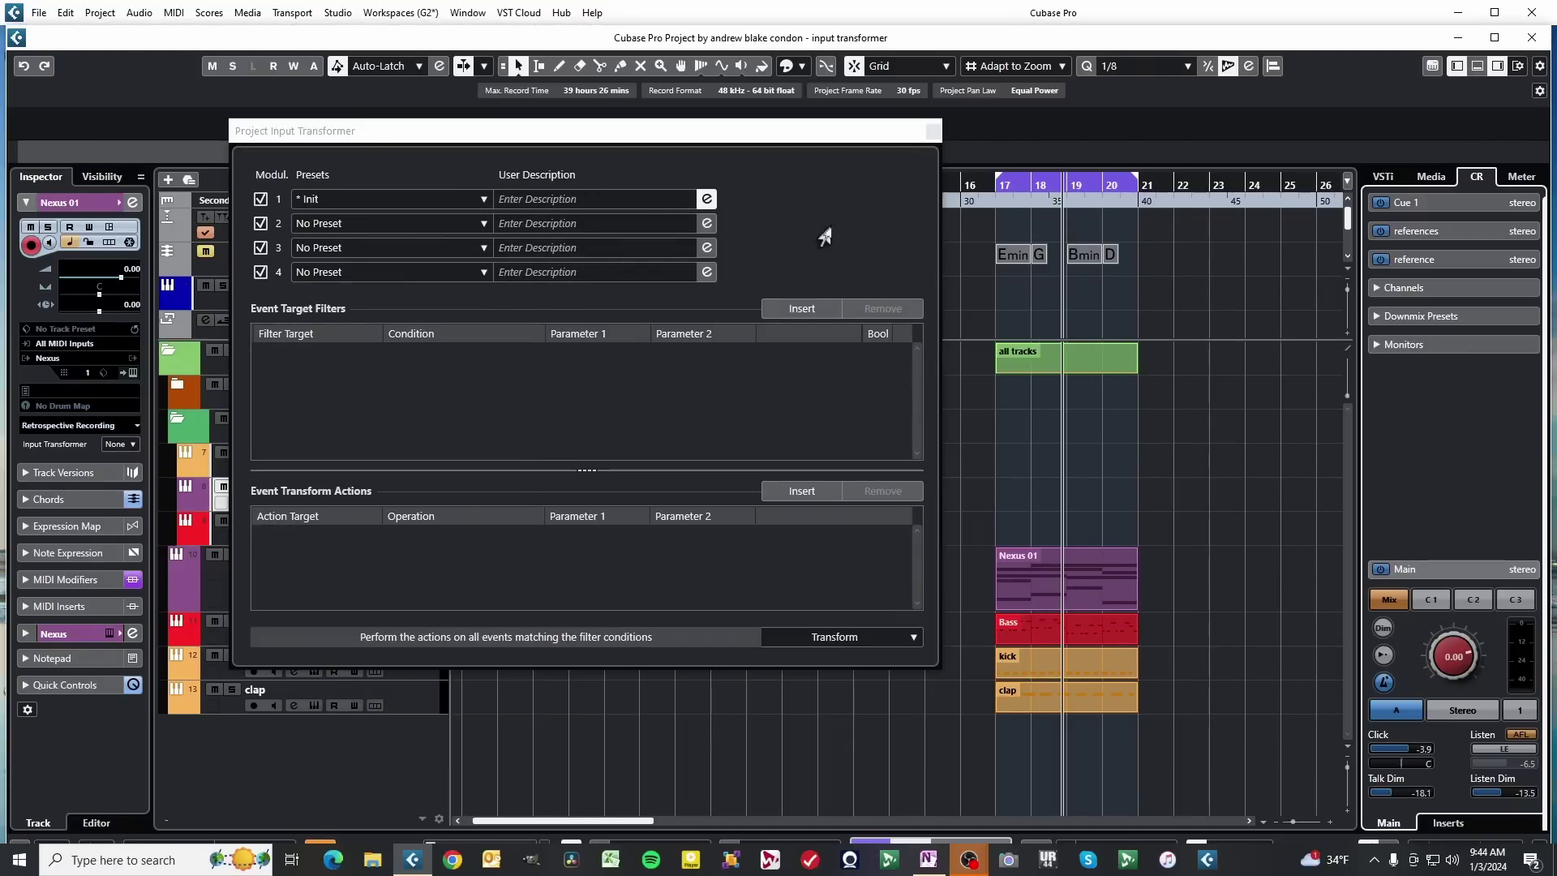
Insert two Type Is Equal Note filter conditions in module 1, joined by And
click(825, 236)
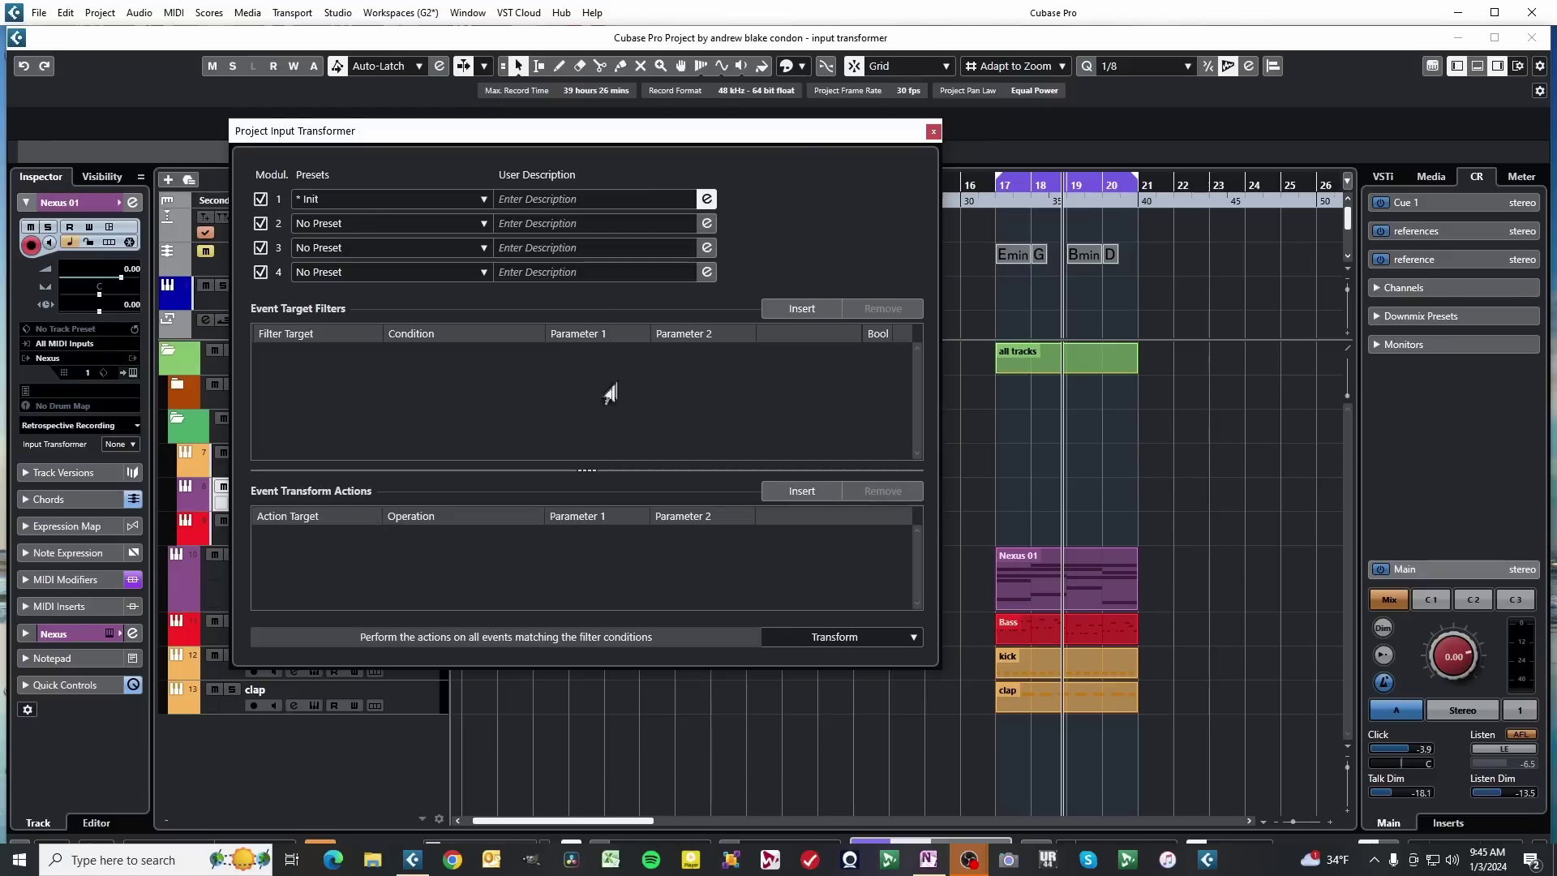
click(782, 310)
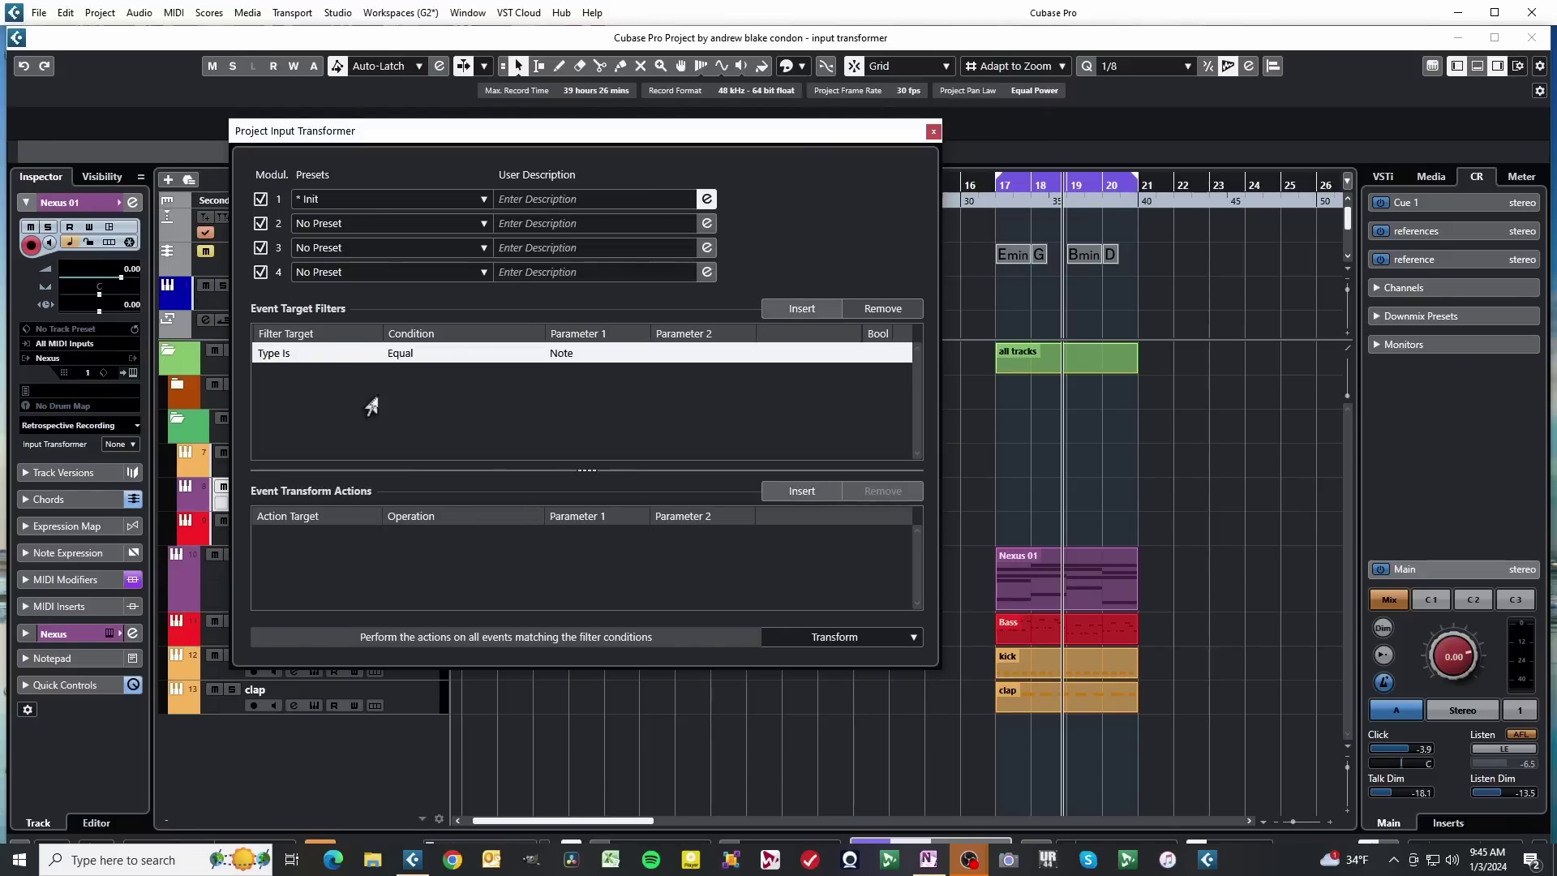
click(286, 360)
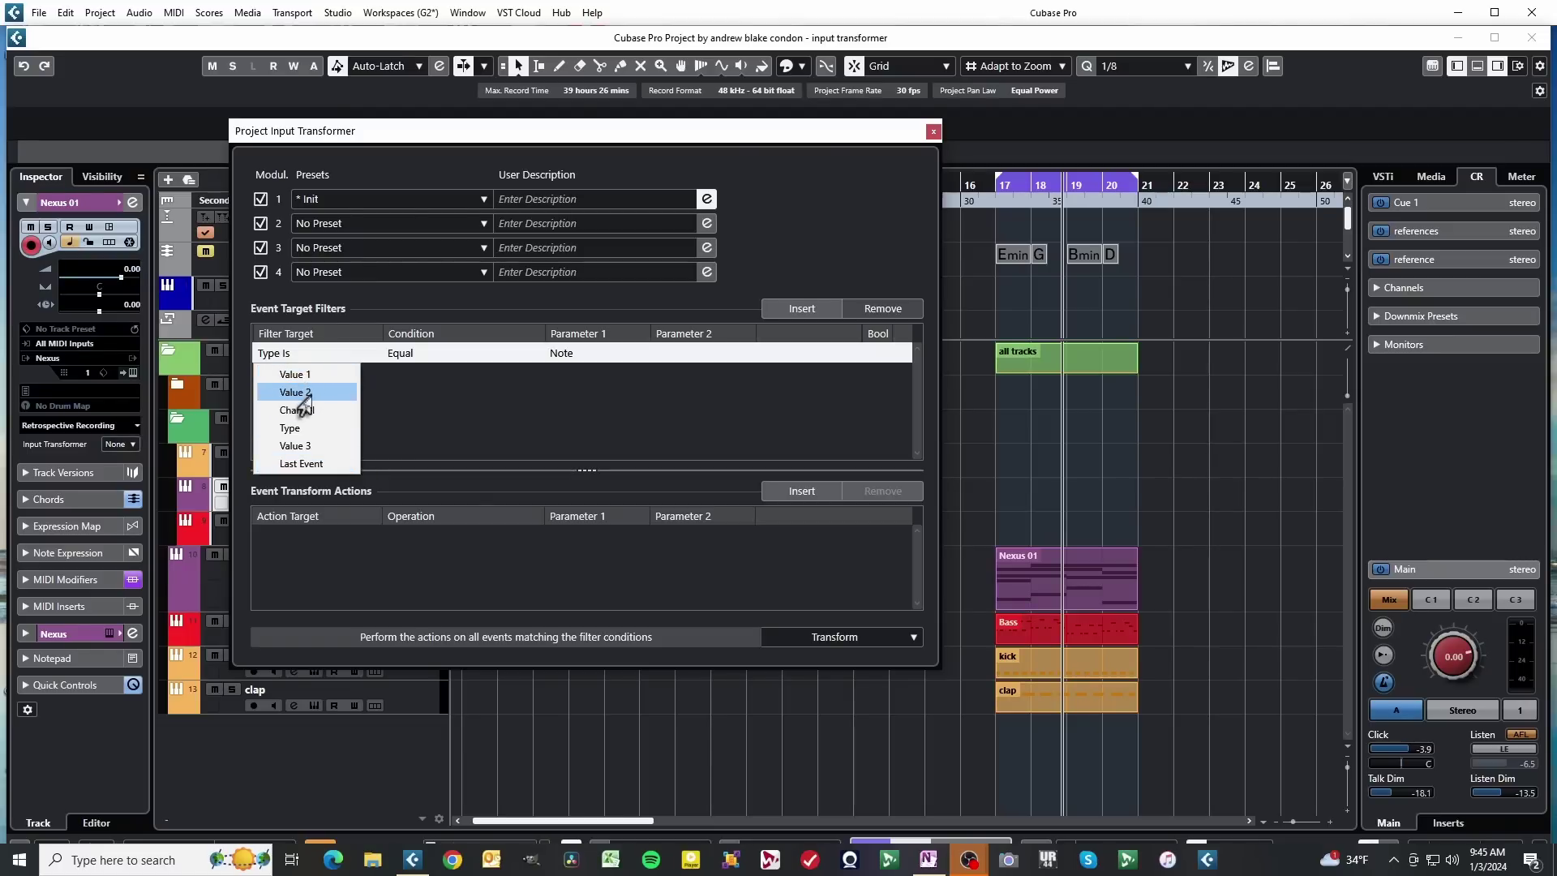
click(394, 428)
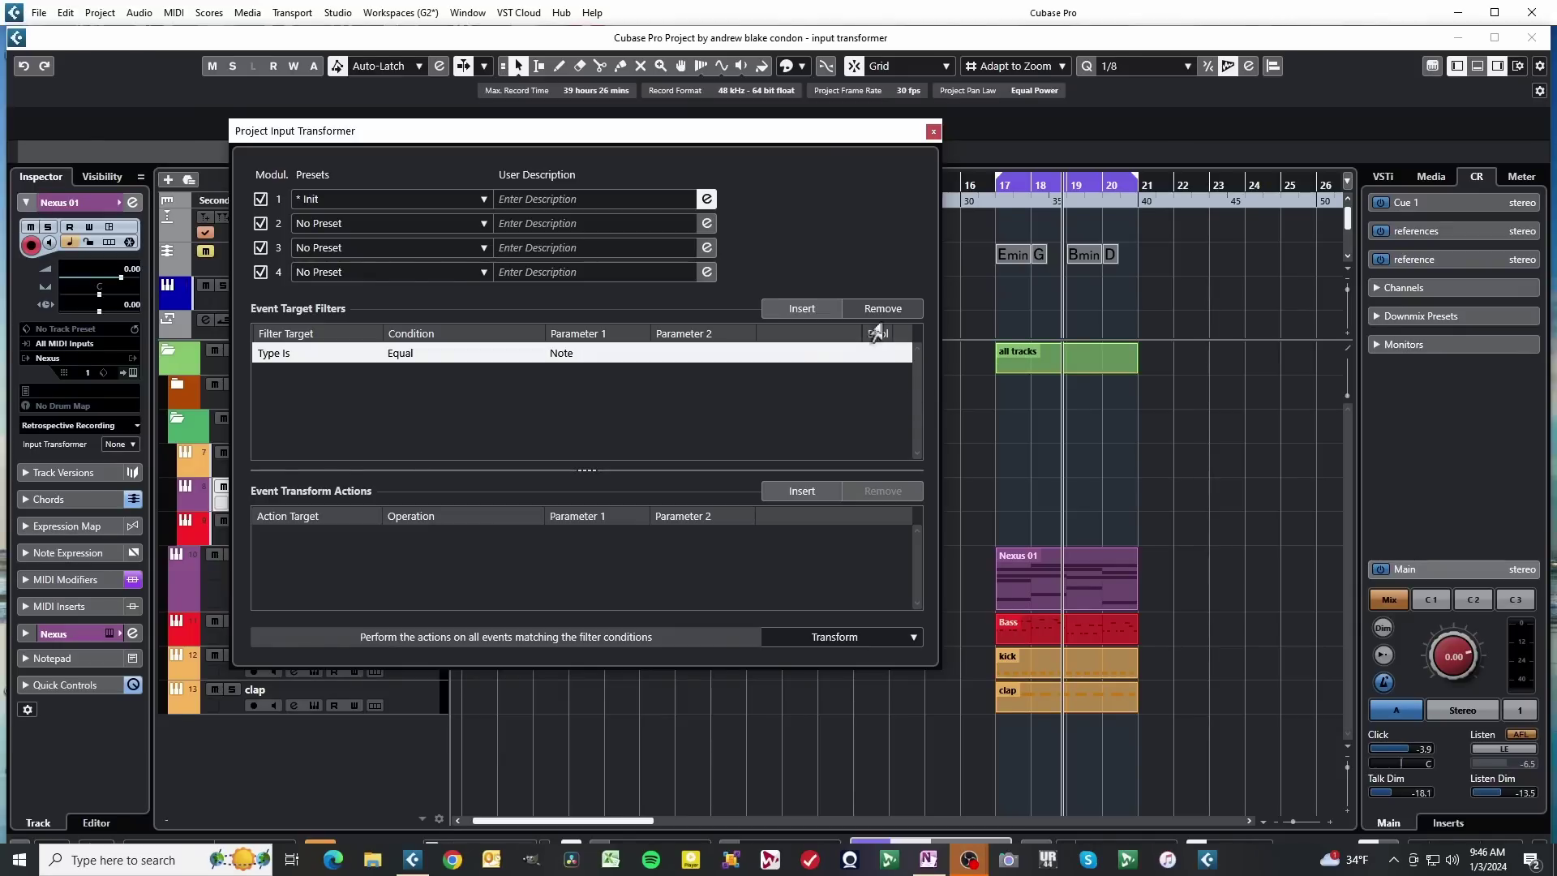
click(799, 310)
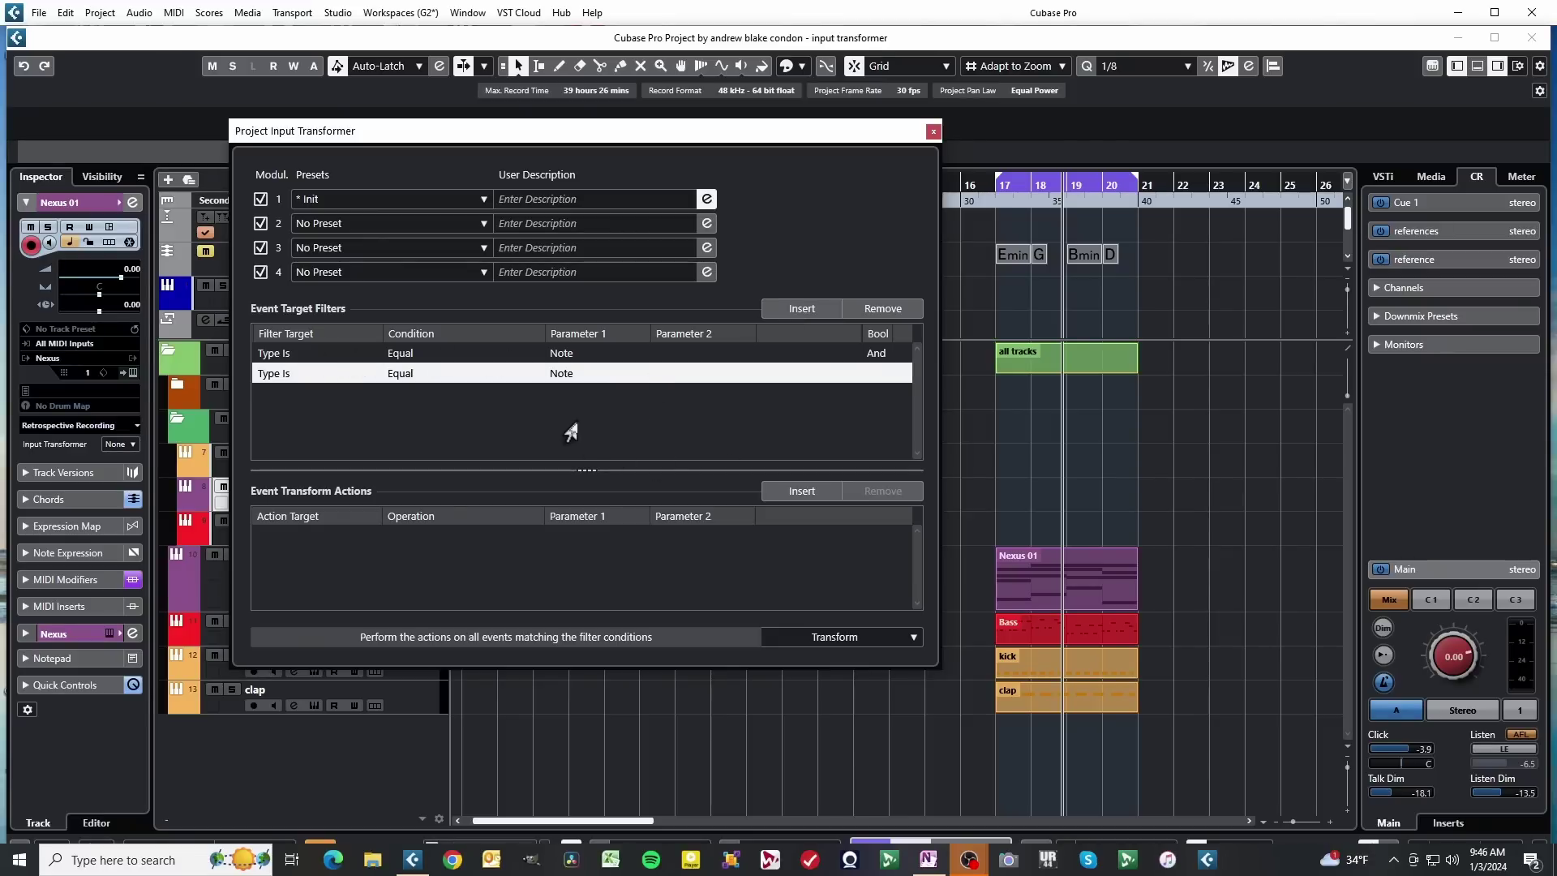
Inspect the event type and target choices of both filter conditions without changing them
click(561, 355)
click(561, 355)
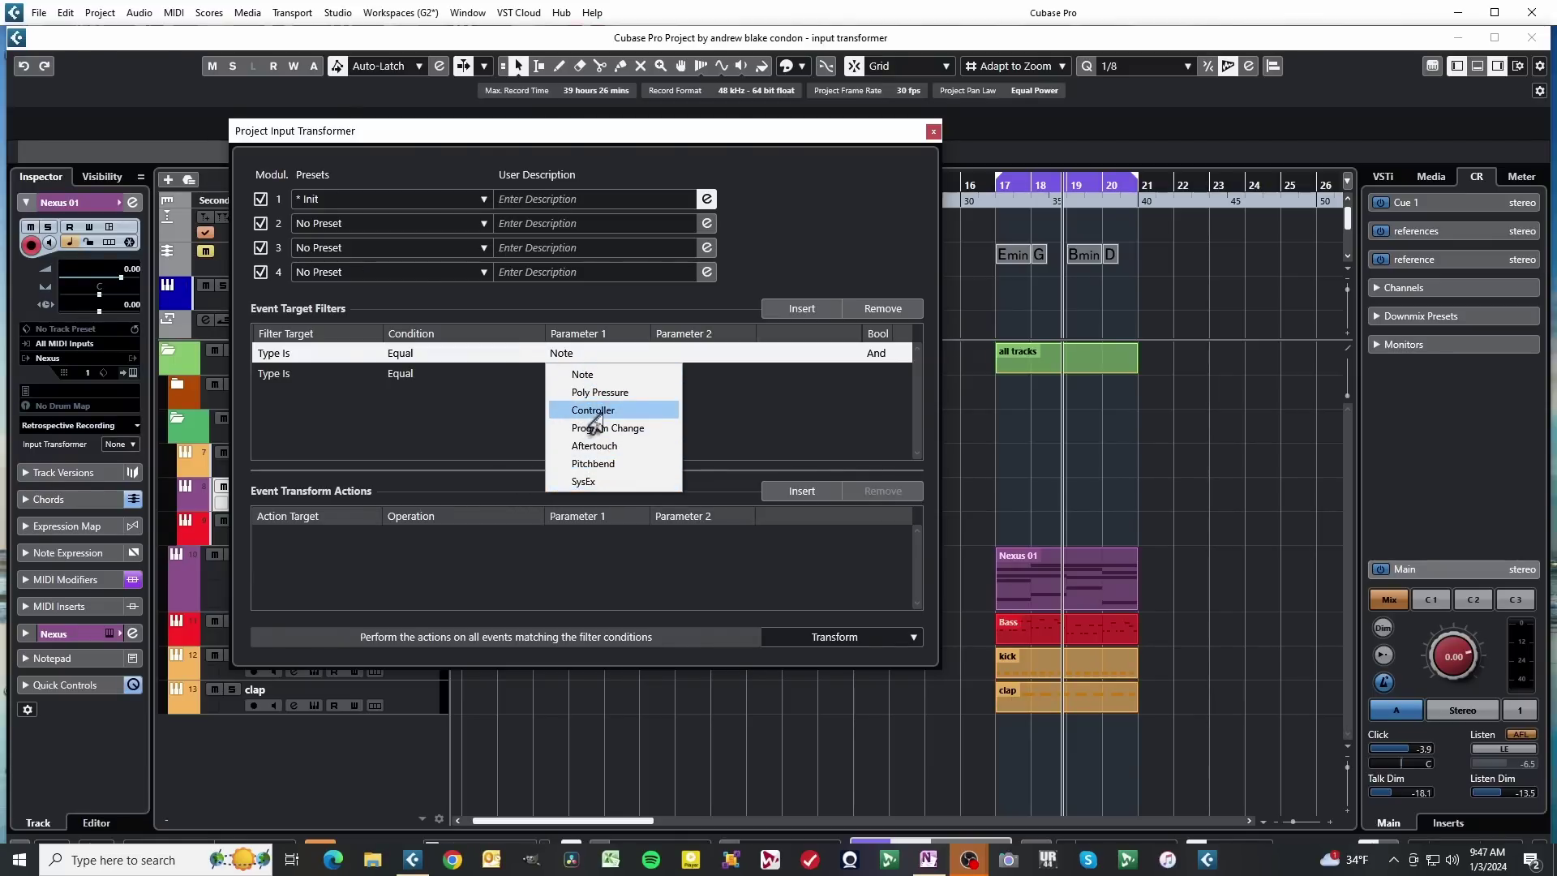
click(268, 381)
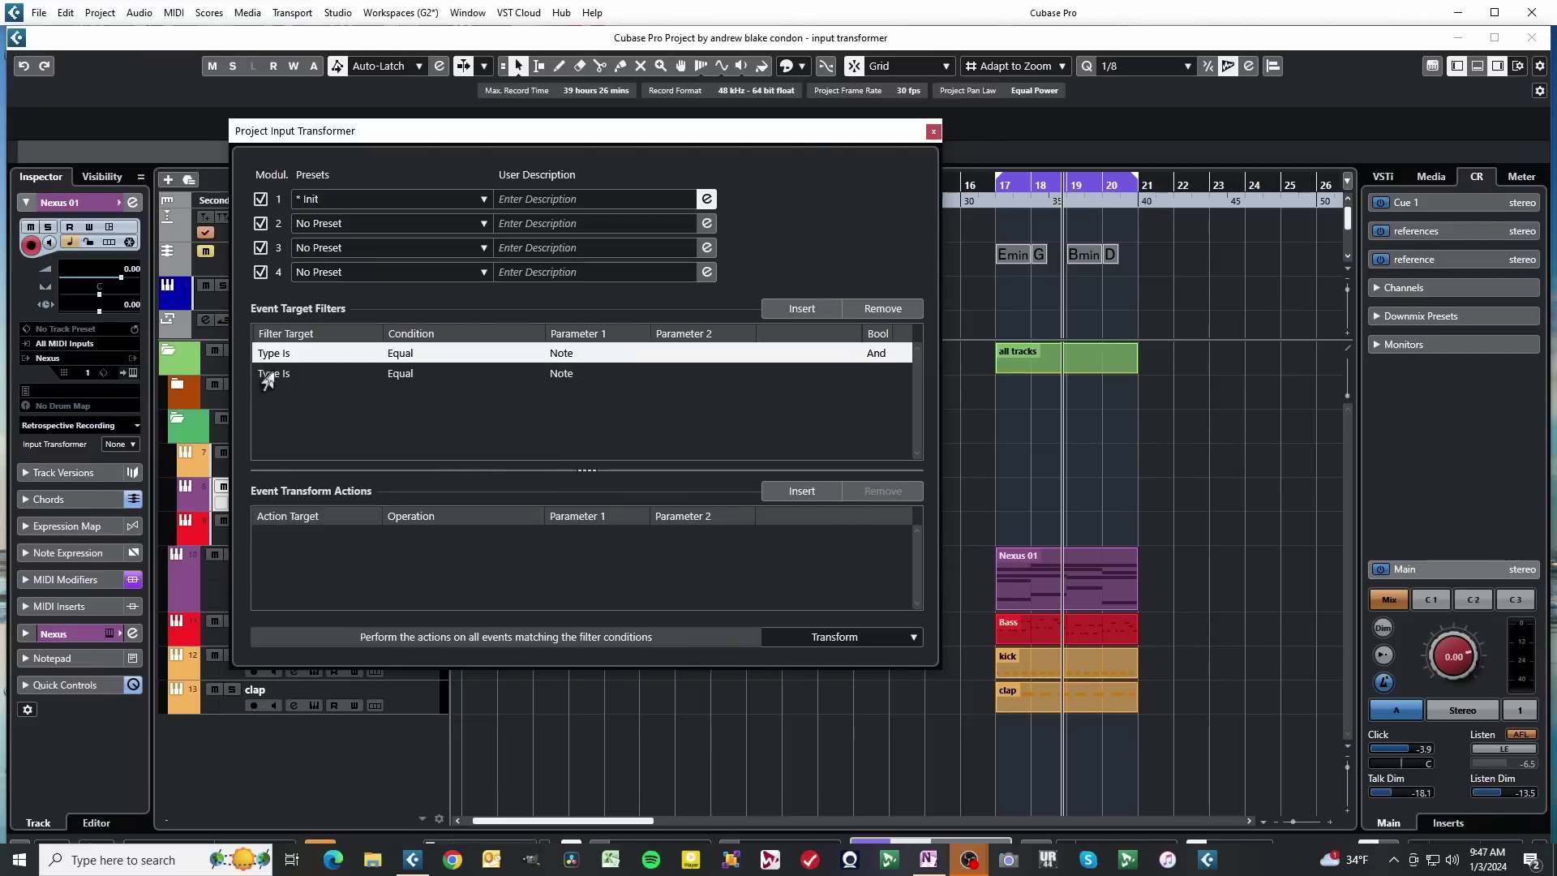
click(266, 375)
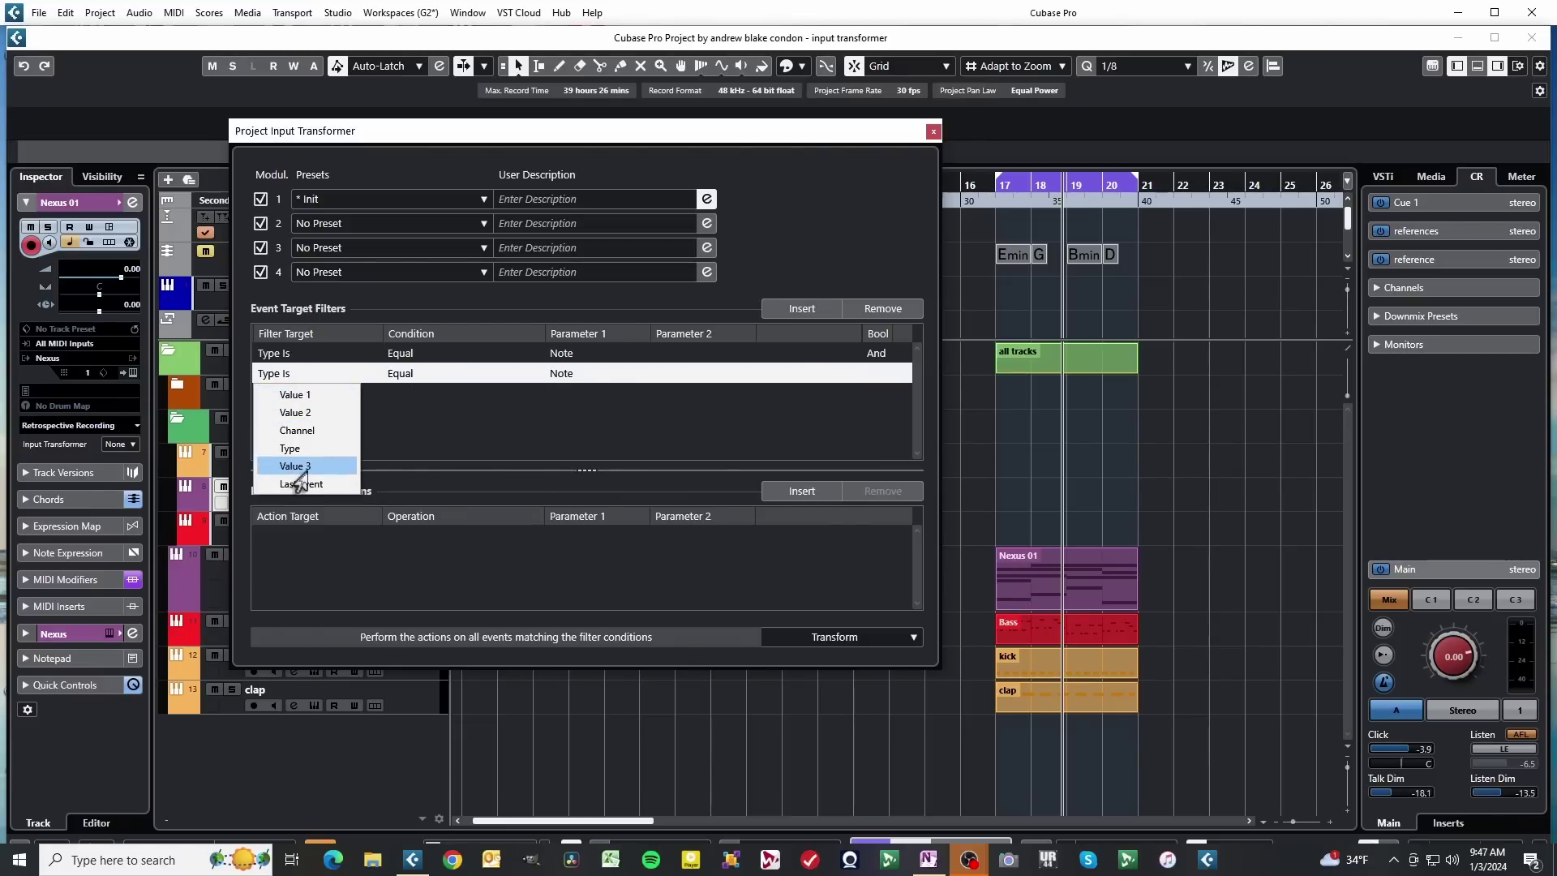
click(455, 439)
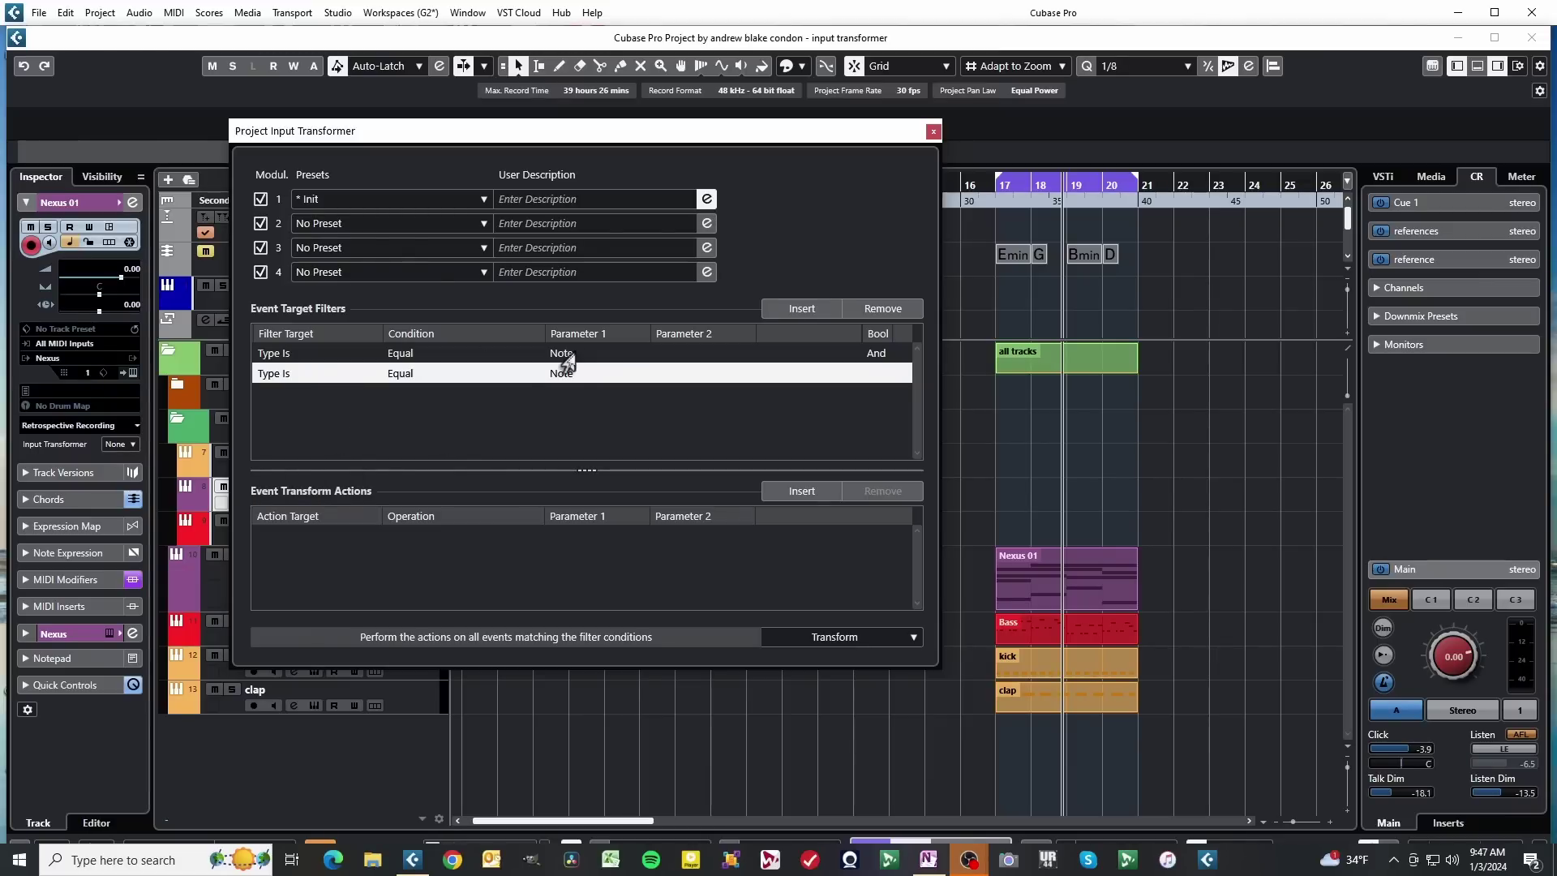
click(567, 358)
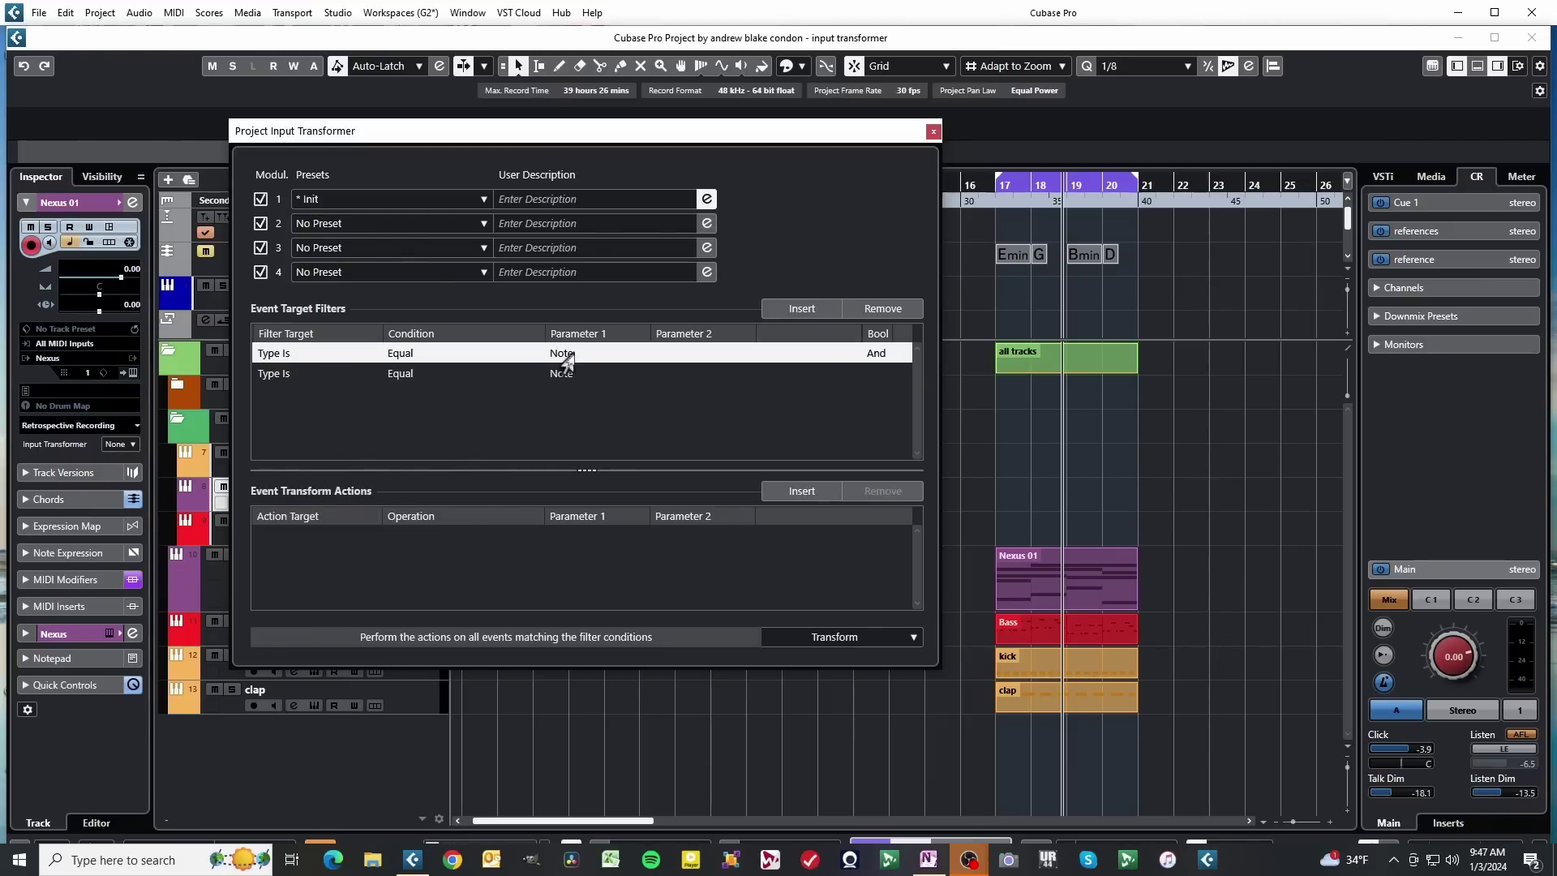
click(262, 376)
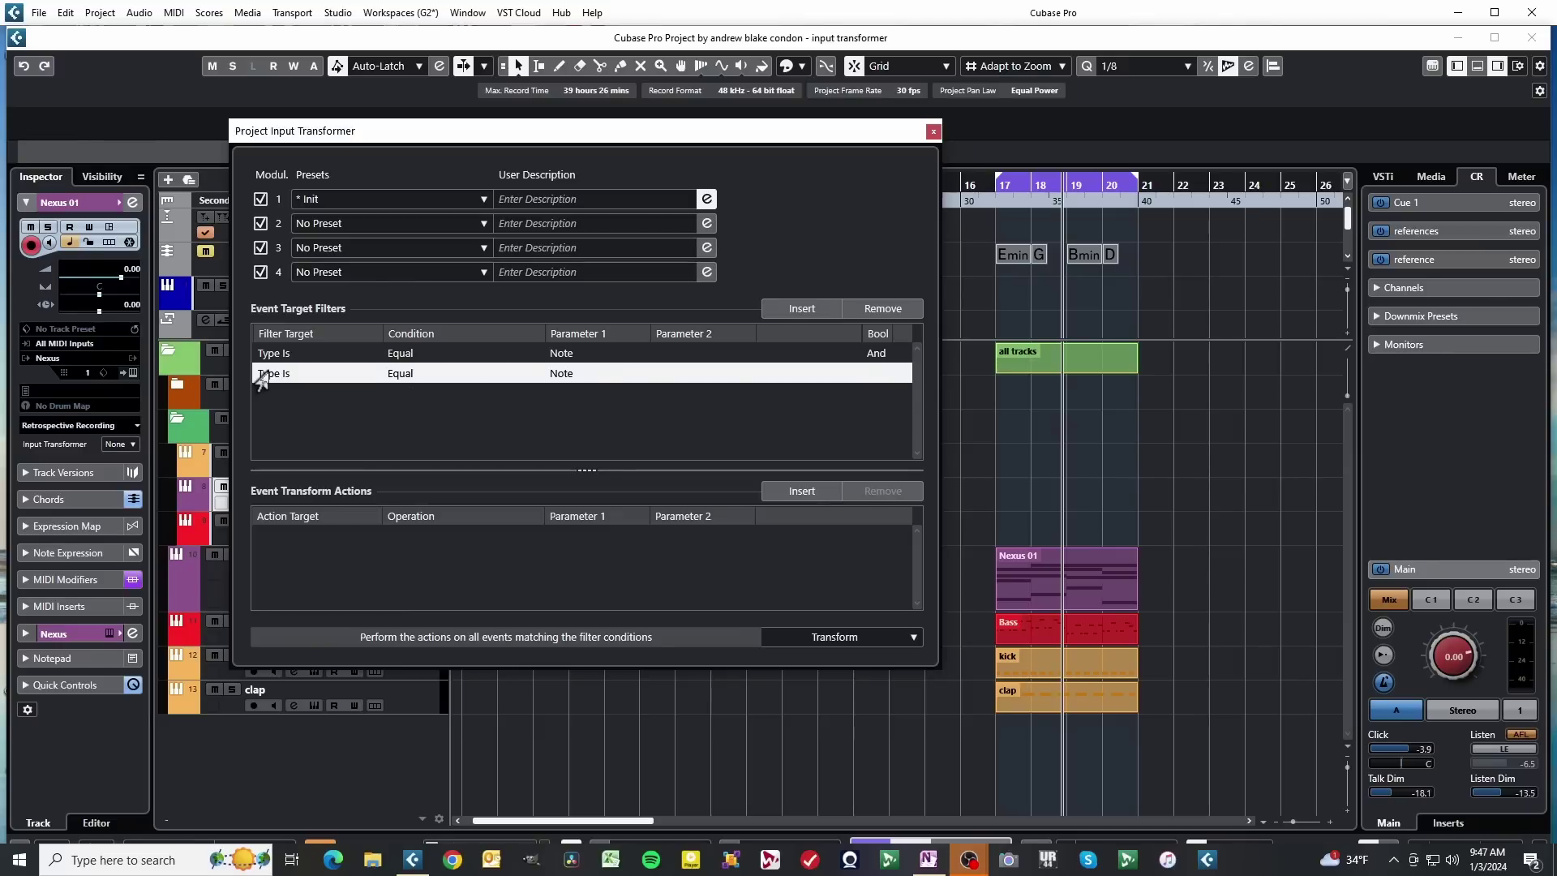
Switch the second condition's target from Pitch to Velocity and finally to Off Velocity
click(262, 375)
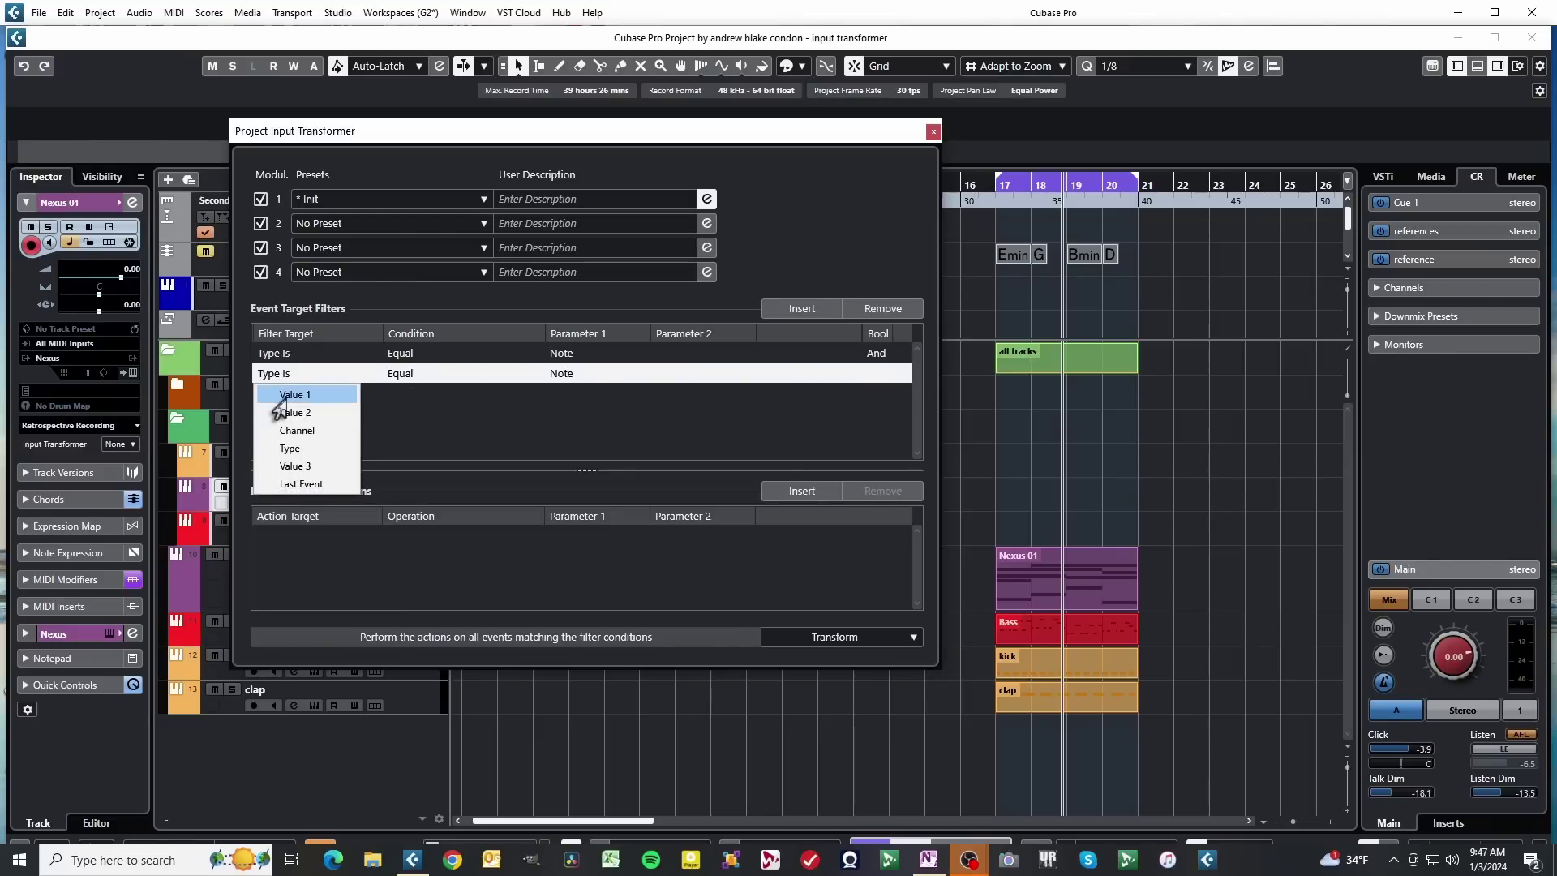
click(283, 396)
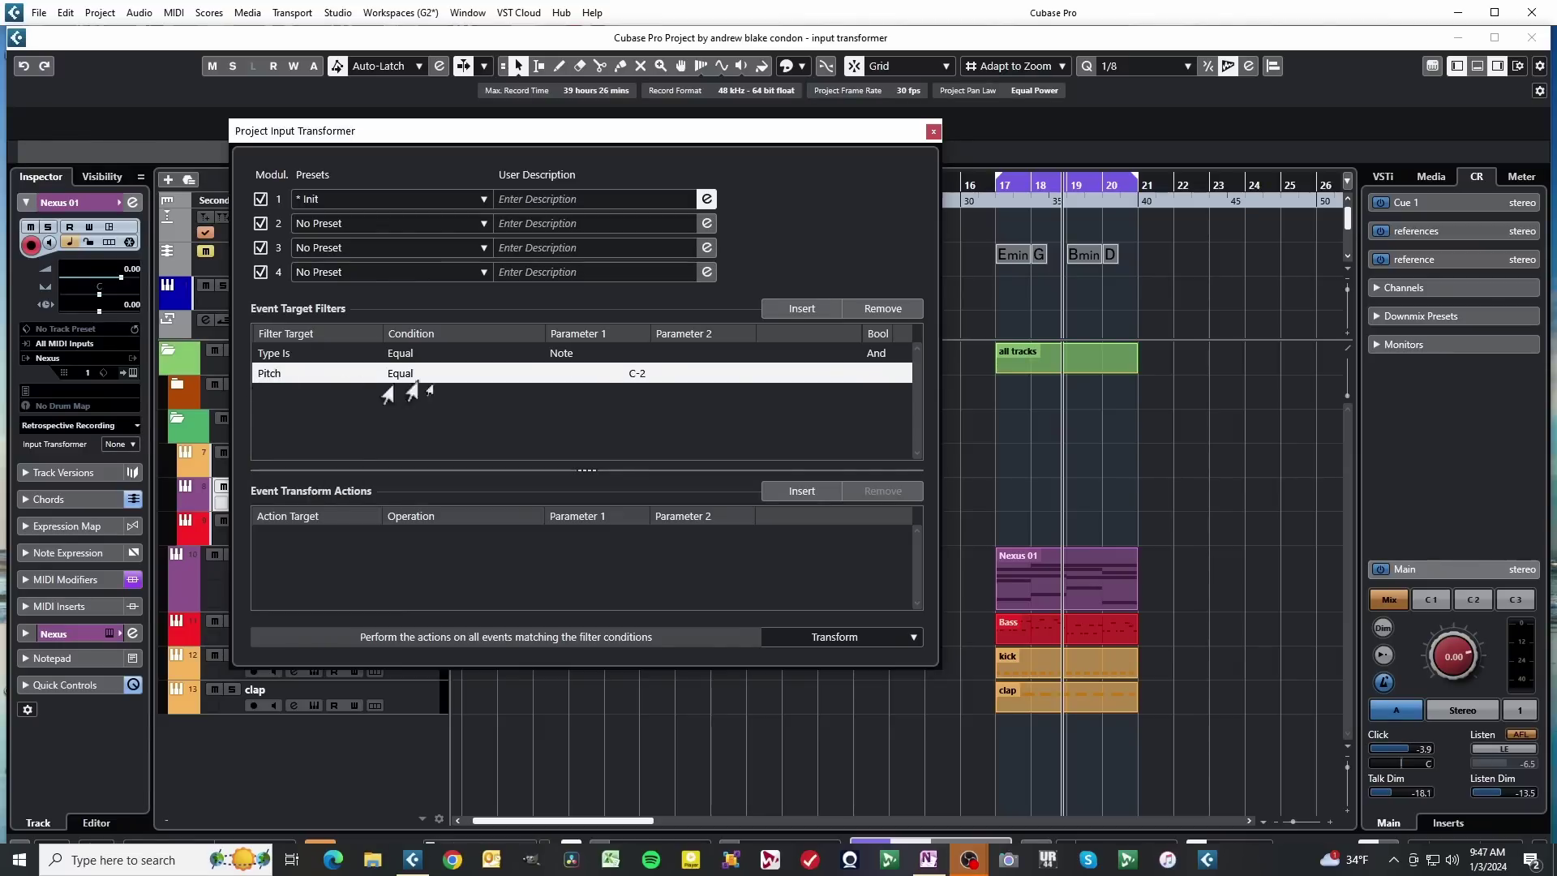
click(272, 373)
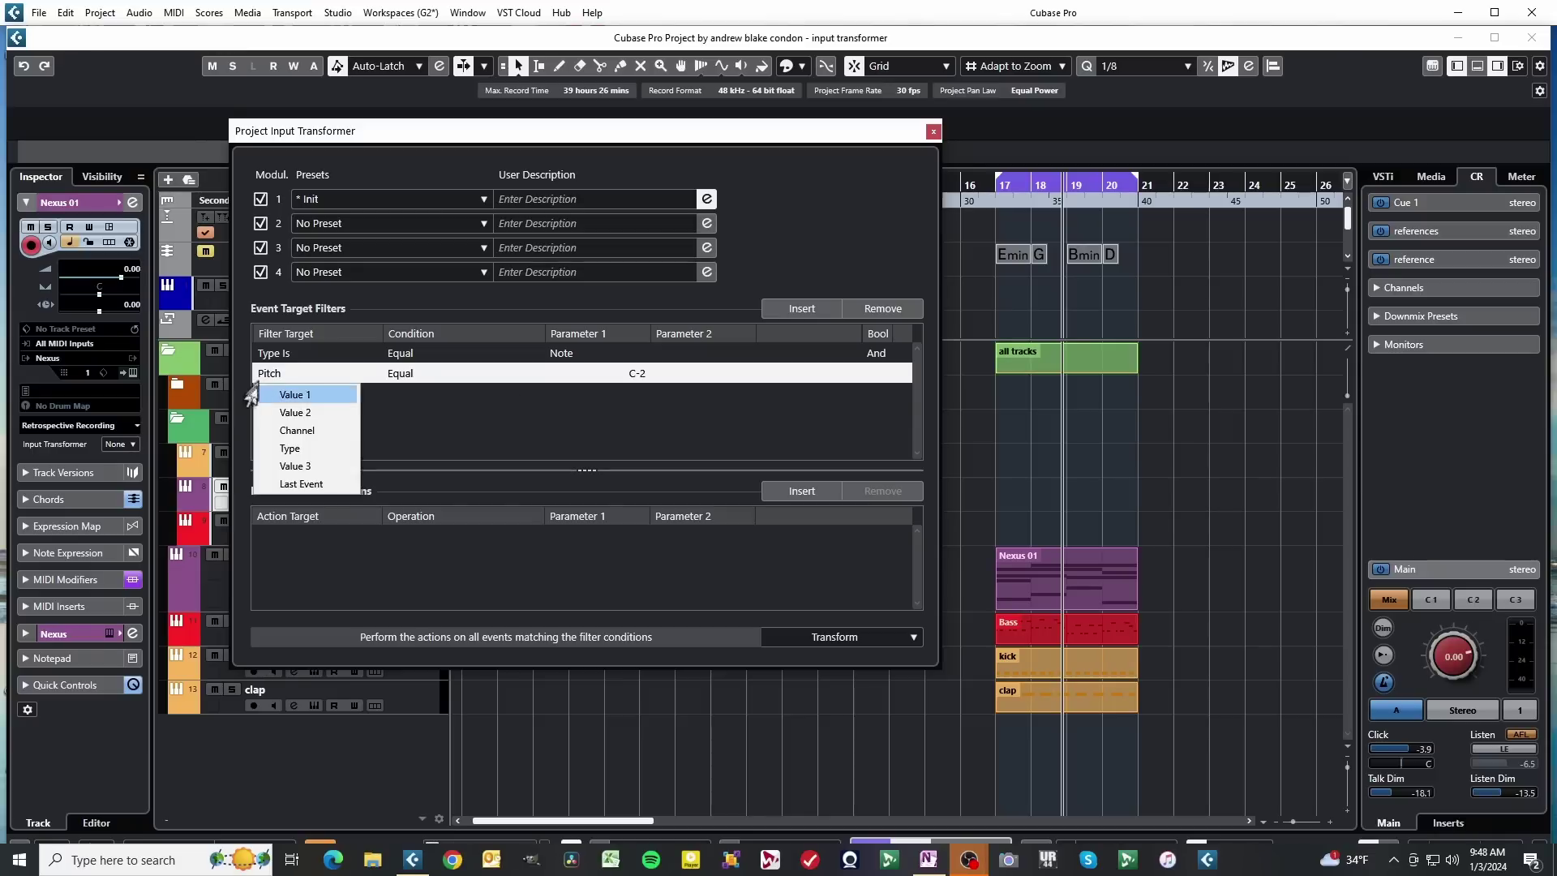
click(276, 417)
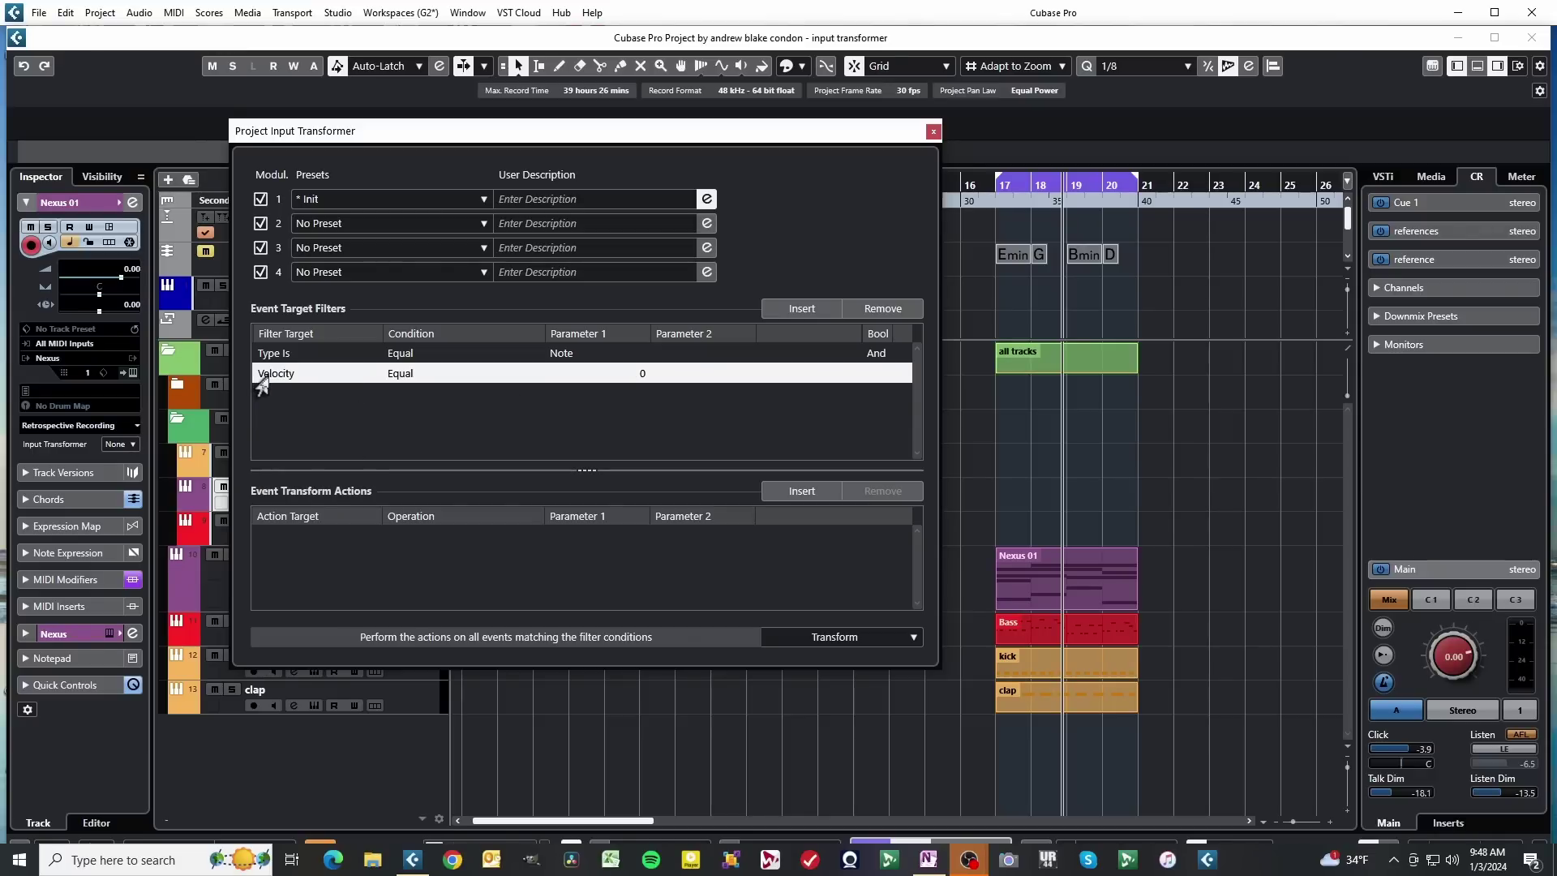
click(261, 382)
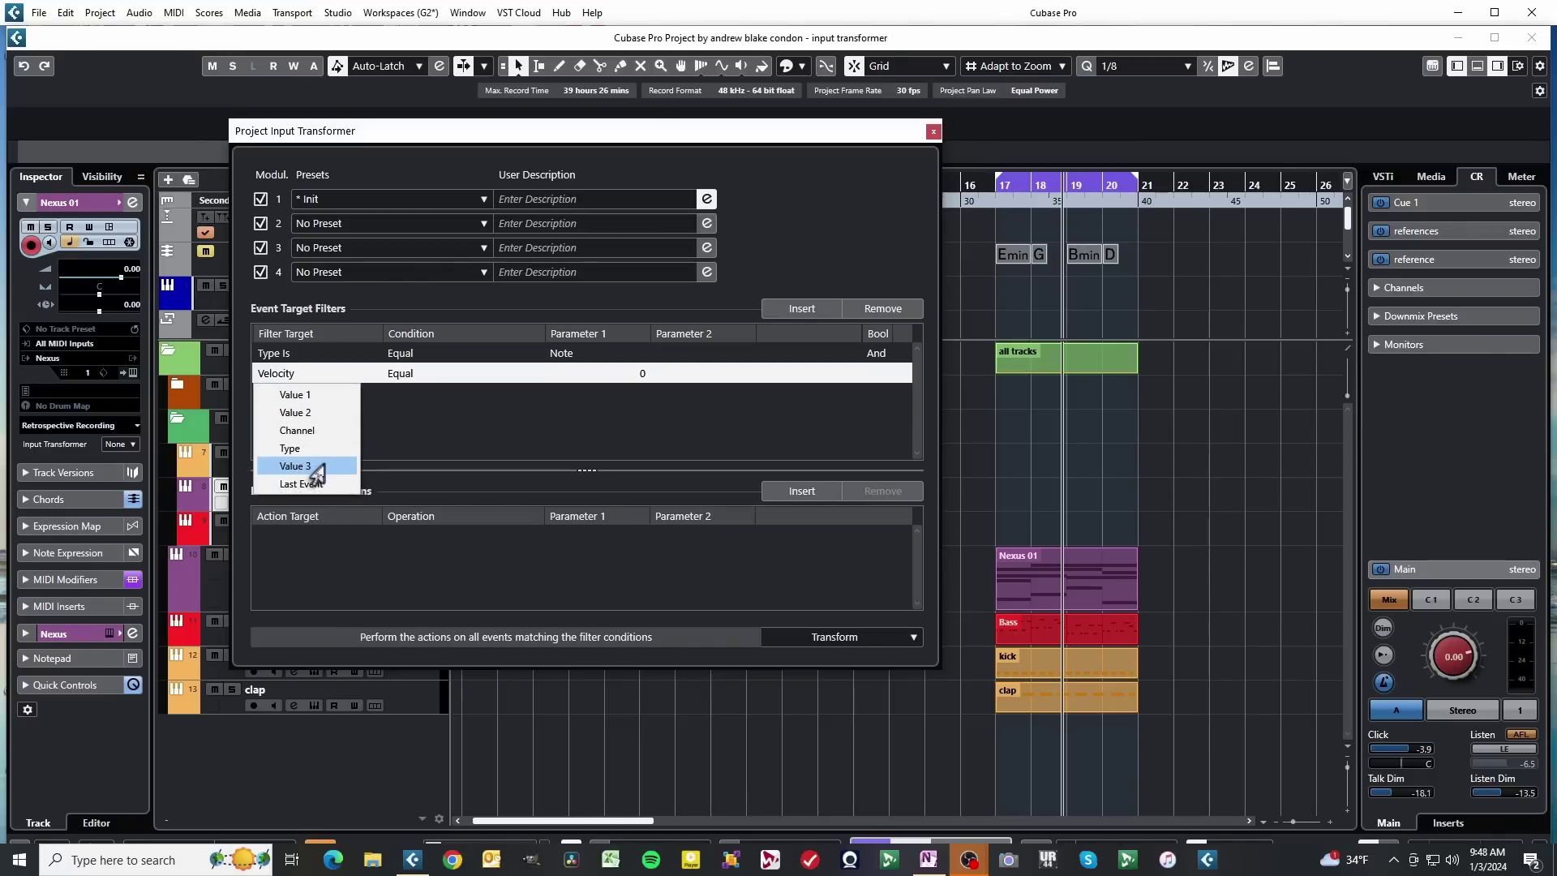
click(316, 469)
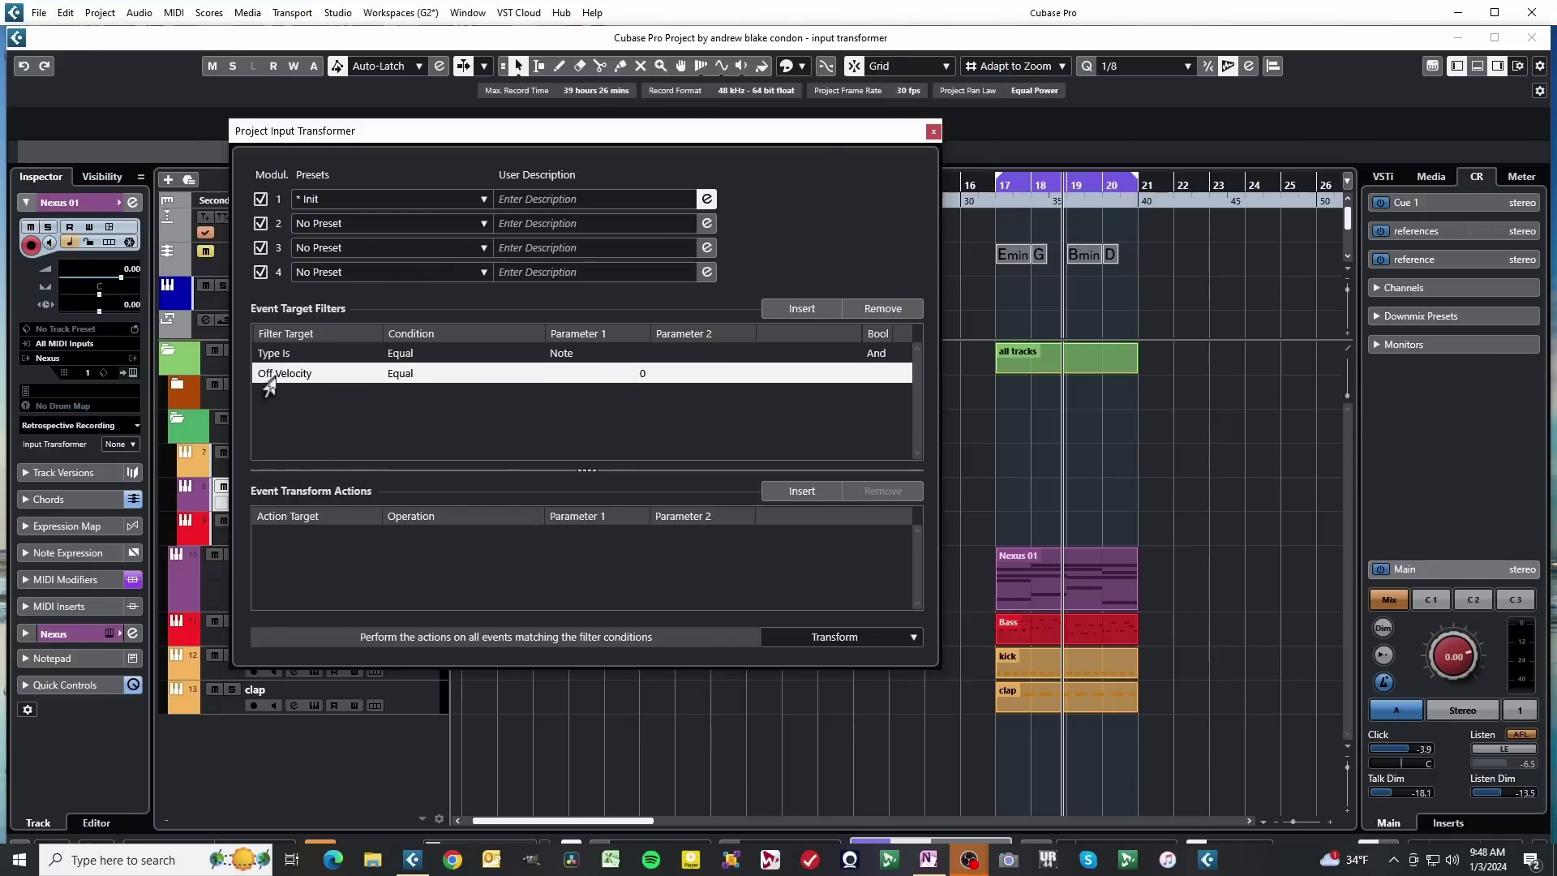
click(556, 357)
Make the first condition match Controller events and the second test MIDI Controller No
click(554, 356)
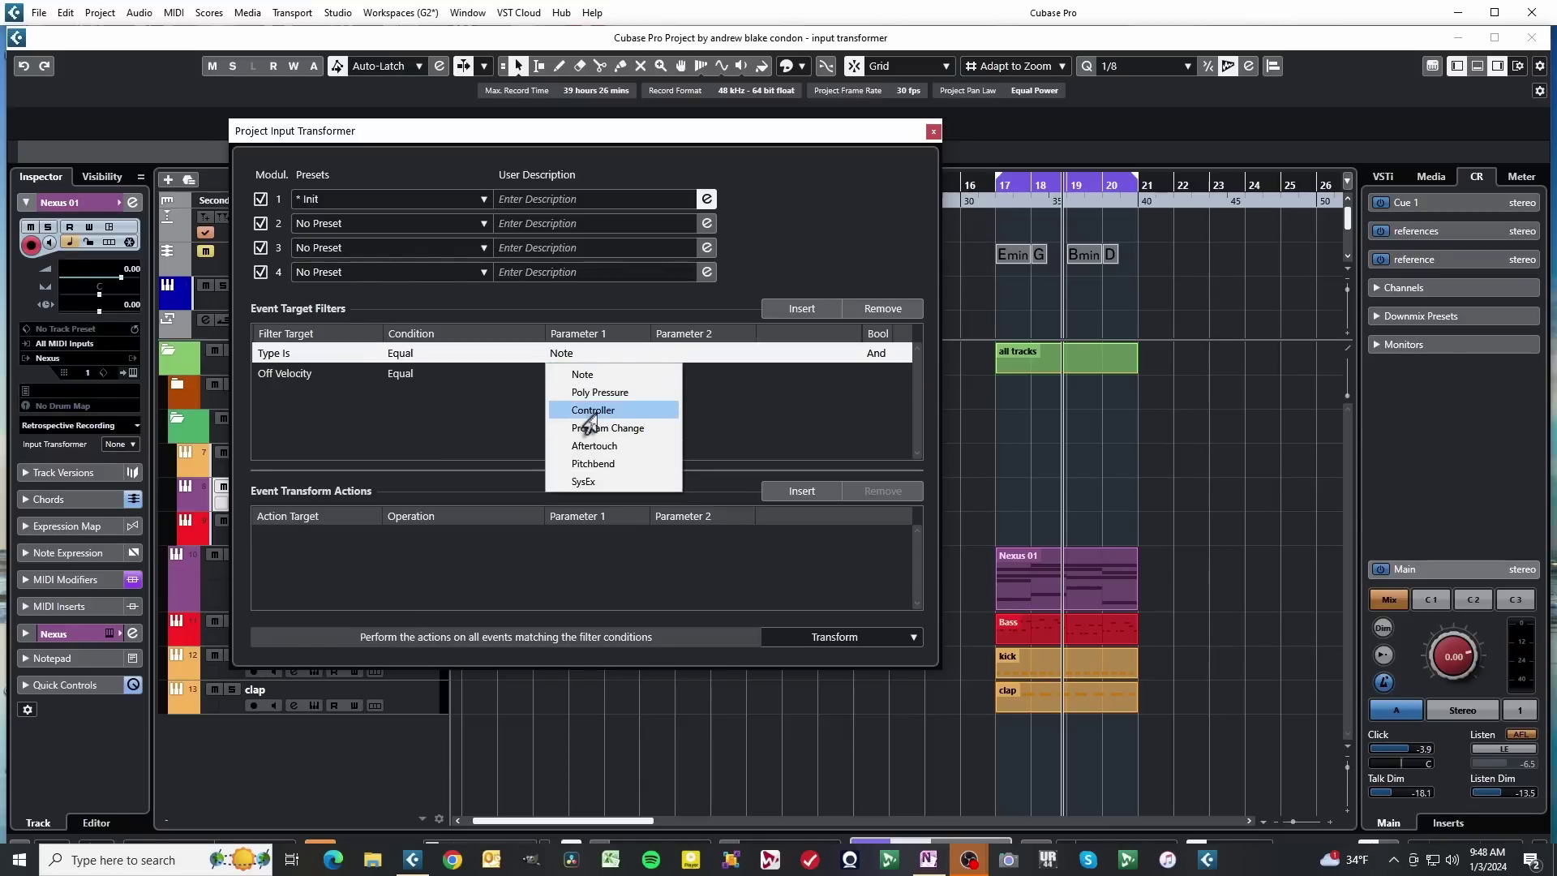
click(587, 410)
click(275, 375)
click(275, 375)
click(274, 391)
click(318, 376)
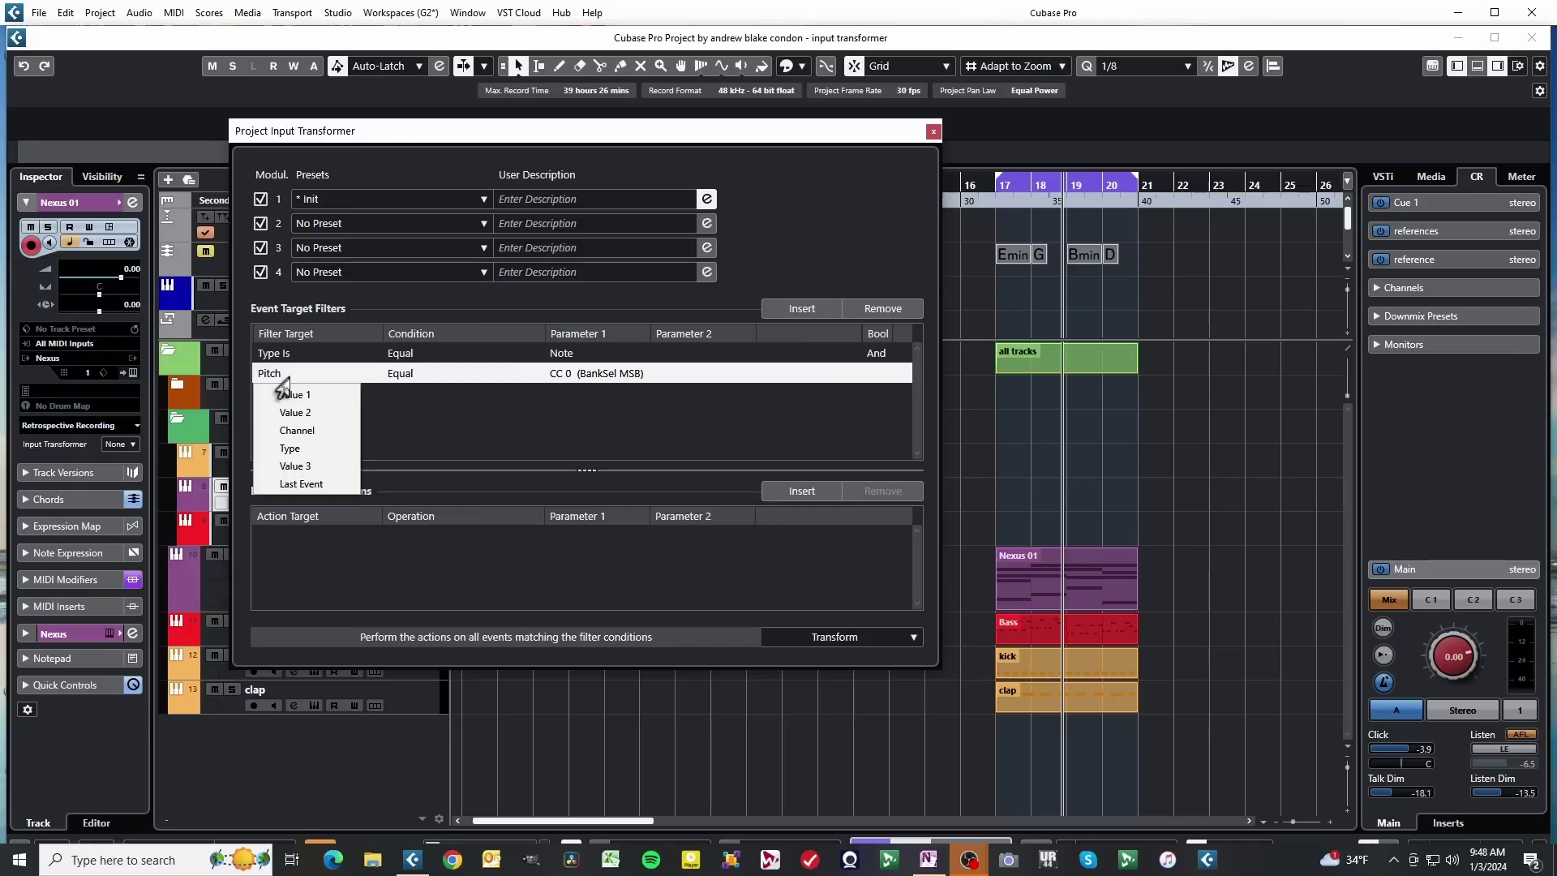
click(274, 388)
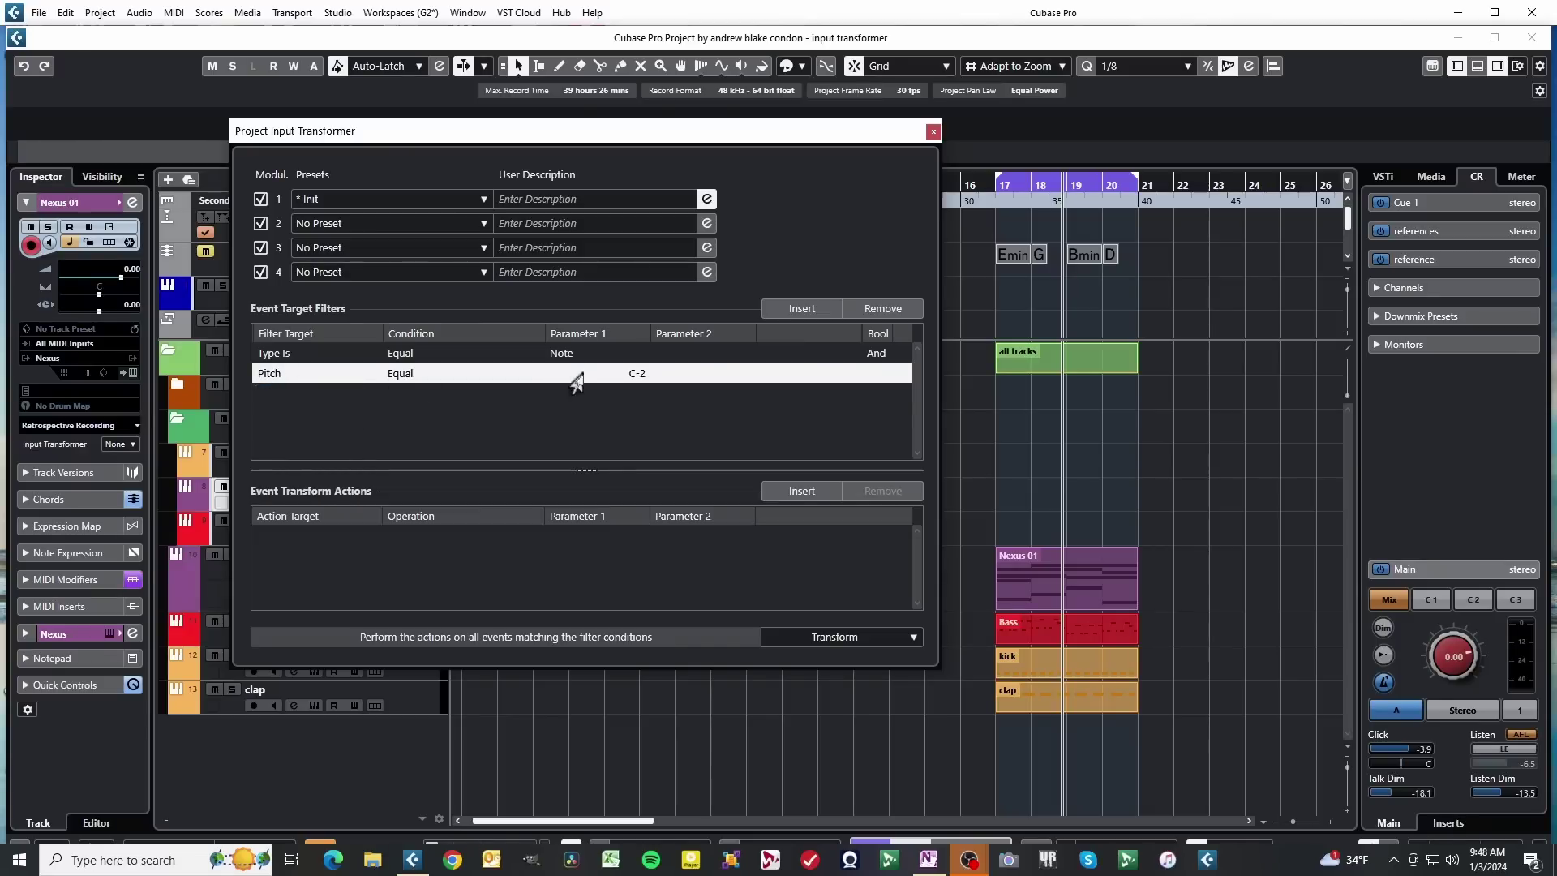
click(571, 353)
click(573, 397)
Review the second condition's target choices, leaving it as MIDI Controller No. Equal C-2
click(267, 384)
click(268, 385)
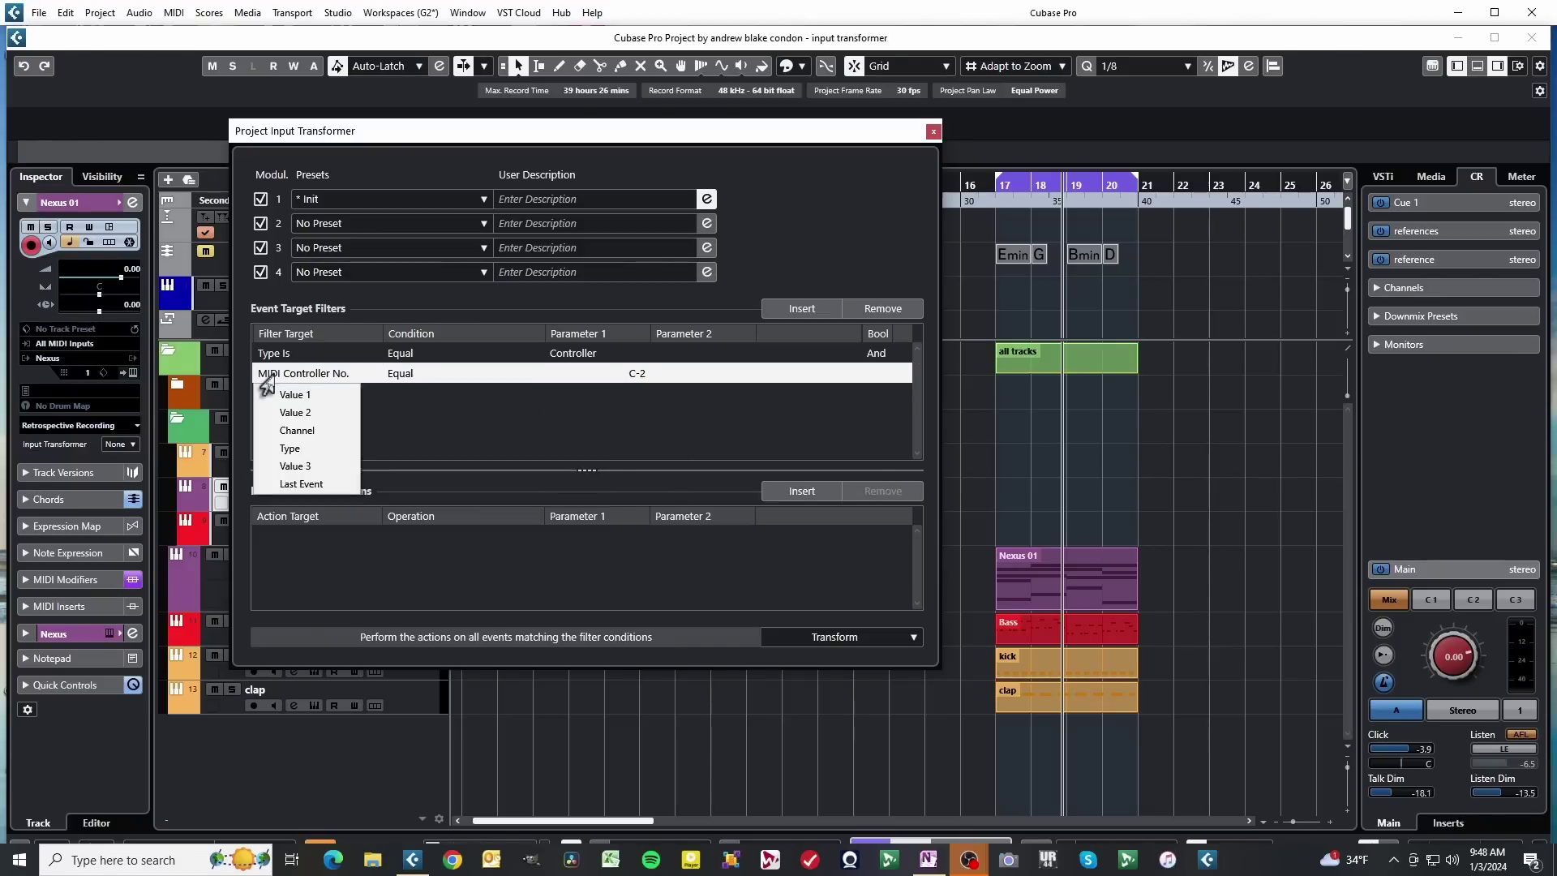
click(286, 388)
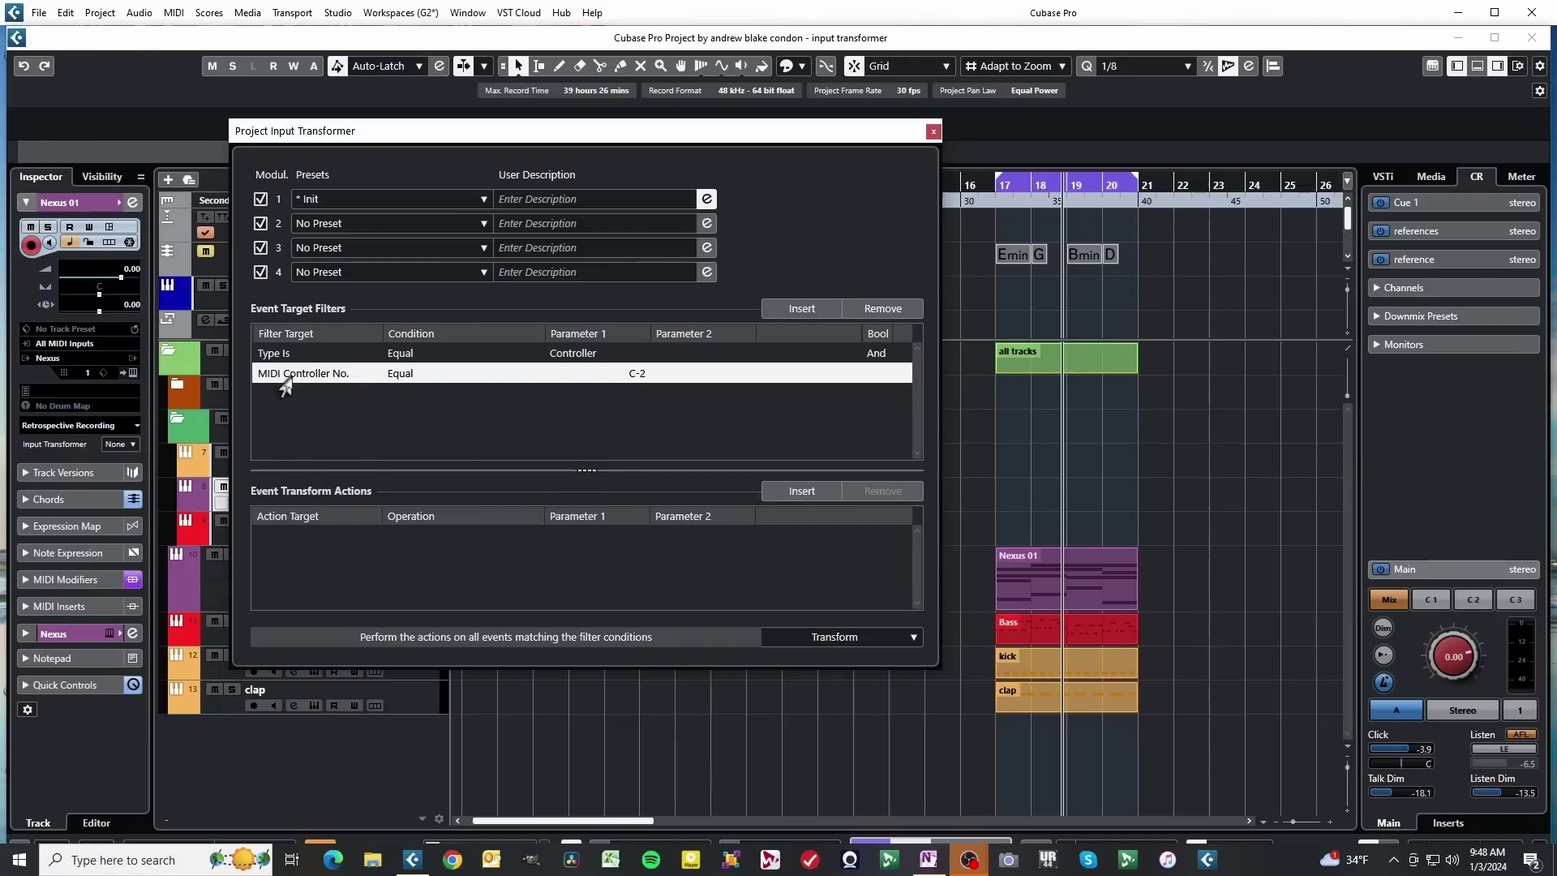
click(286, 388)
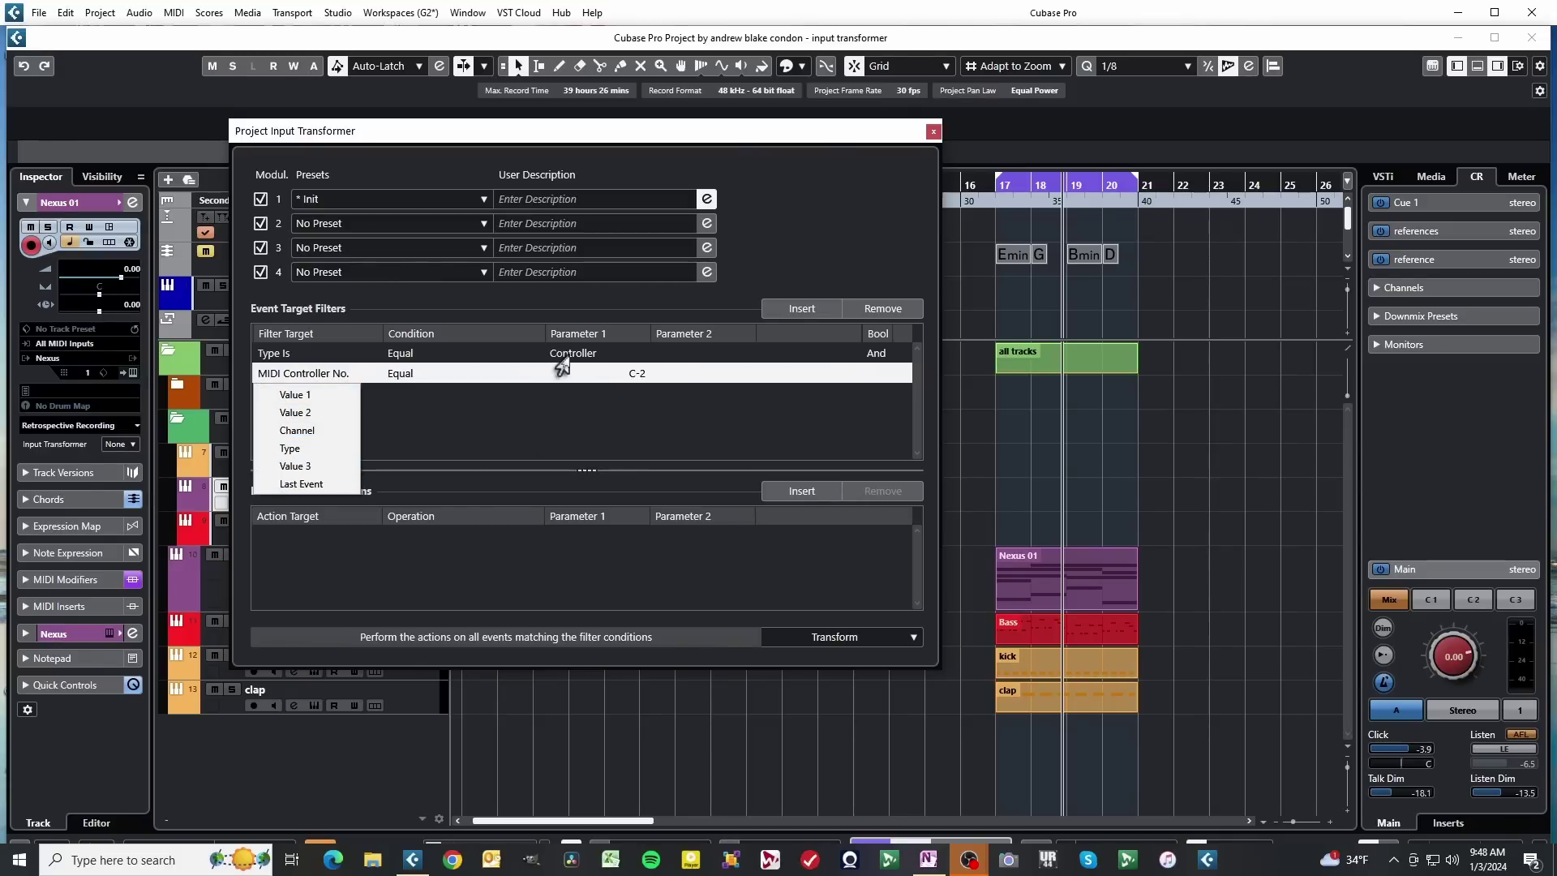
click(397, 443)
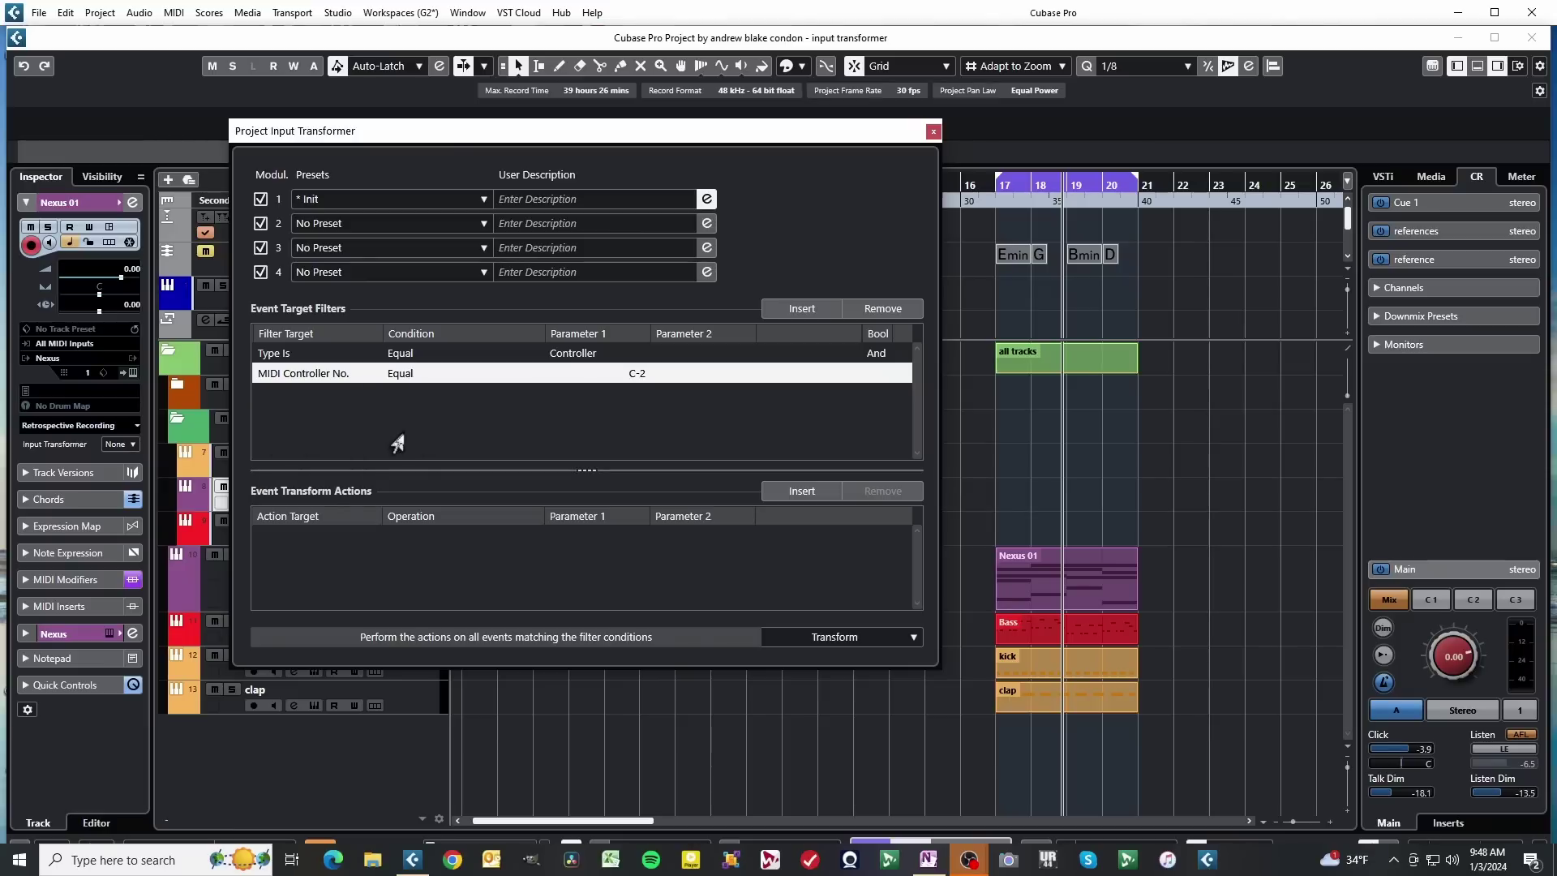
click(283, 378)
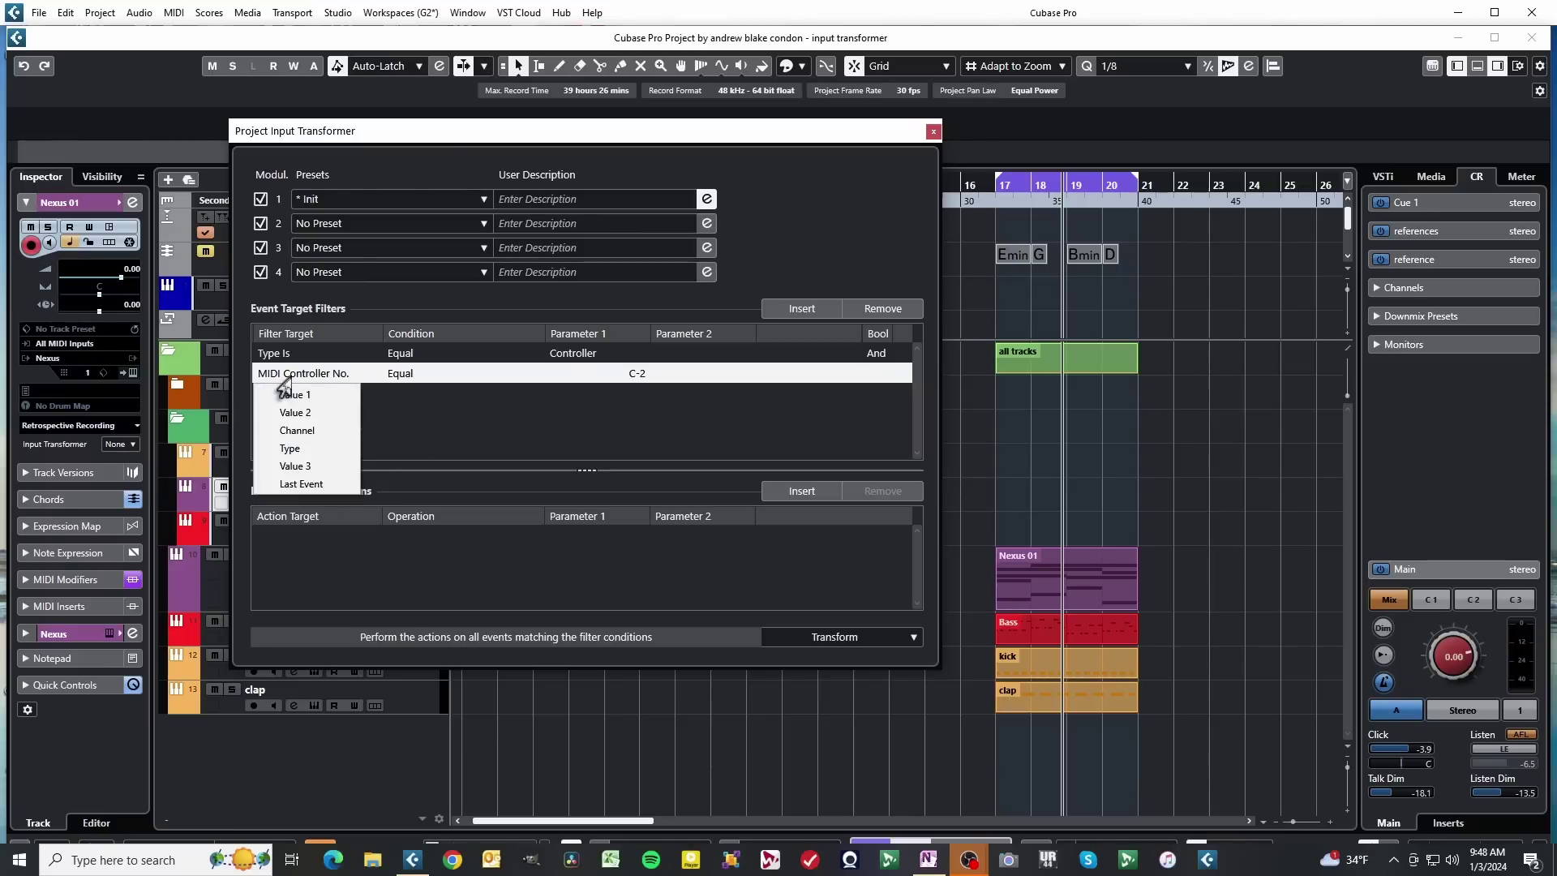
click(393, 435)
click(280, 375)
click(470, 440)
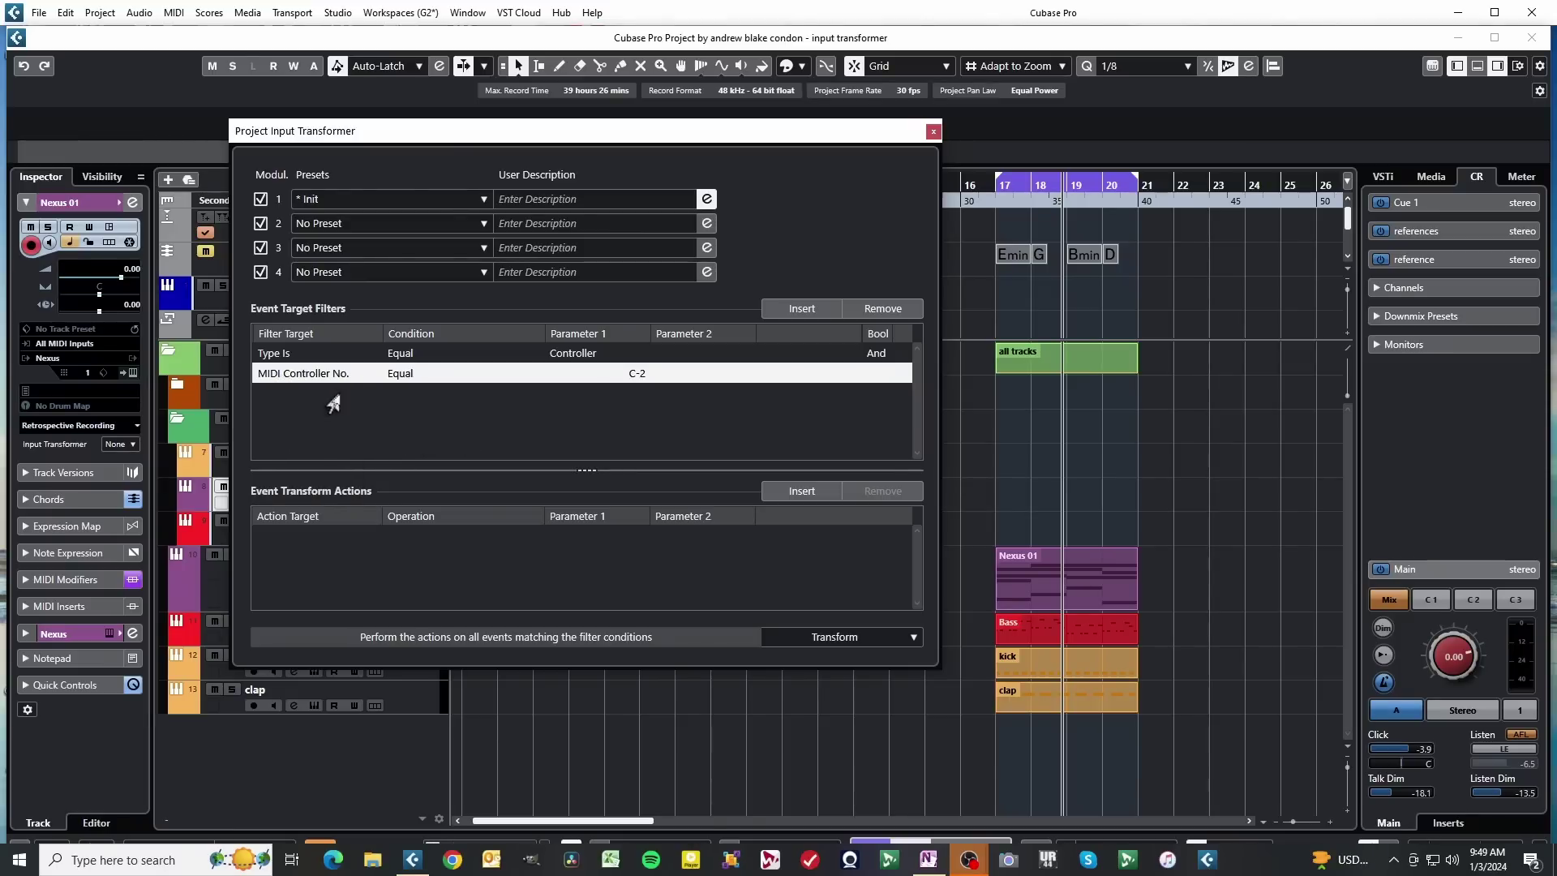
click(280, 376)
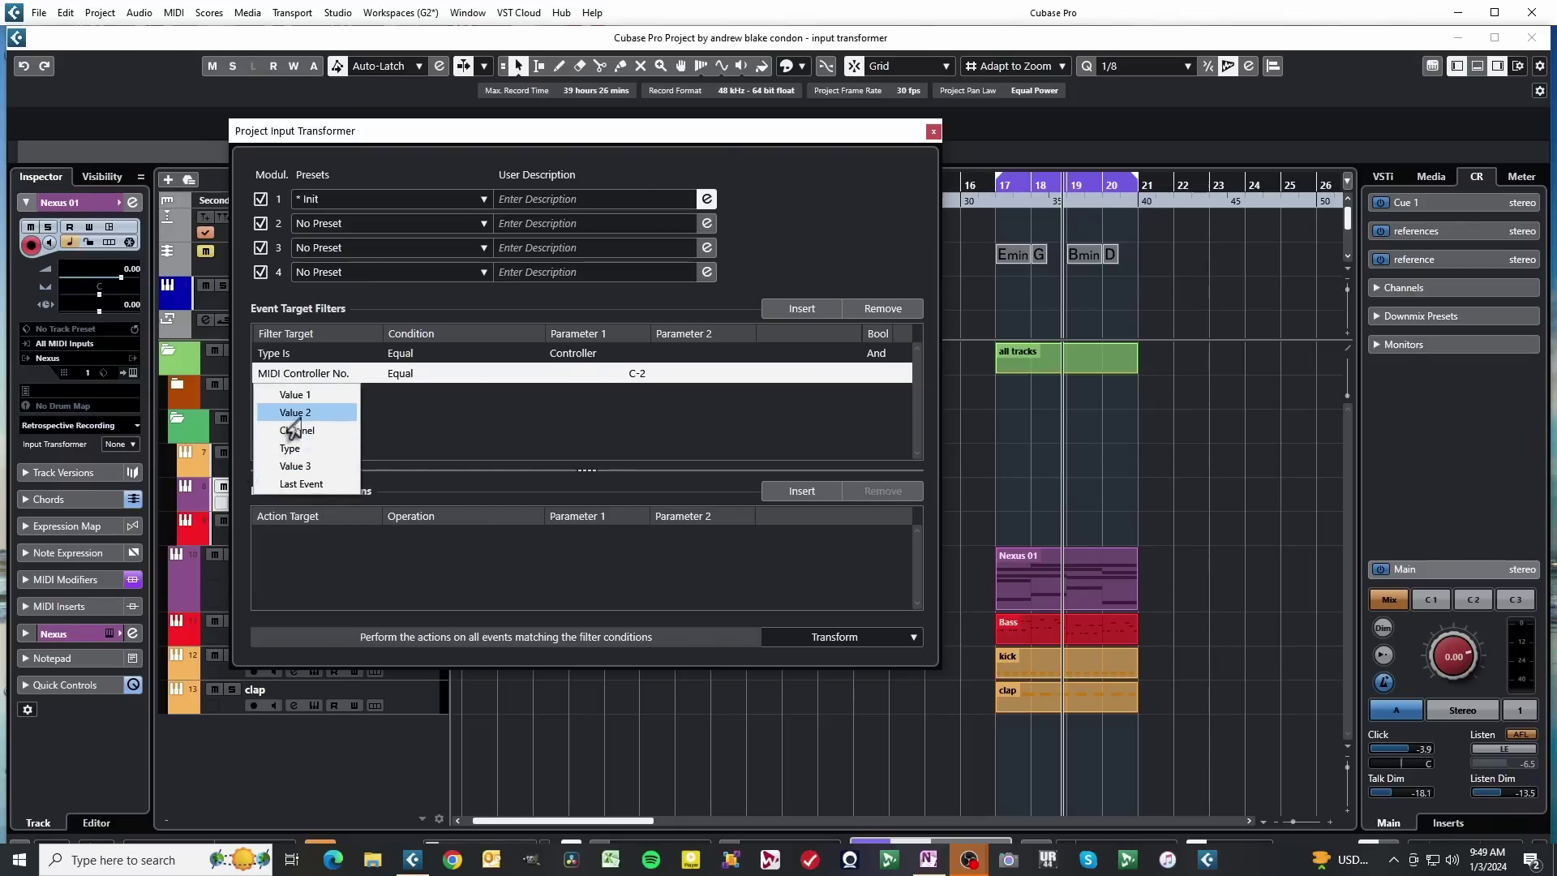
click(435, 439)
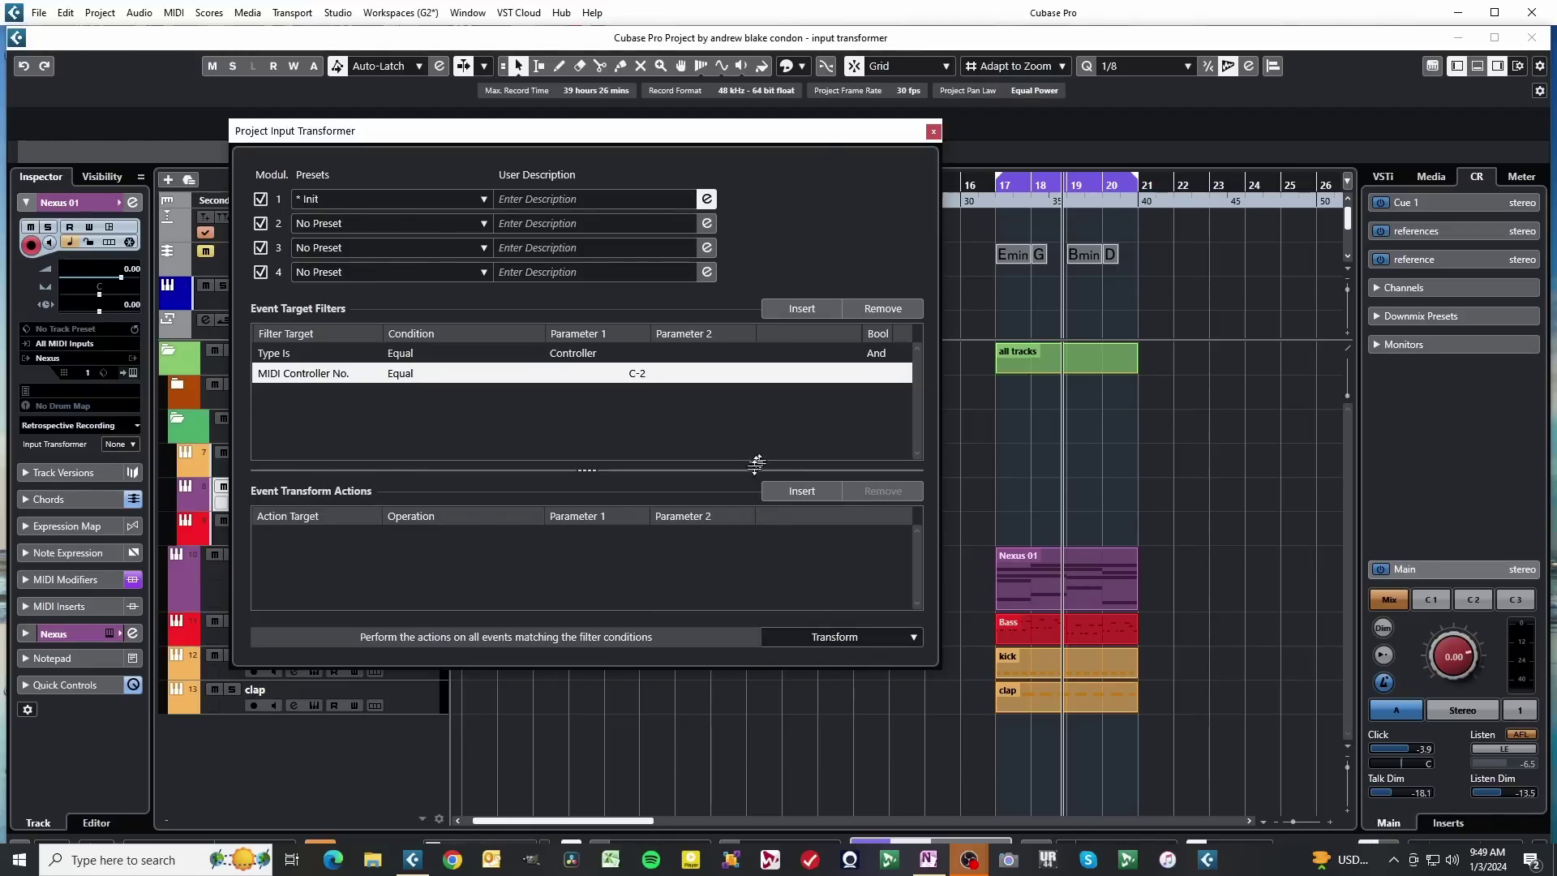
Add transform action rows, then change module 1's mode from Transform to Filter
click(790, 493)
click(790, 494)
click(790, 495)
click(791, 495)
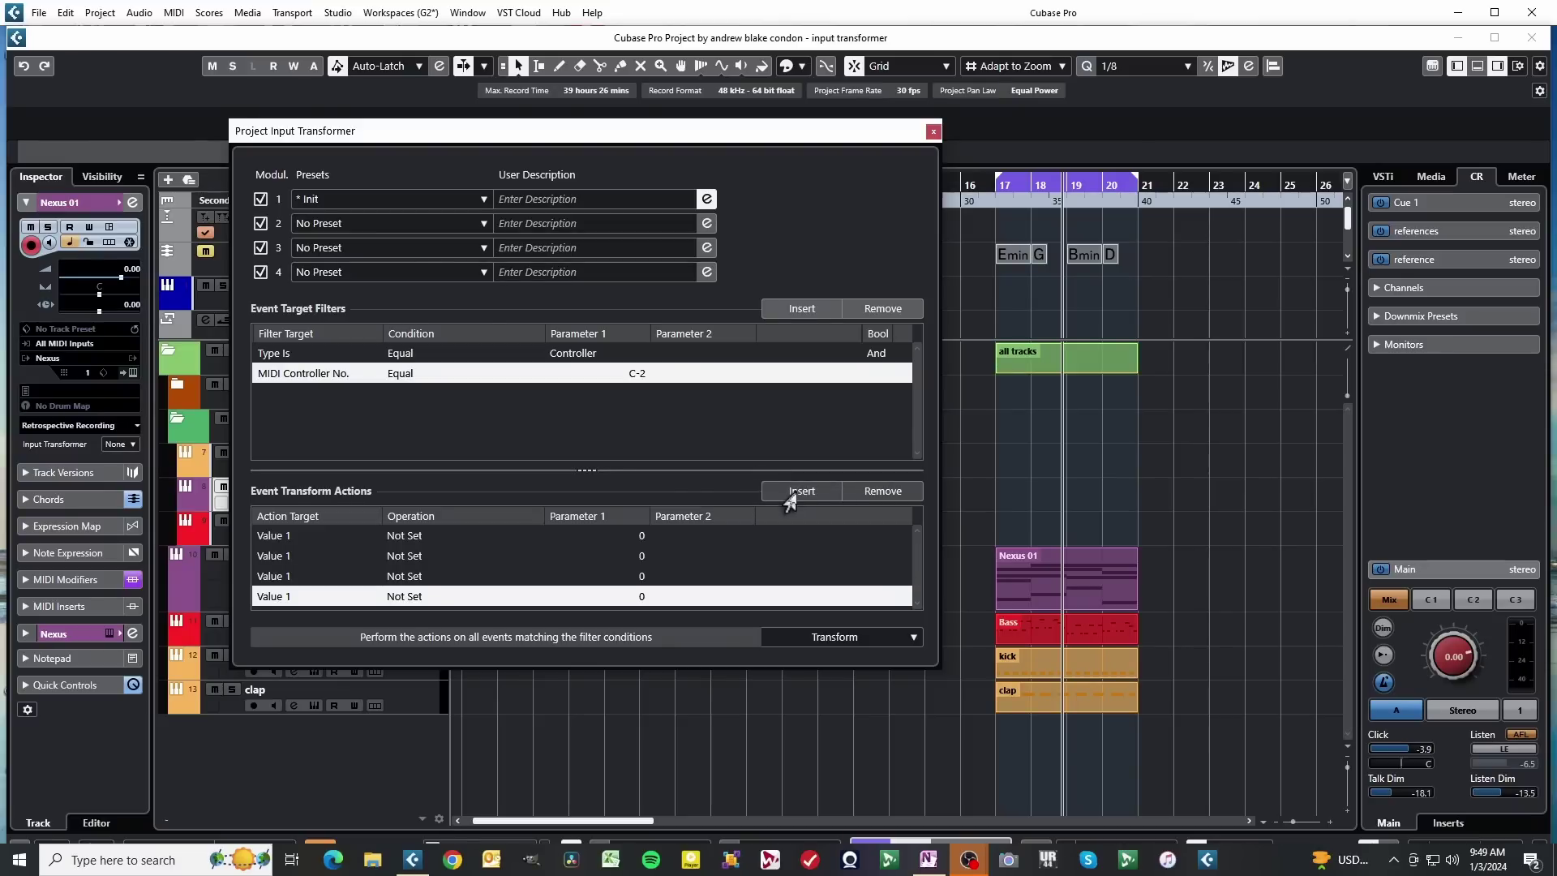
click(811, 637)
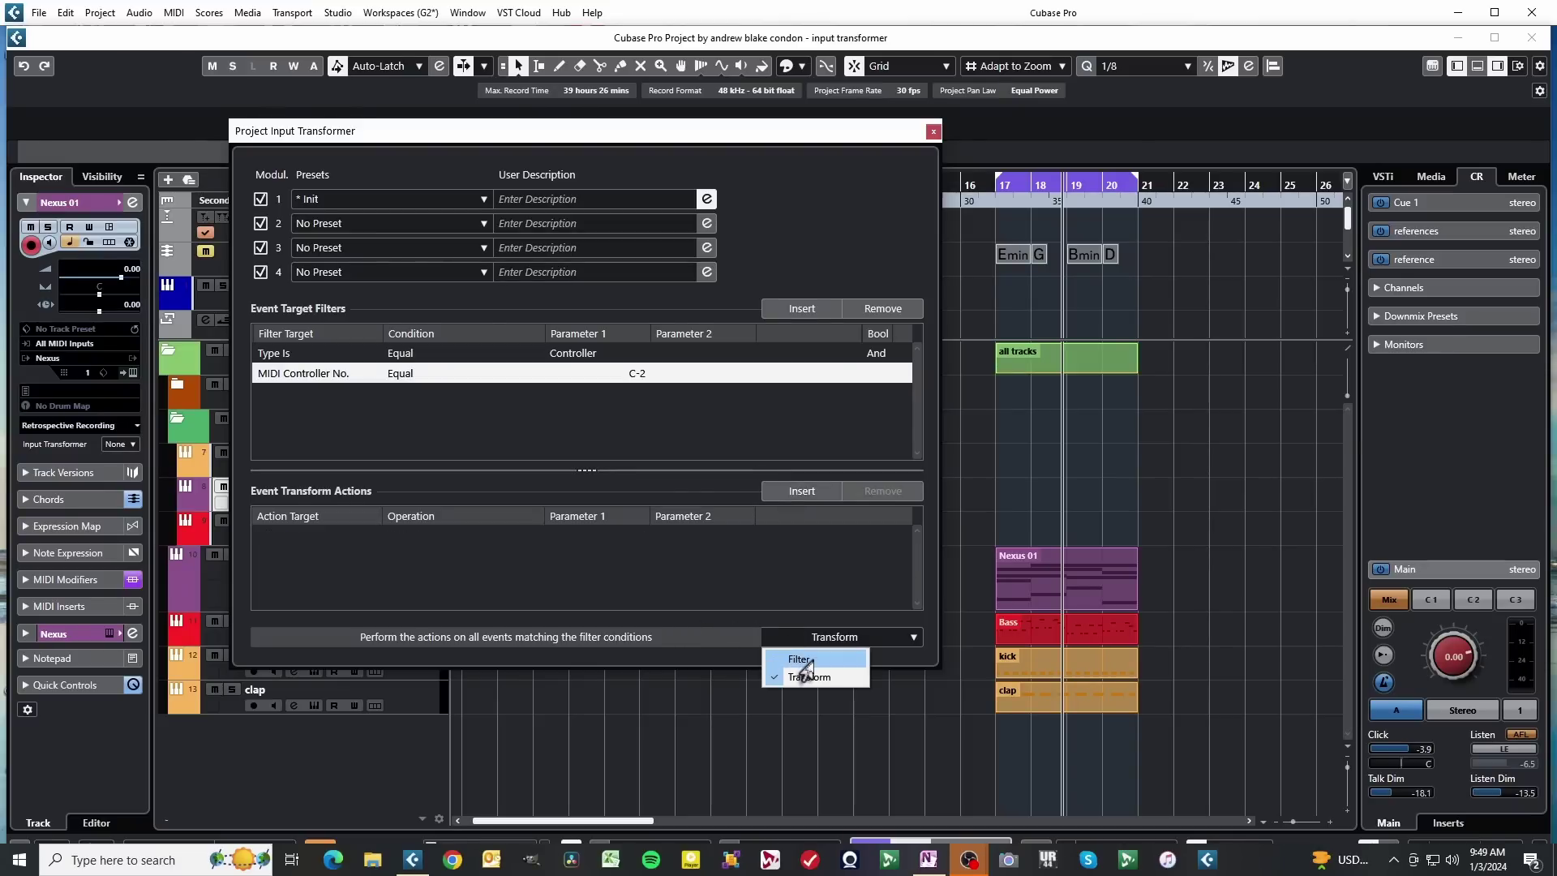
click(806, 660)
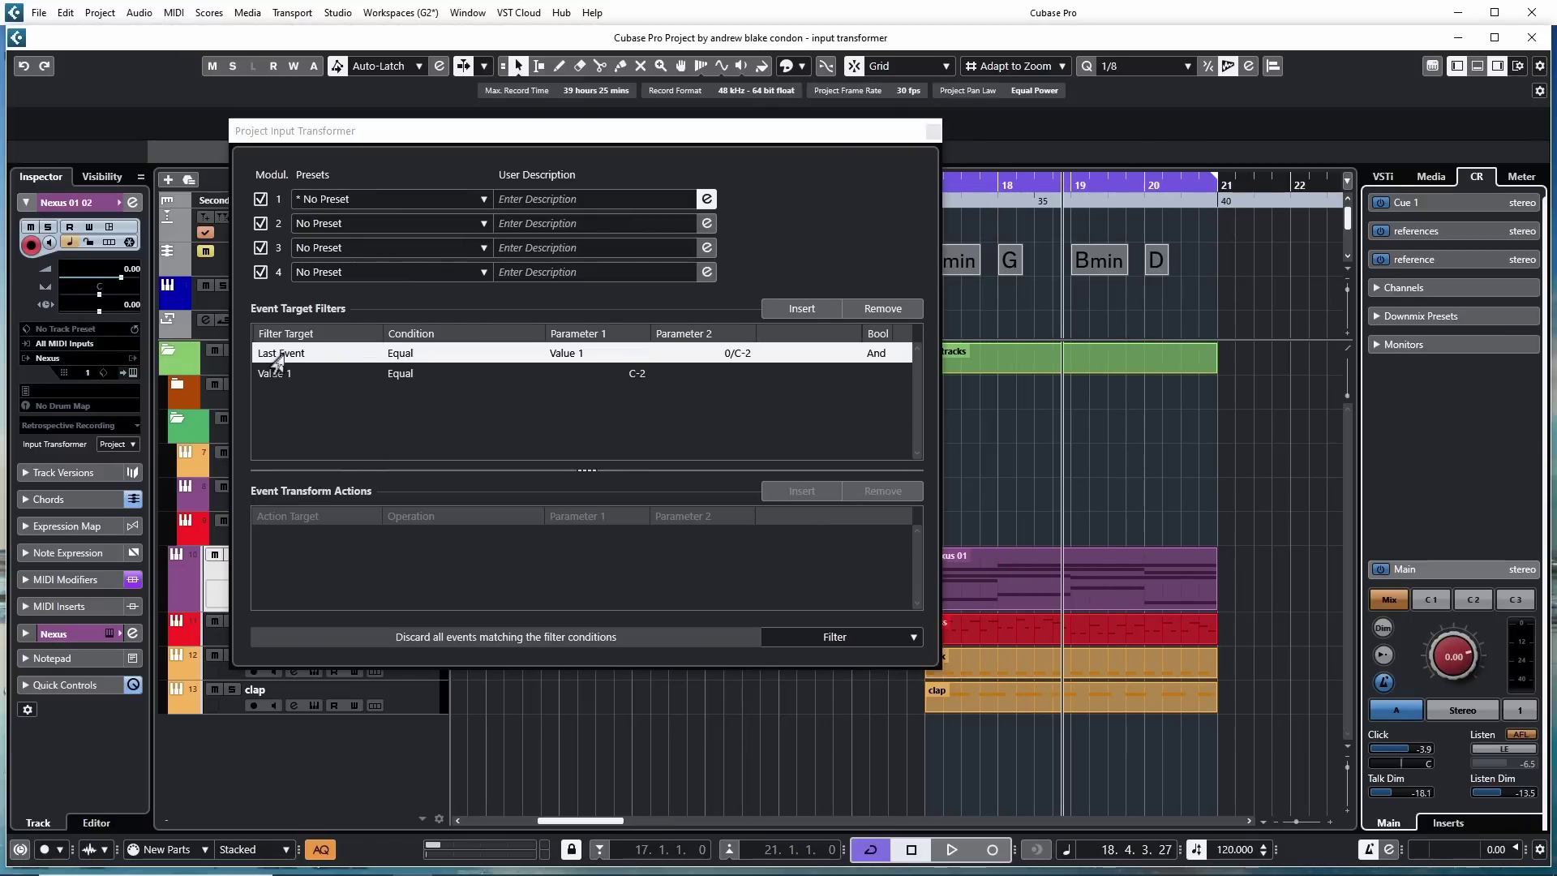
Browse the first row's filter target and condition options, setting its target to Type Is
click(277, 357)
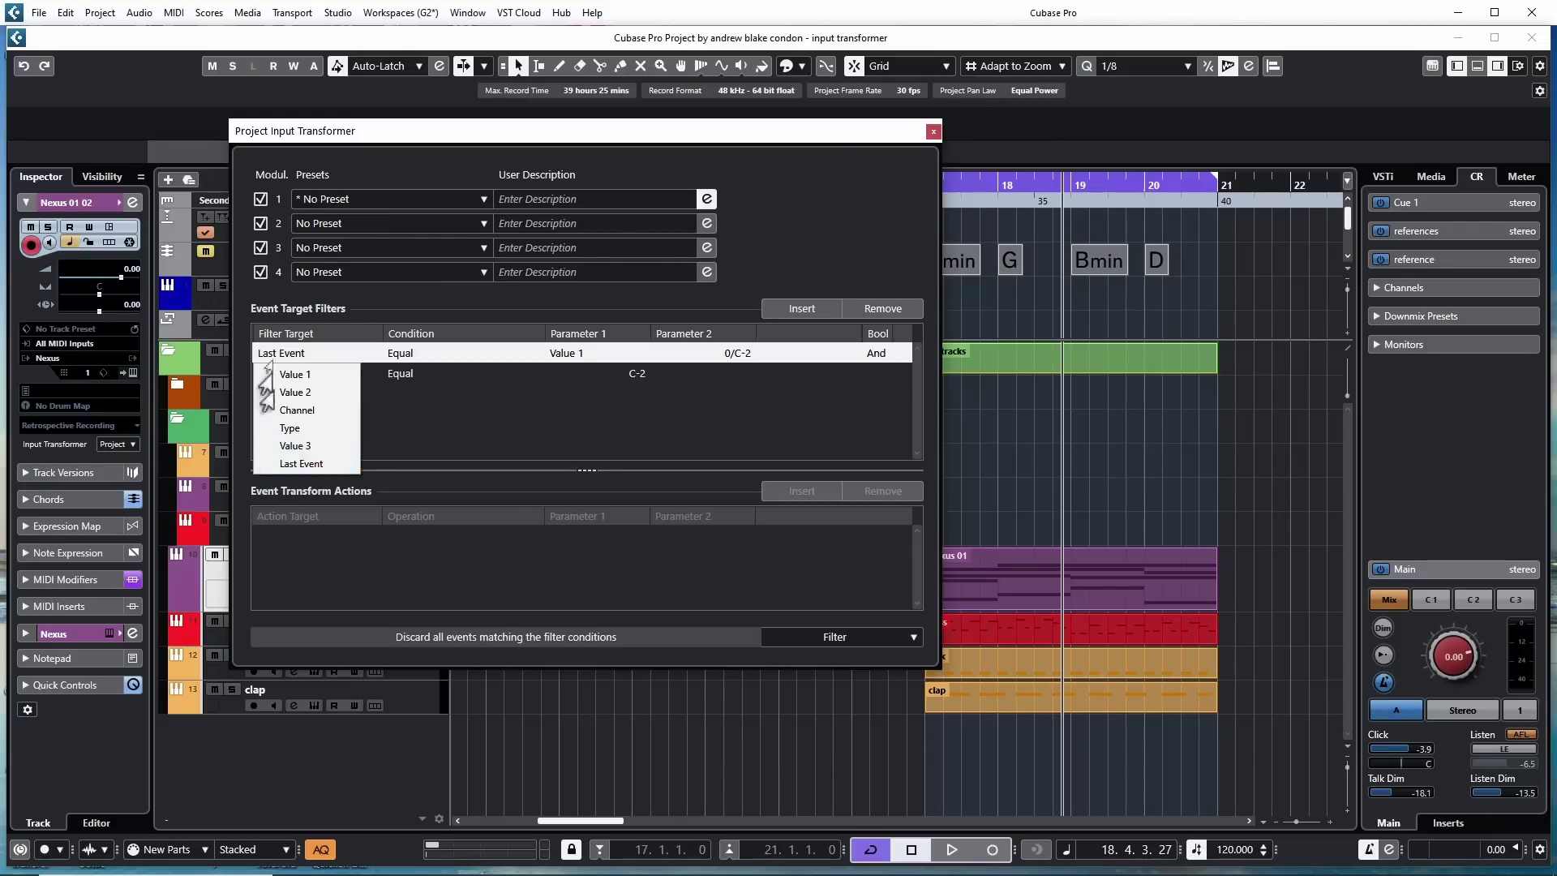
click(262, 358)
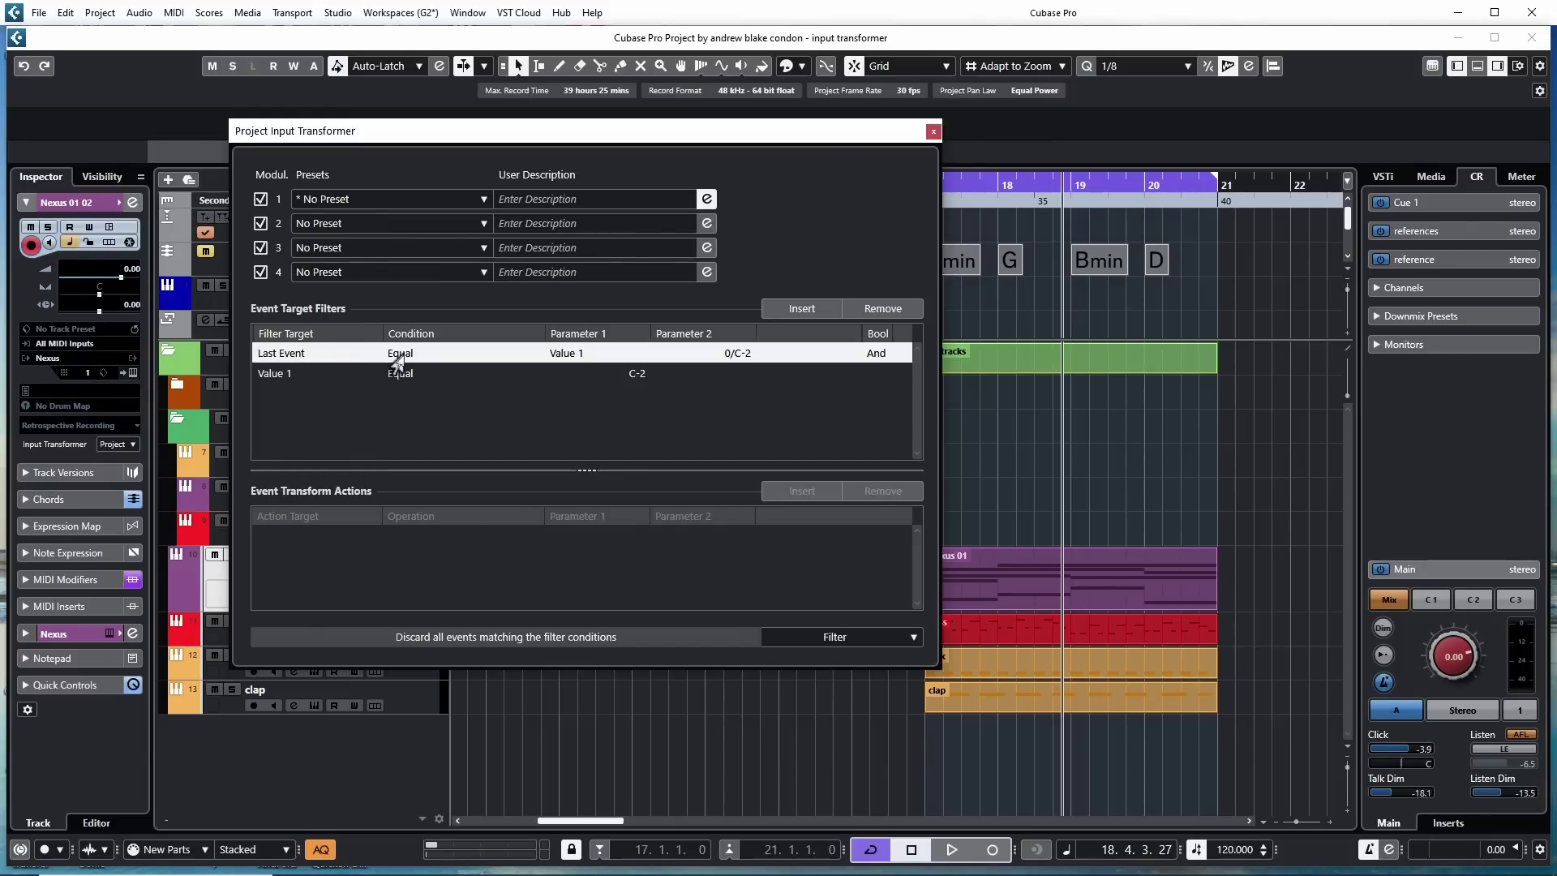
click(396, 357)
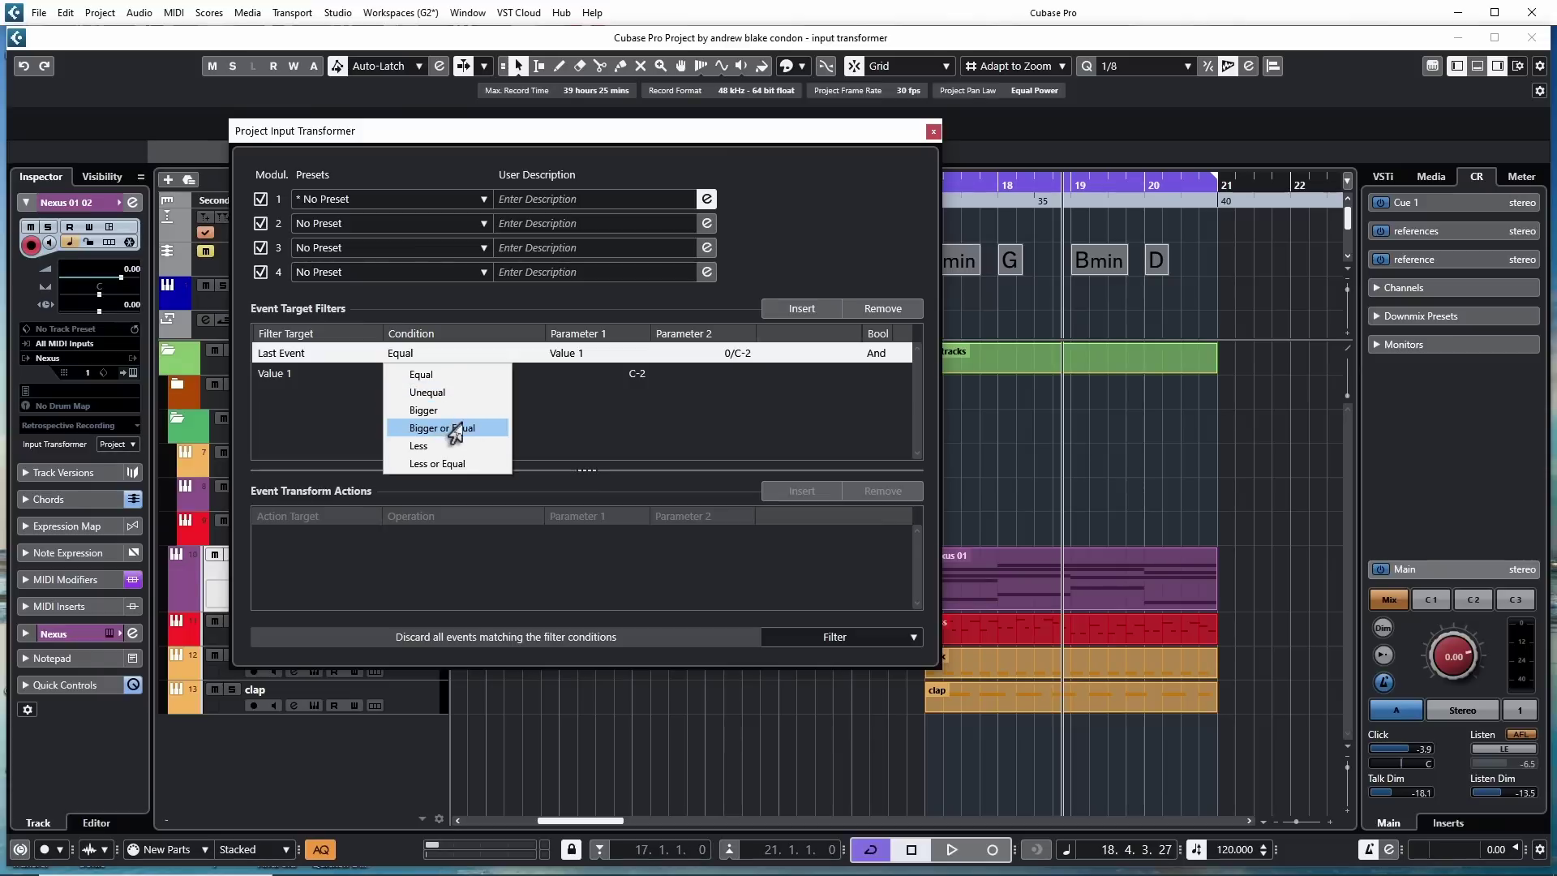
click(276, 353)
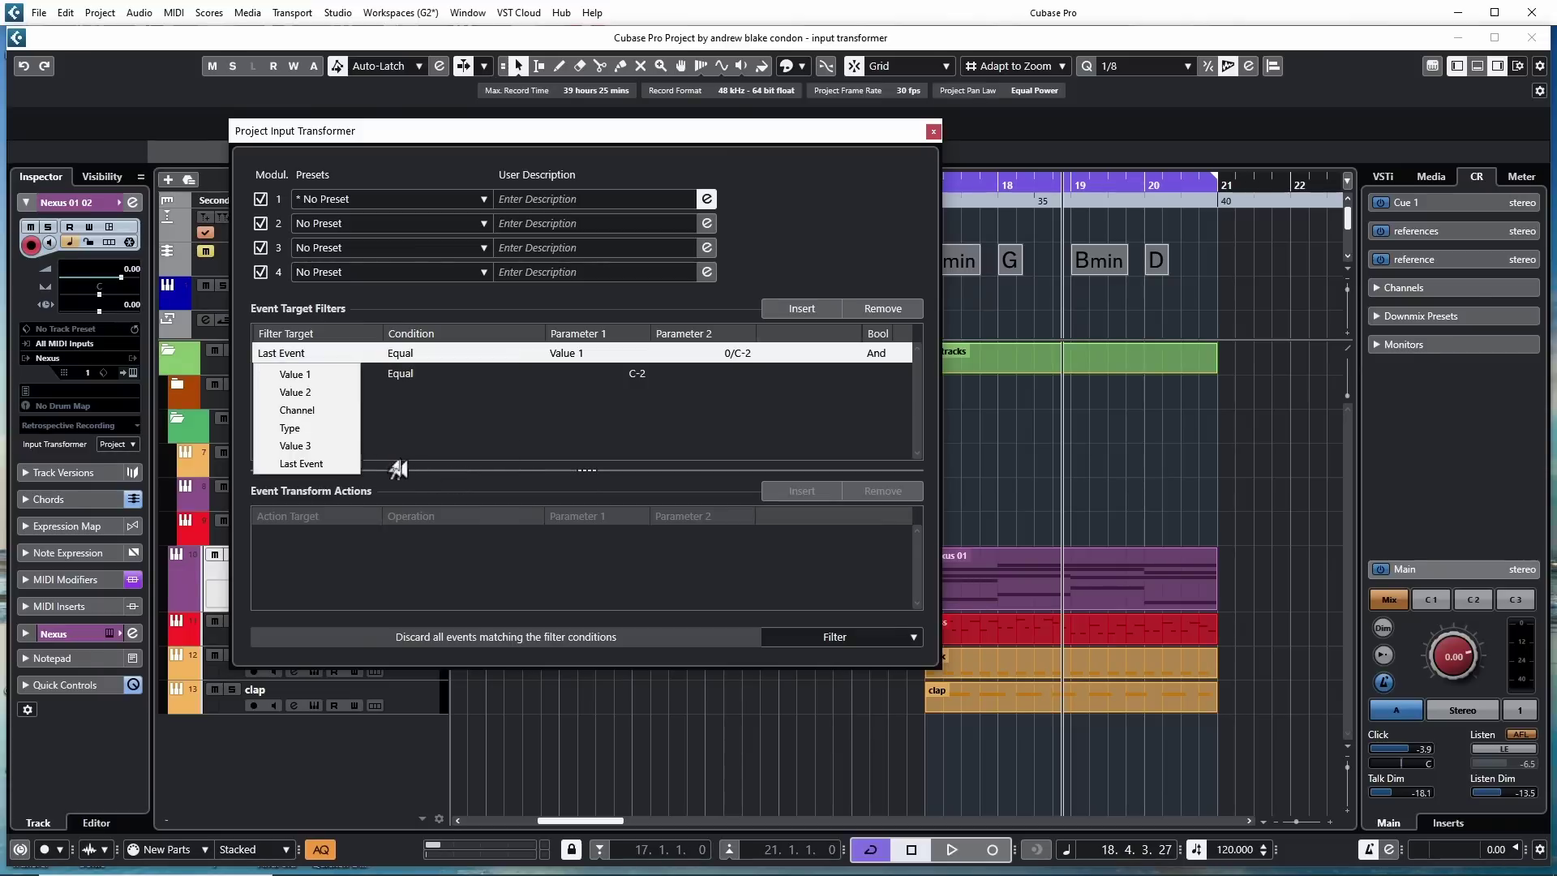
click(286, 428)
click(394, 355)
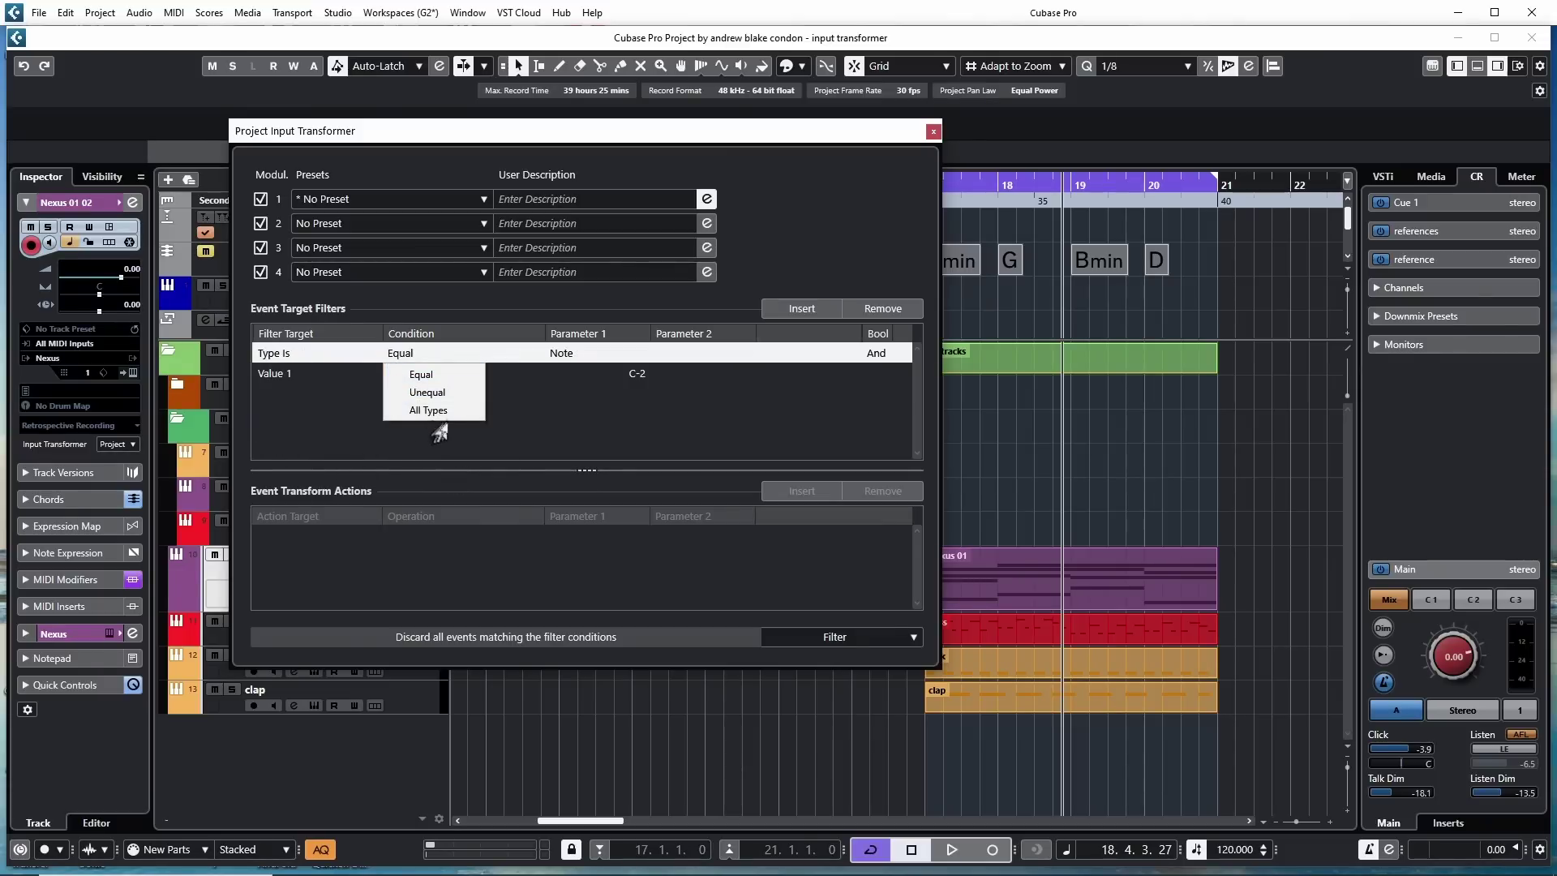
Cycle the first row's target through Value 1 and Value 2, ending on Value 3 Equal 0
click(272, 353)
click(279, 373)
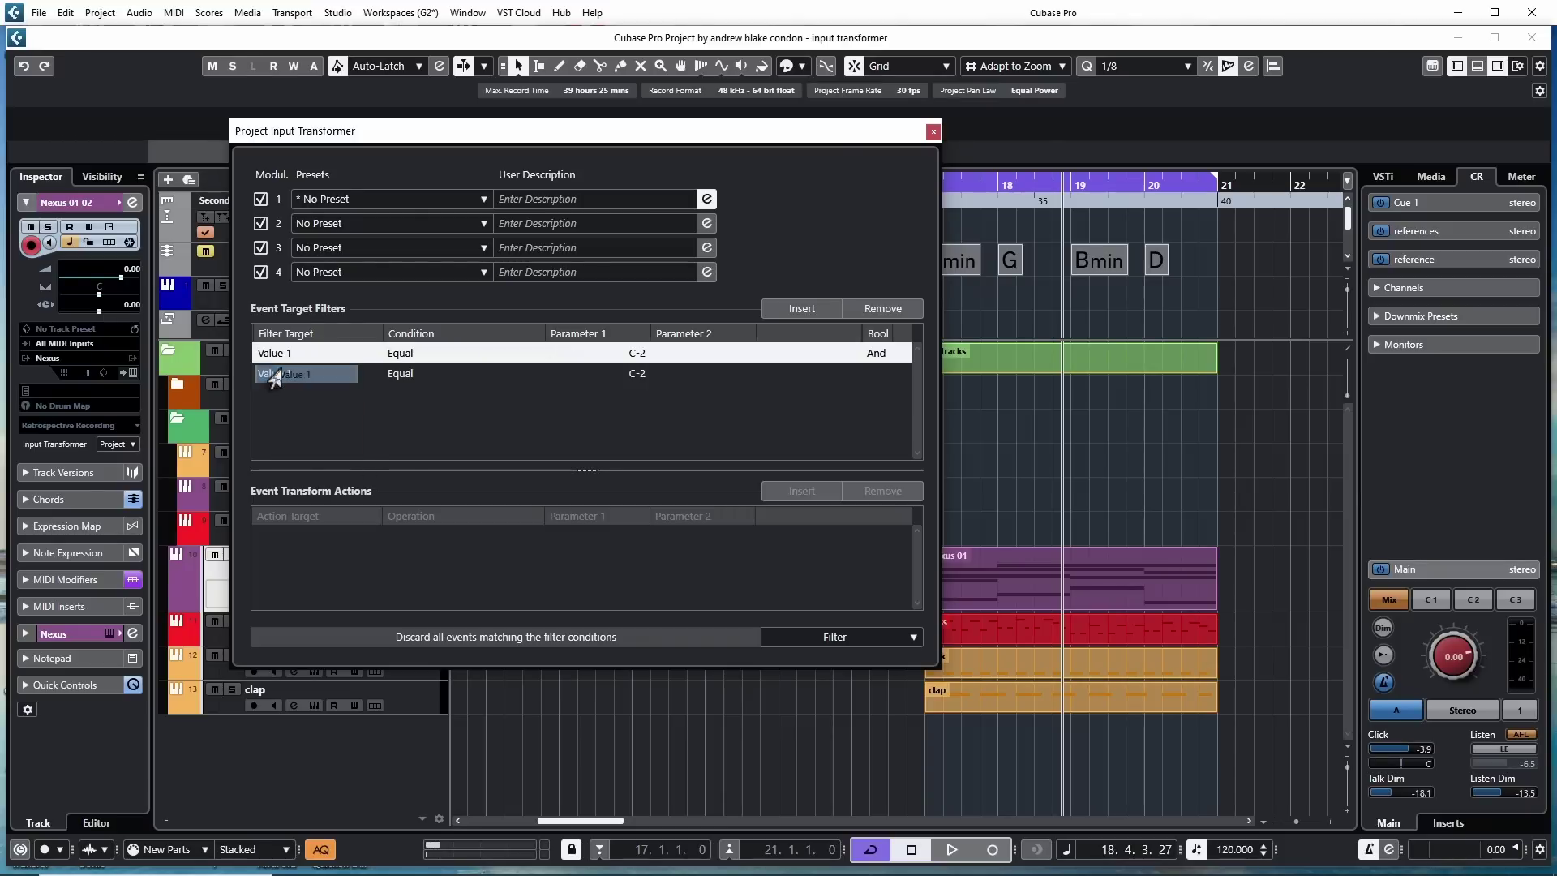
click(388, 357)
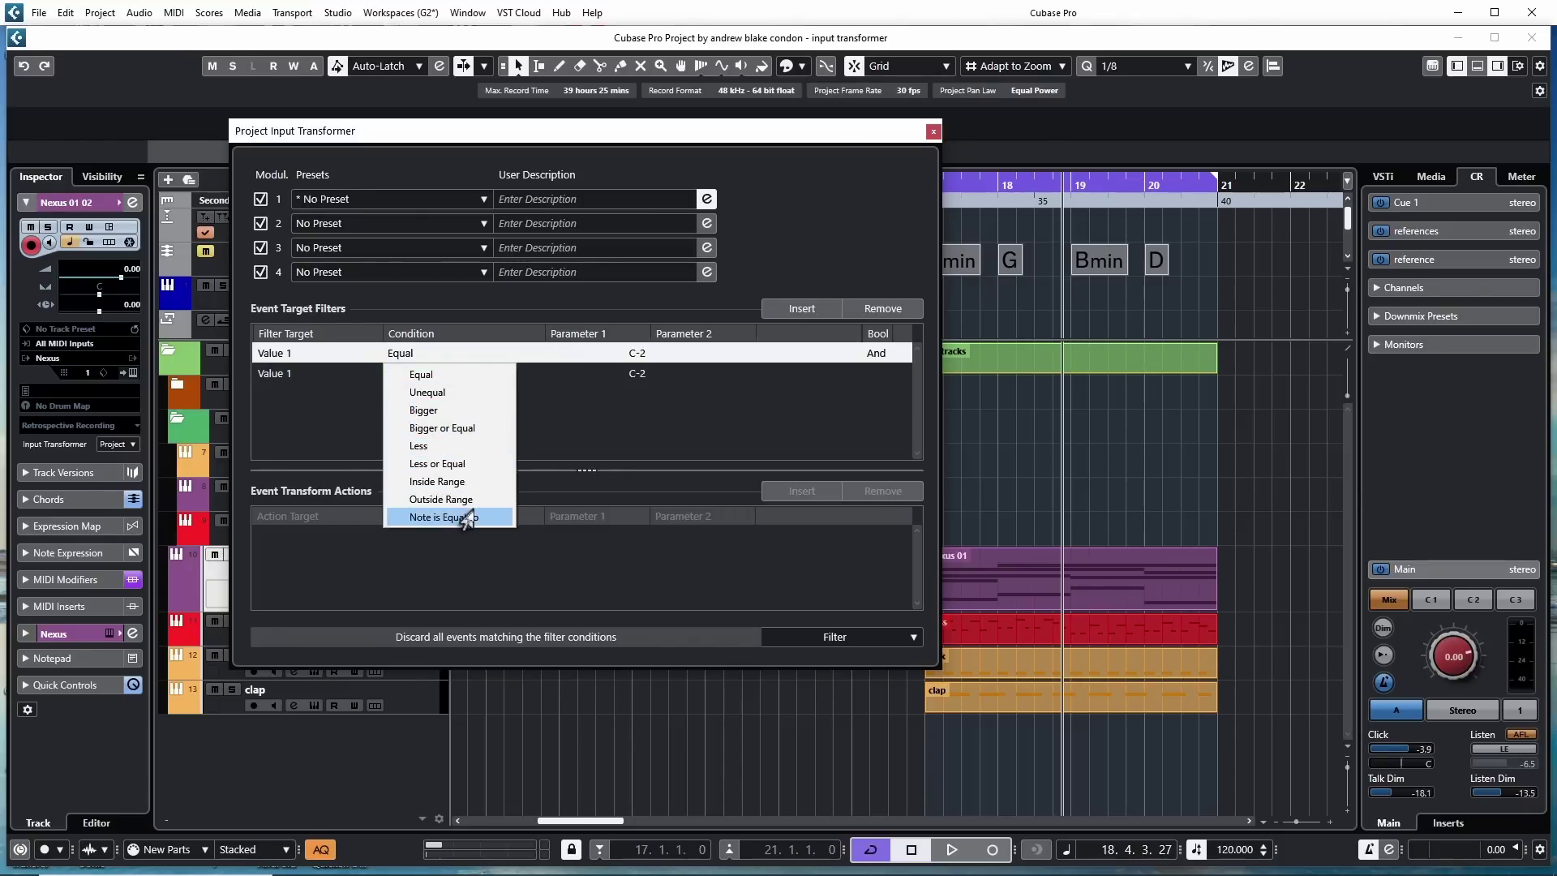
click(273, 415)
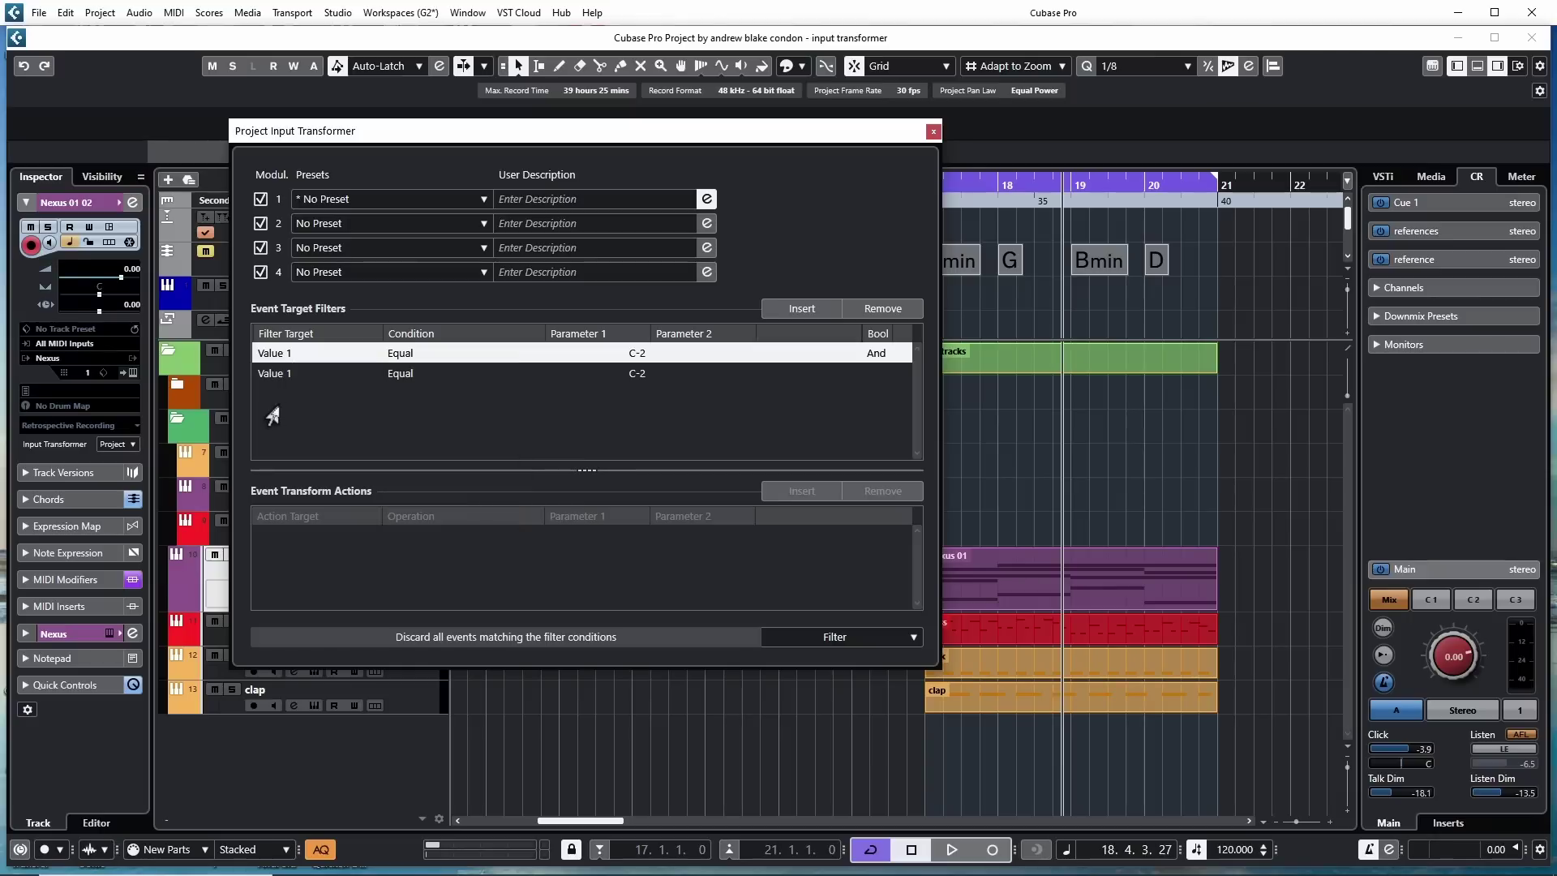
click(260, 354)
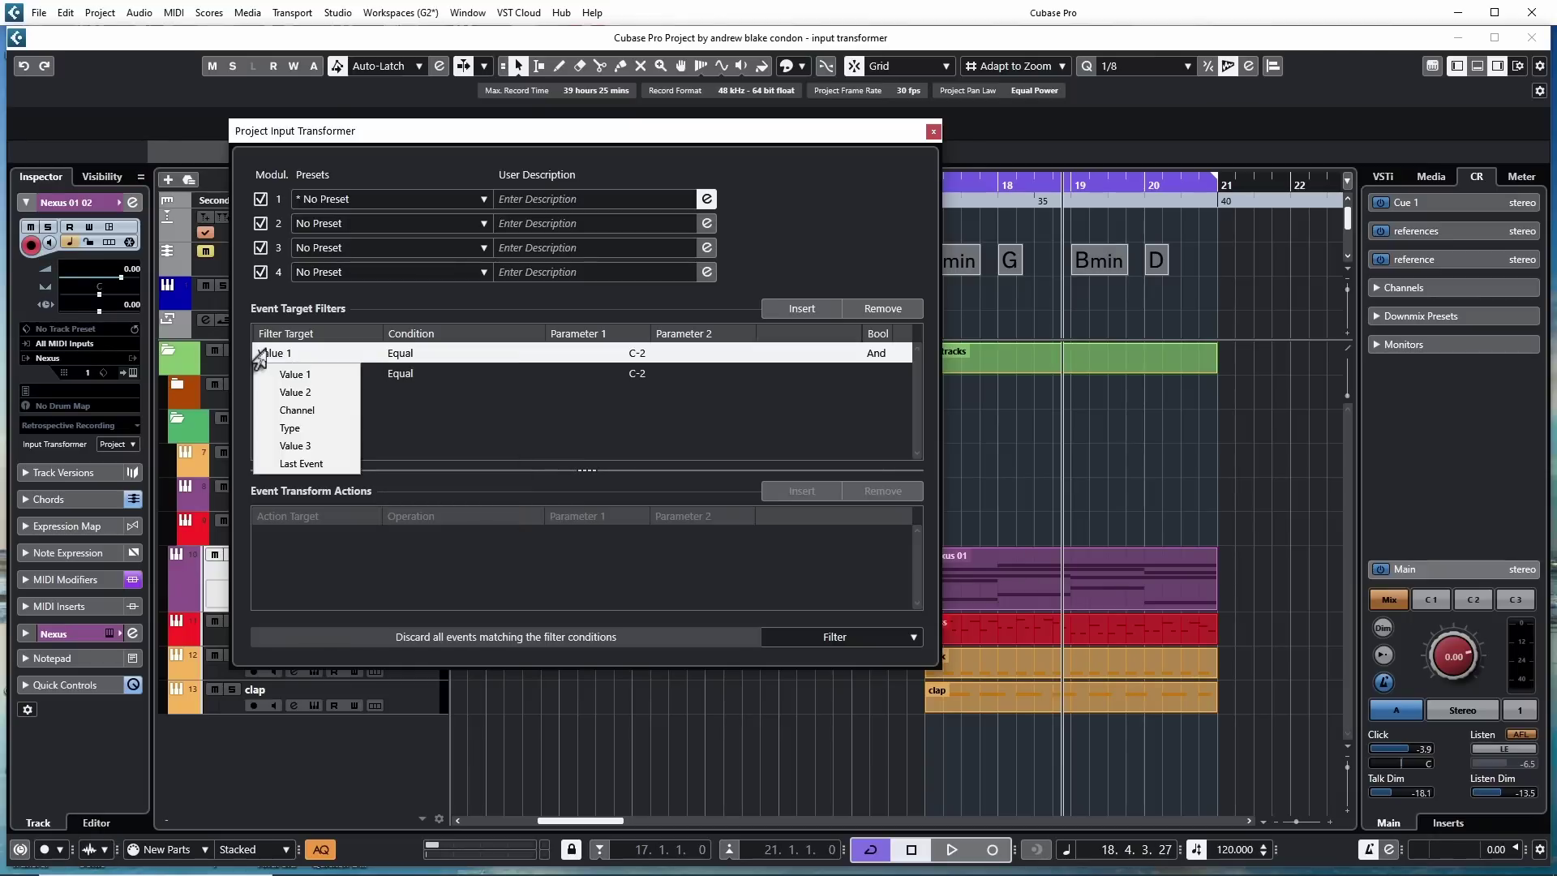
click(295, 392)
click(401, 354)
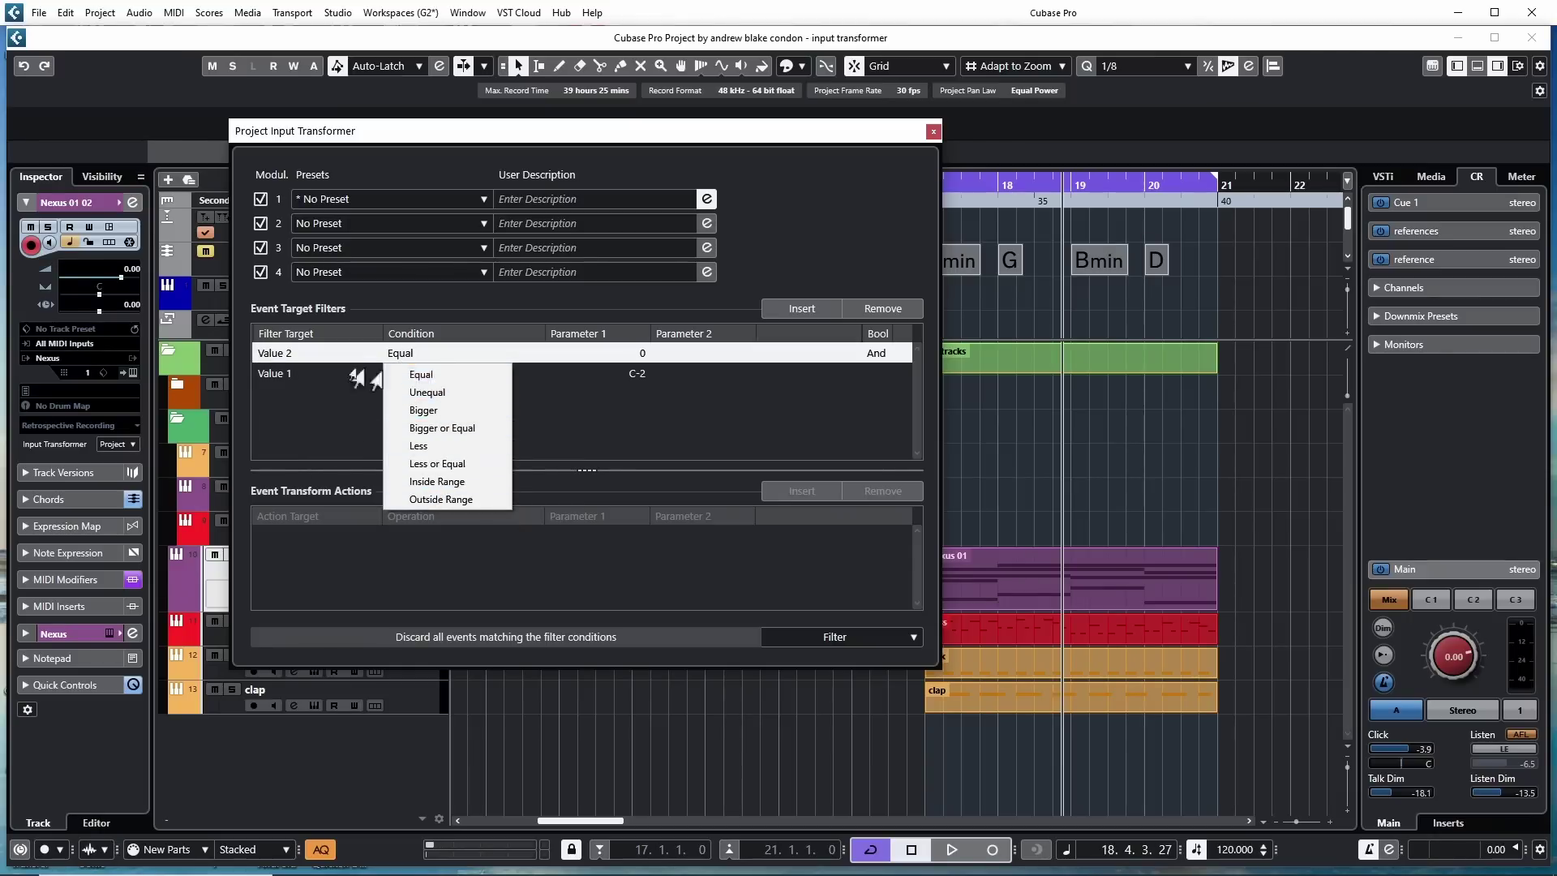
click(264, 358)
click(284, 445)
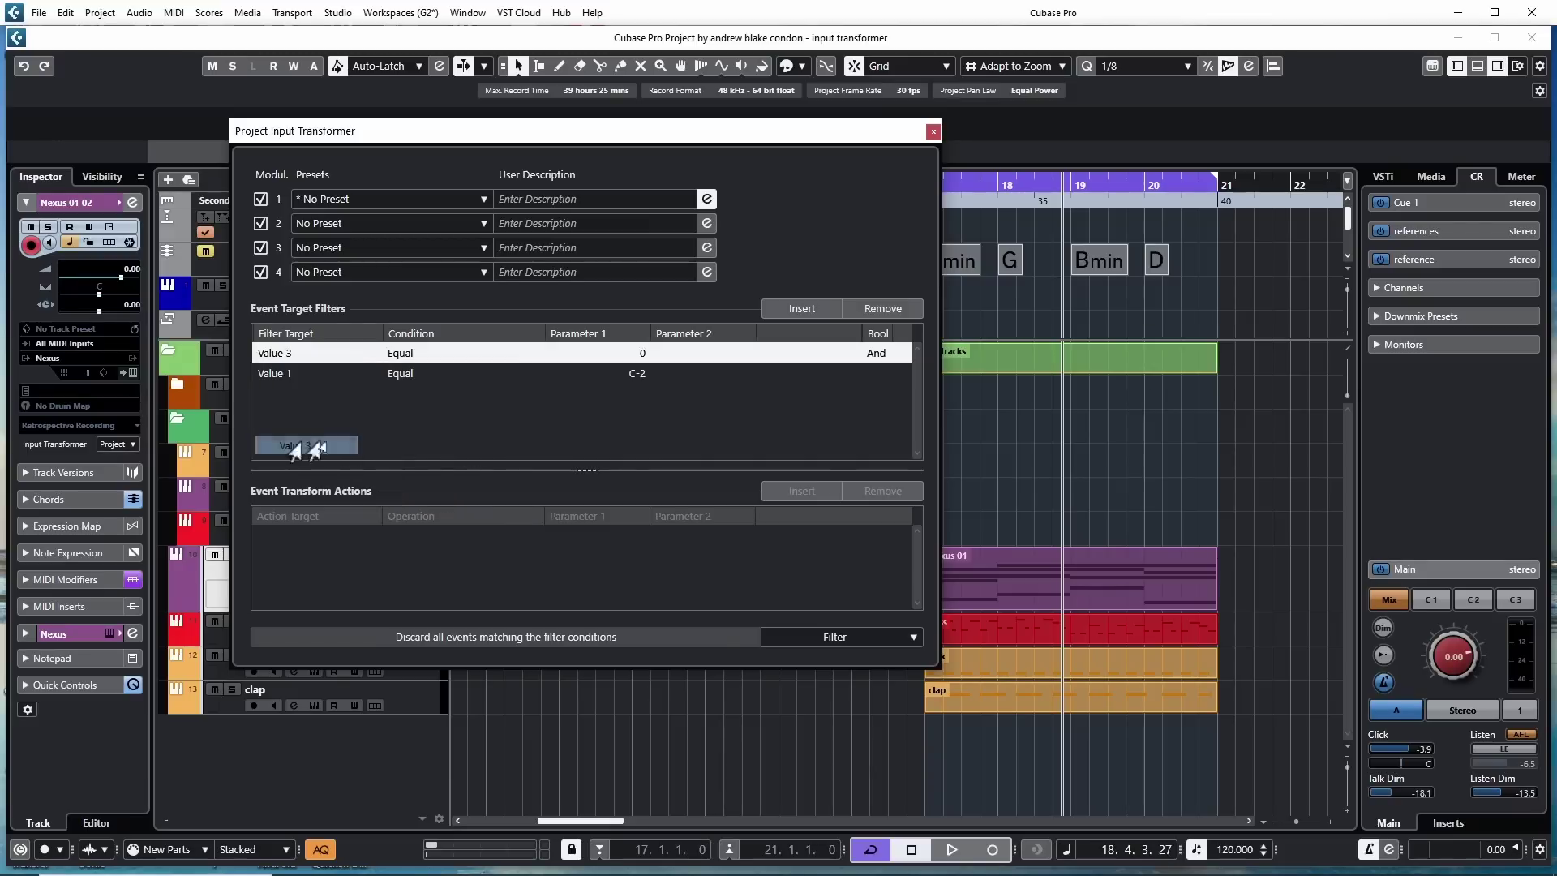
click(402, 357)
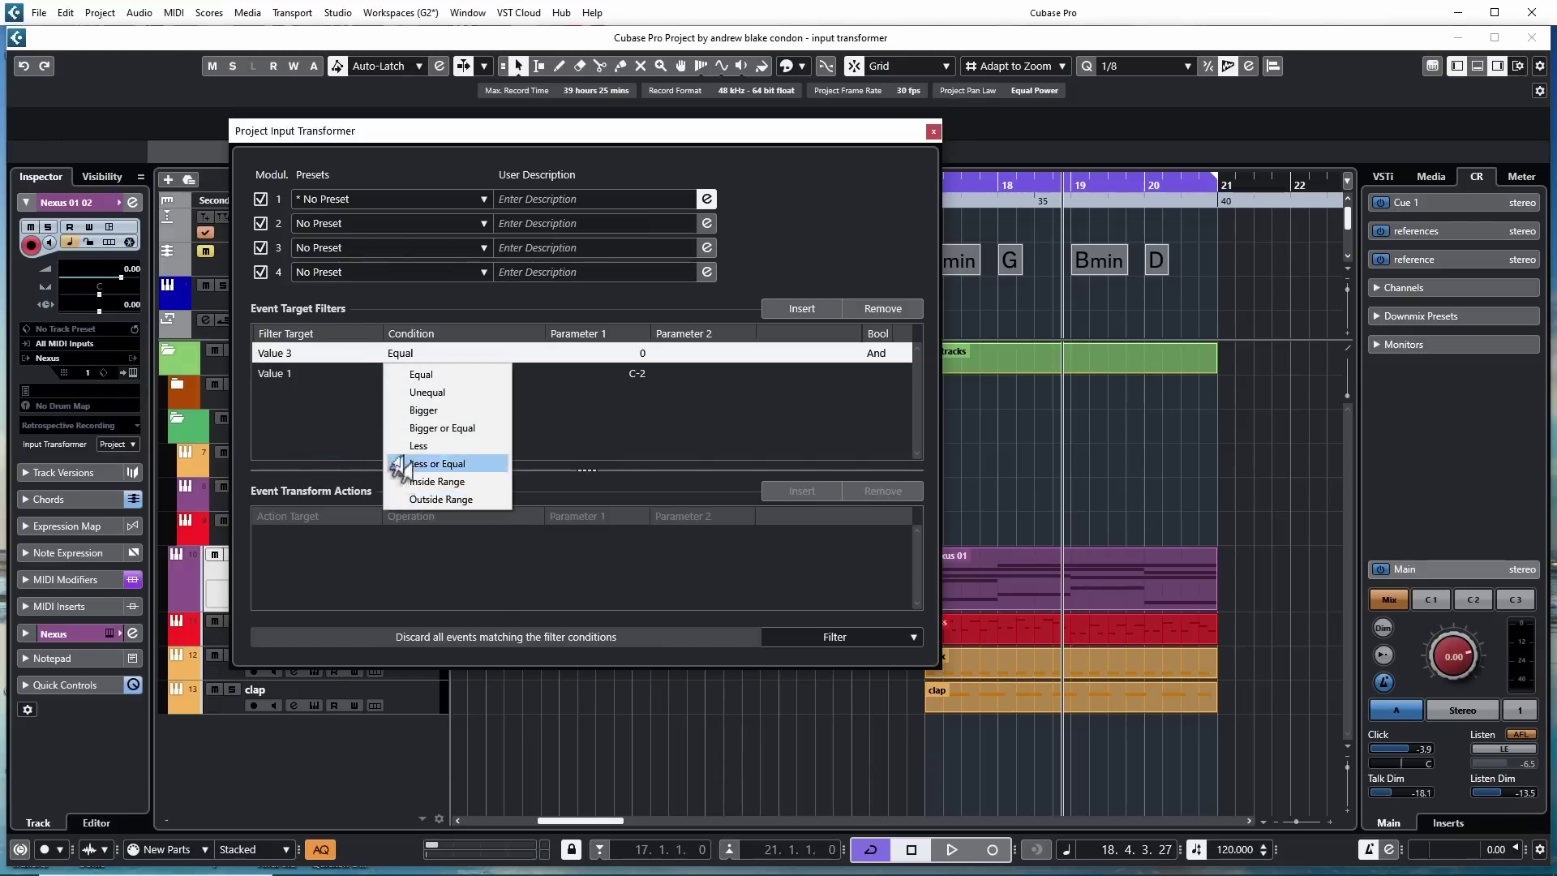
click(290, 357)
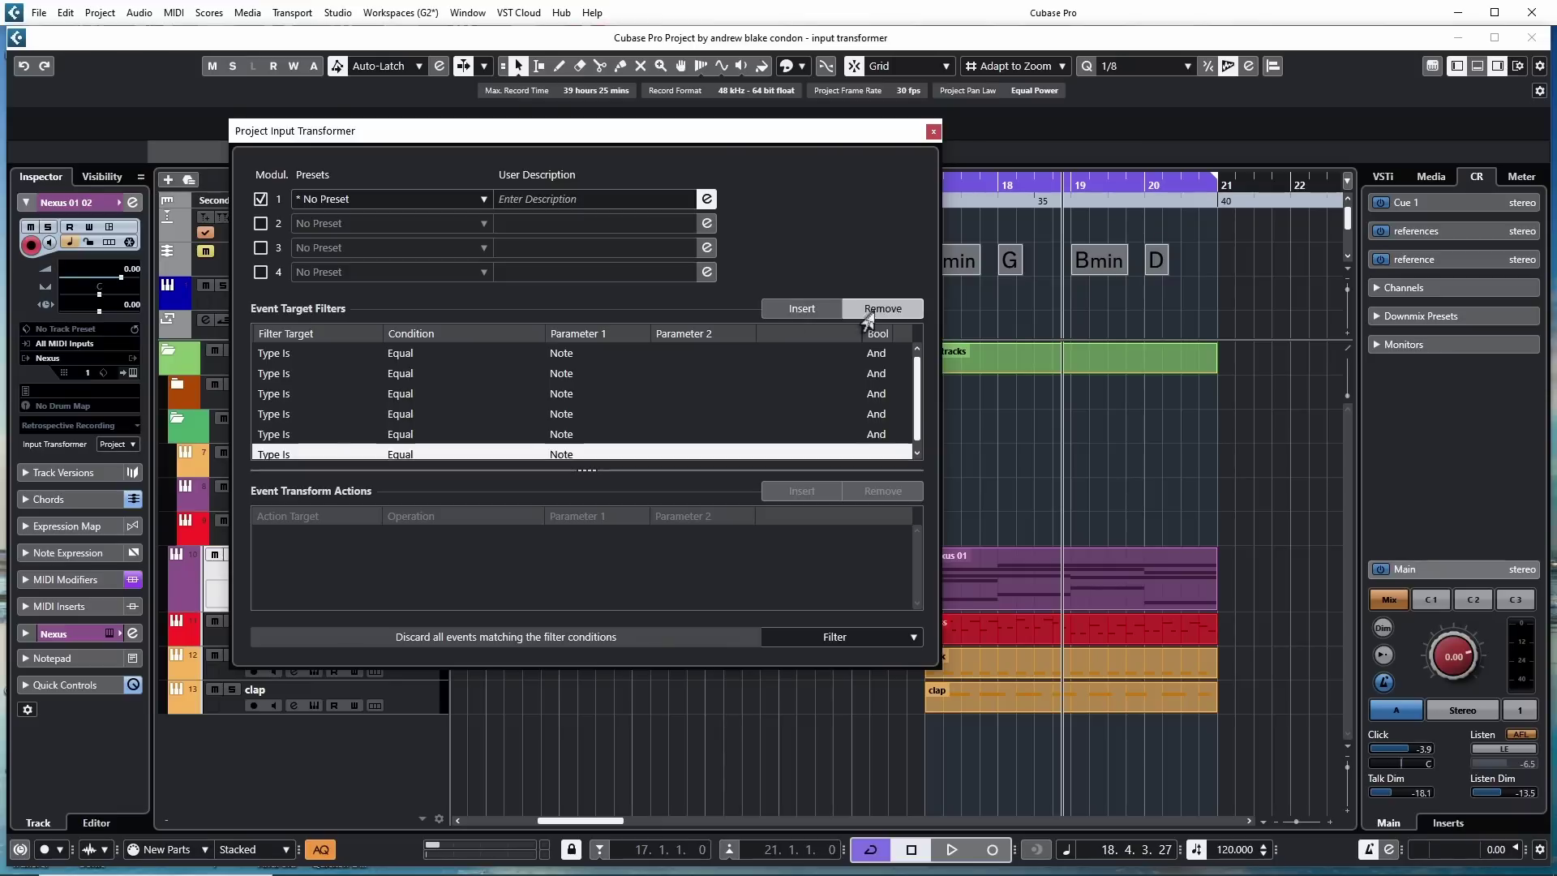
Remove two Type Is filter rows and toggle module 1 off and back on
click(876, 309)
click(866, 313)
click(256, 202)
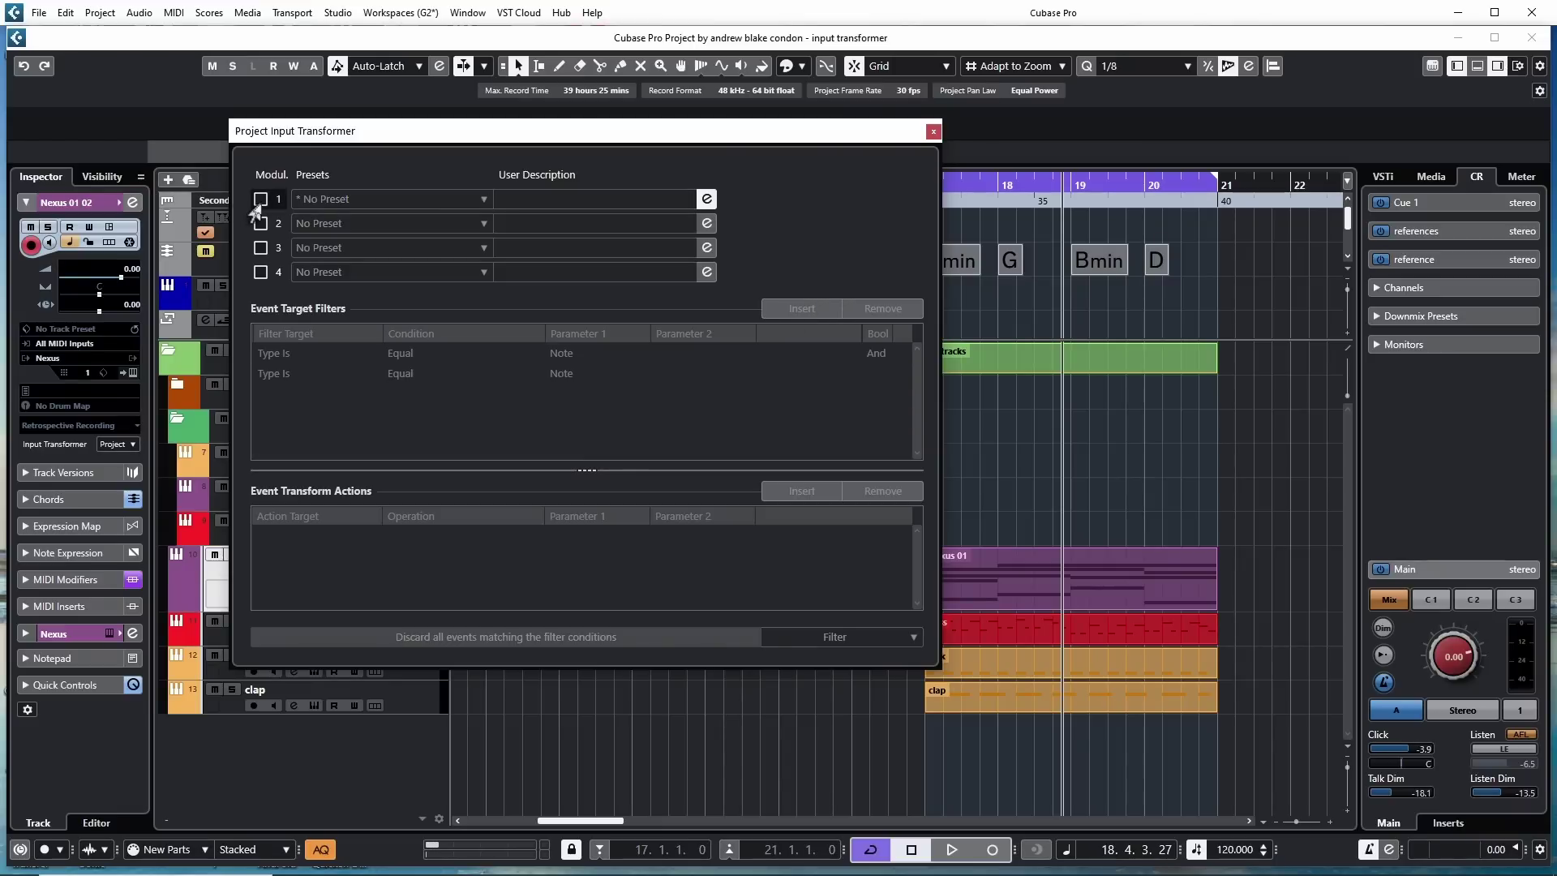
click(259, 200)
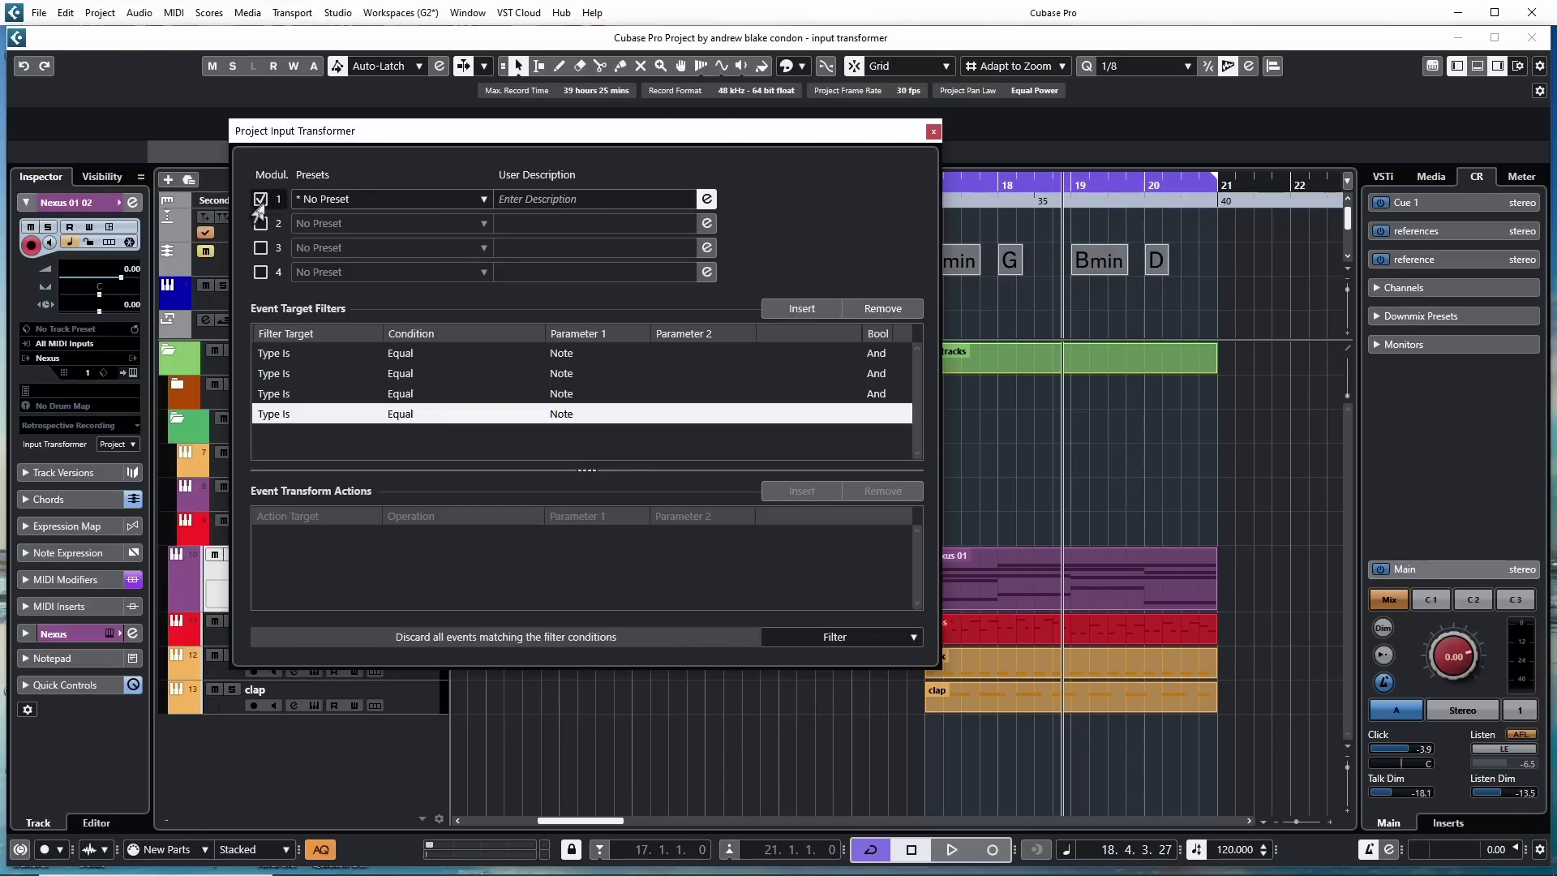
click(259, 200)
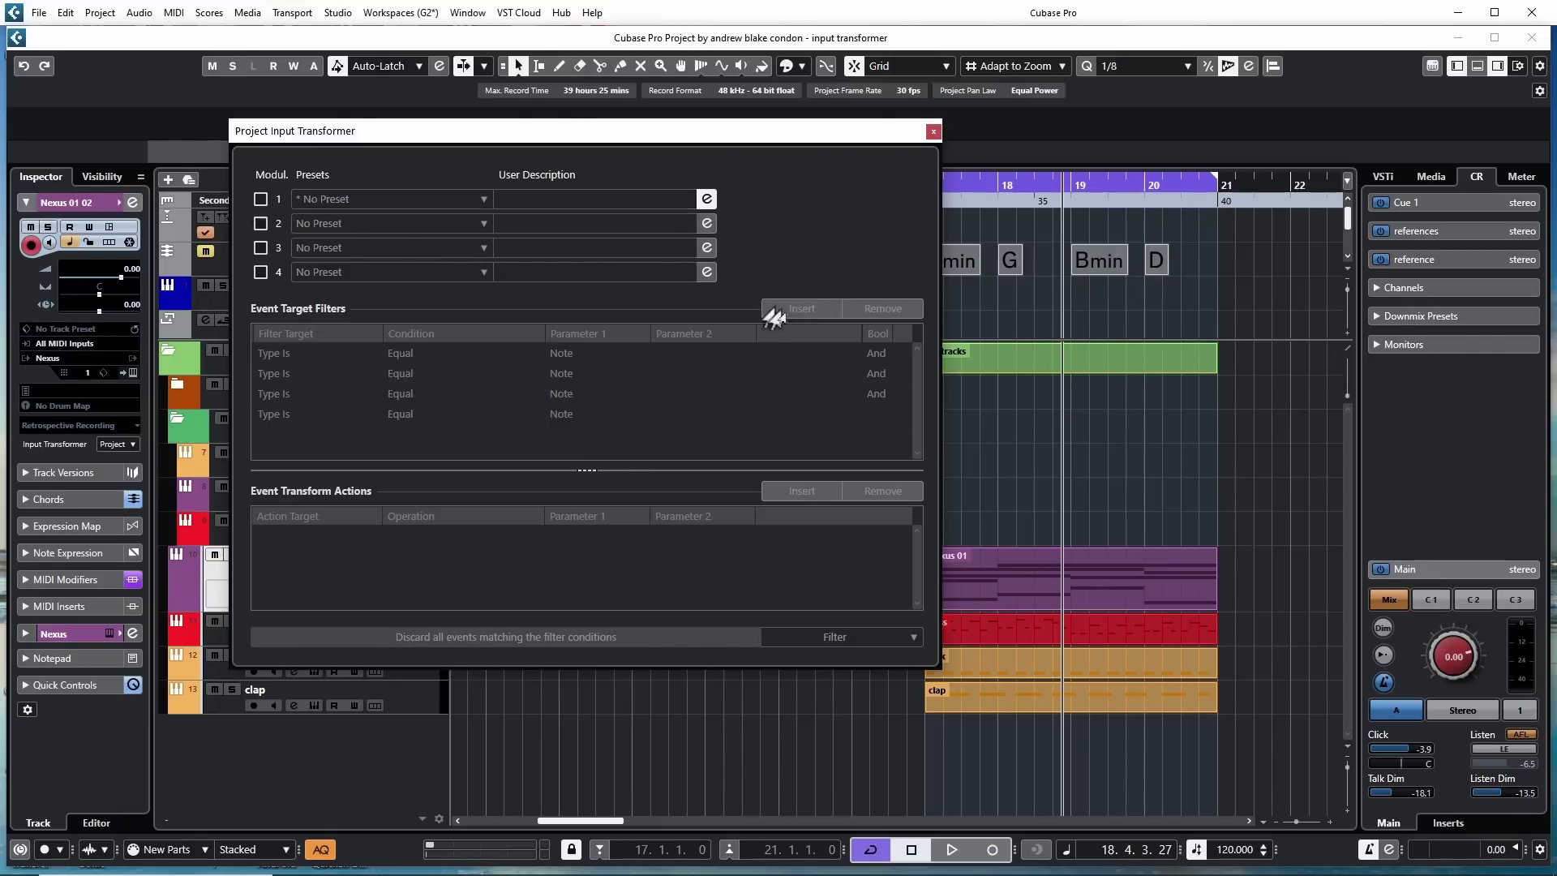
click(259, 200)
Collapse the dialog to the four module slots and switch module 1 off
click(699, 199)
click(699, 199)
click(699, 202)
click(699, 202)
click(699, 201)
click(699, 201)
click(699, 201)
click(700, 201)
click(699, 201)
click(259, 199)
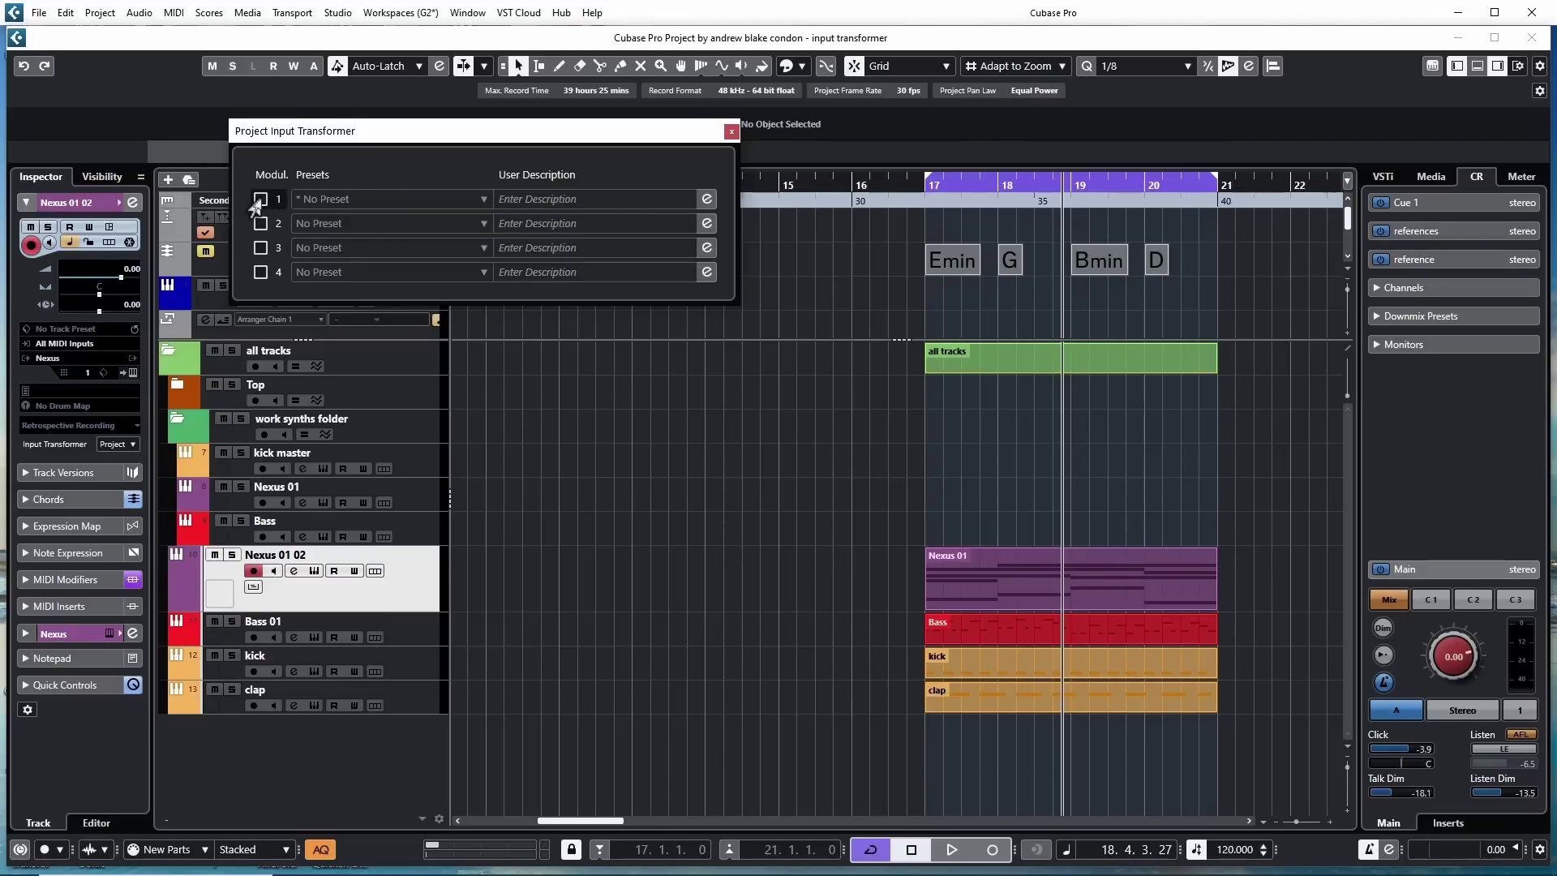
Insert a Type Is filter row in module 1 and set its condition to All Types
click(705, 200)
click(788, 315)
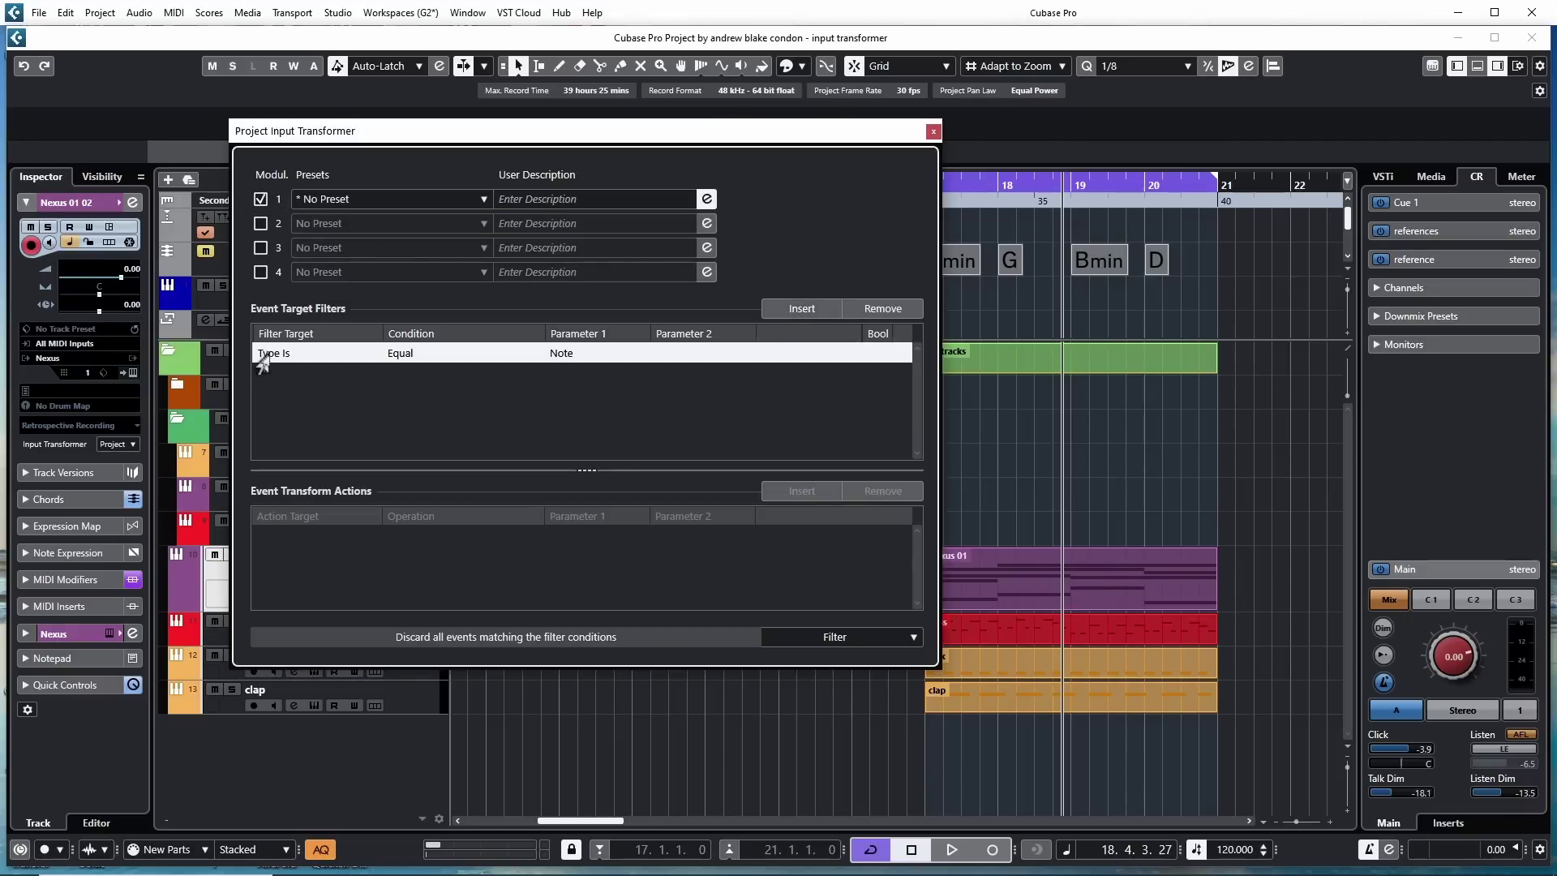
click(264, 355)
click(397, 354)
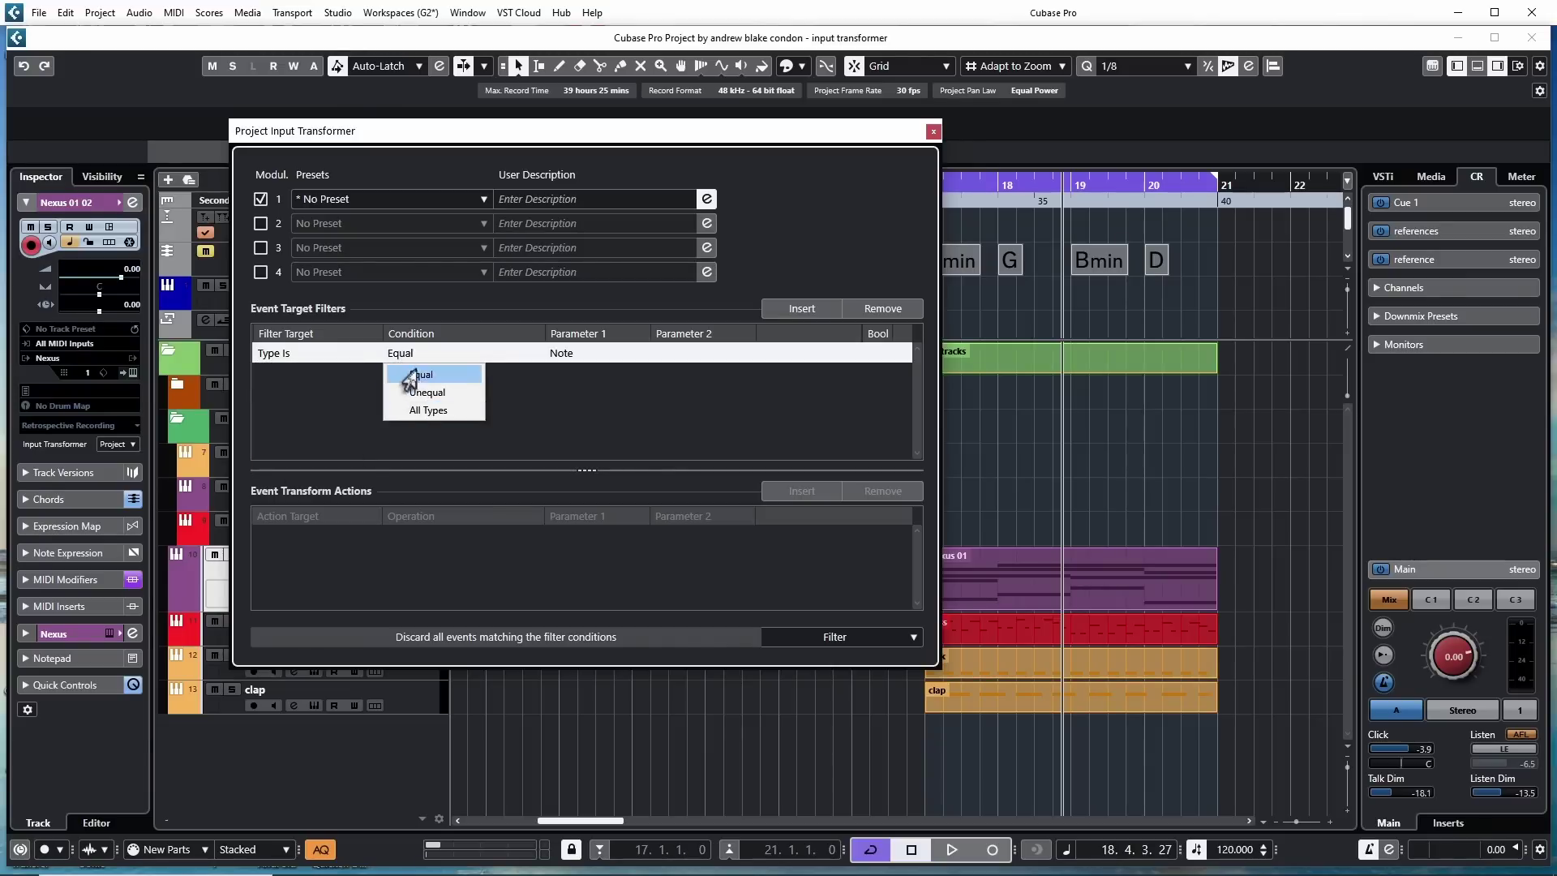
click(427, 409)
click(559, 357)
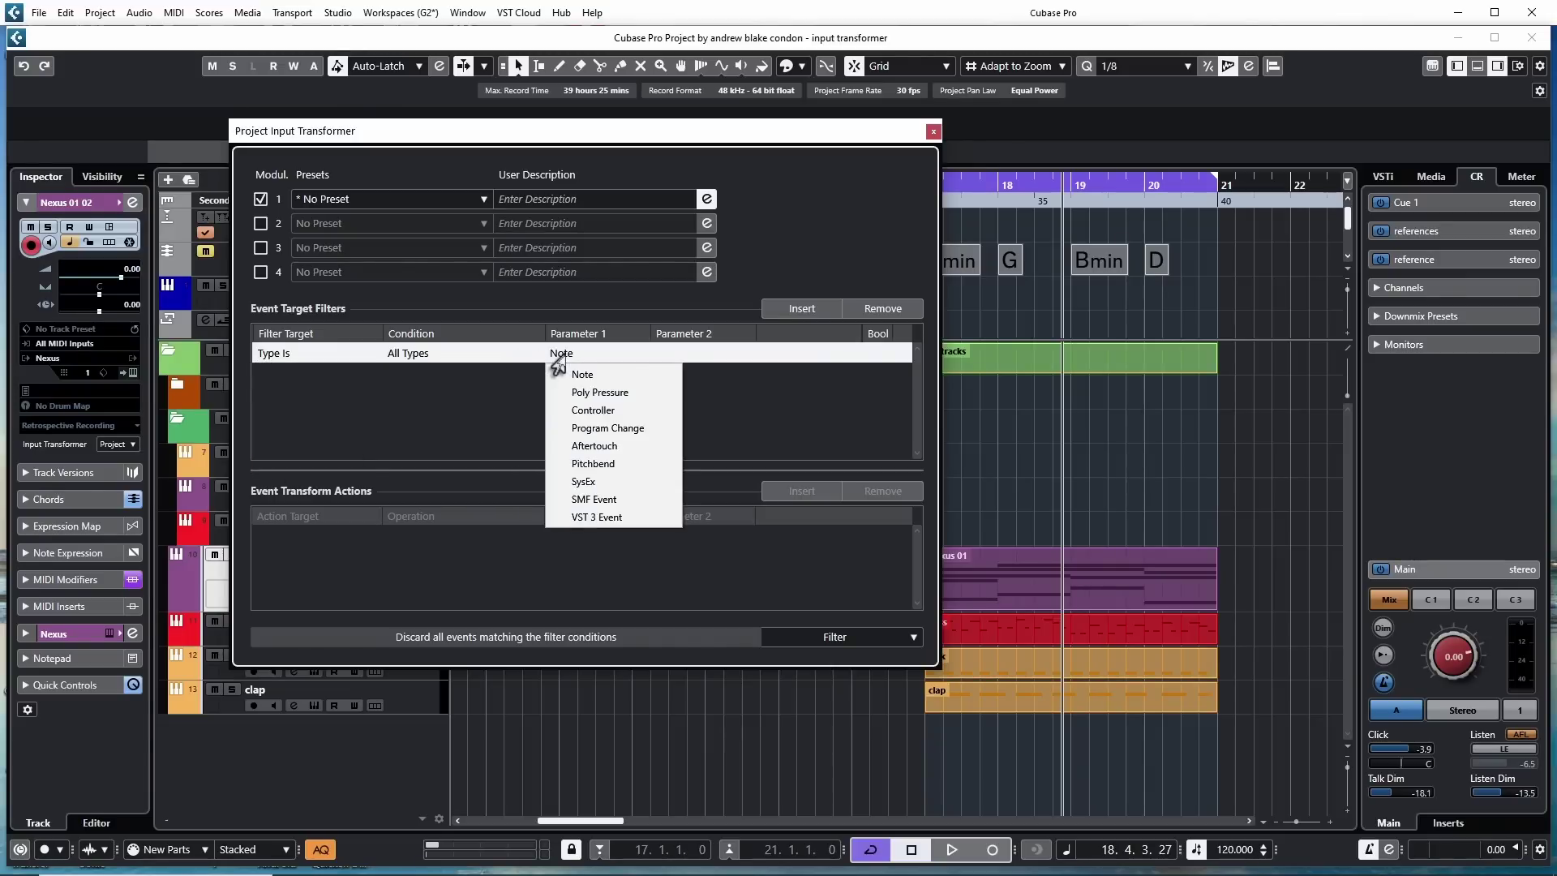
key(Escape)
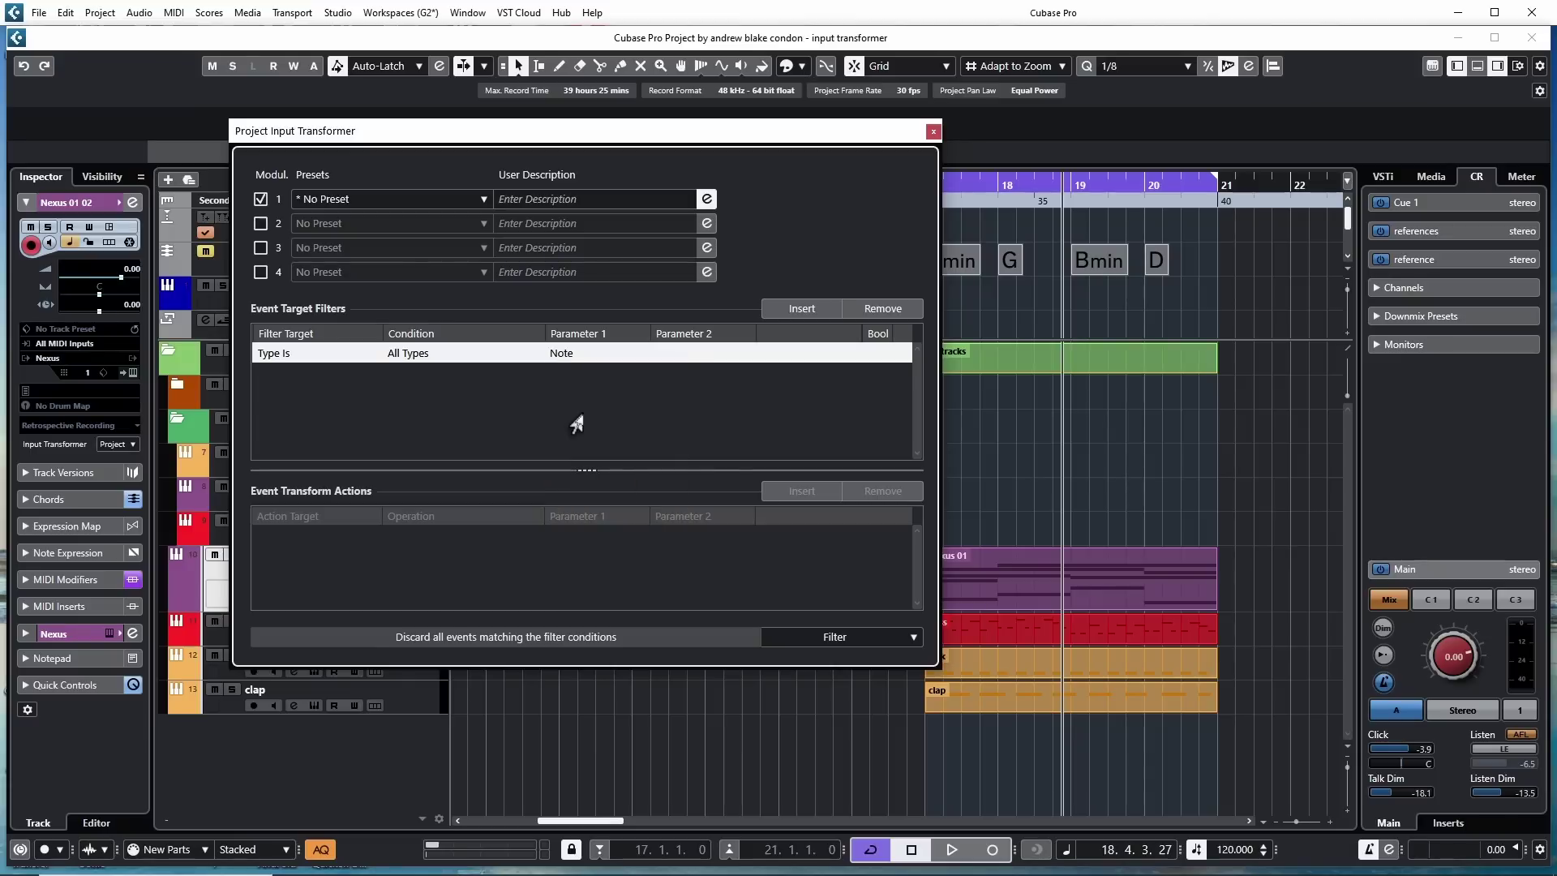
Load the Modulated Transpose preset into module 1 and view its filter target choices
click(337, 205)
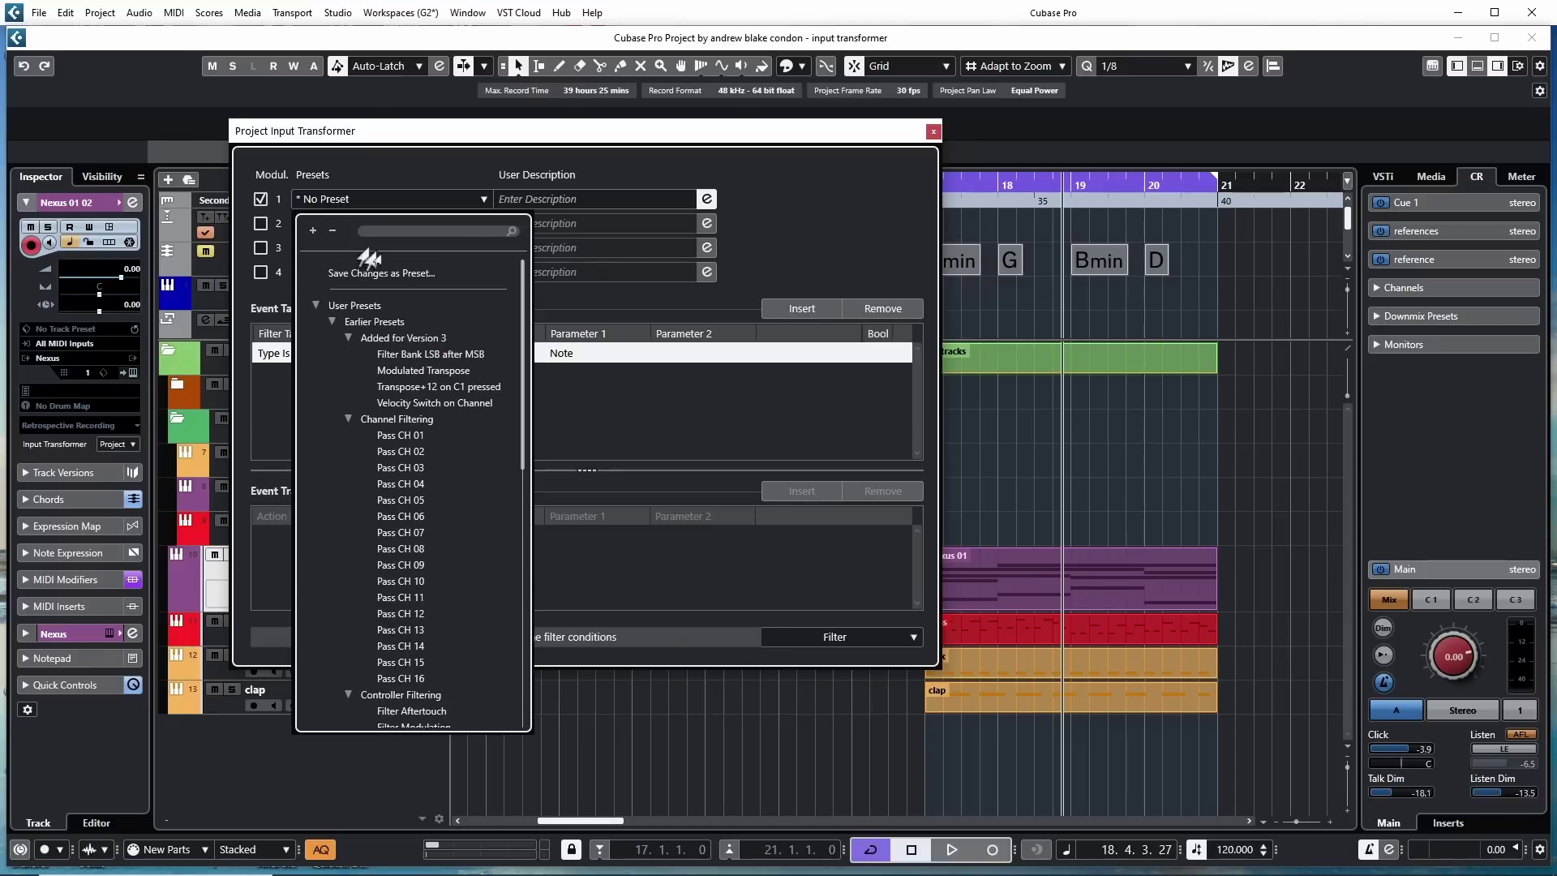
click(487, 398)
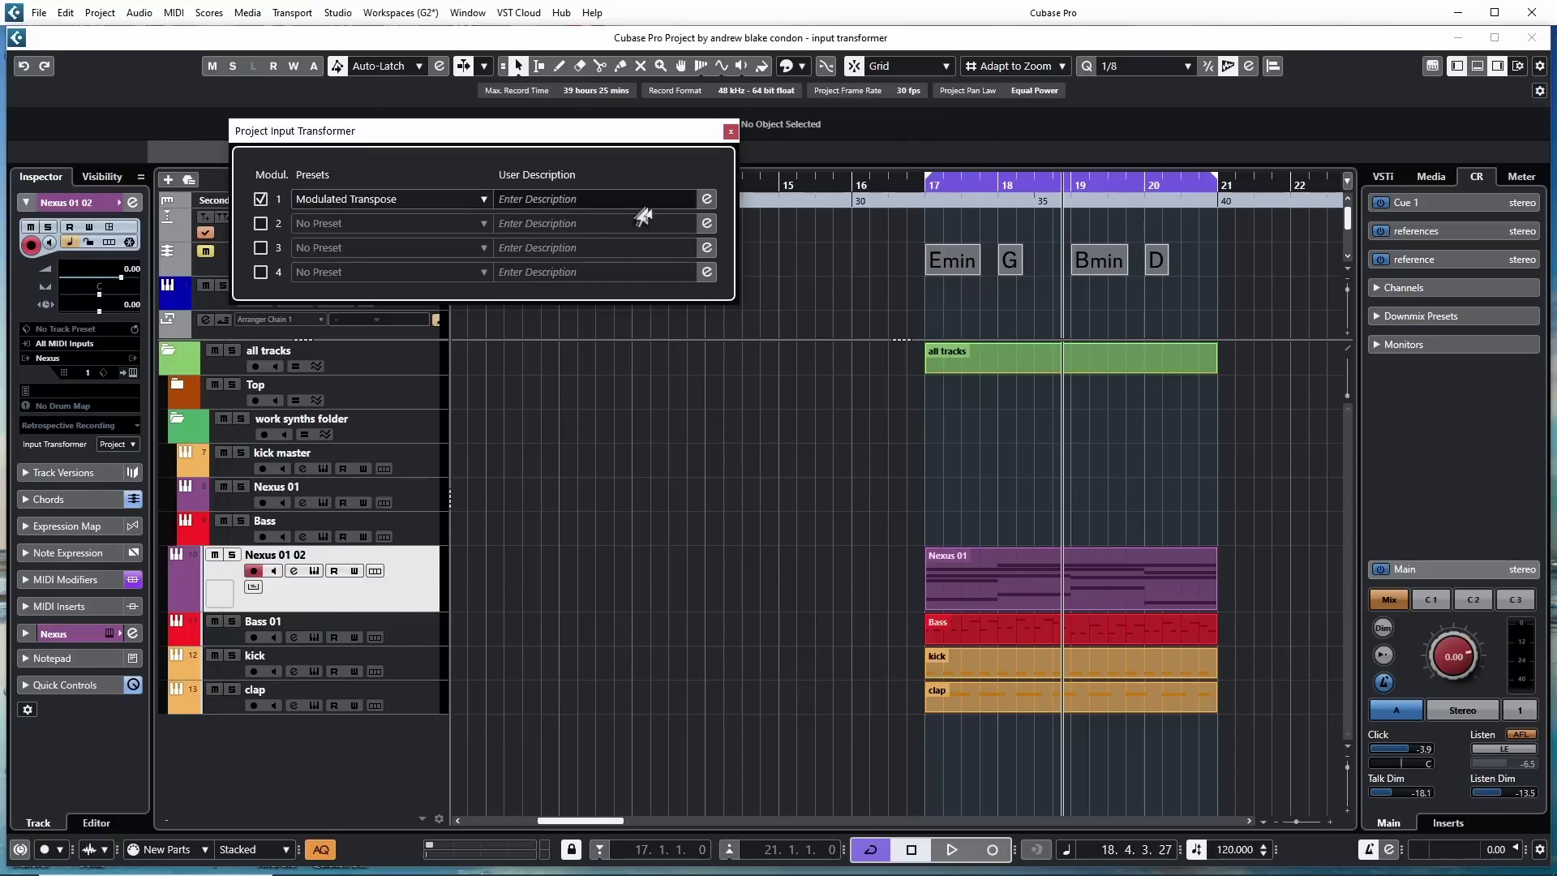
click(705, 200)
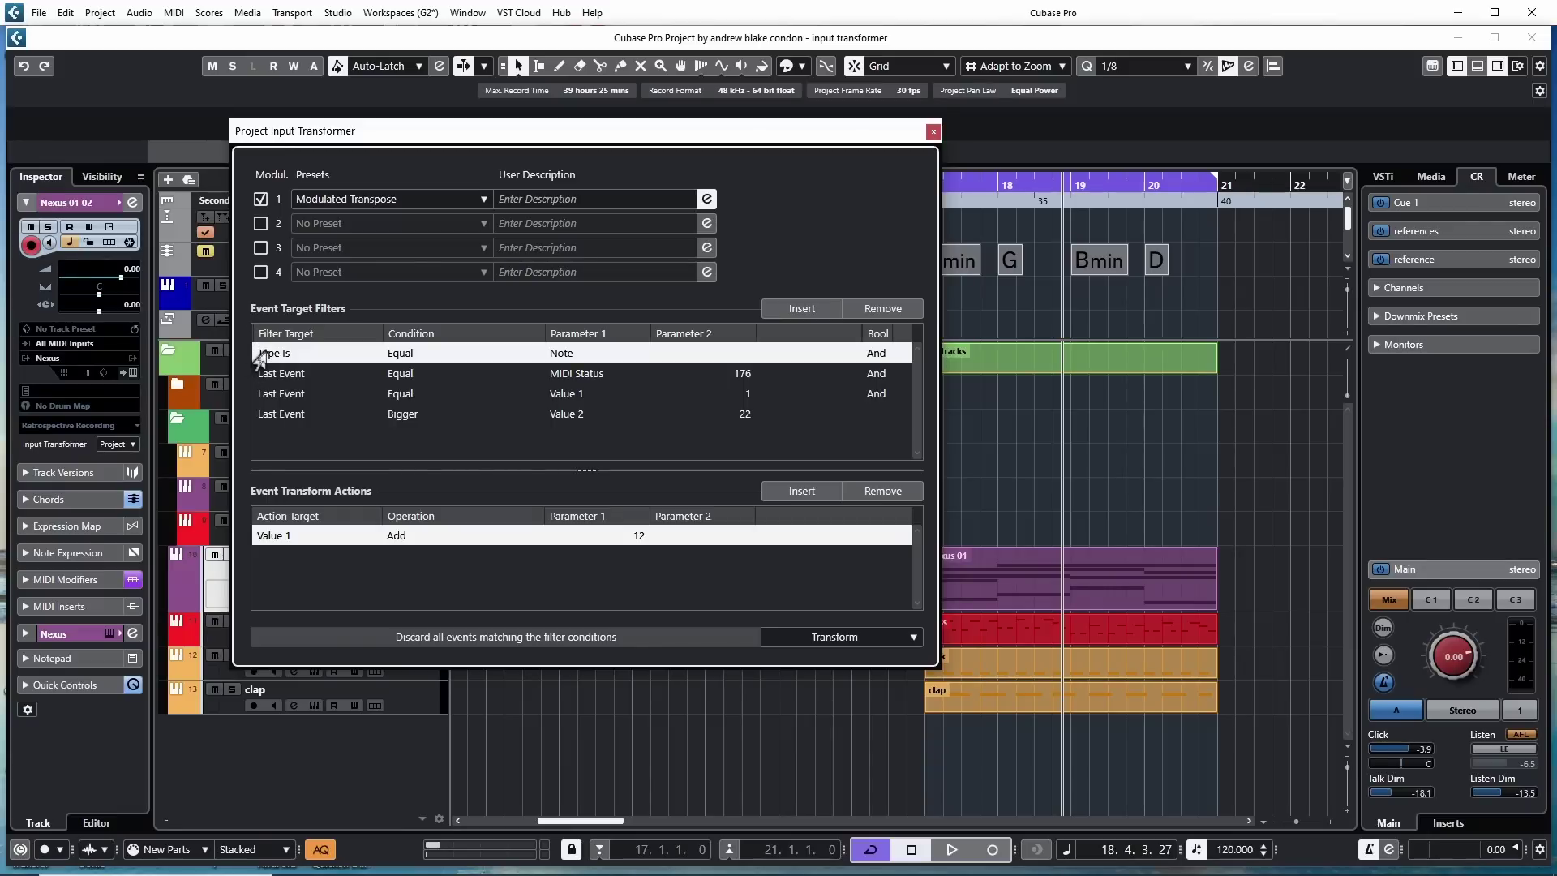
click(260, 354)
click(260, 354)
click(260, 355)
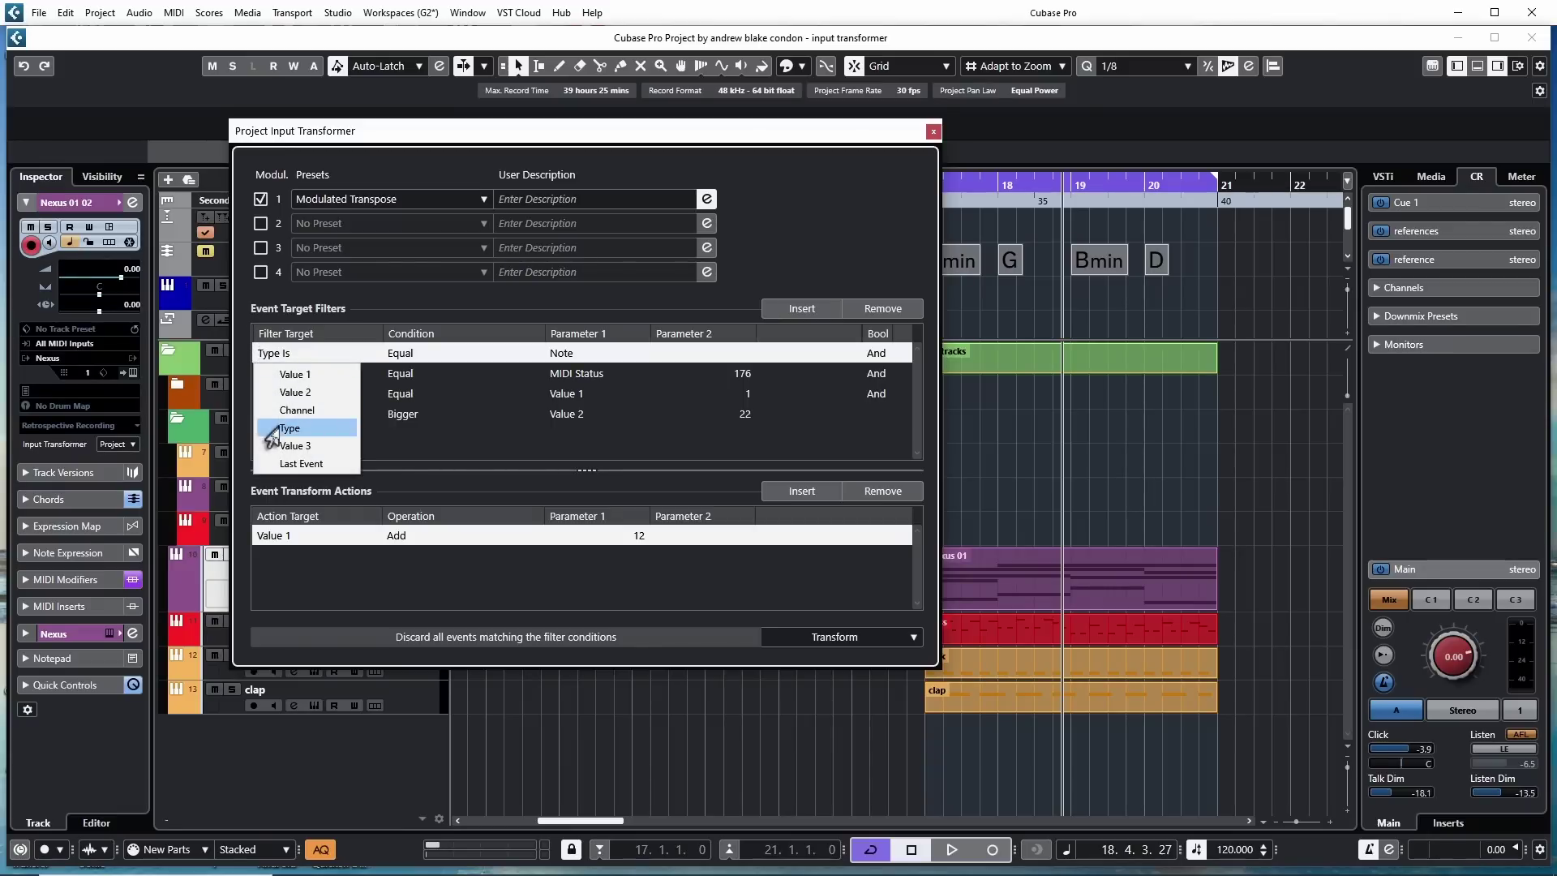
click(281, 357)
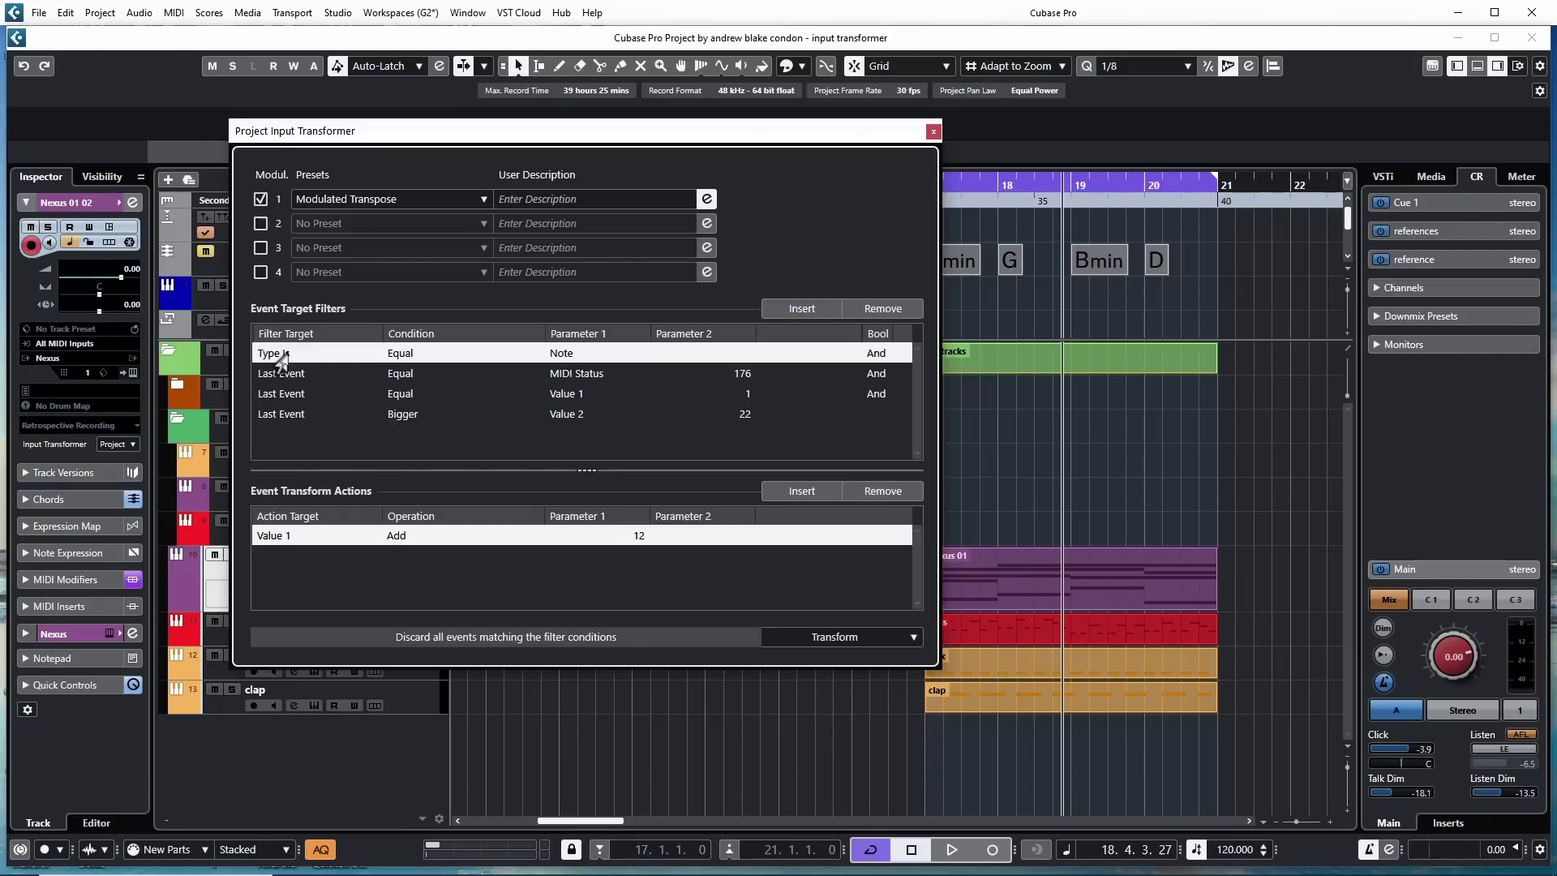
Check the Type Is filter's condition and event types, then search module presets for 'in'
click(391, 362)
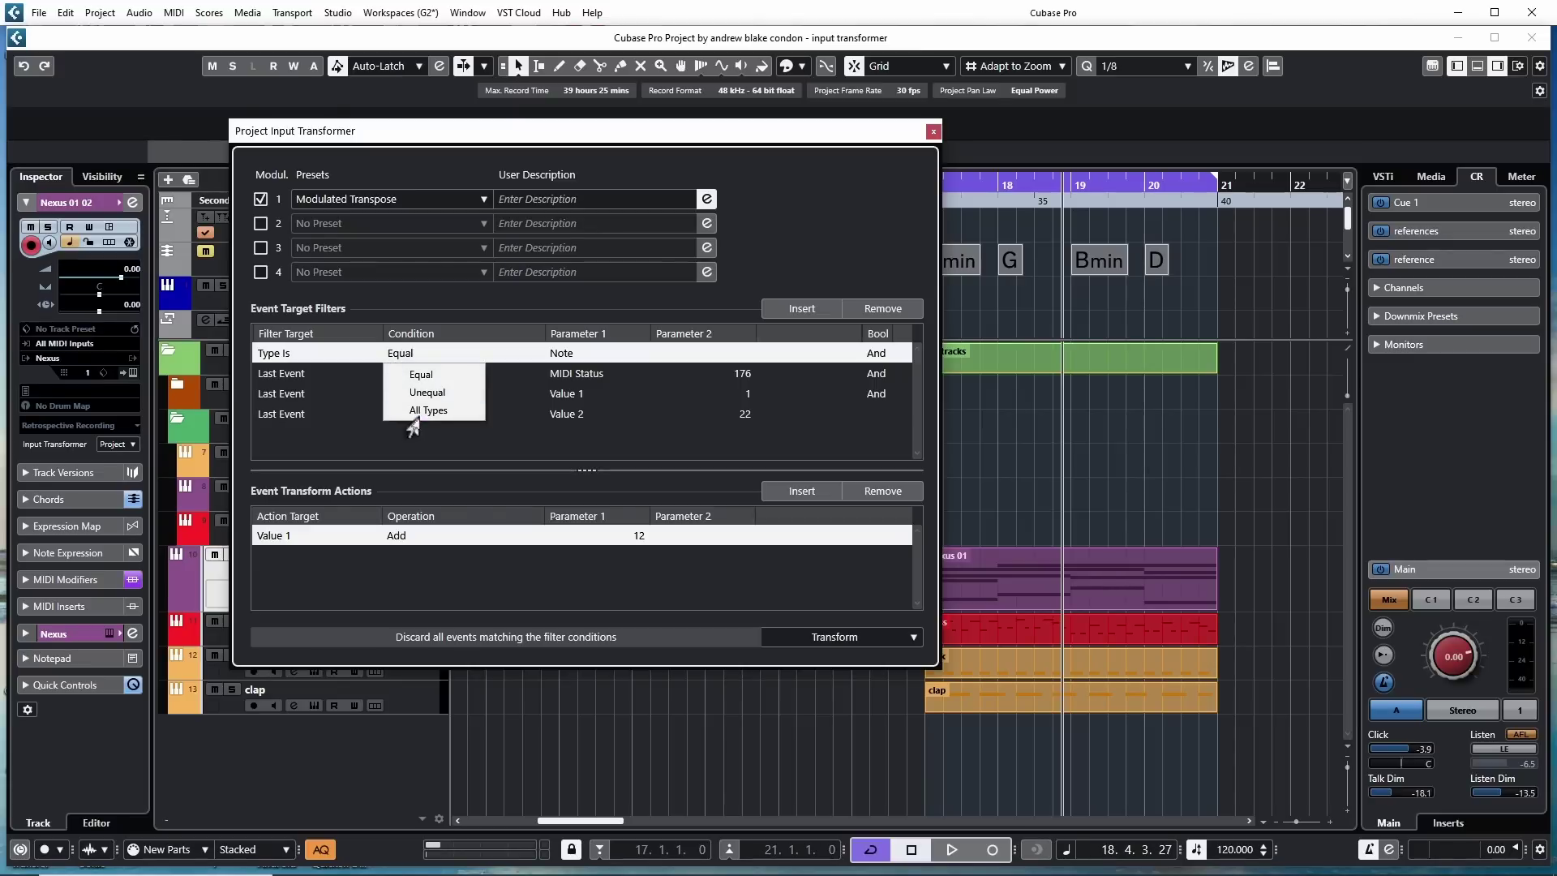
click(402, 356)
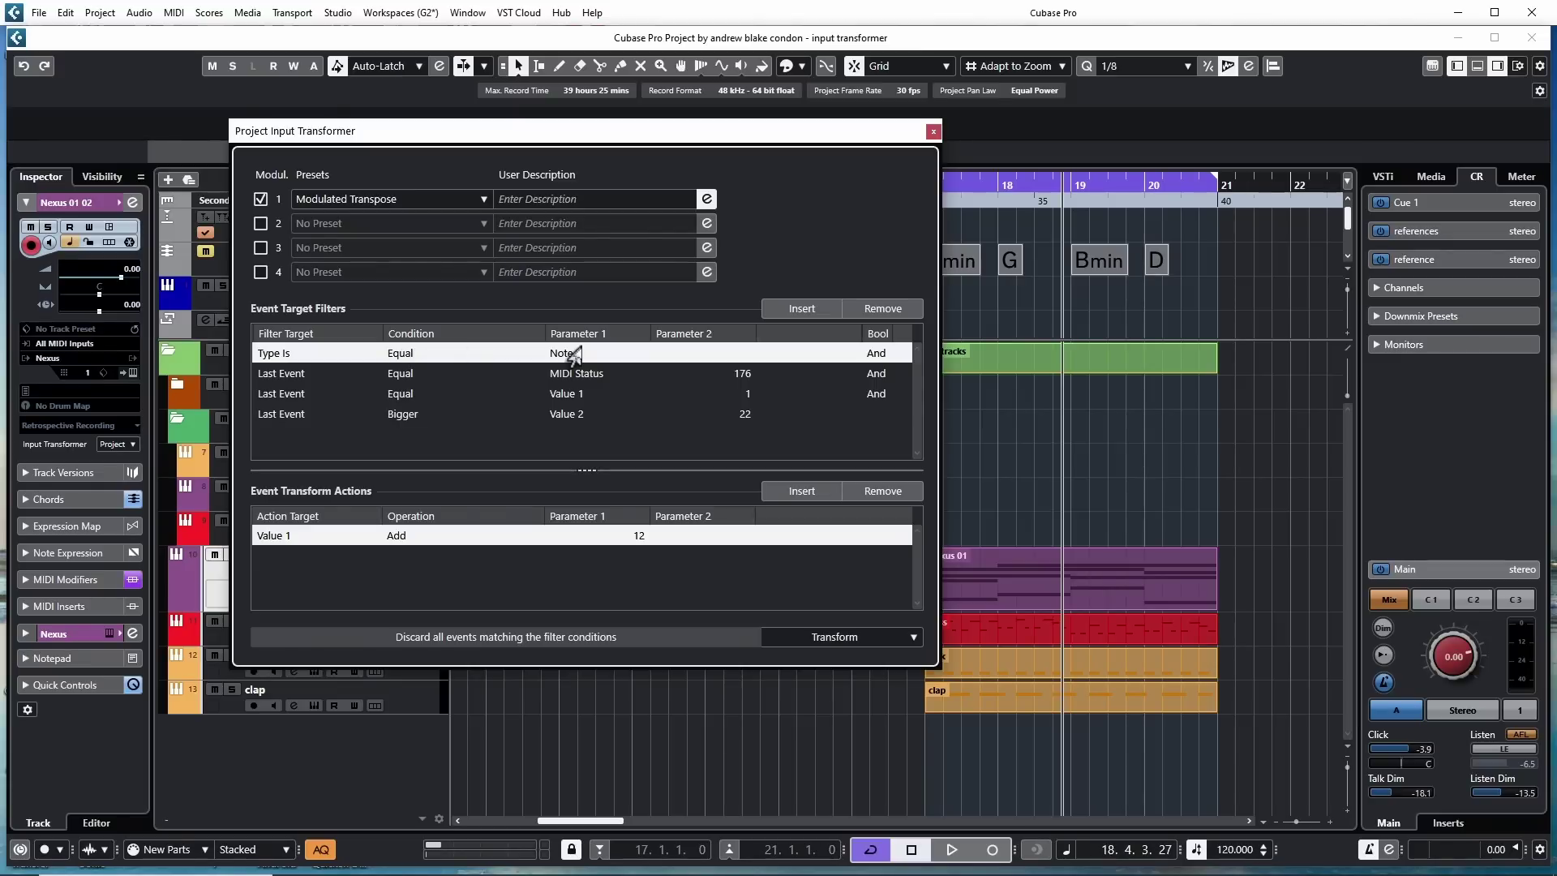
click(545, 356)
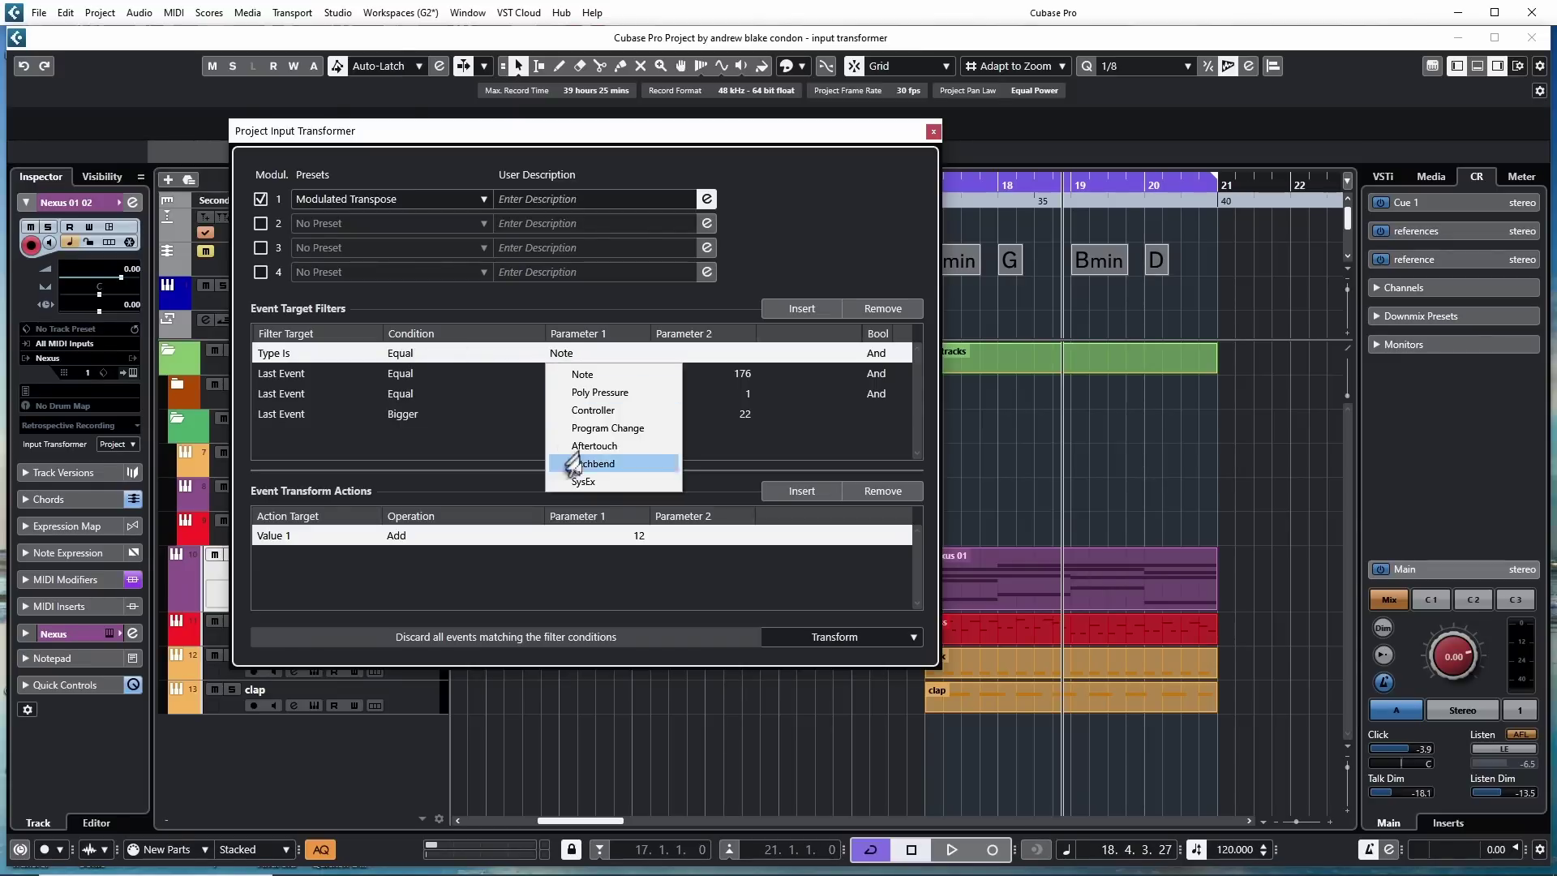
click(539, 351)
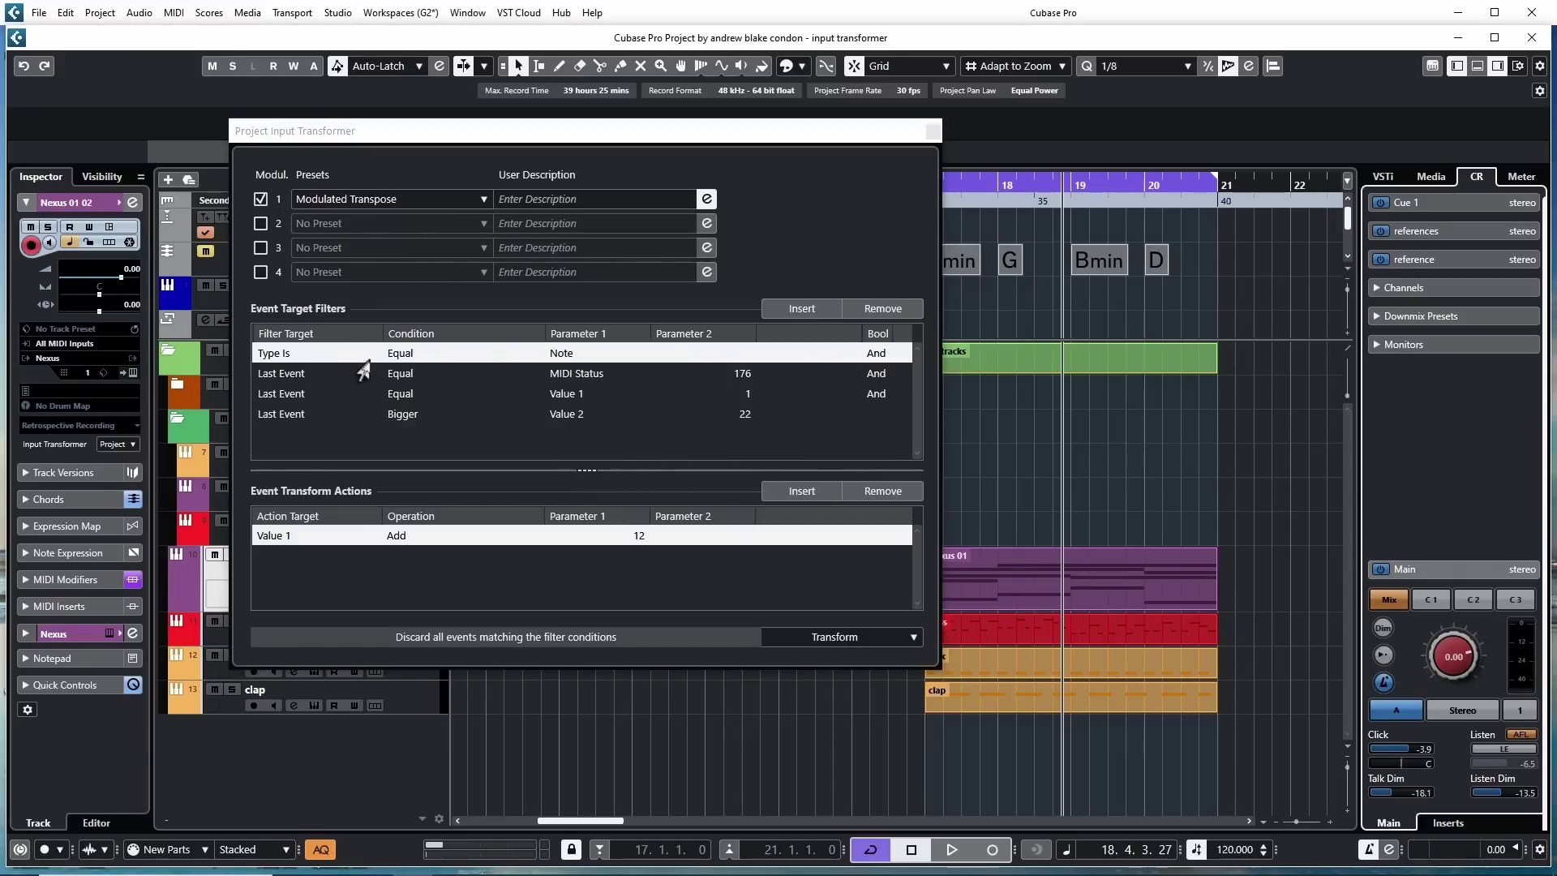
click(374, 199)
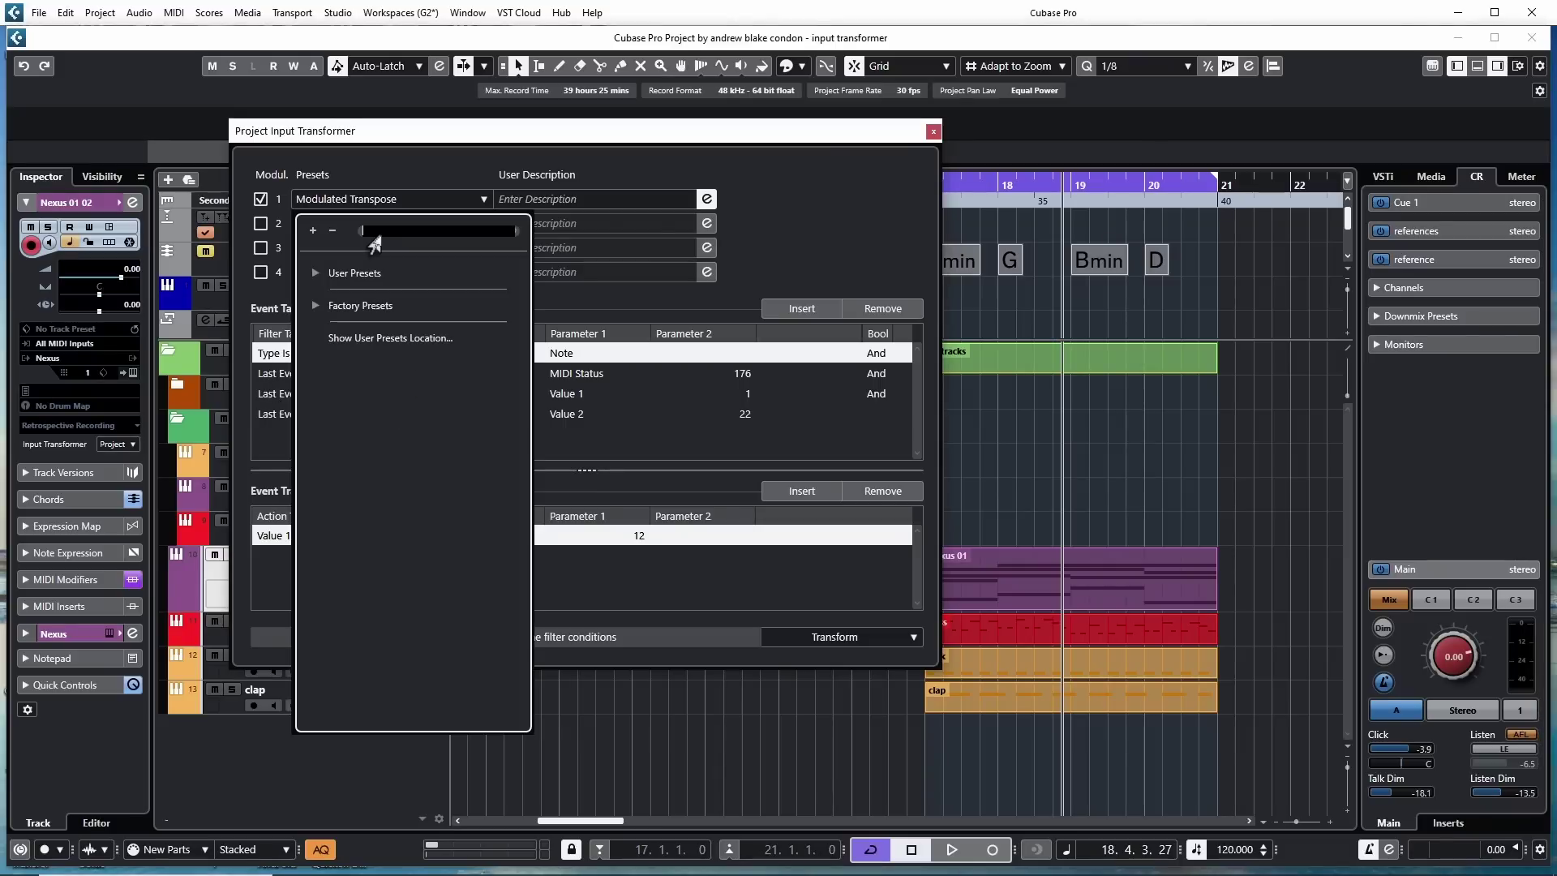
text(in)
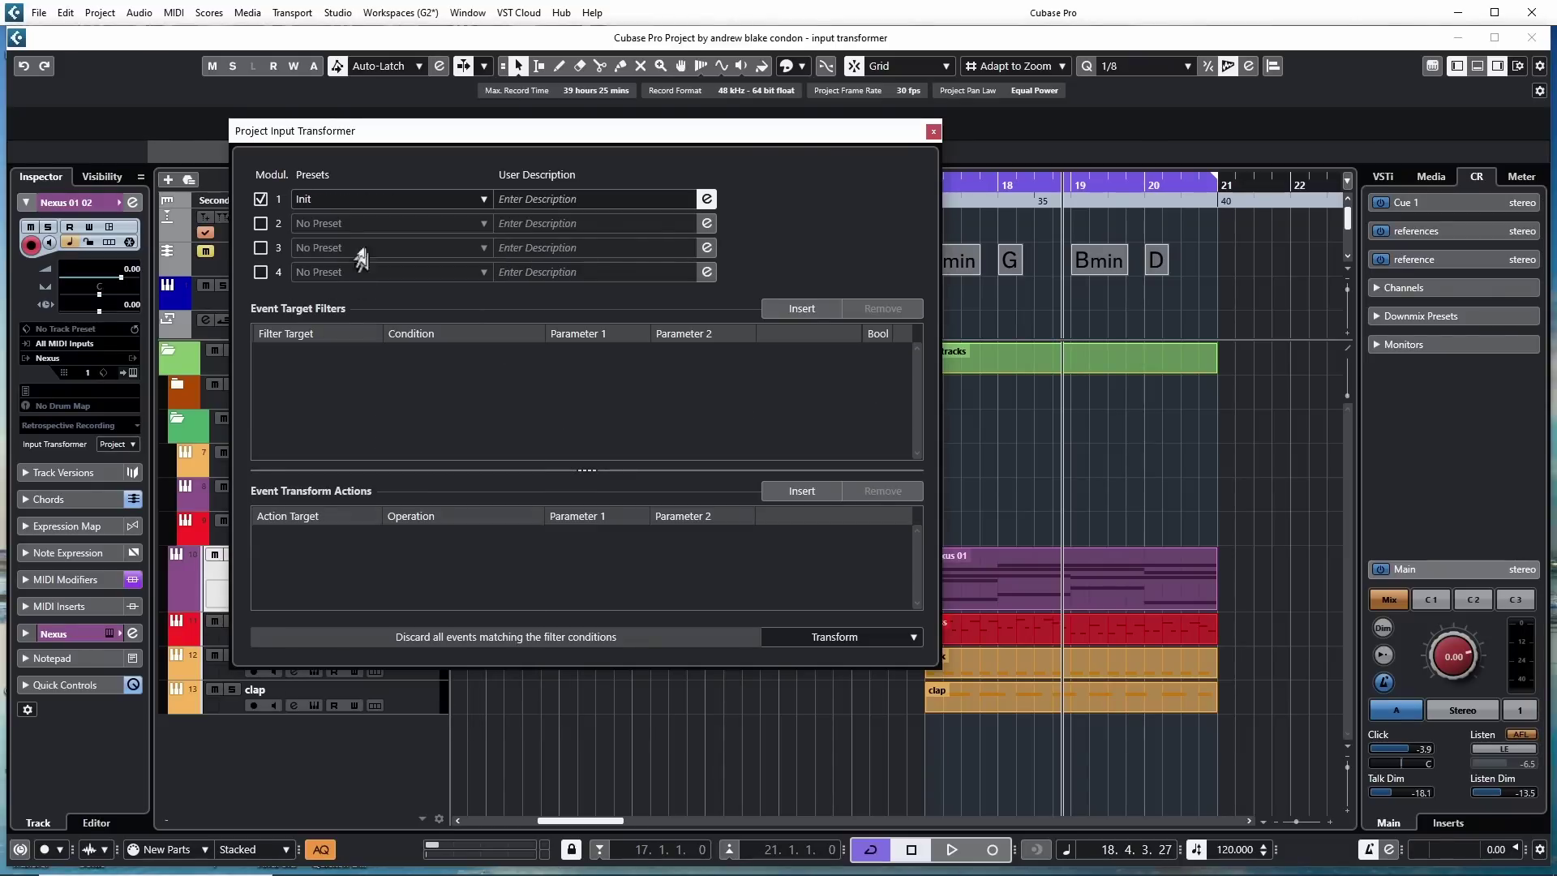
Toggle module 1 and its editor, then insert three Type Is Equal Note filter rows
click(260, 199)
click(260, 199)
click(705, 198)
click(706, 198)
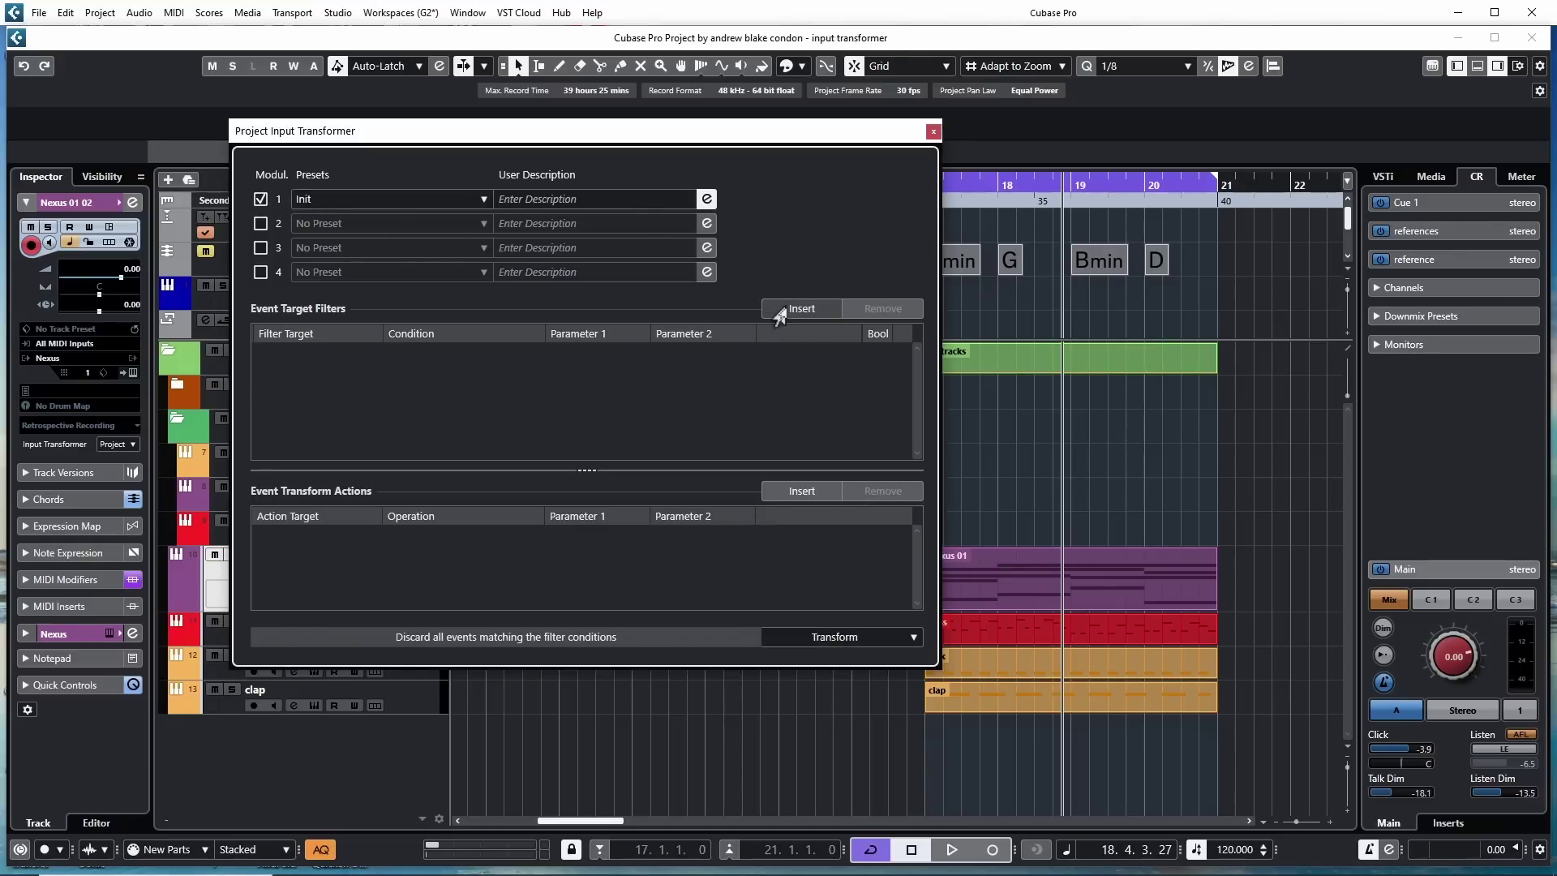
click(785, 310)
click(786, 309)
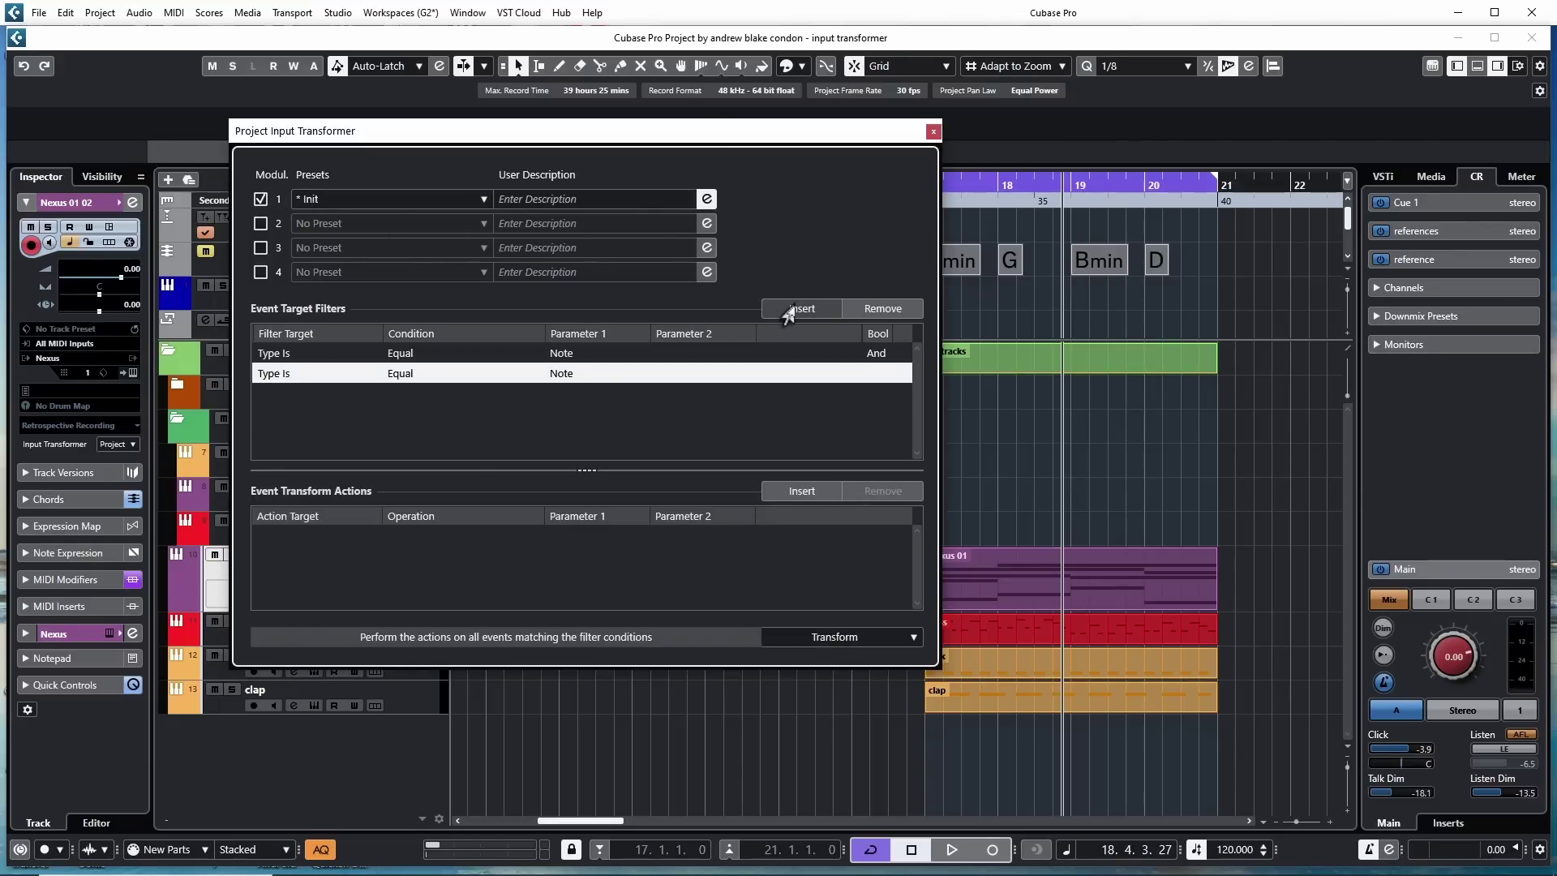
click(785, 310)
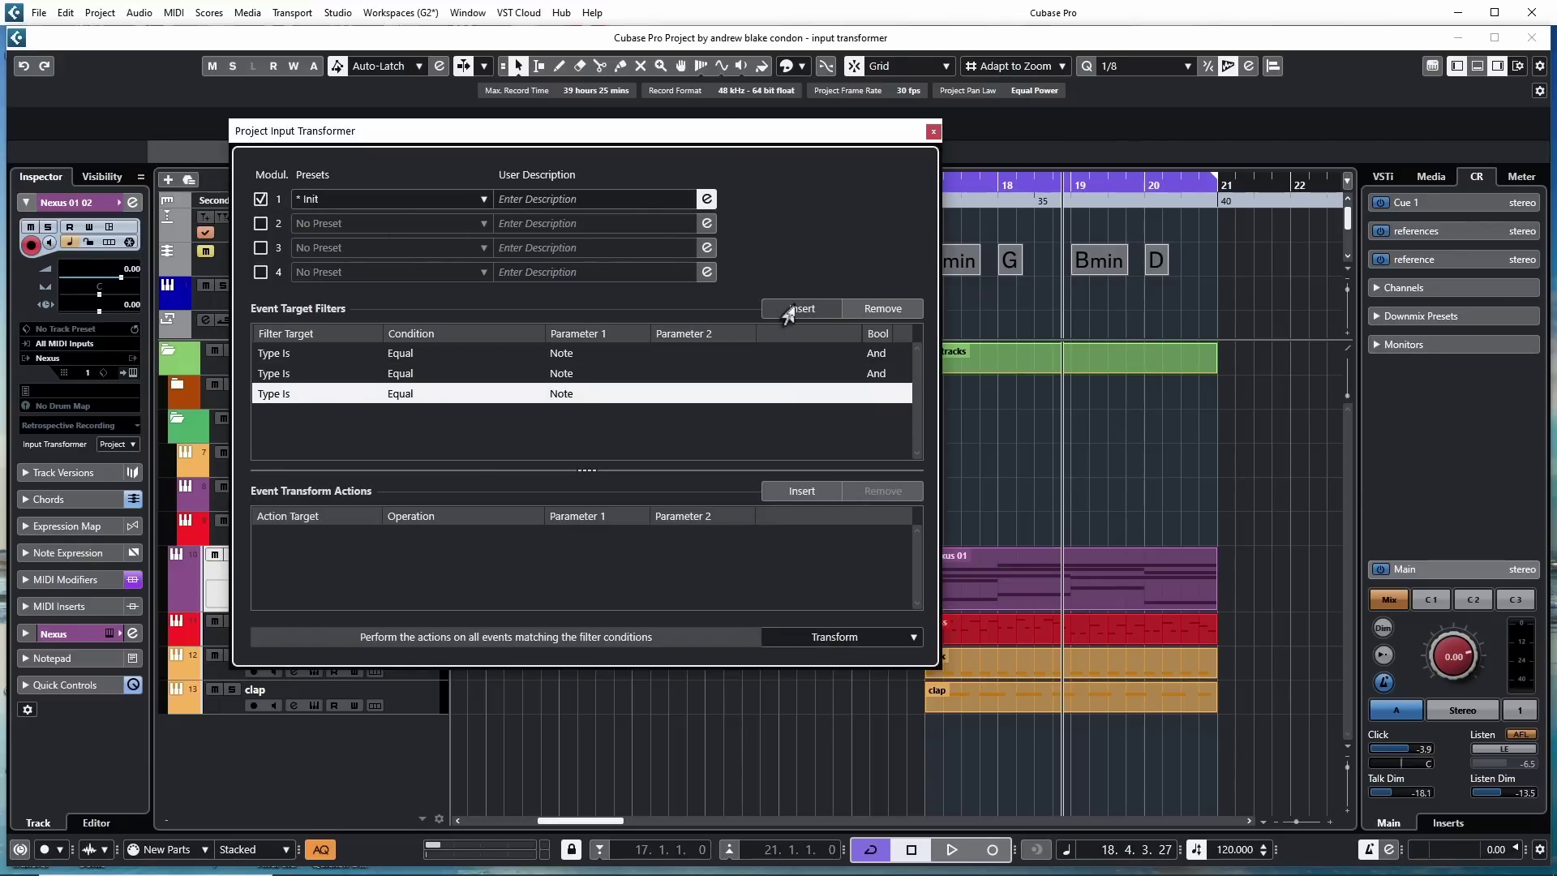
Inspect the first row's options and set its link to the next row to Or
click(262, 355)
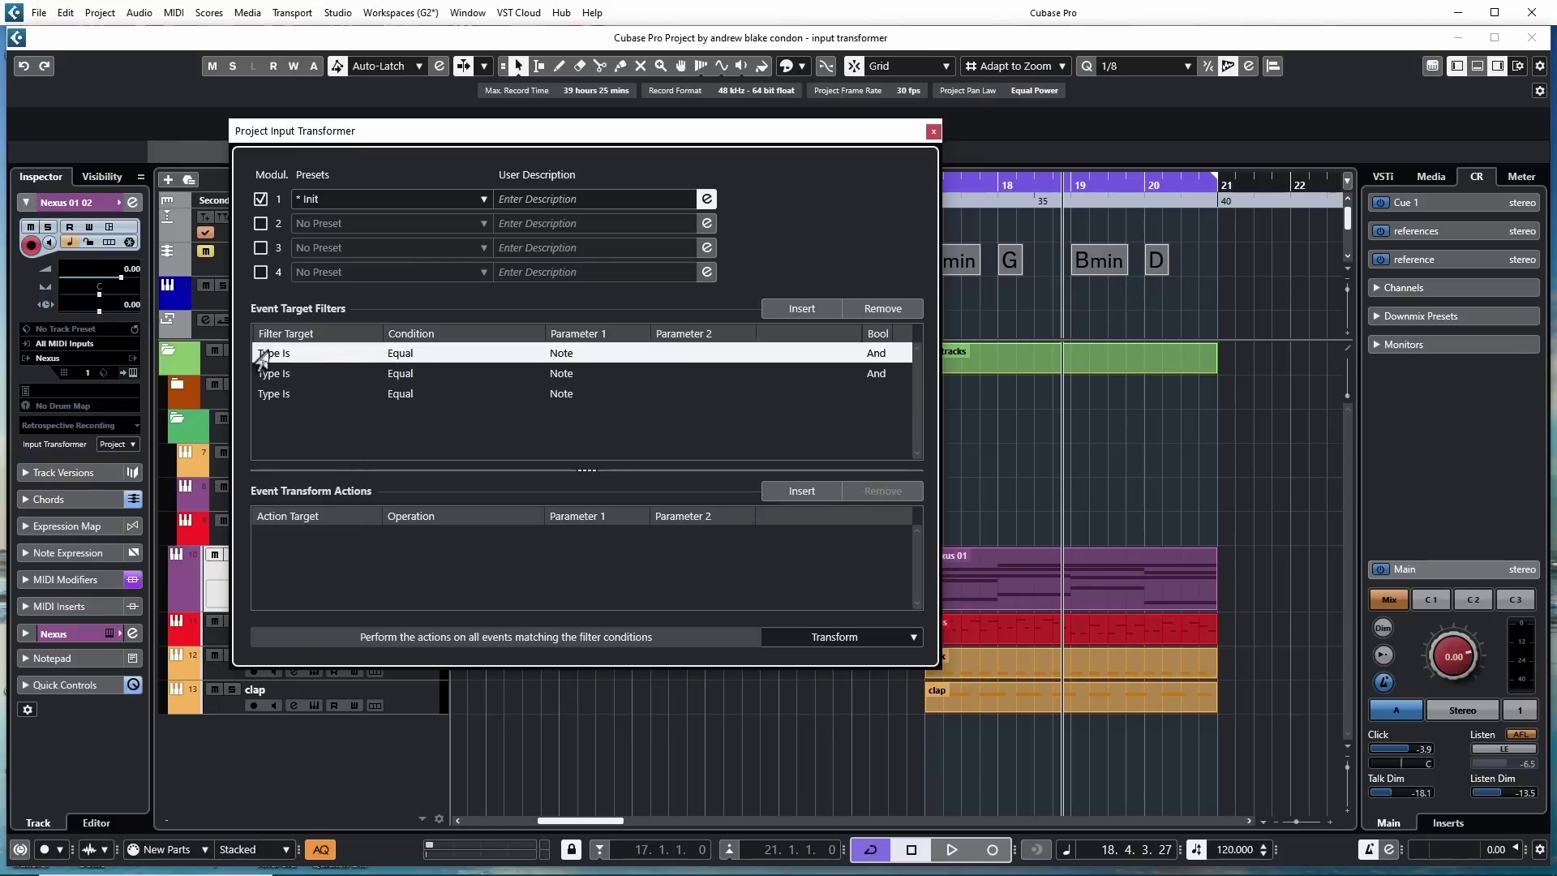
click(392, 356)
click(391, 358)
click(561, 357)
click(562, 359)
click(876, 357)
click(873, 357)
click(874, 356)
Load the Modulated Transpose factory preset into Input Transformer module 1
click(356, 199)
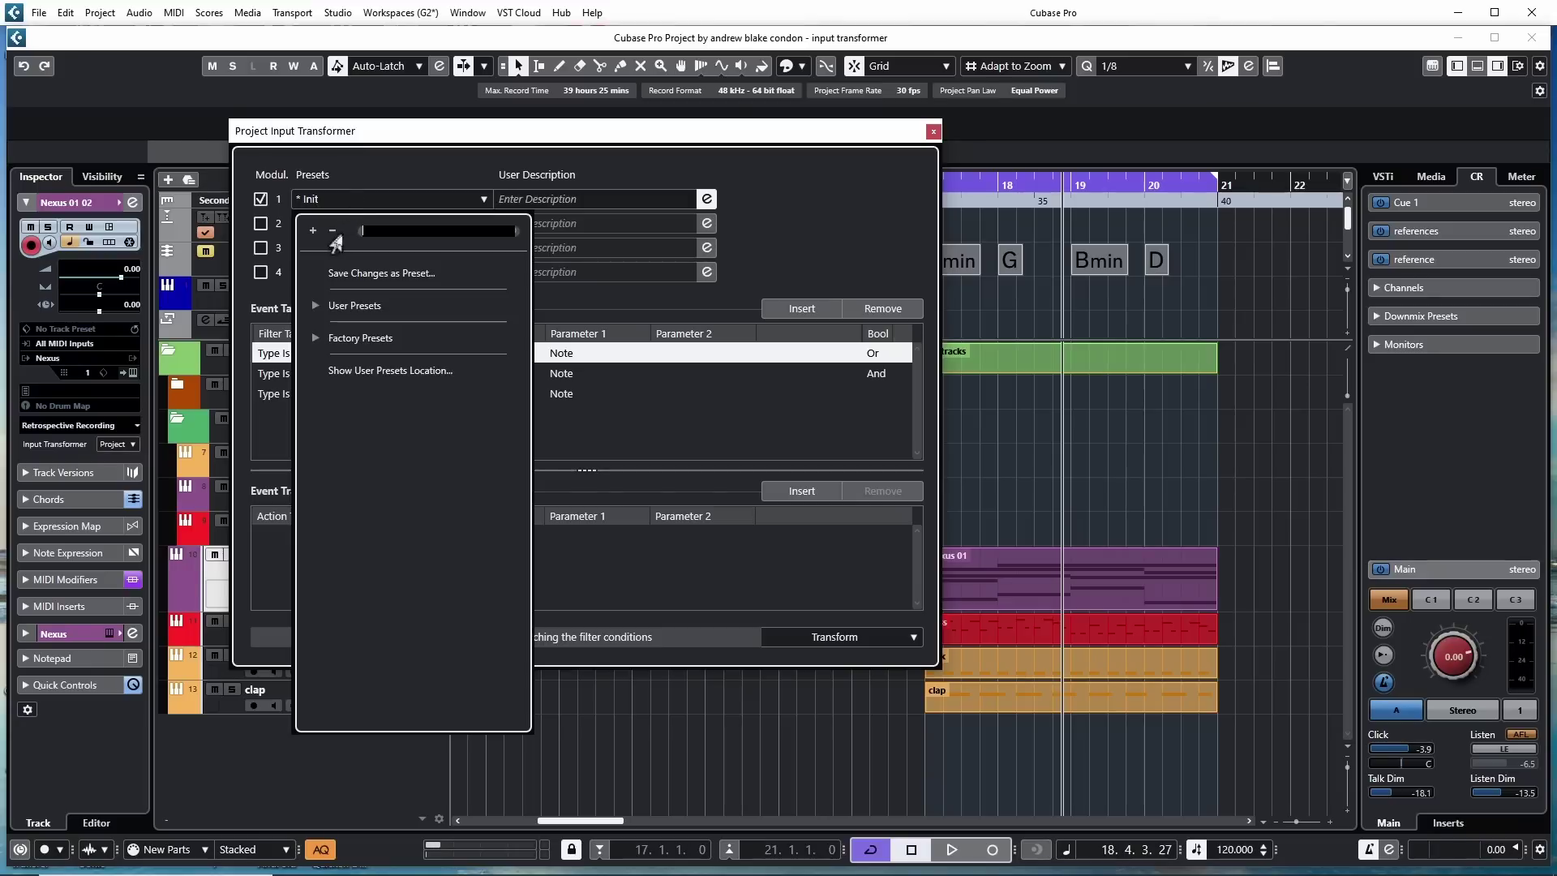
click(315, 338)
click(448, 385)
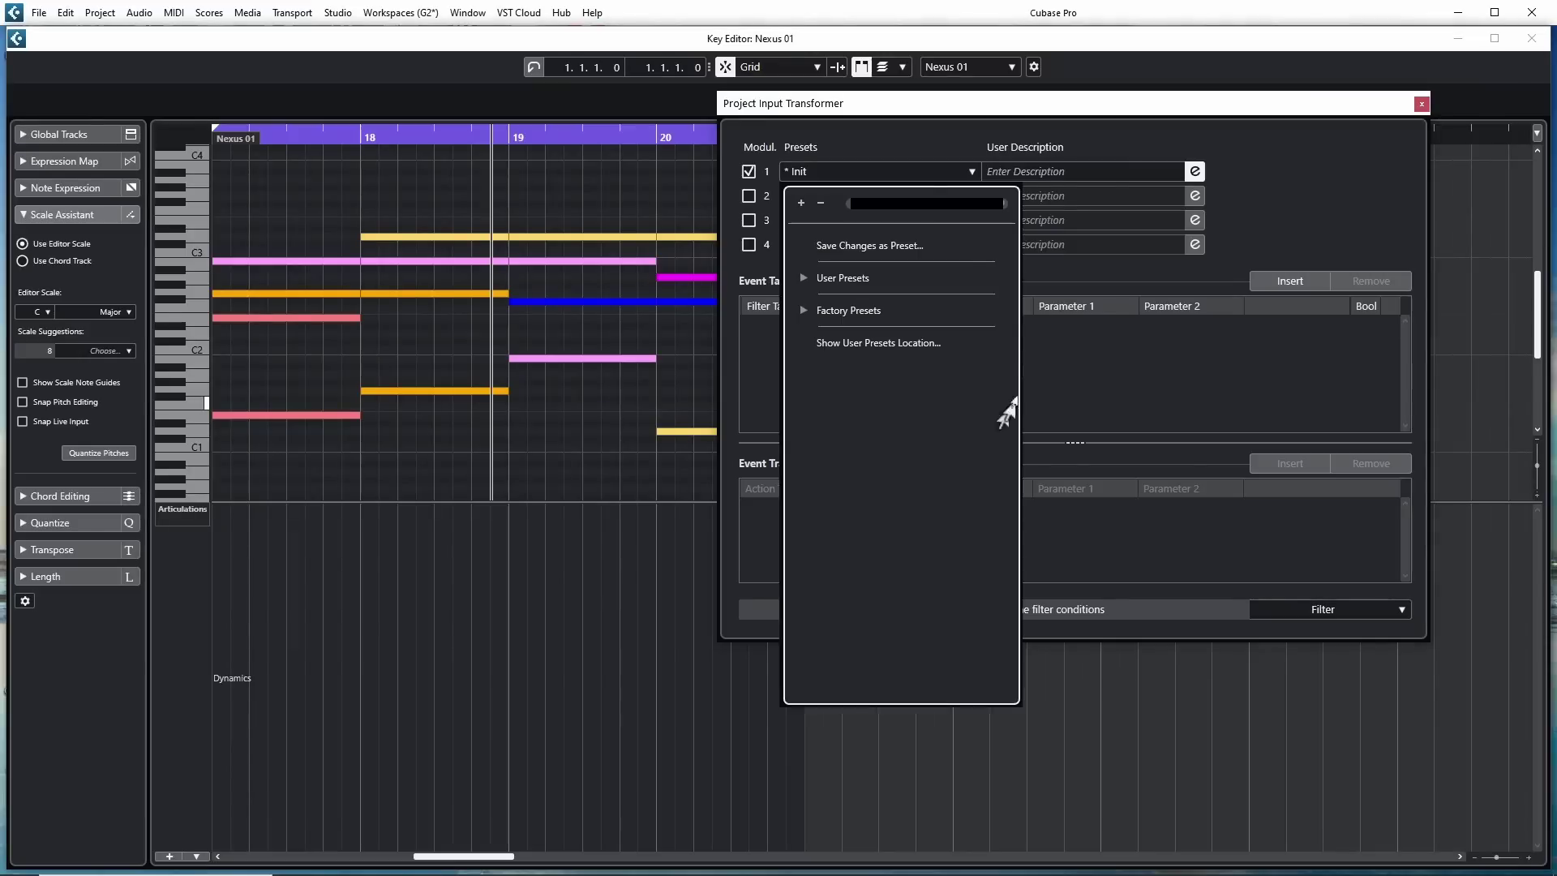
Add a Type Is Equal Note filter row, retarget it to Value 1, and edit its C-2 pitch
click(844, 166)
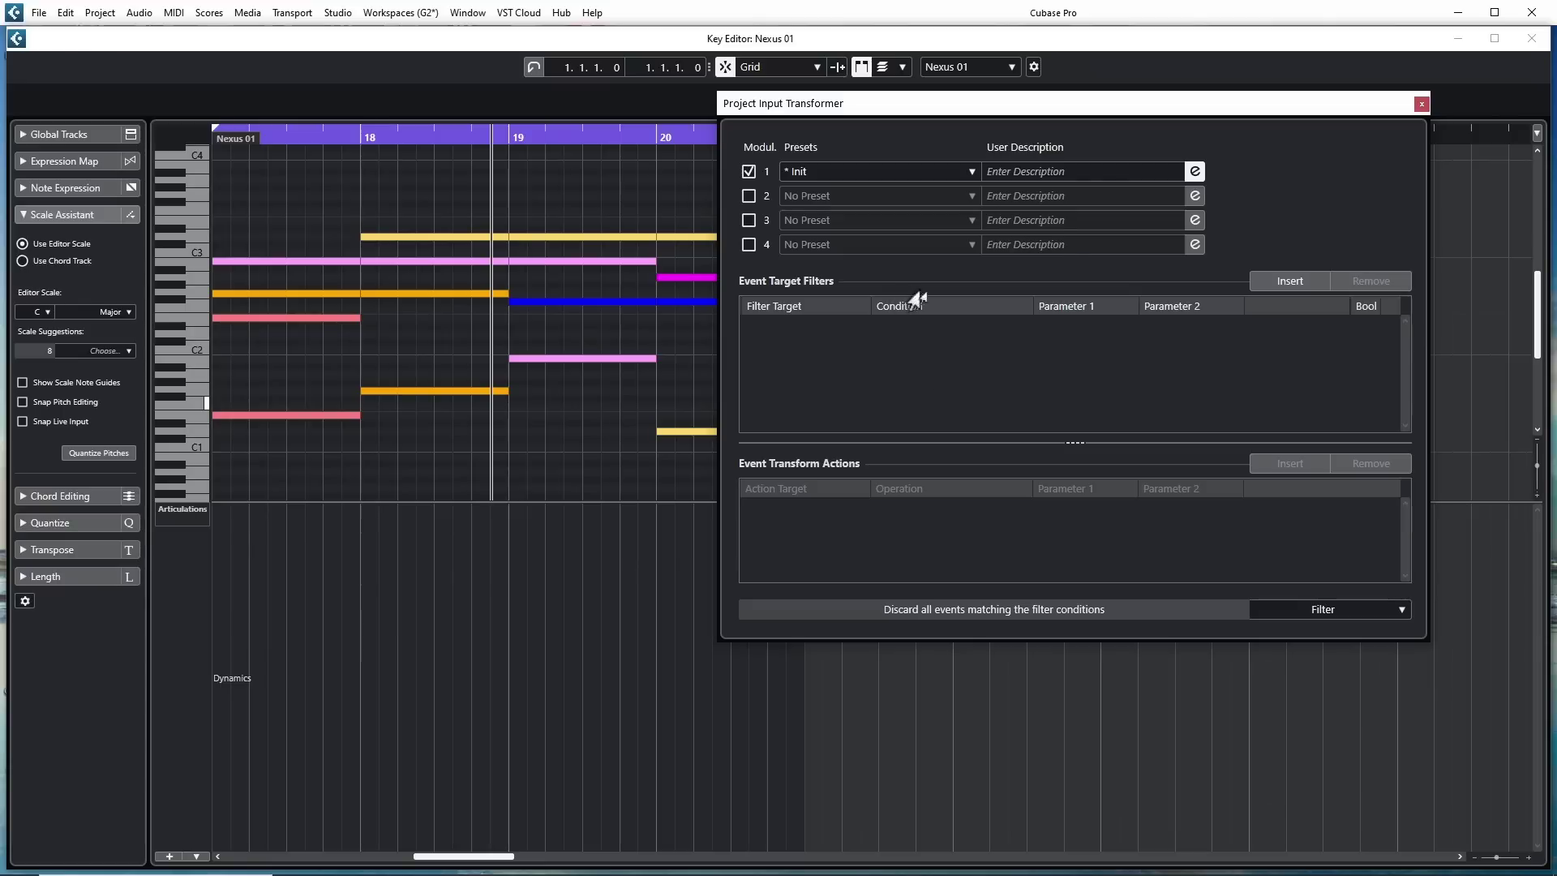
click(1277, 286)
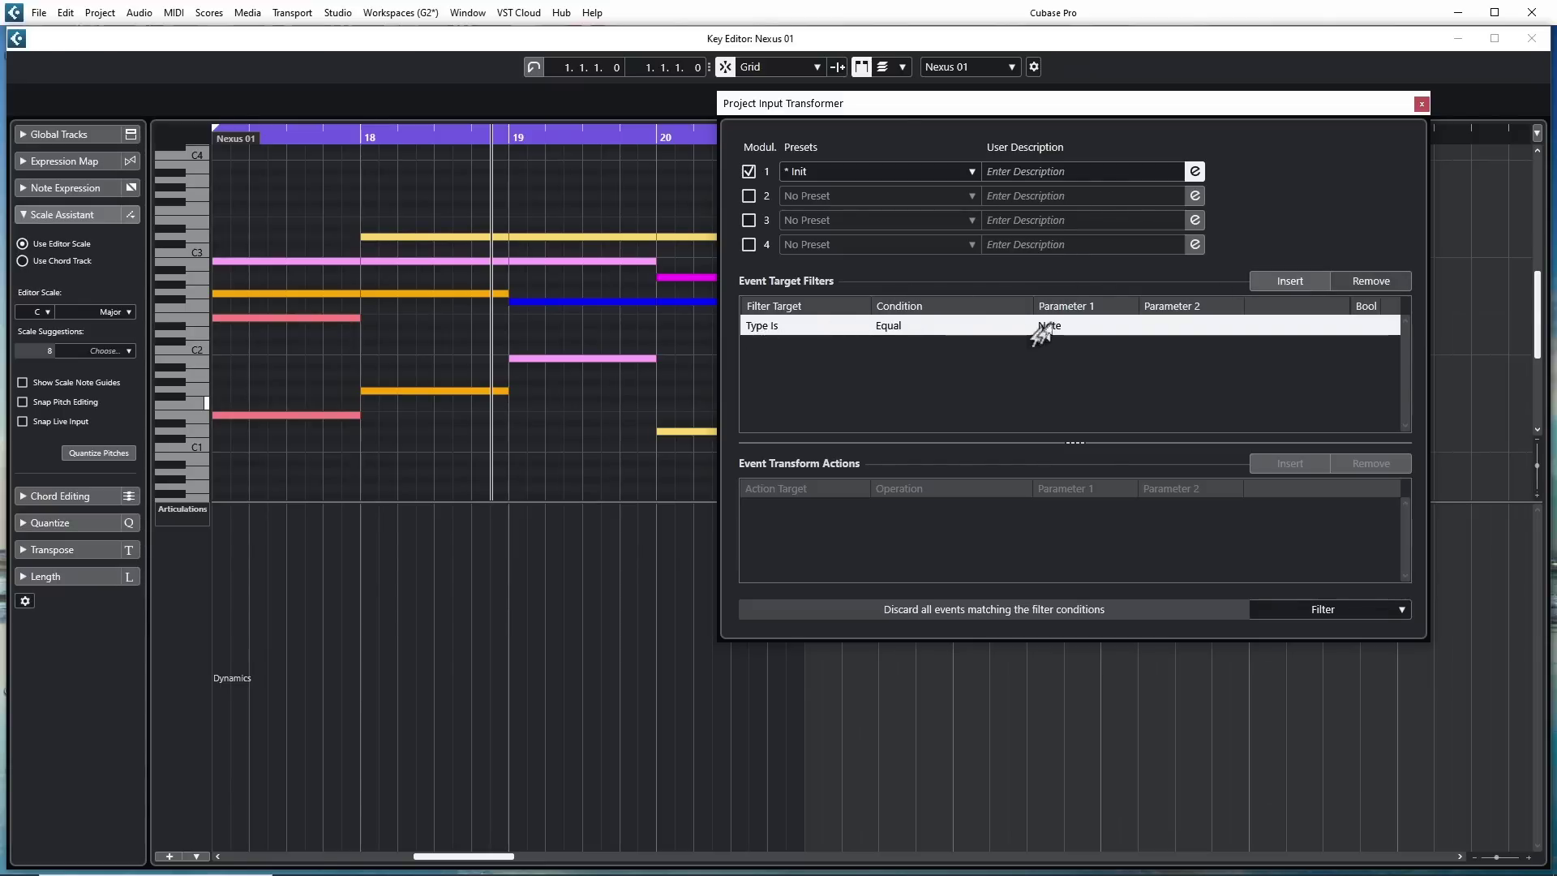
click(751, 328)
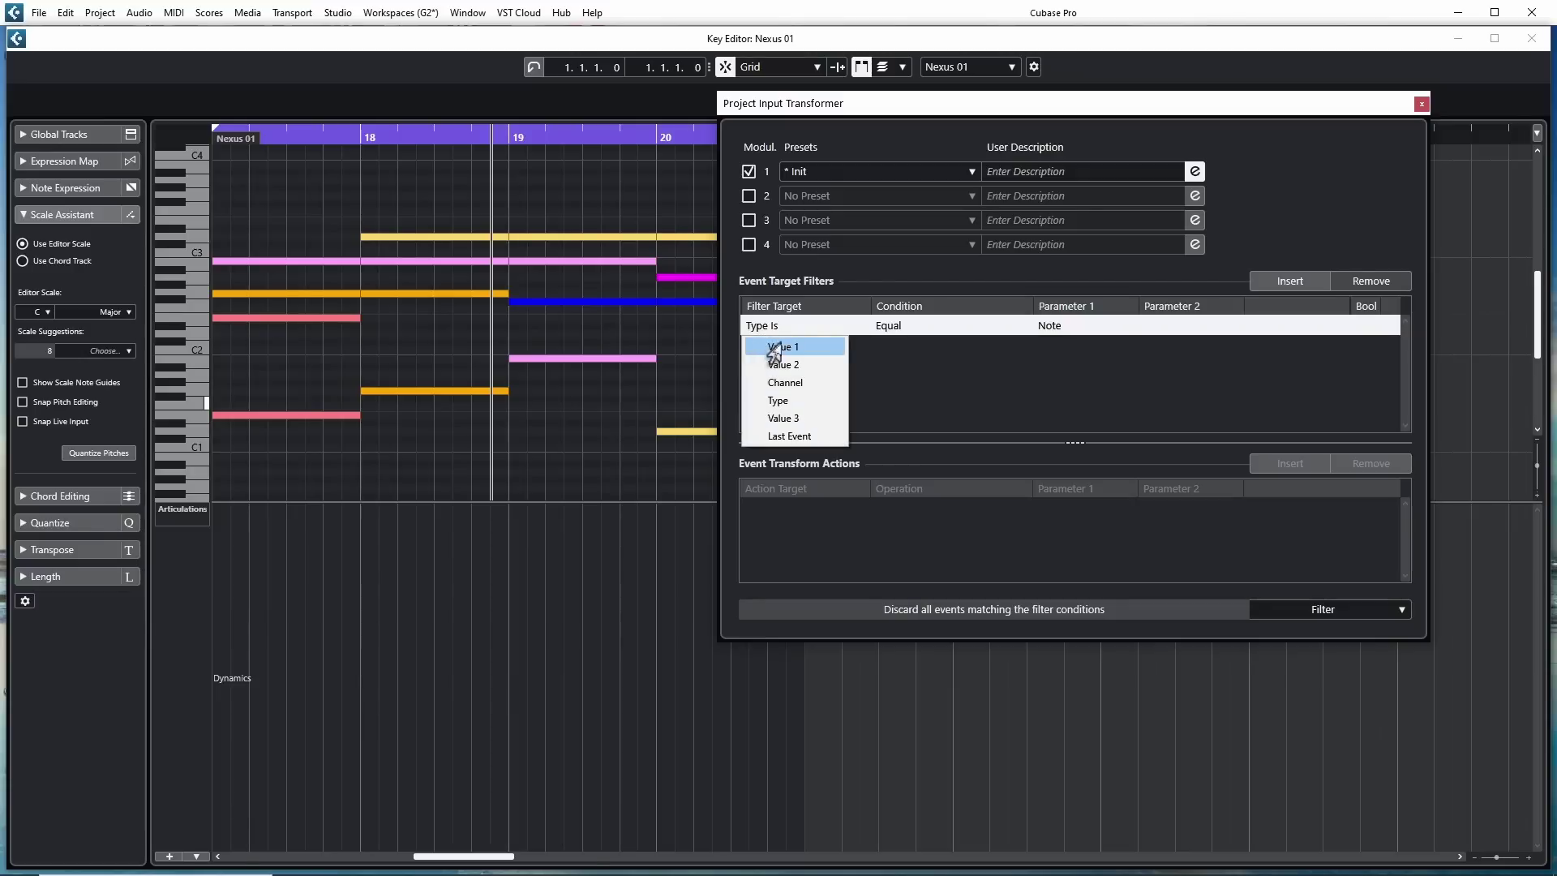
click(774, 348)
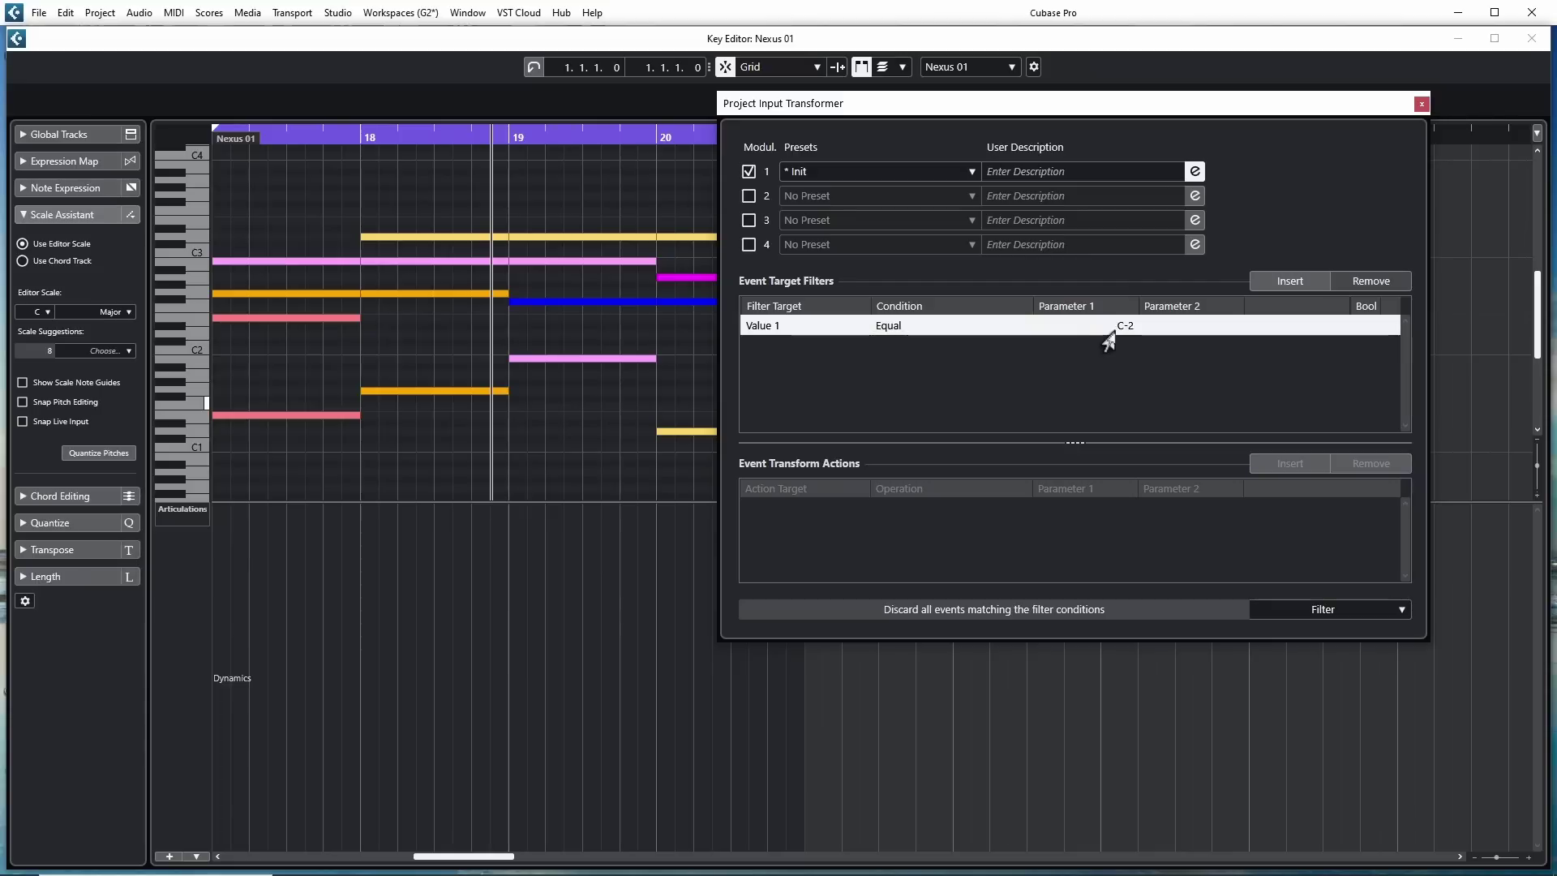
click(1094, 329)
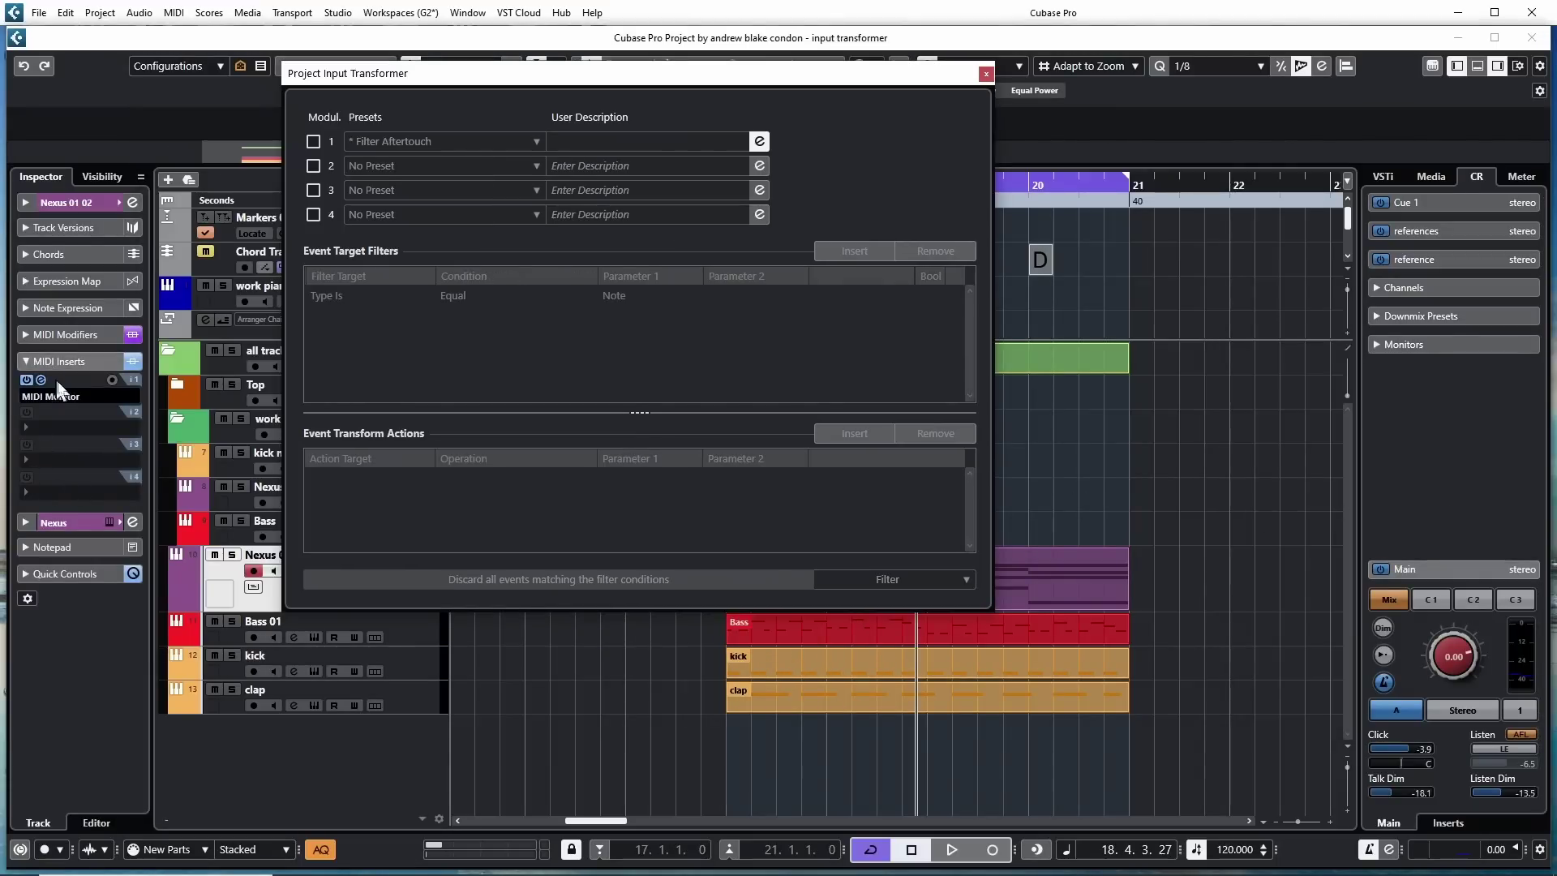
Insert MIDI Monitor on the track and move its window up beside the Input Transformer
click(57, 394)
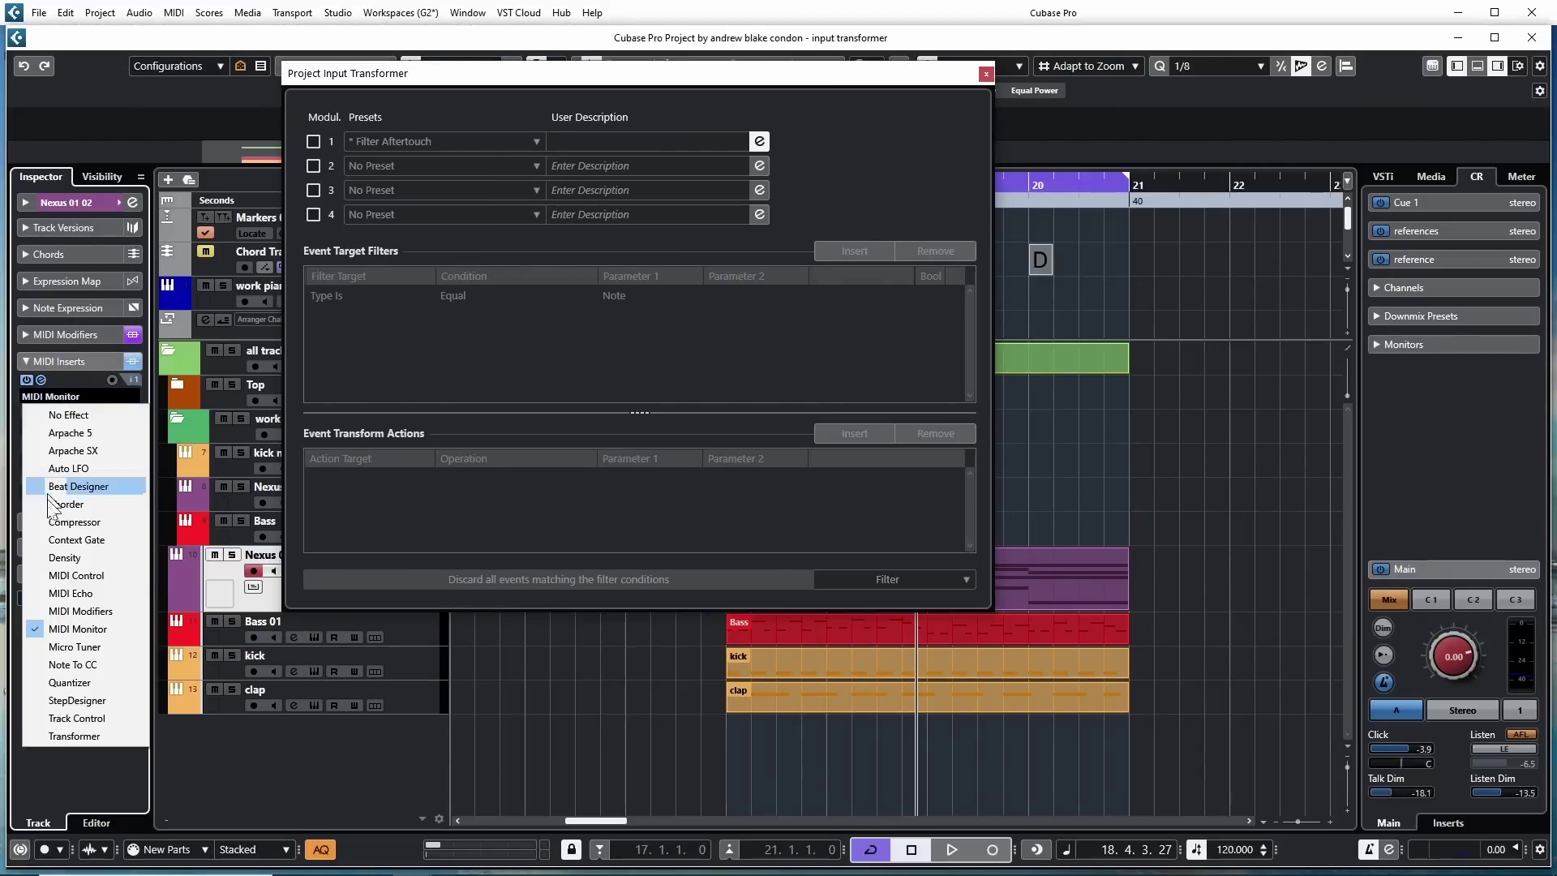
click(85, 634)
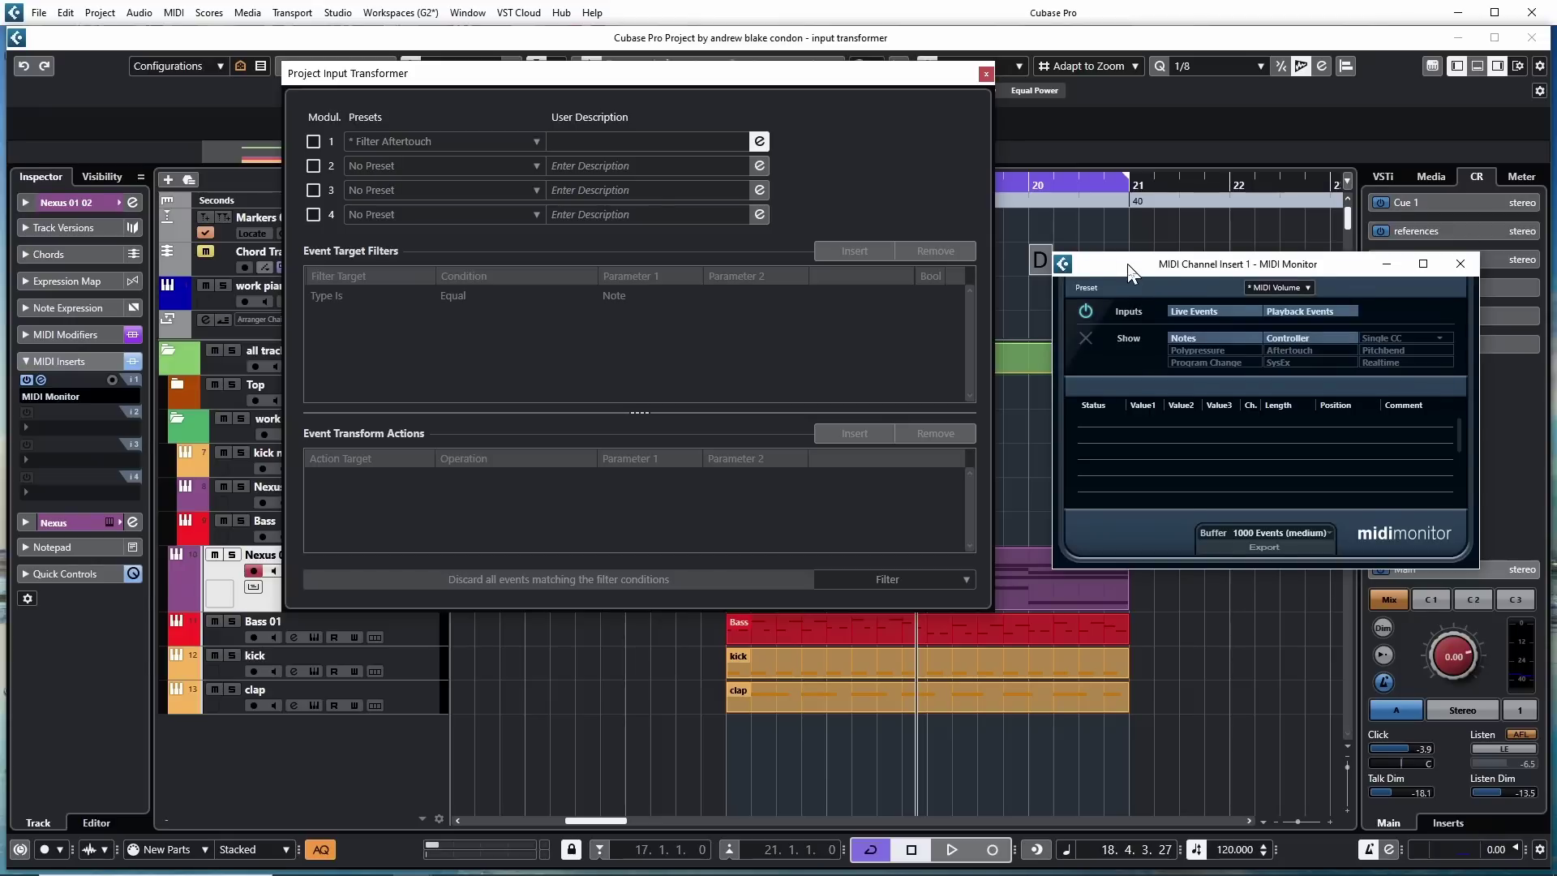
drag(1128, 263, 1105, 227)
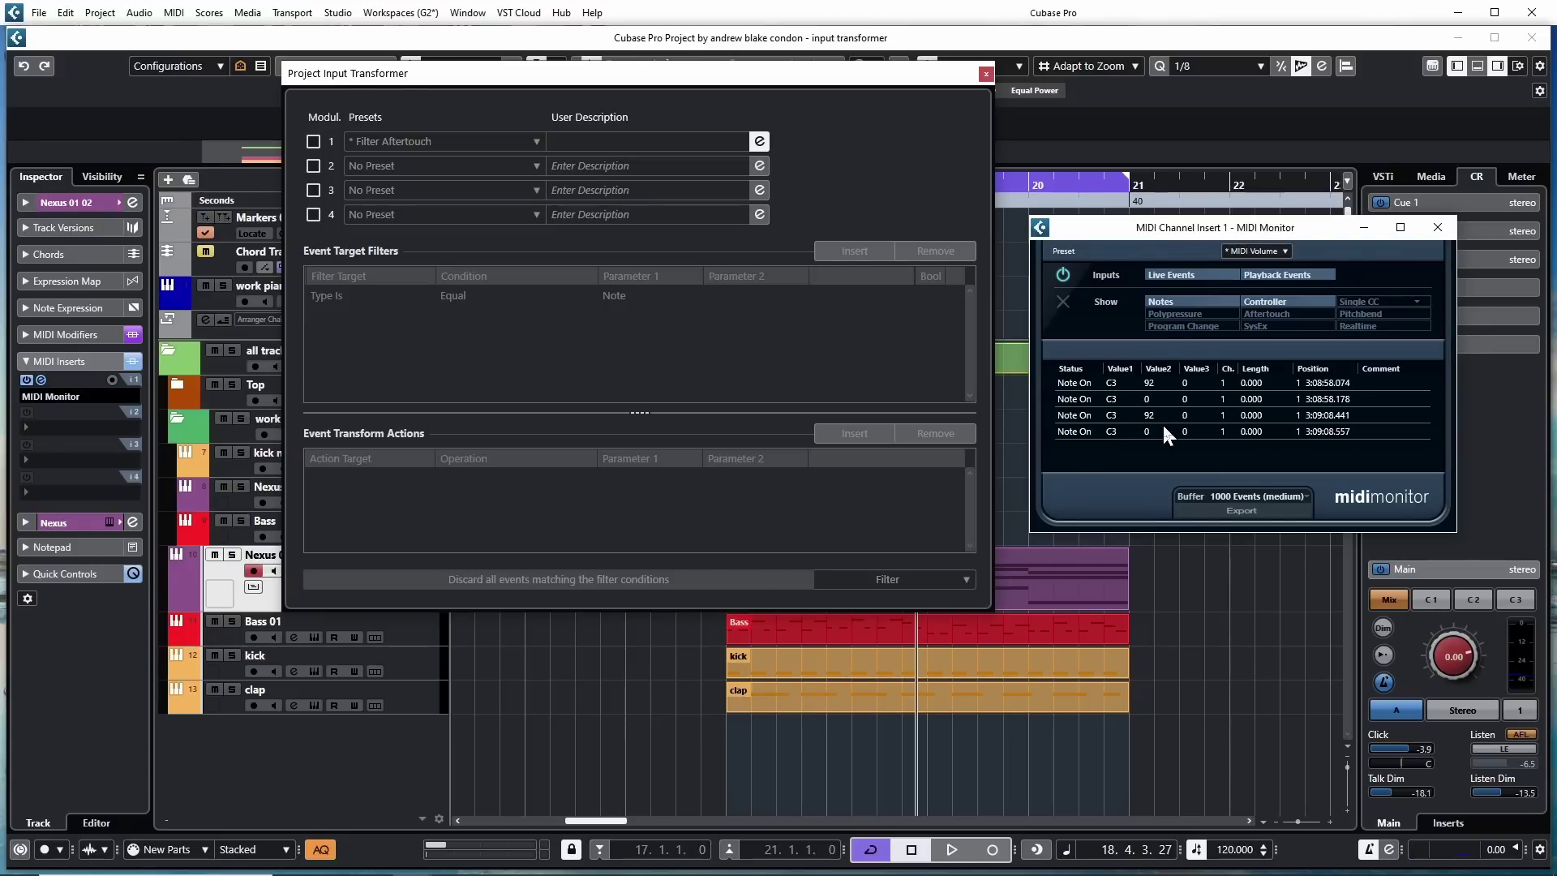
Clear MIDI Monitor, enable module 1 with Filter Aftertouch, and change its filtered type to Note
click(1061, 302)
click(406, 136)
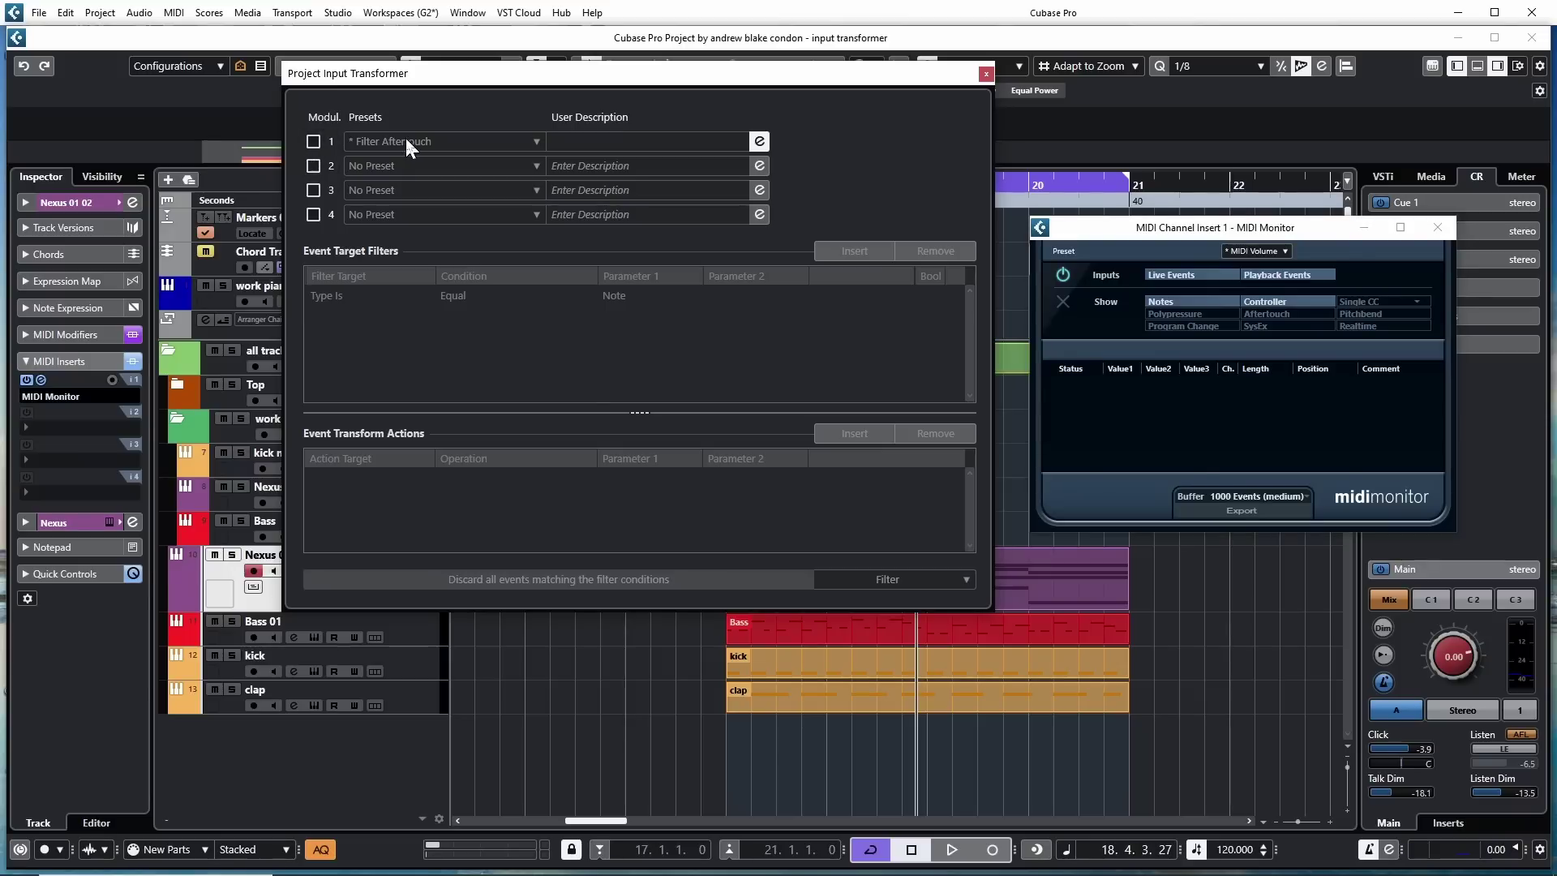
click(313, 140)
click(369, 281)
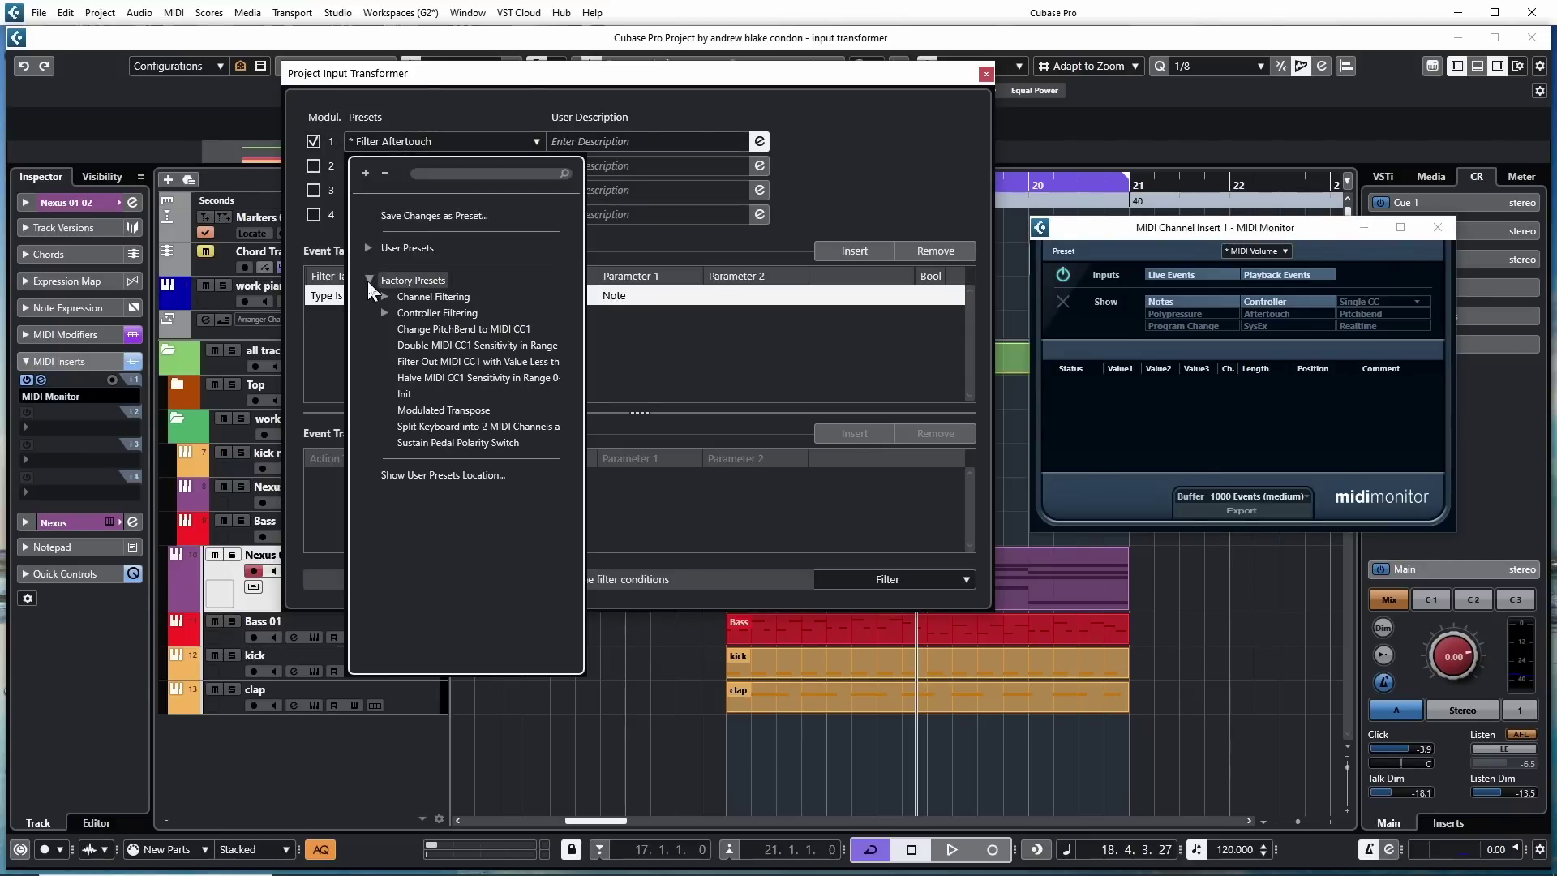
click(385, 313)
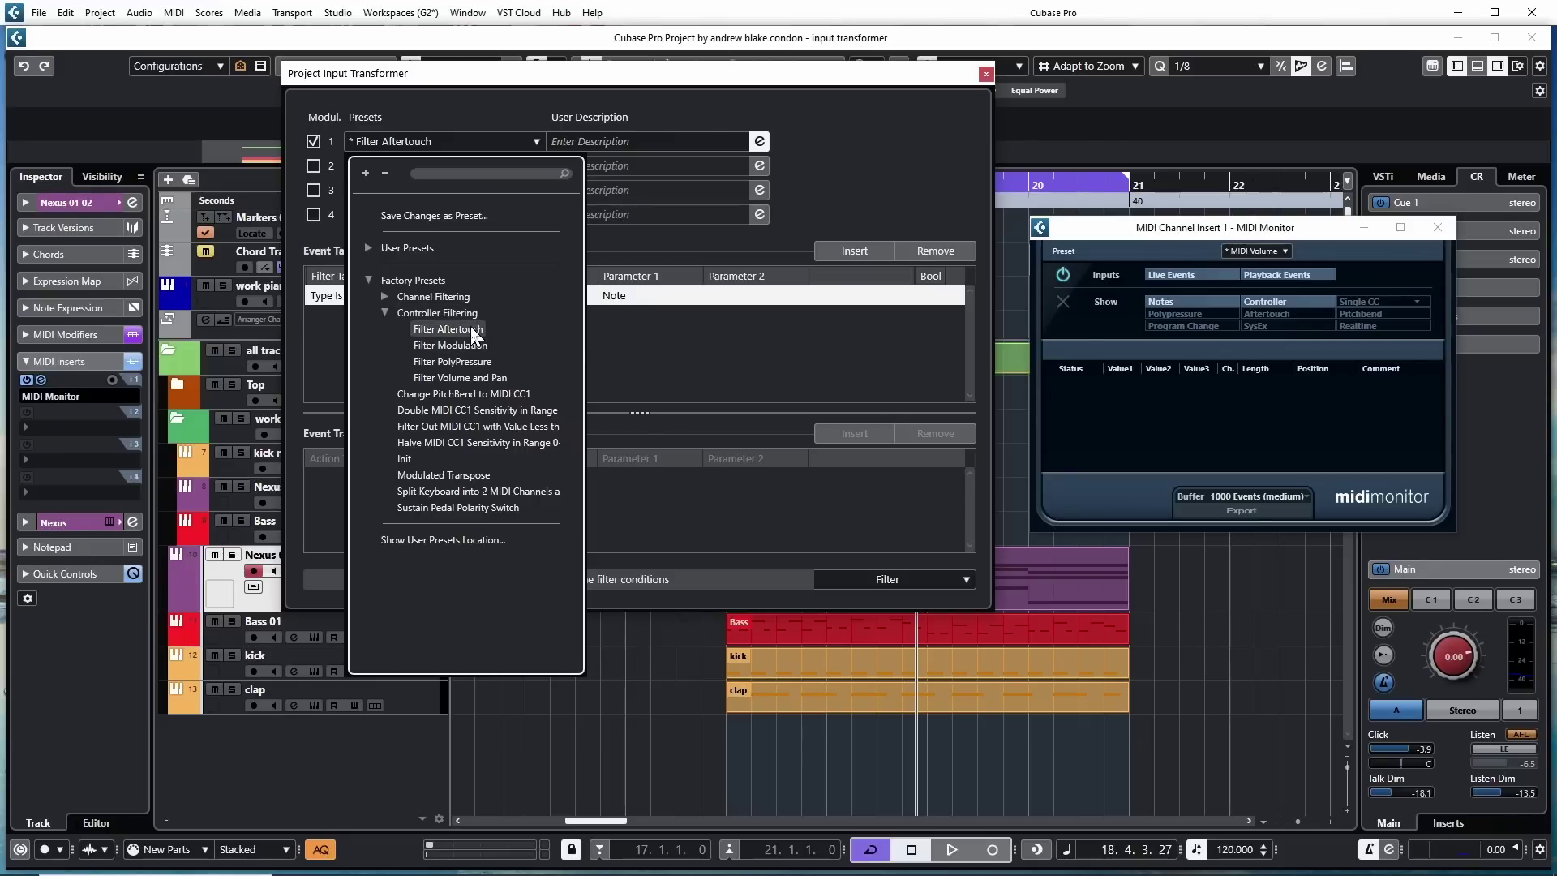
click(448, 329)
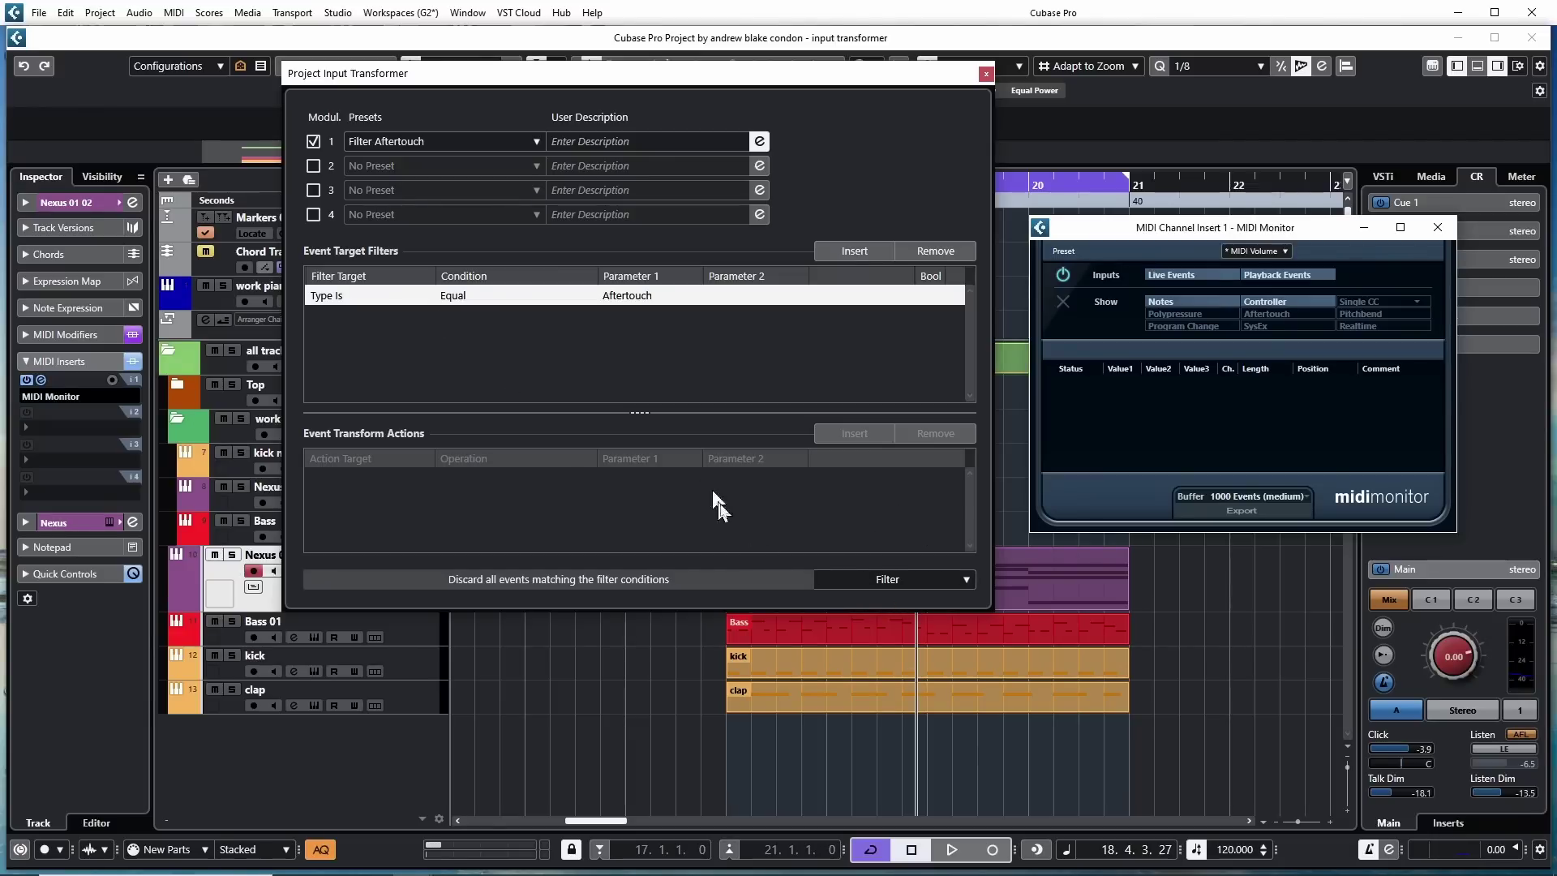
click(625, 296)
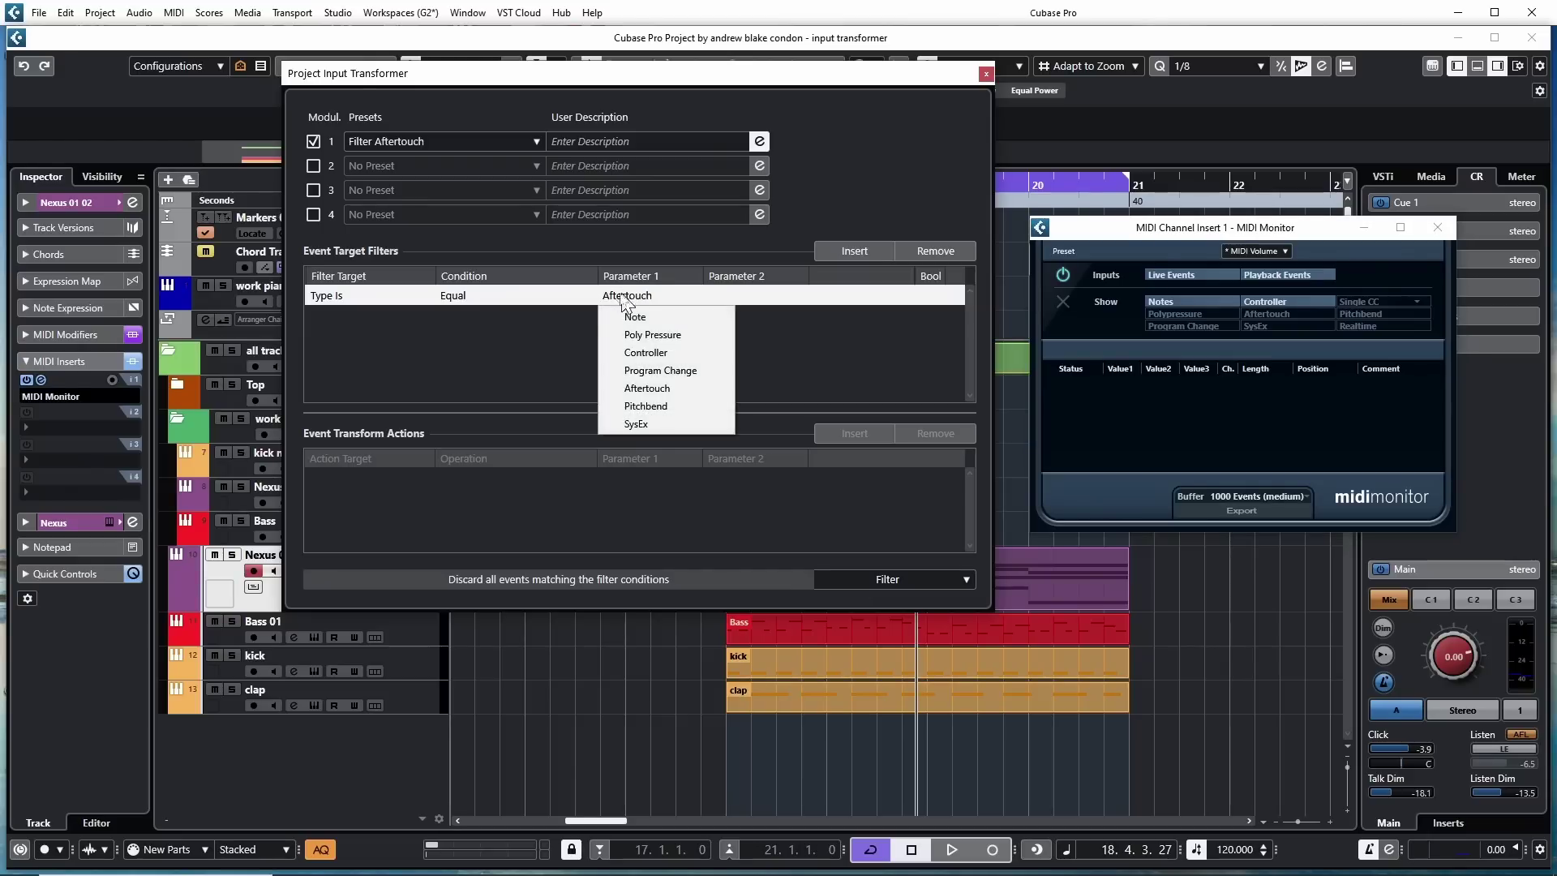
click(634, 318)
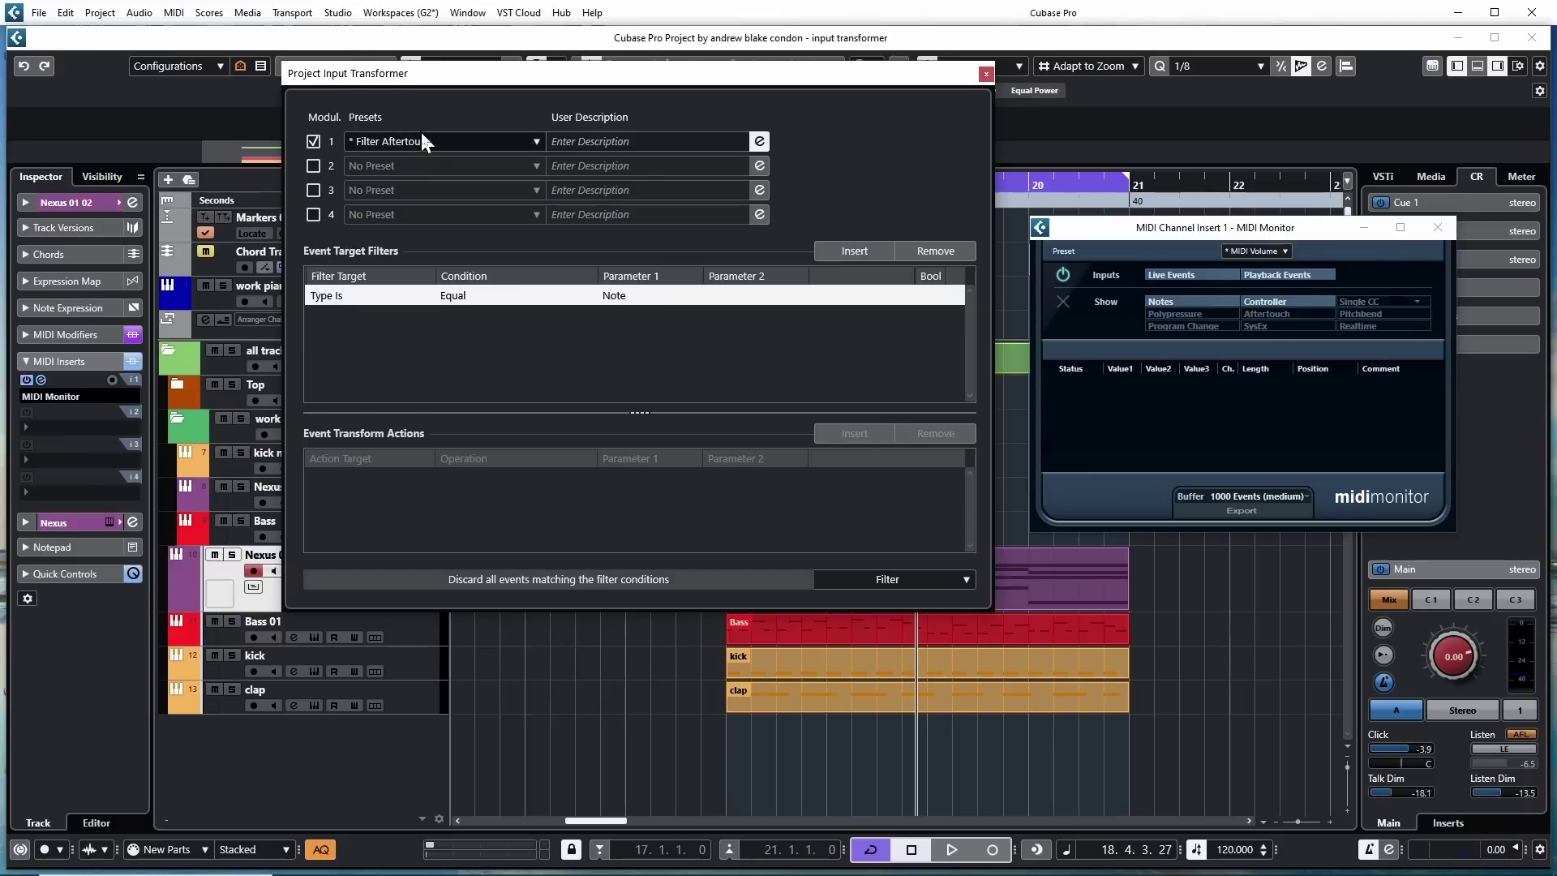
Switch module 1 off and back on, leaving the filter's event type unchanged
click(313, 140)
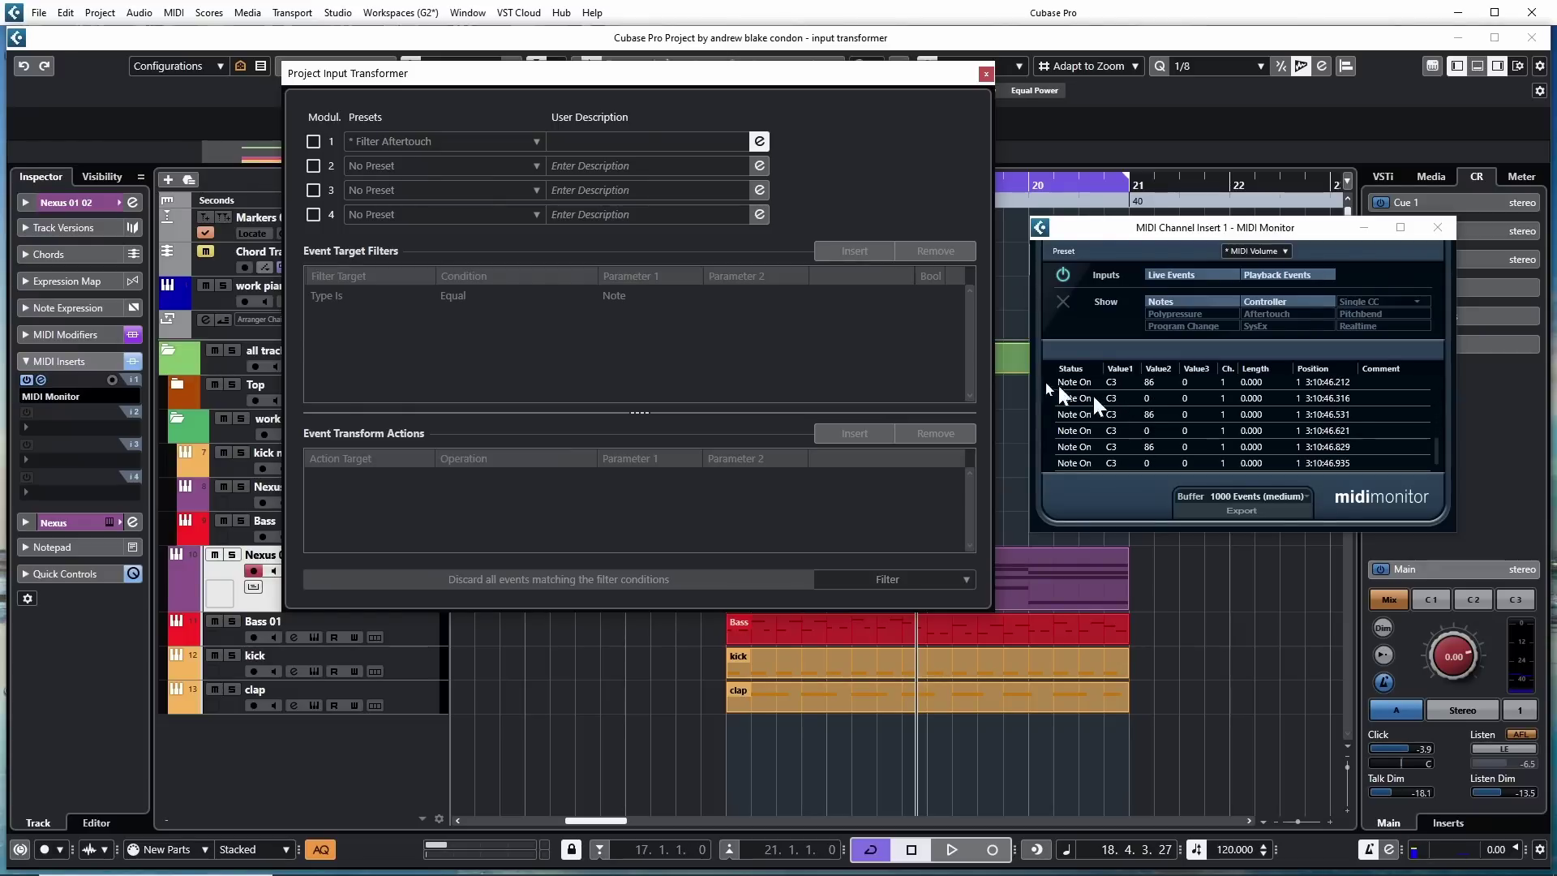
click(311, 141)
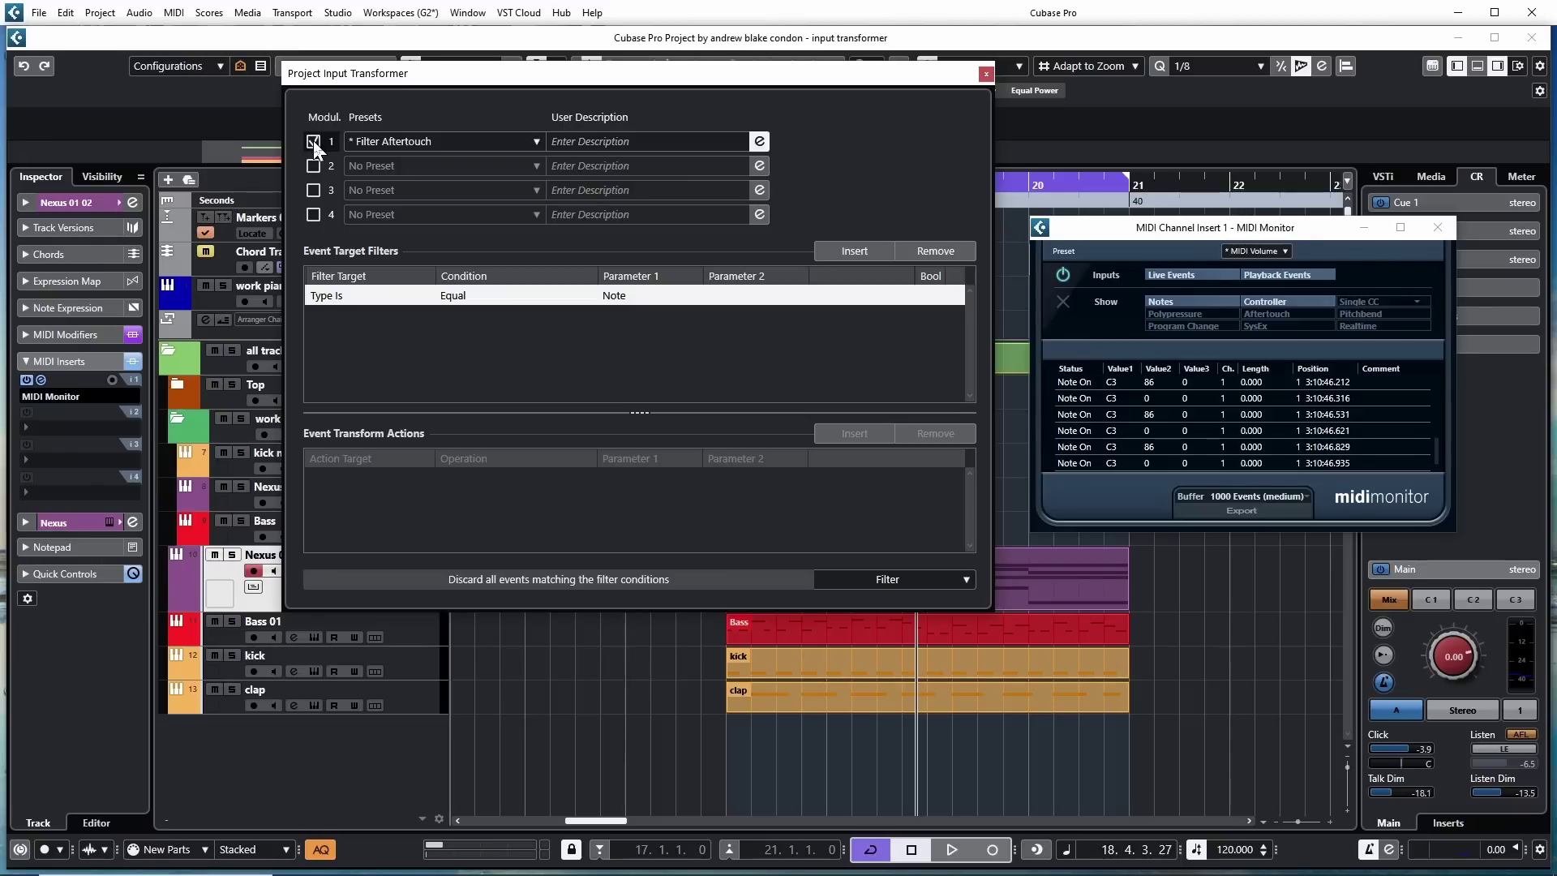
click(631, 294)
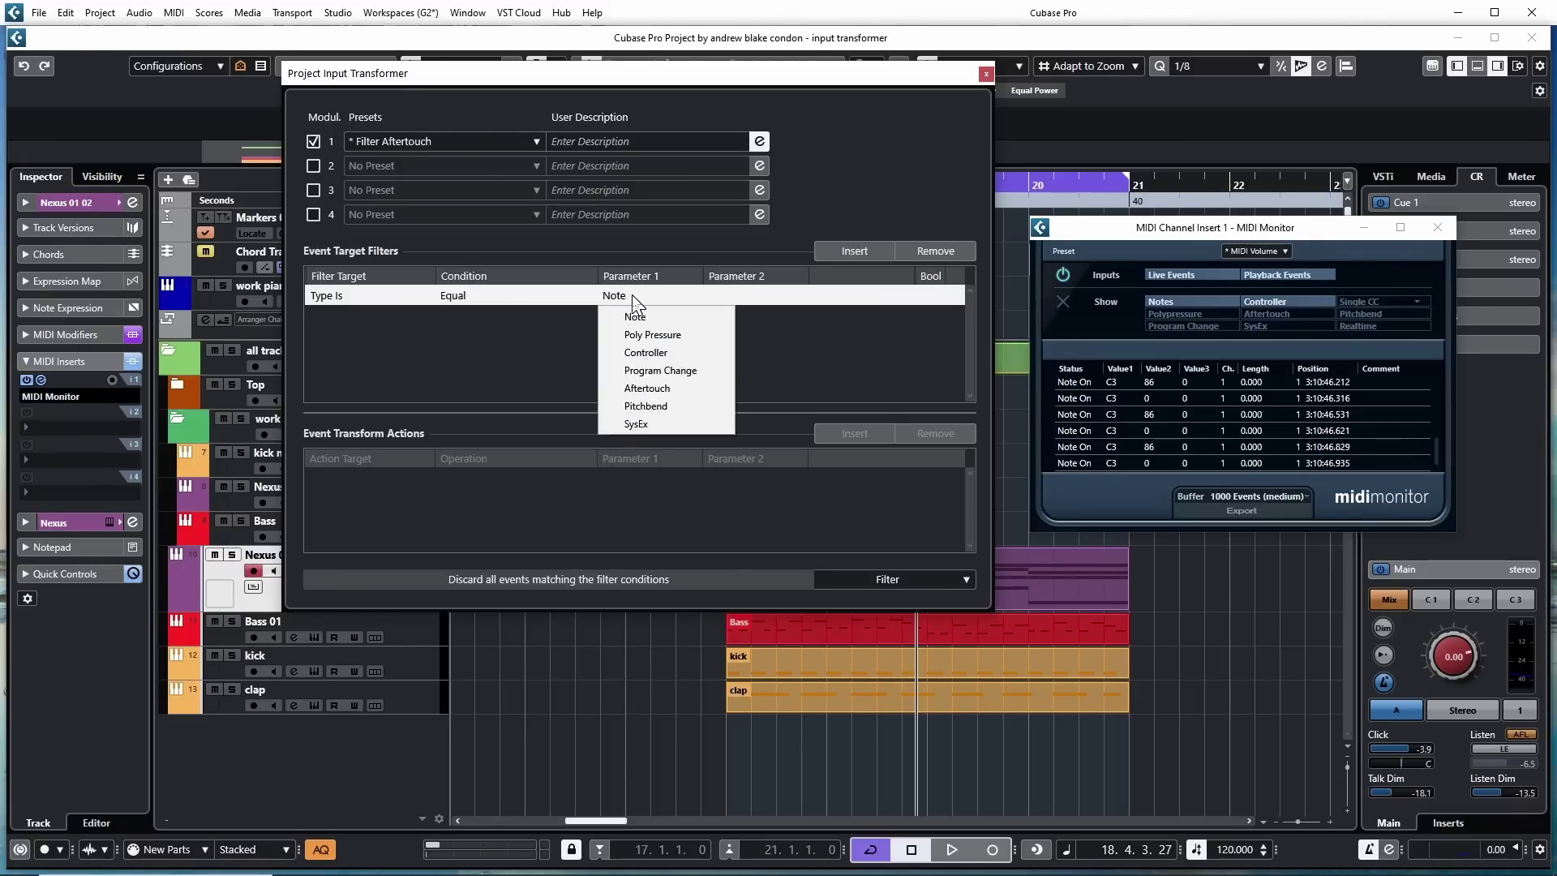
key(Escape)
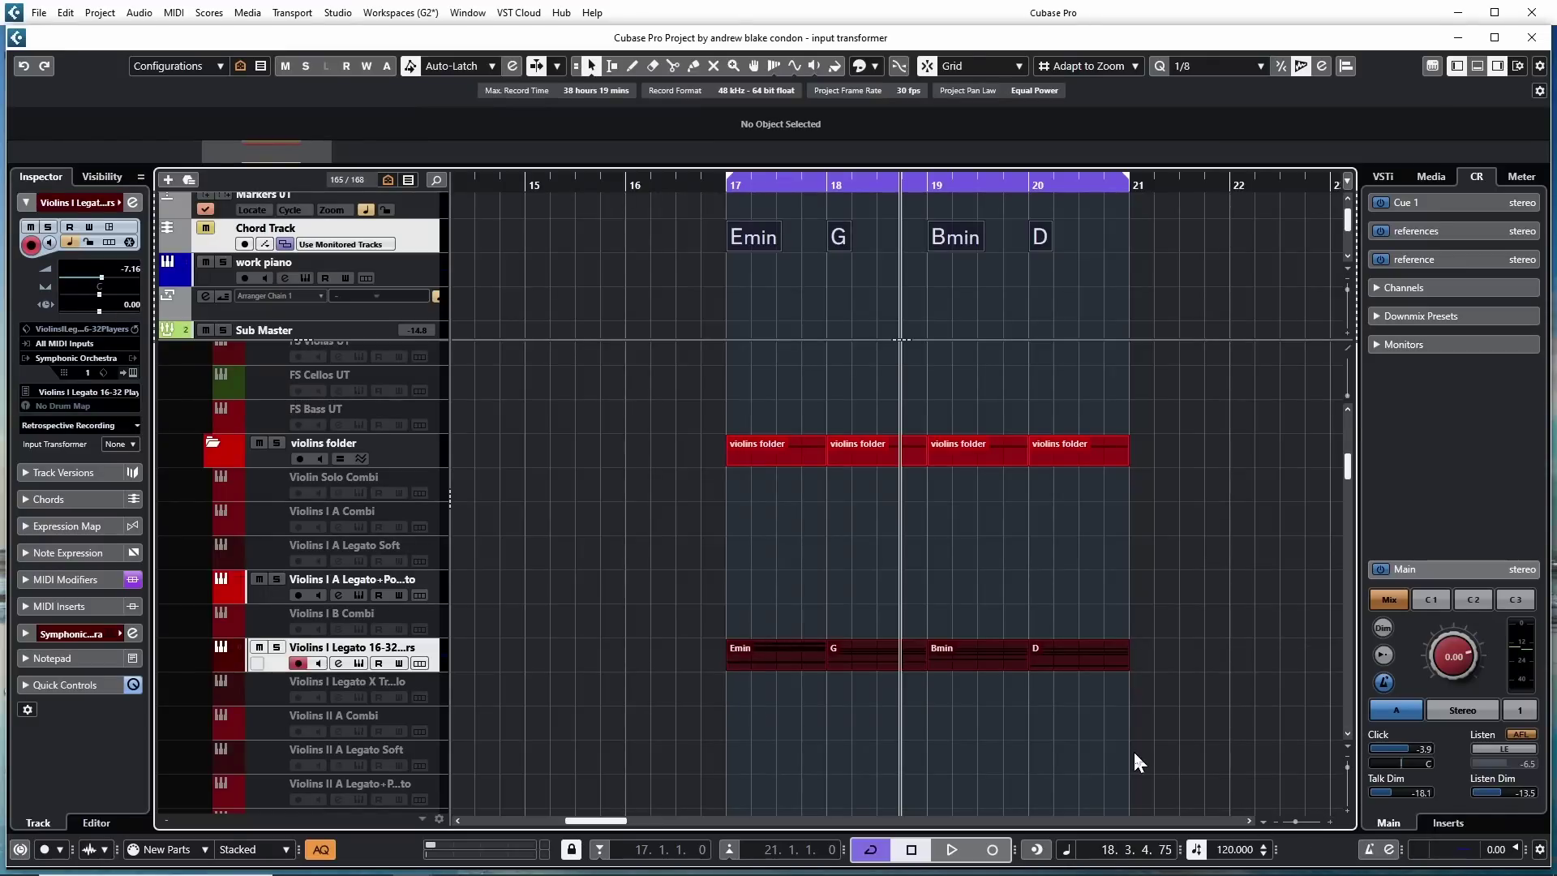
Play the passage twice, then show the Violins track's main settings instead of Note Expression
key(space)
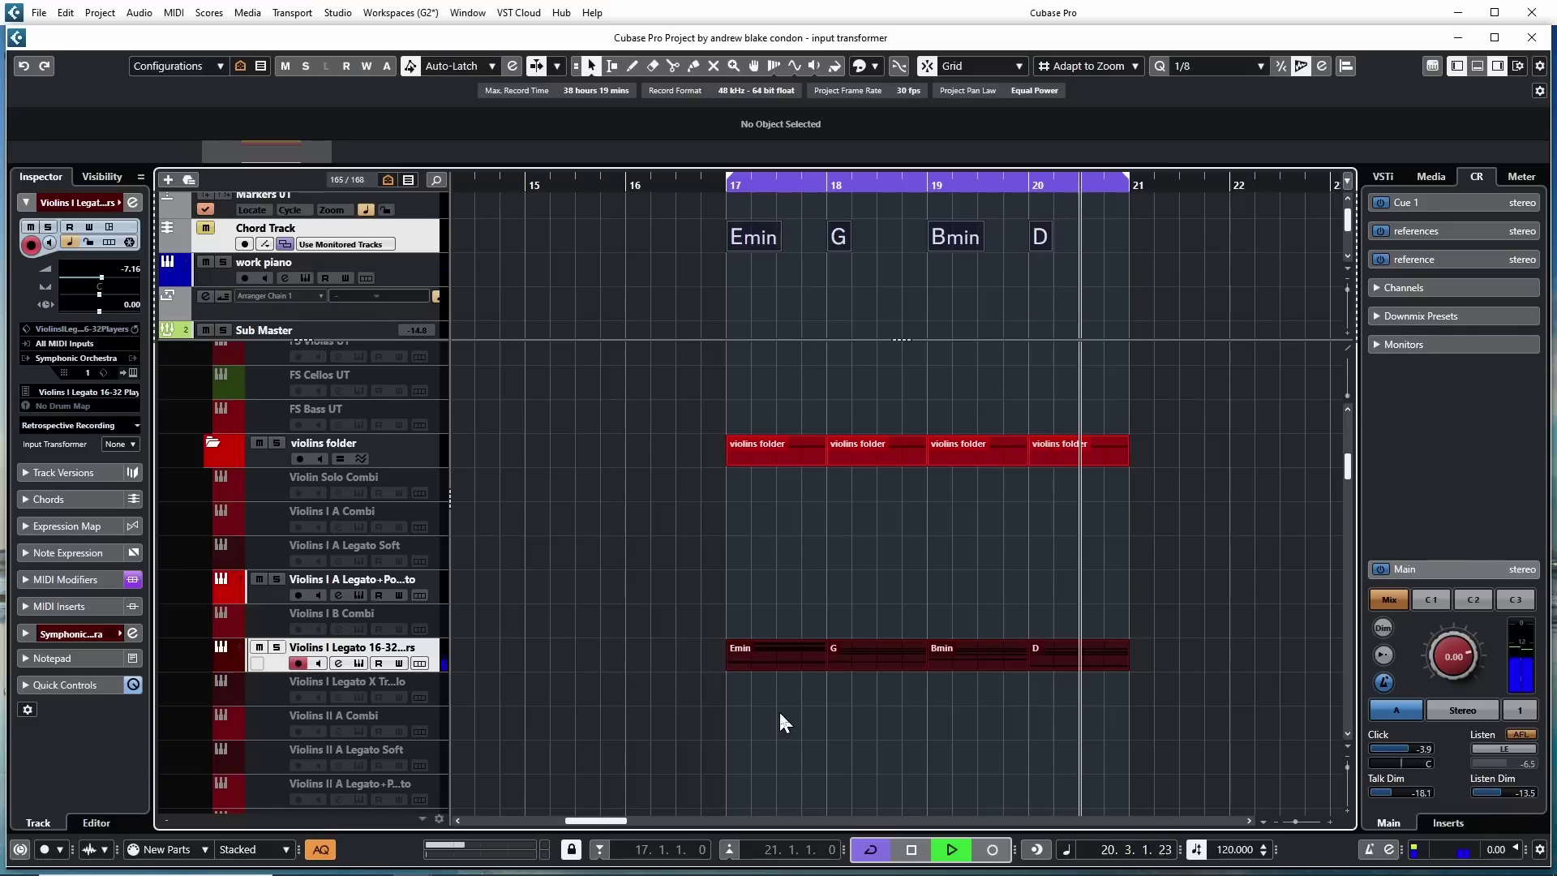
key(space)
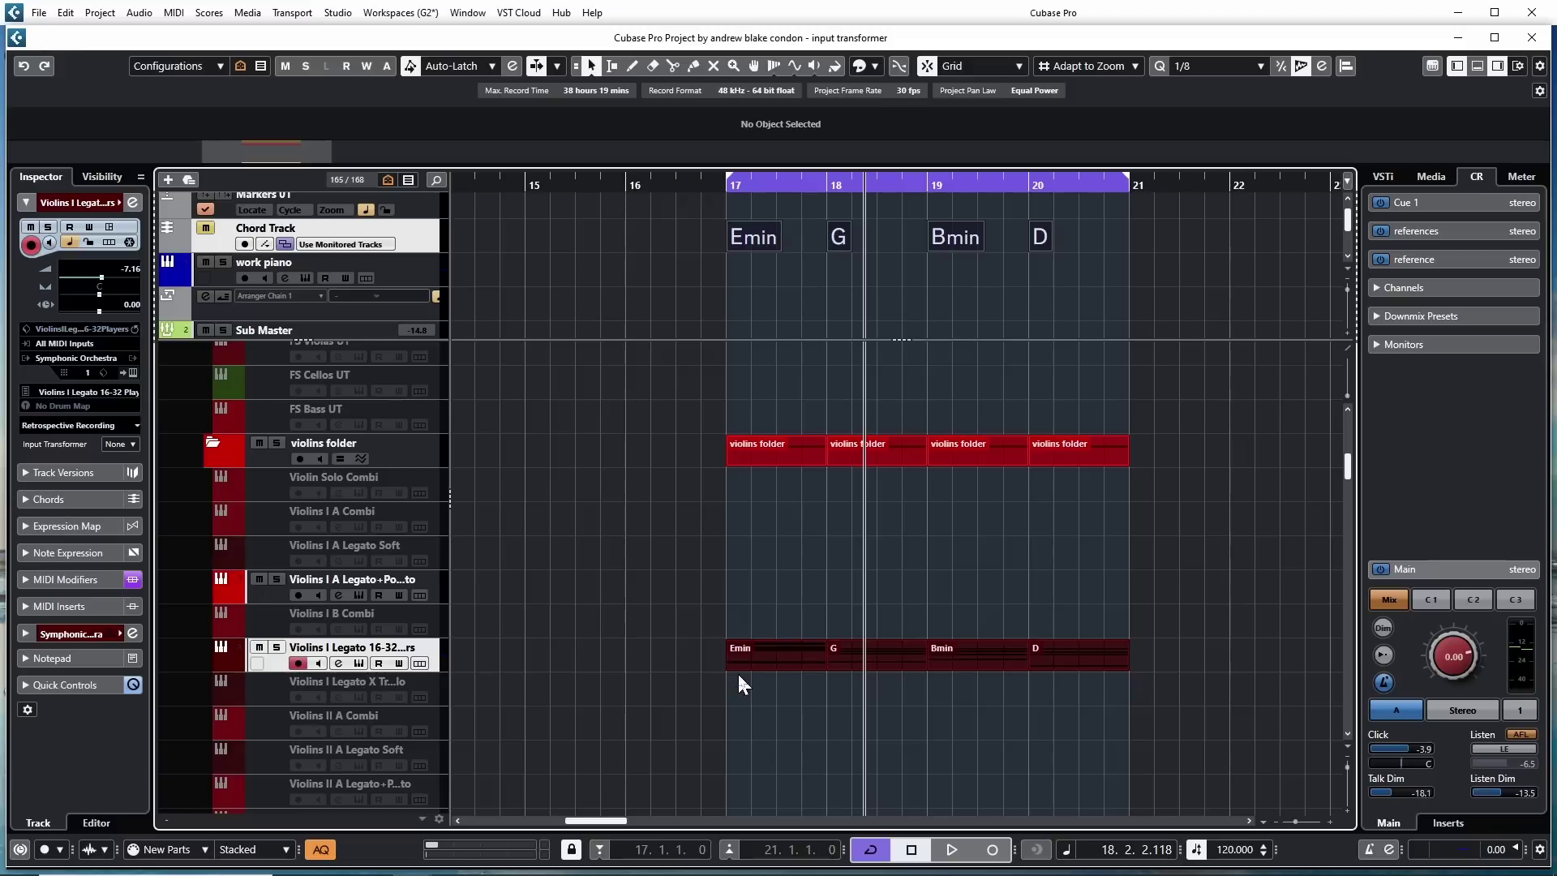
key(space)
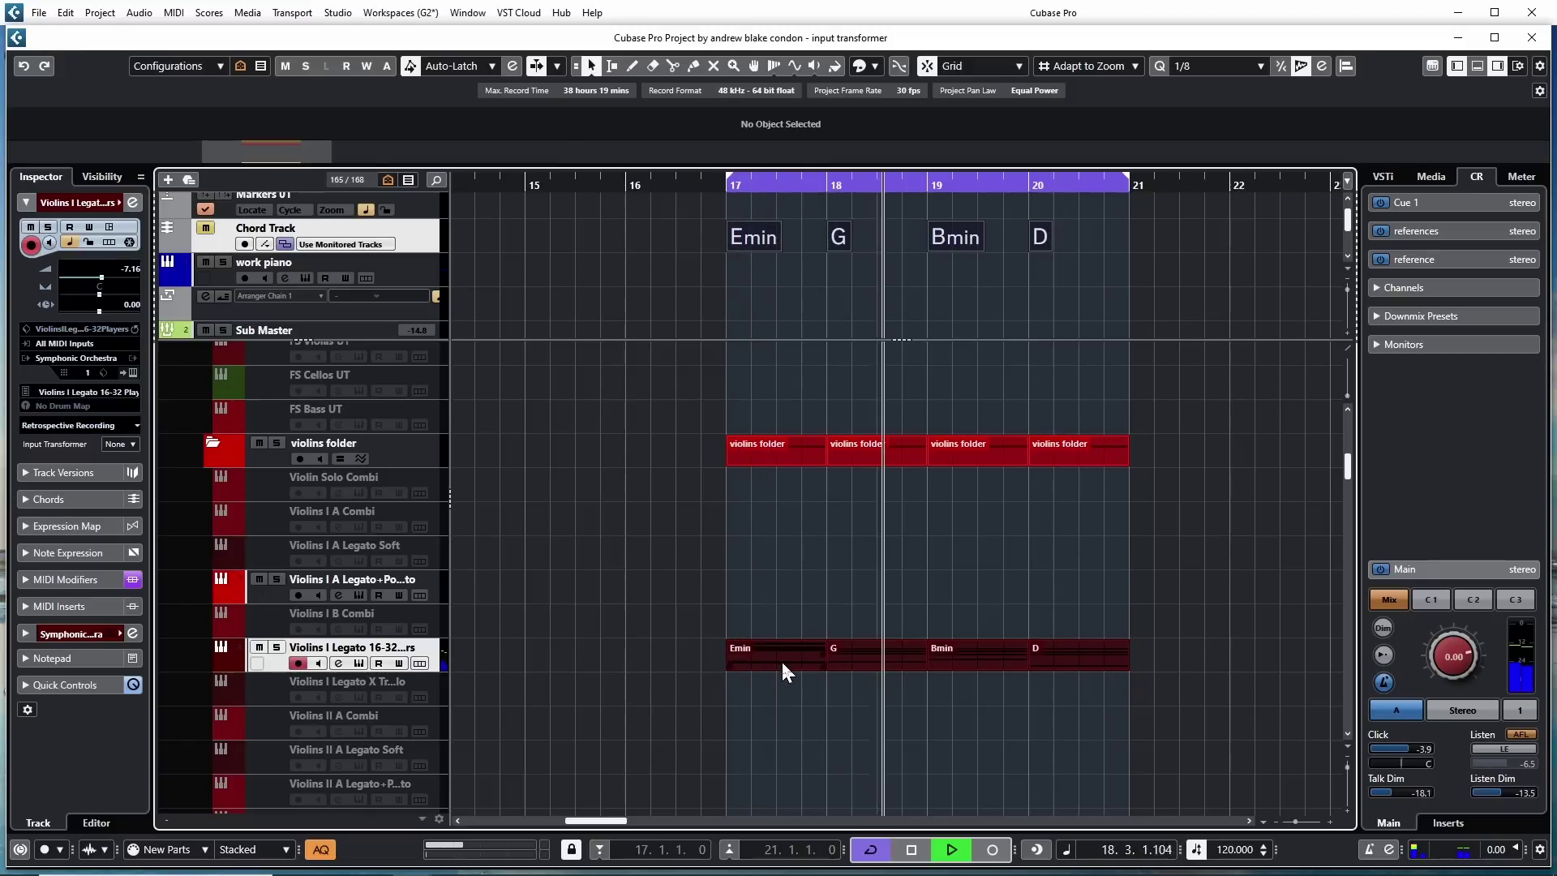
key(space)
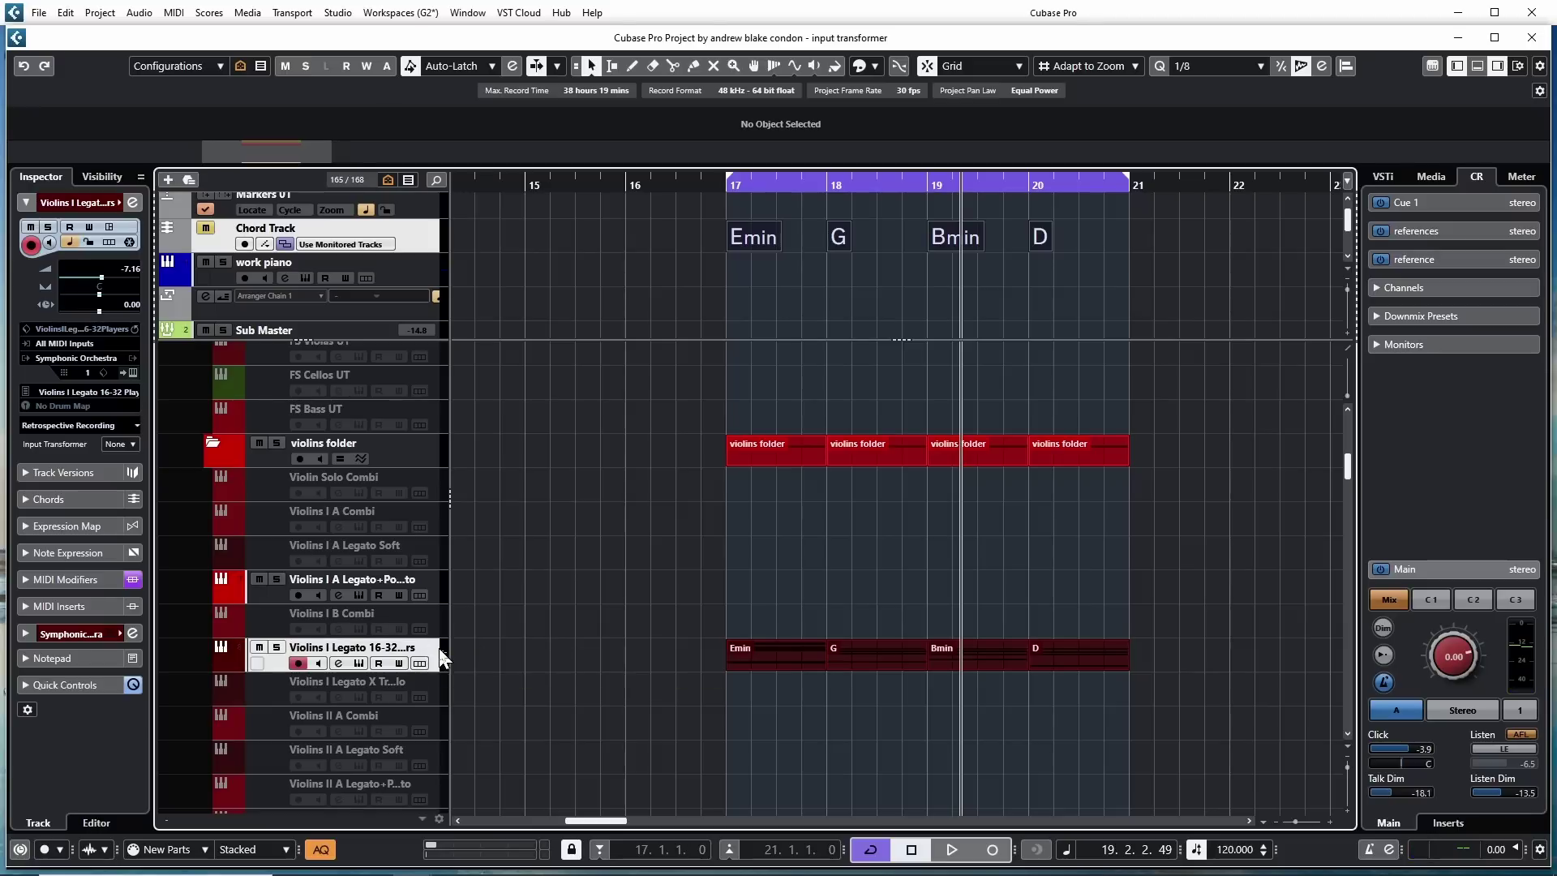
click(68, 552)
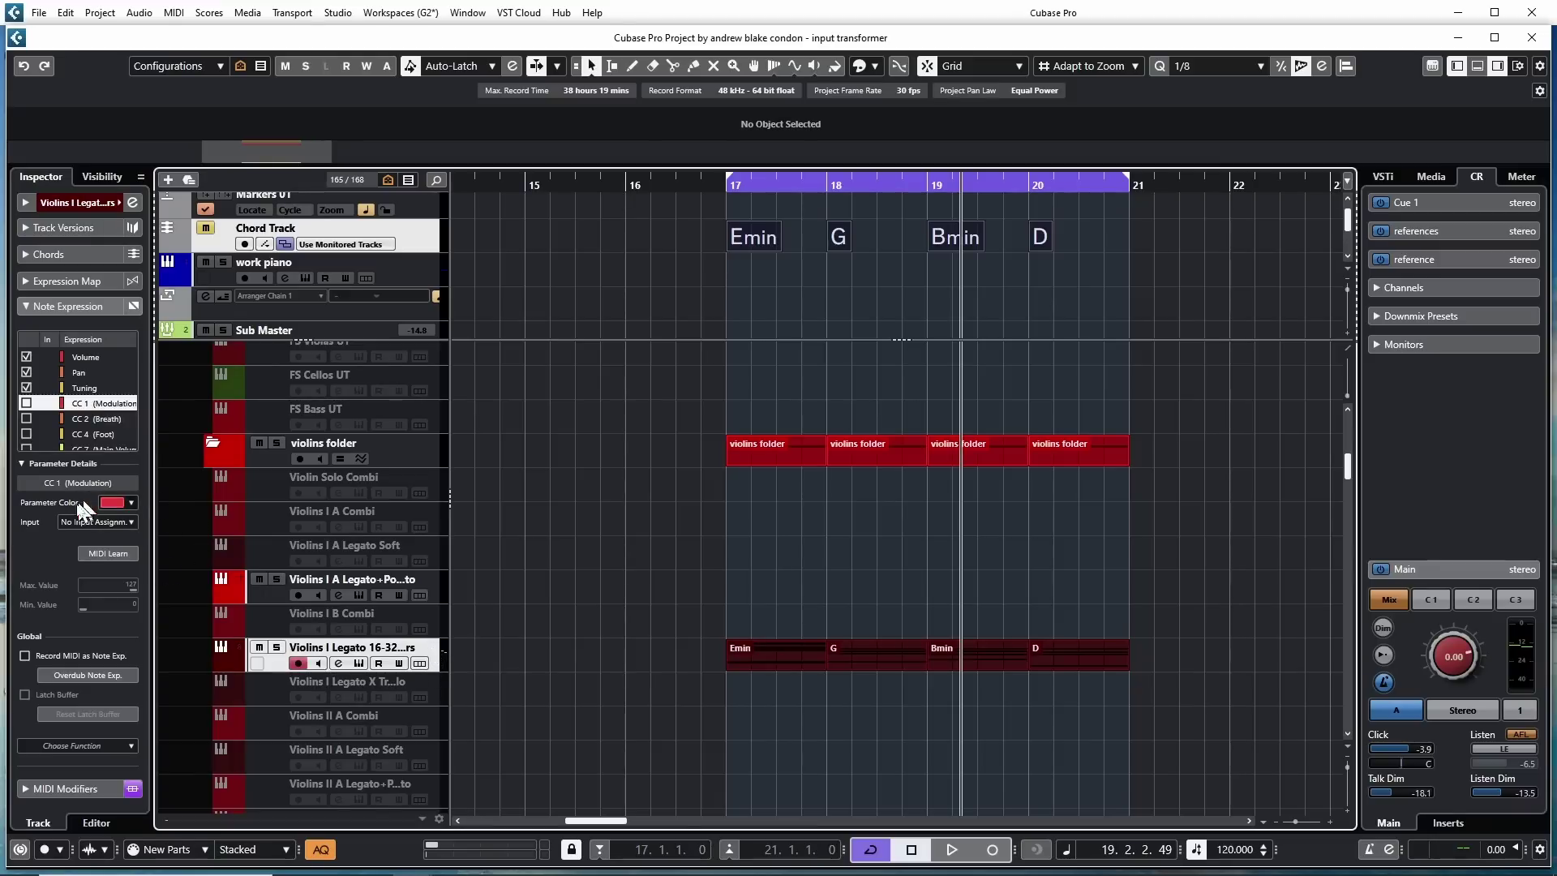
click(77, 519)
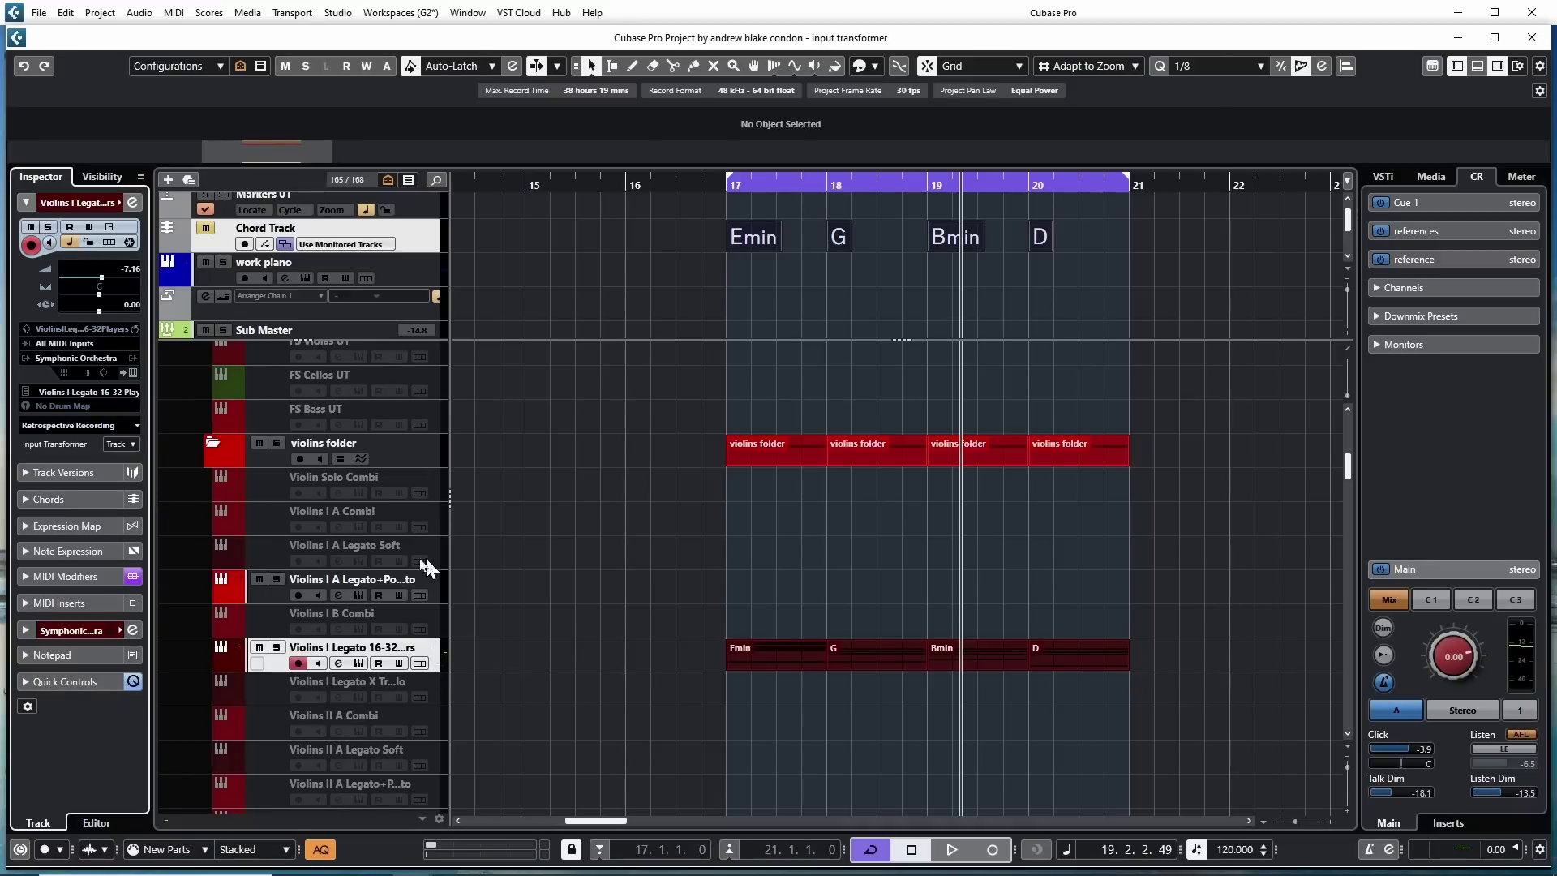
Enable track Input Transformer module 1 with the Change PitchBend to MIDI CC1 factory preset
click(54, 443)
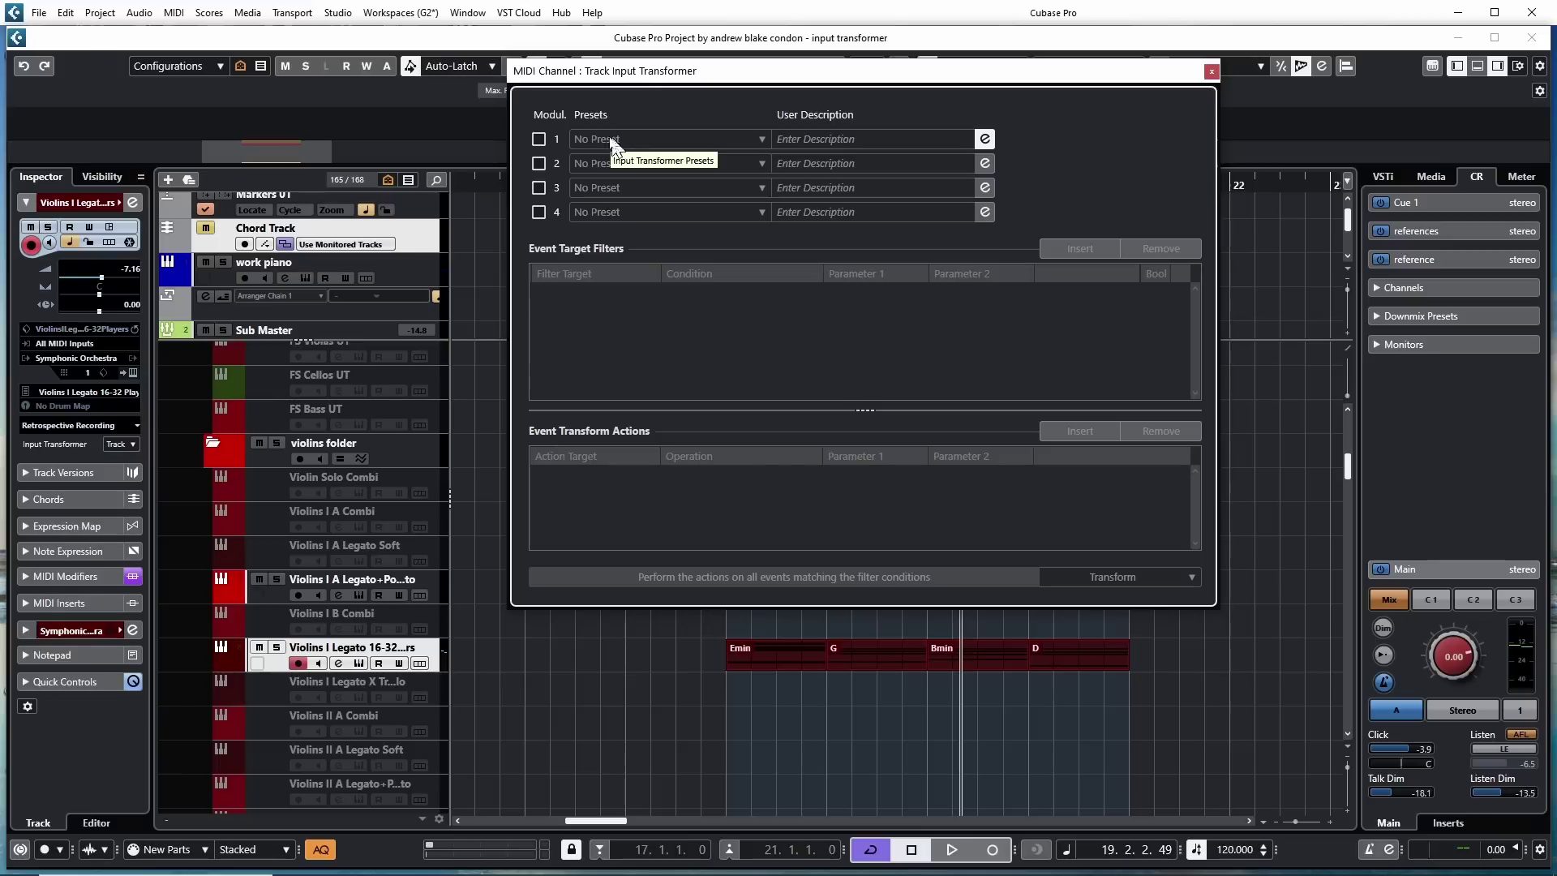
click(537, 140)
click(585, 140)
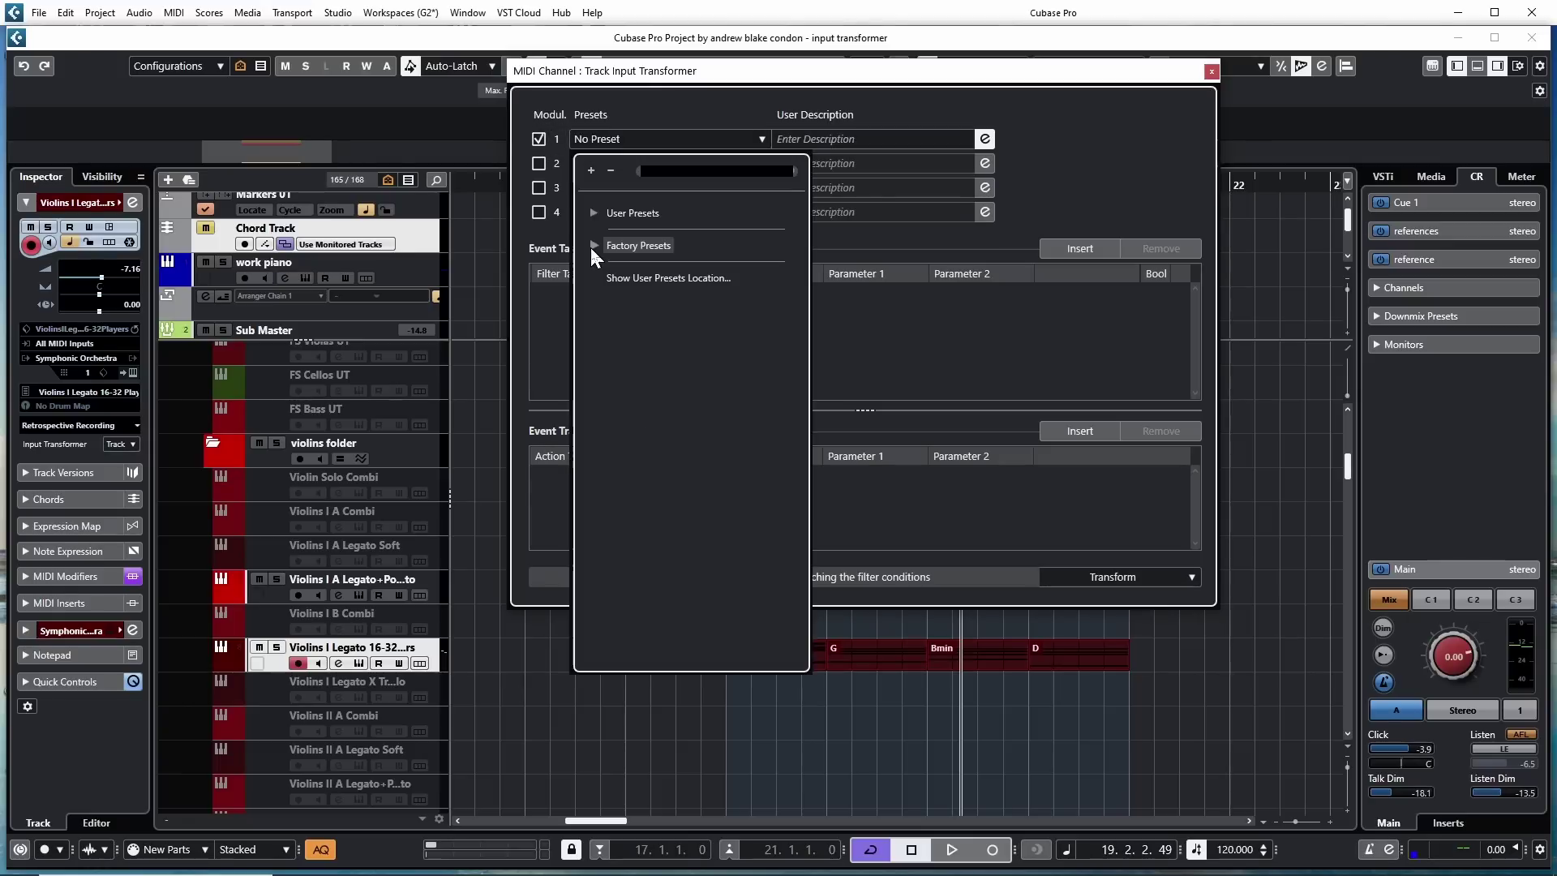
click(593, 245)
click(610, 277)
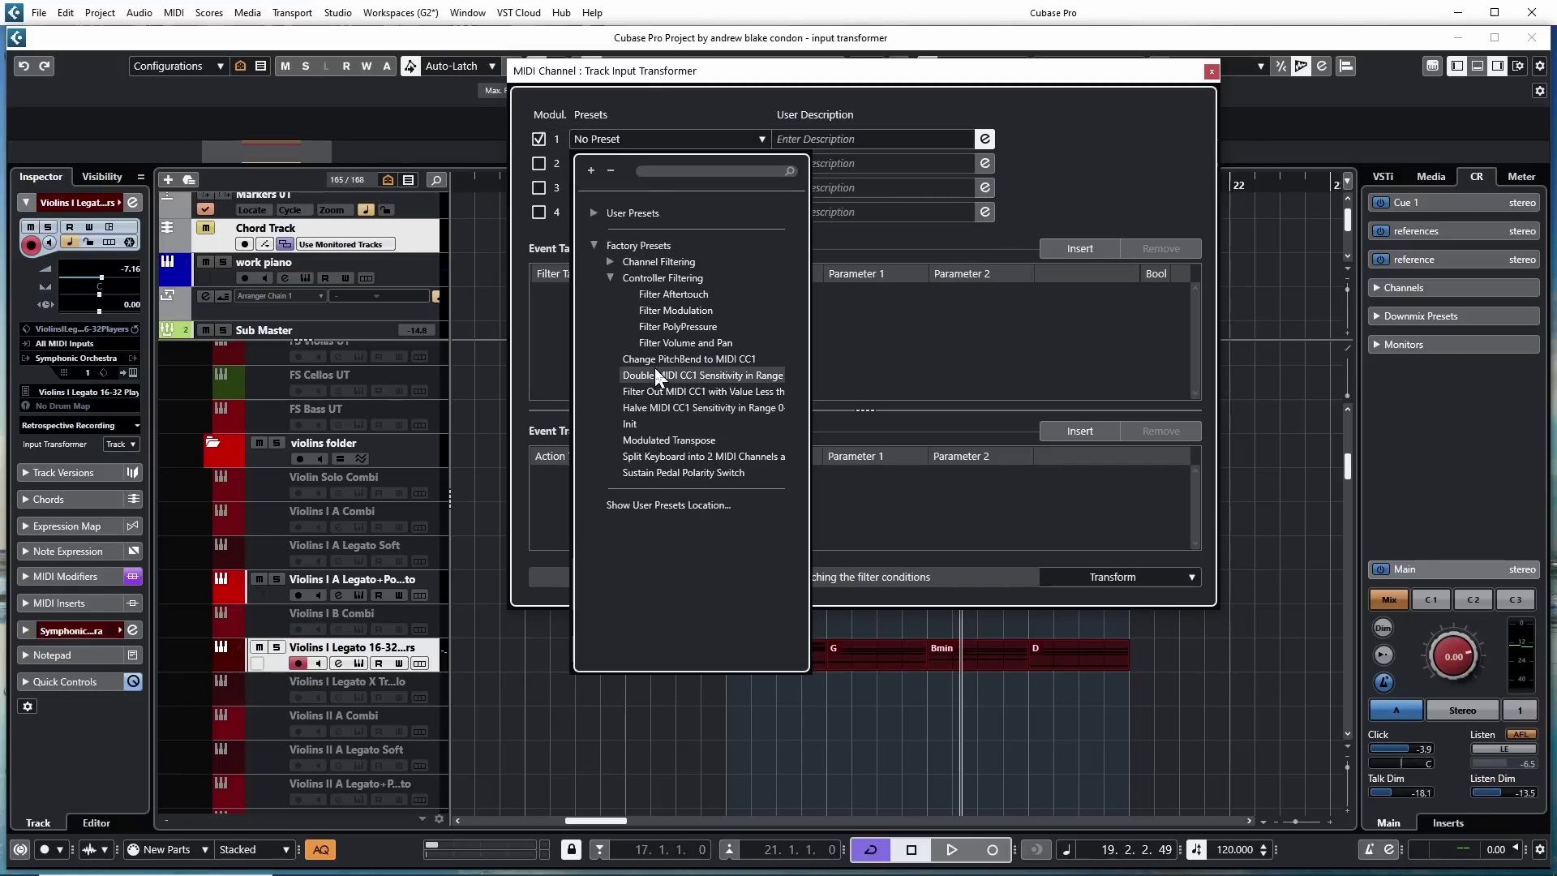
click(724, 359)
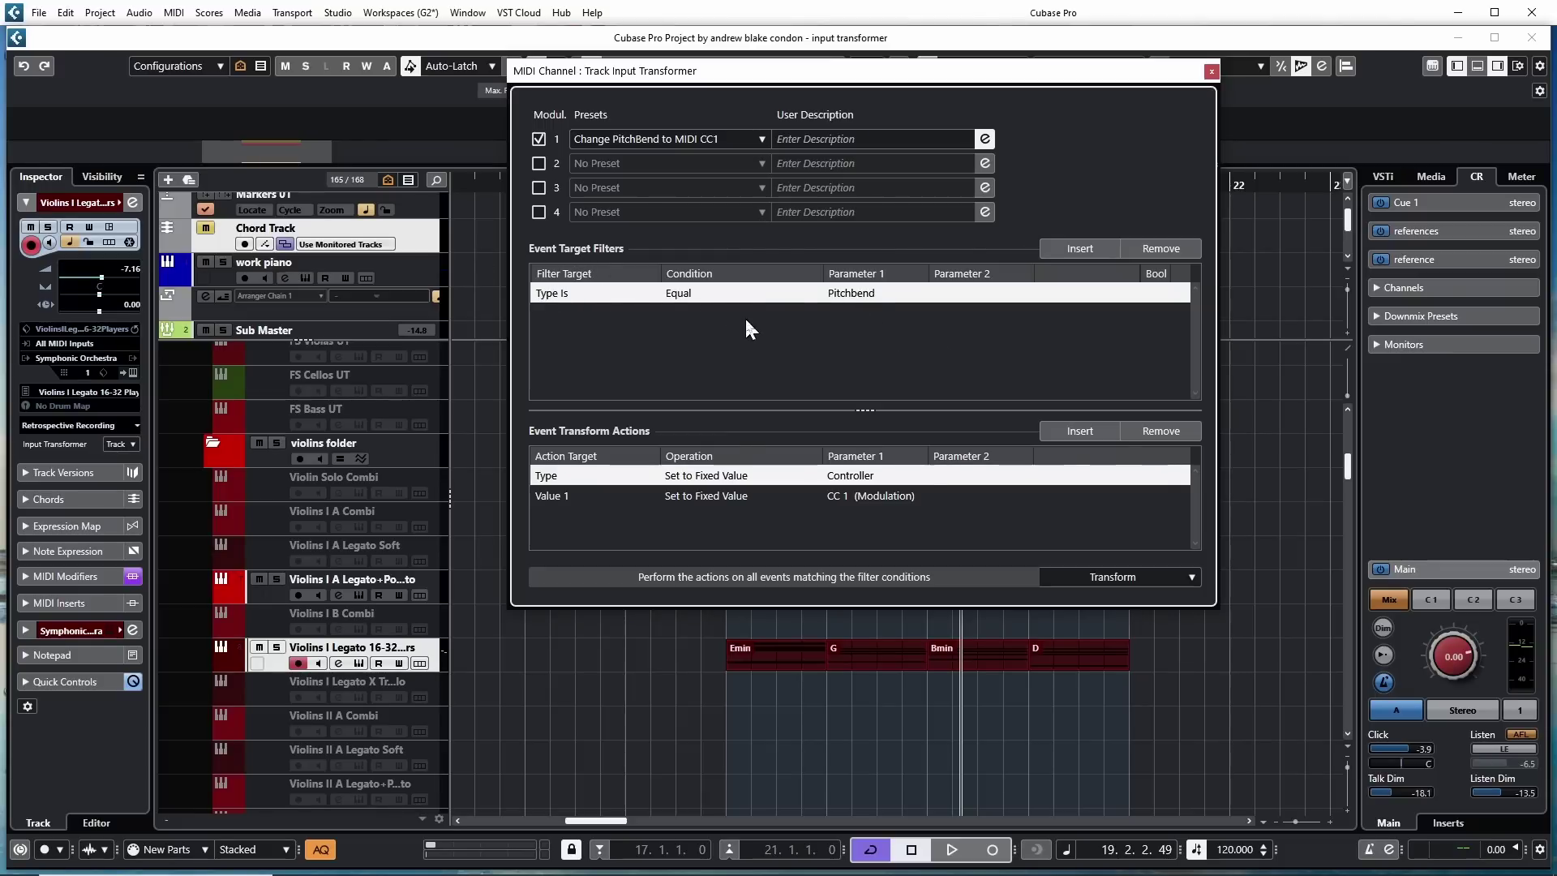
click(852, 293)
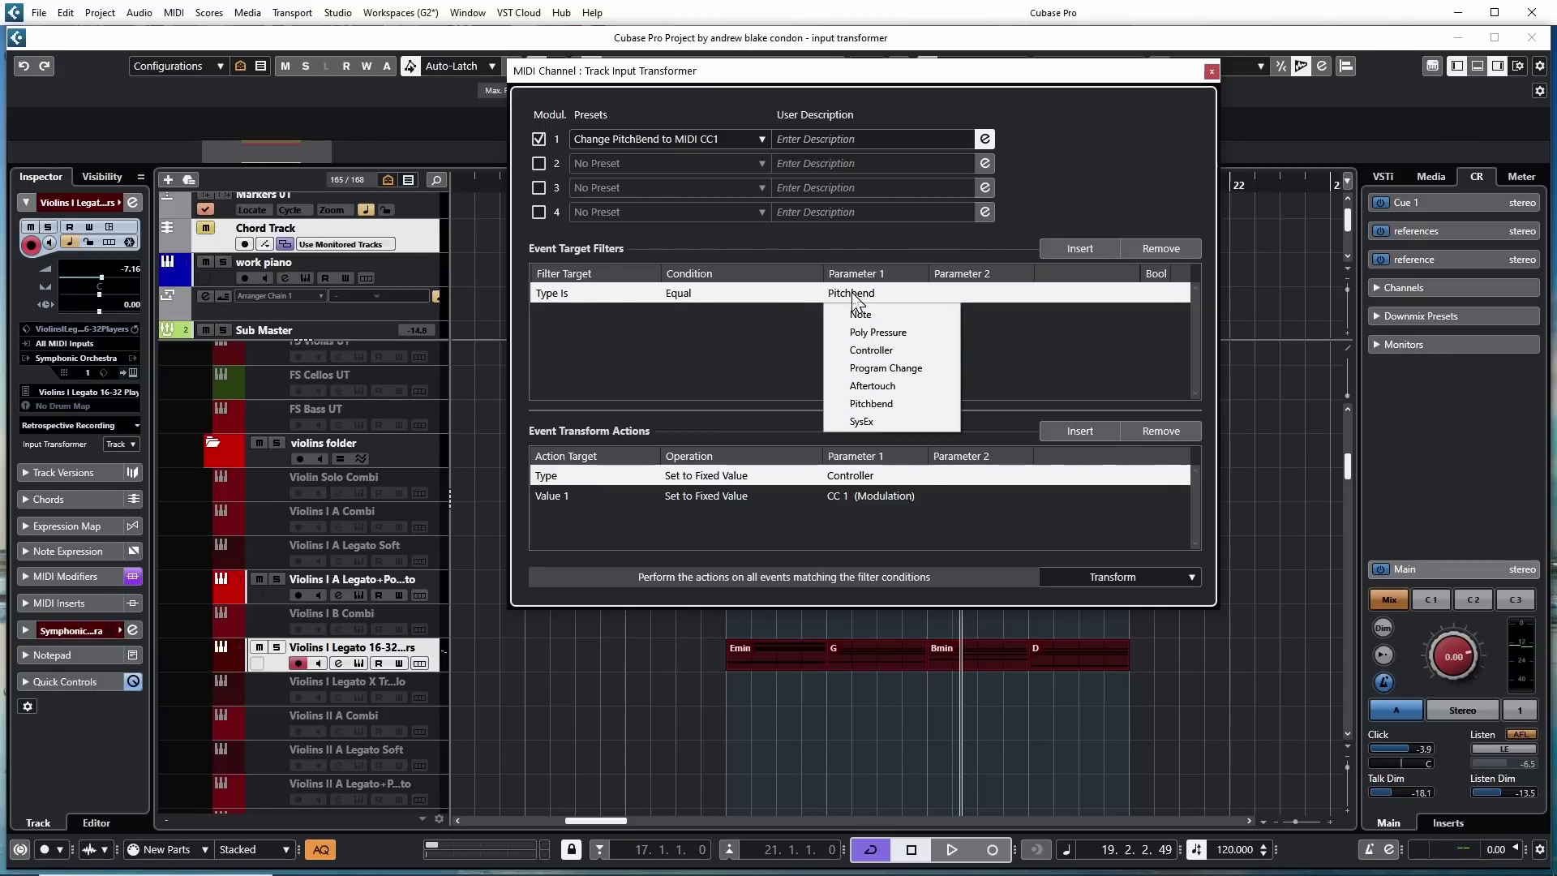
click(767, 352)
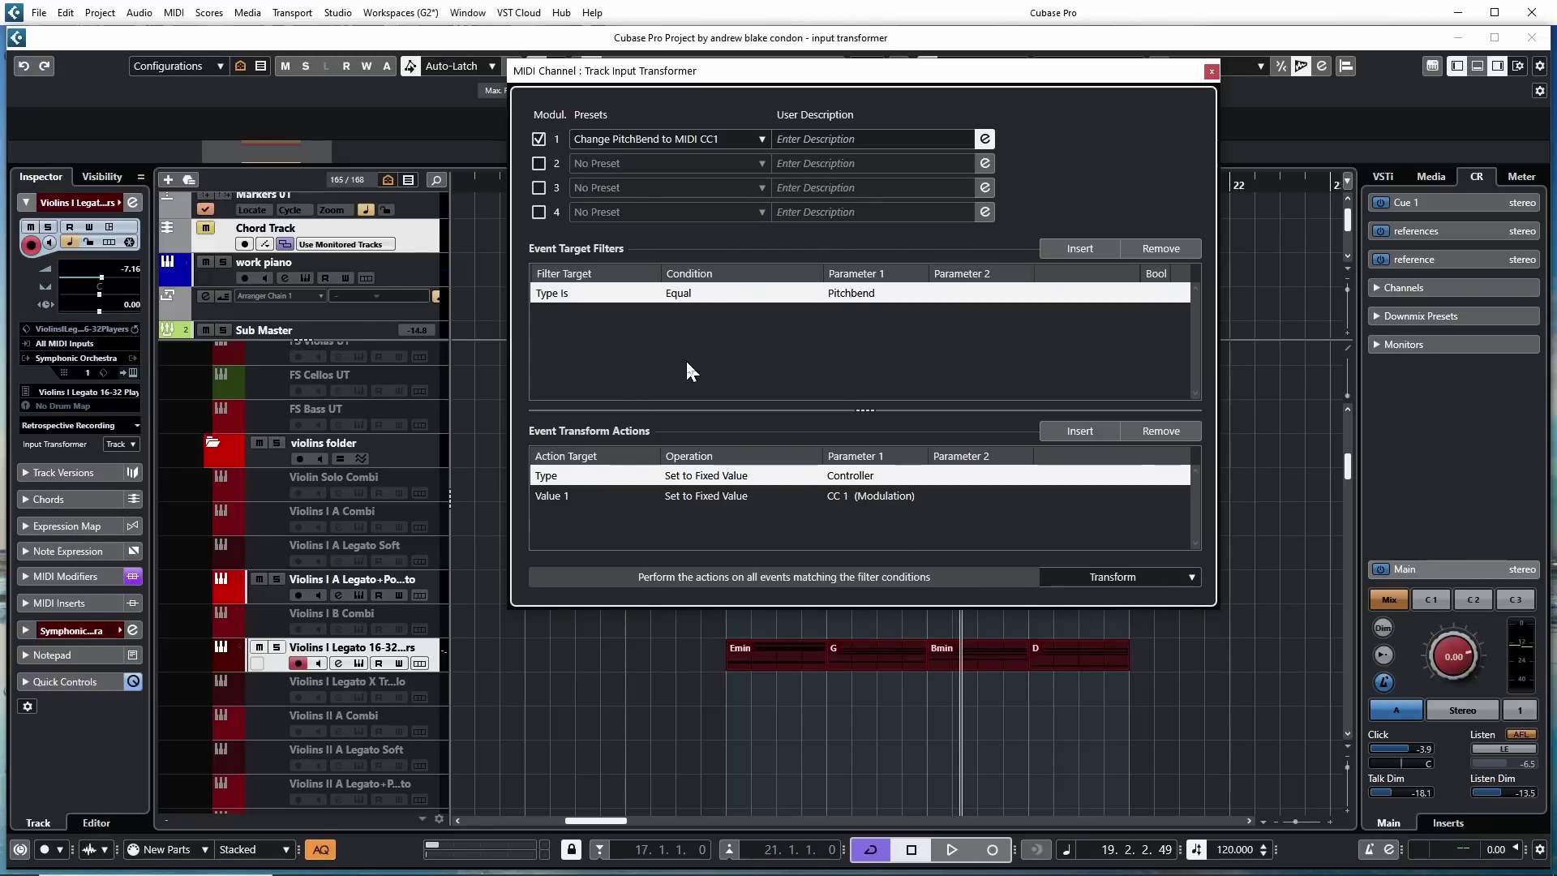
Play the passage once, then expand Note Expression and scroll its controller list
click(695, 719)
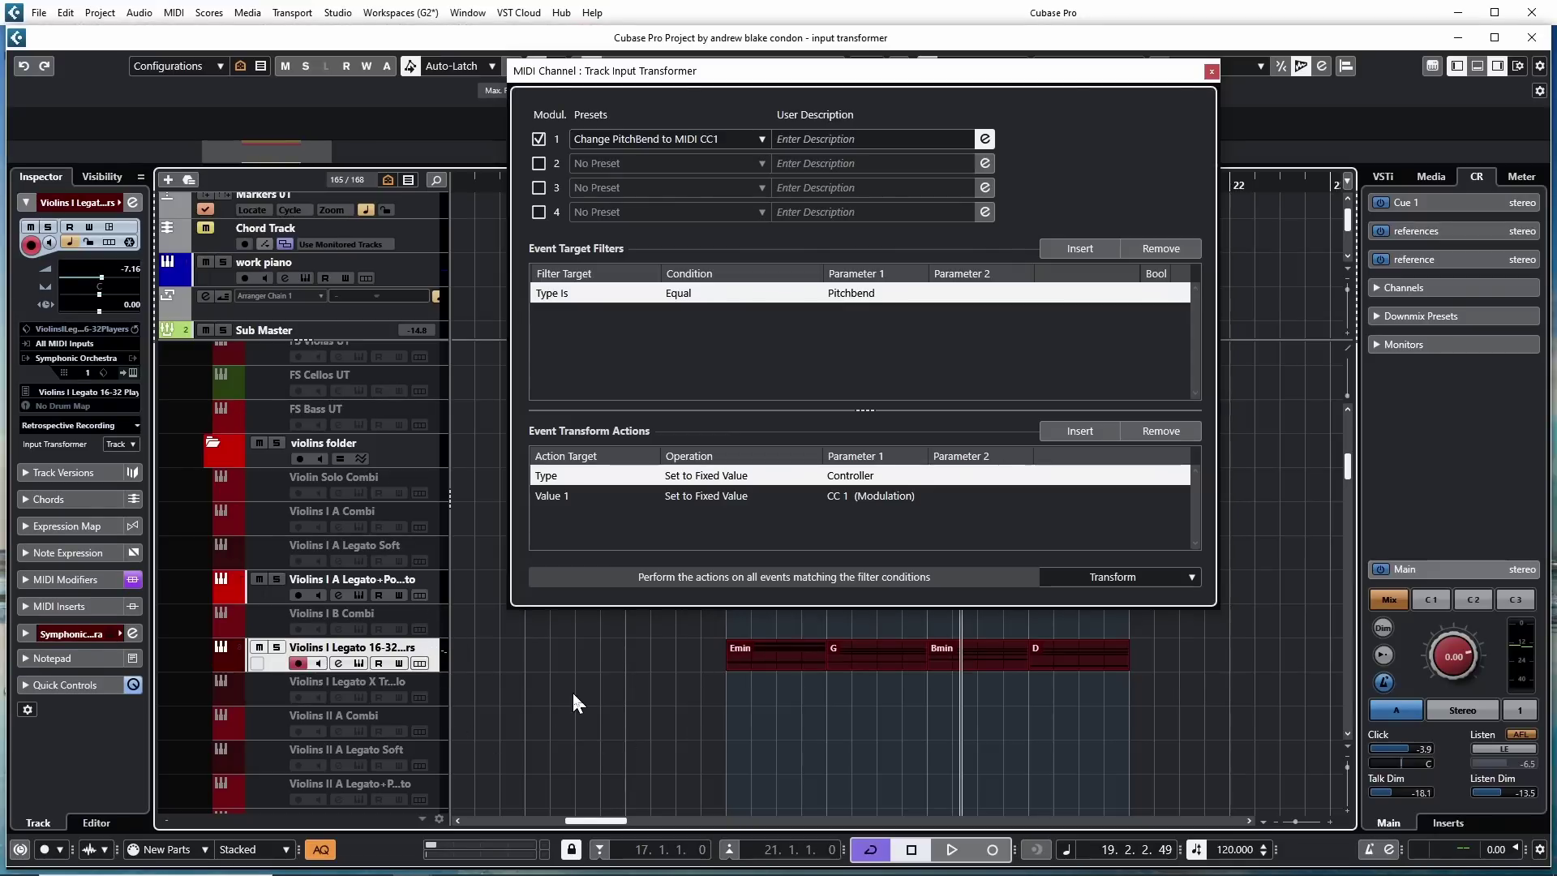
key(space)
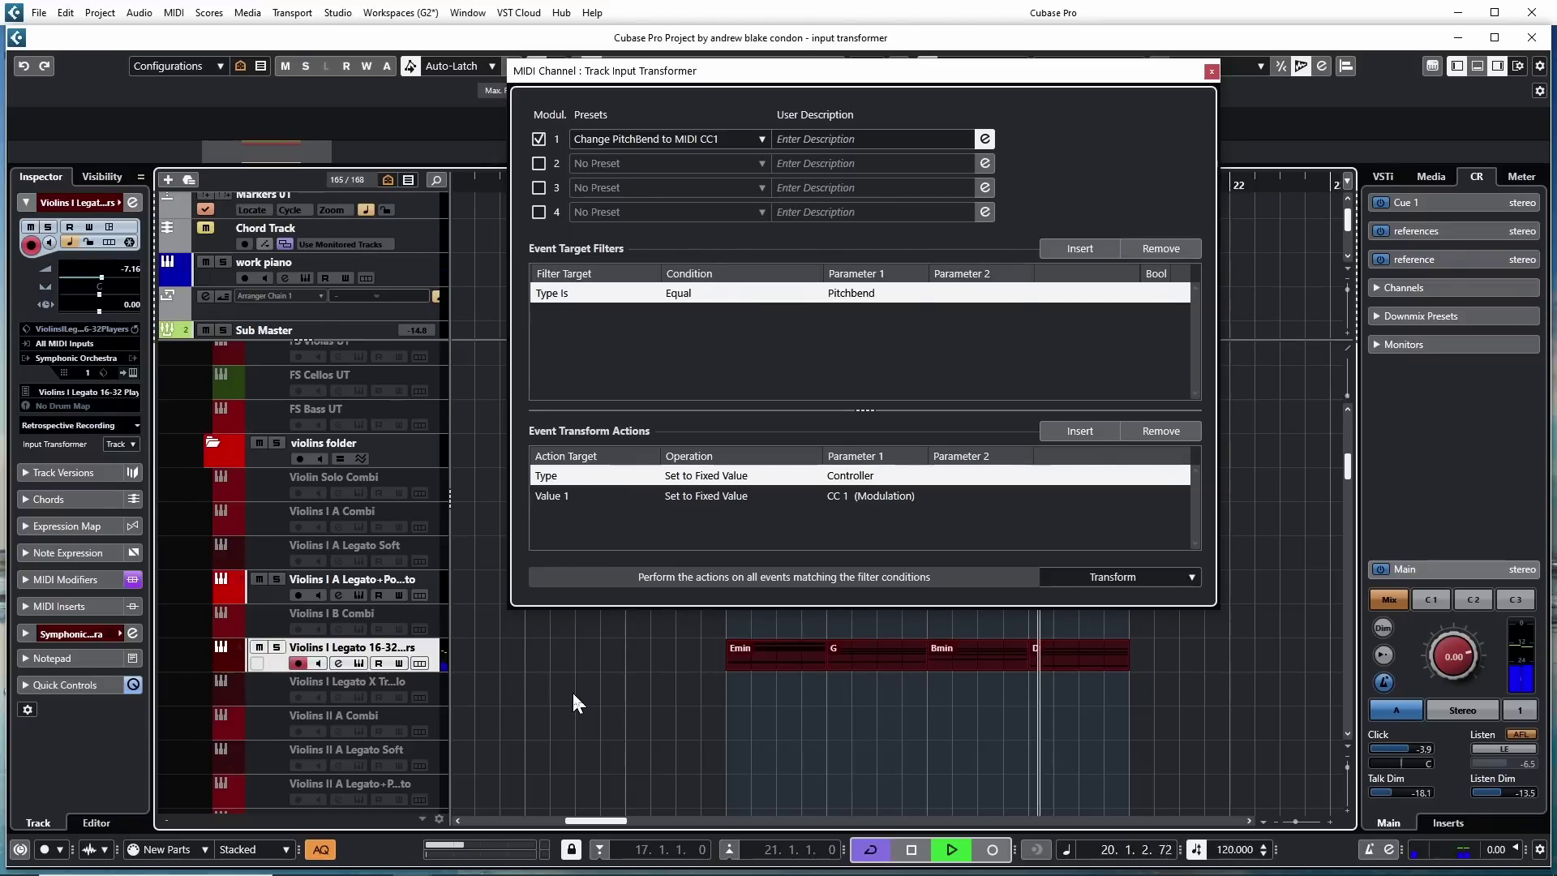
key(space)
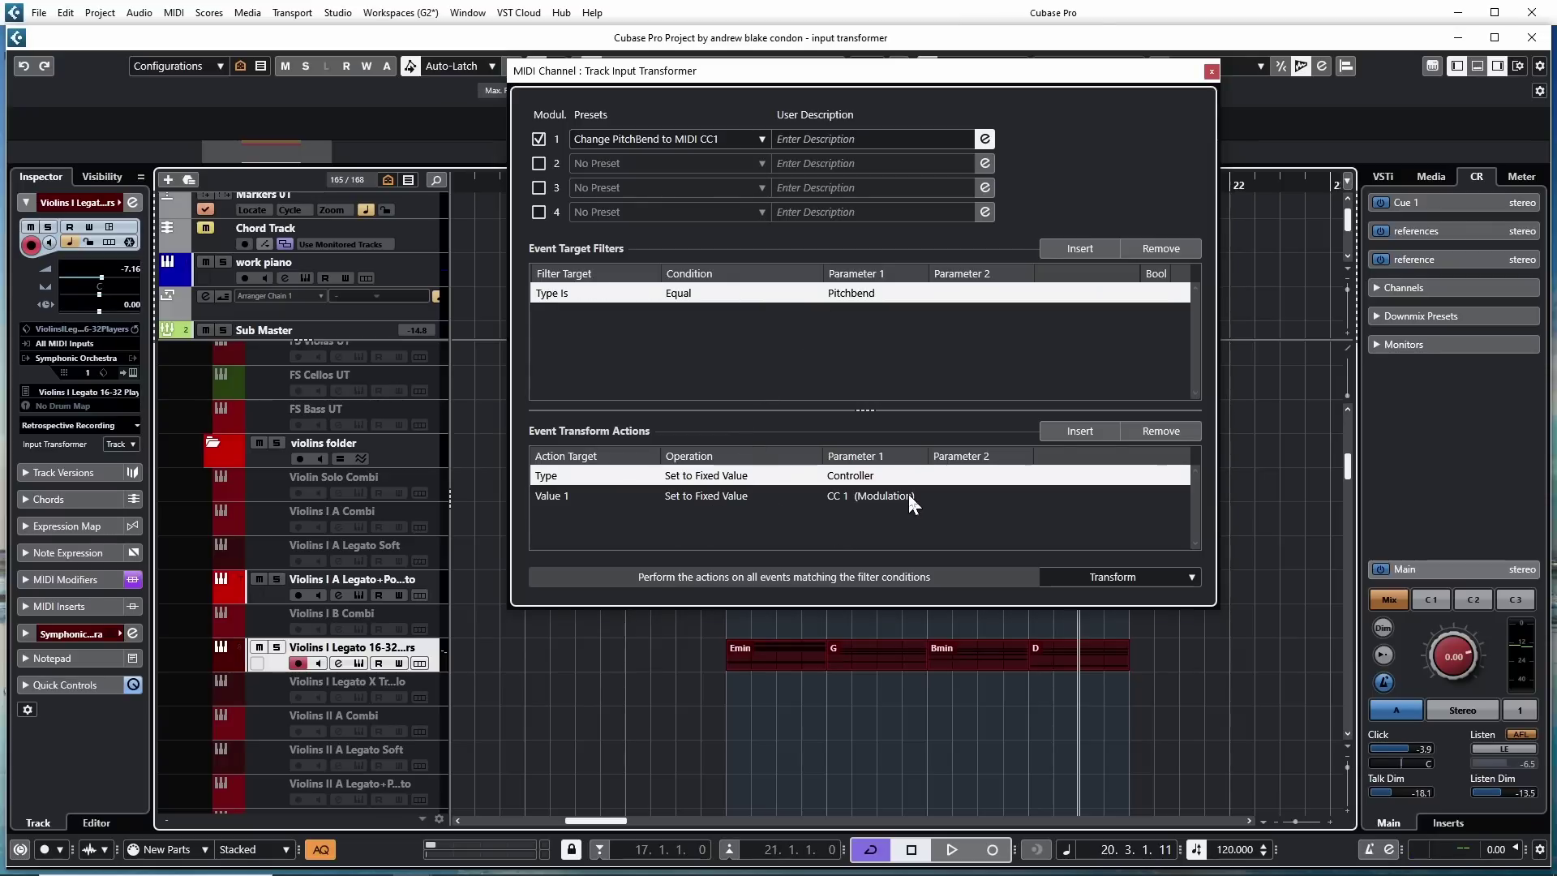
click(68, 552)
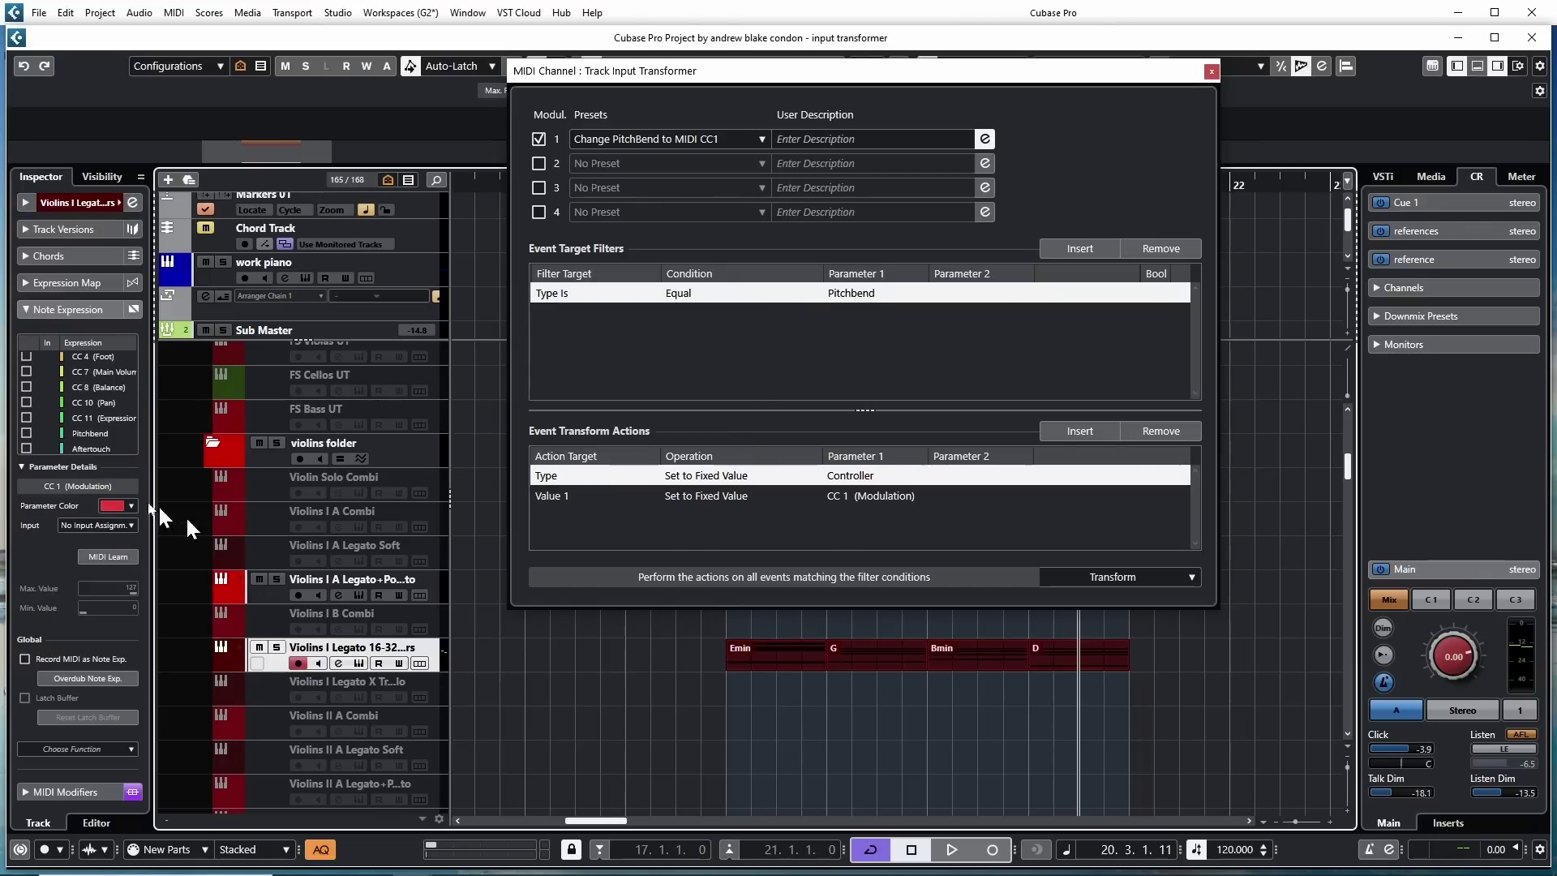
scroll(64, 397, down, 1)
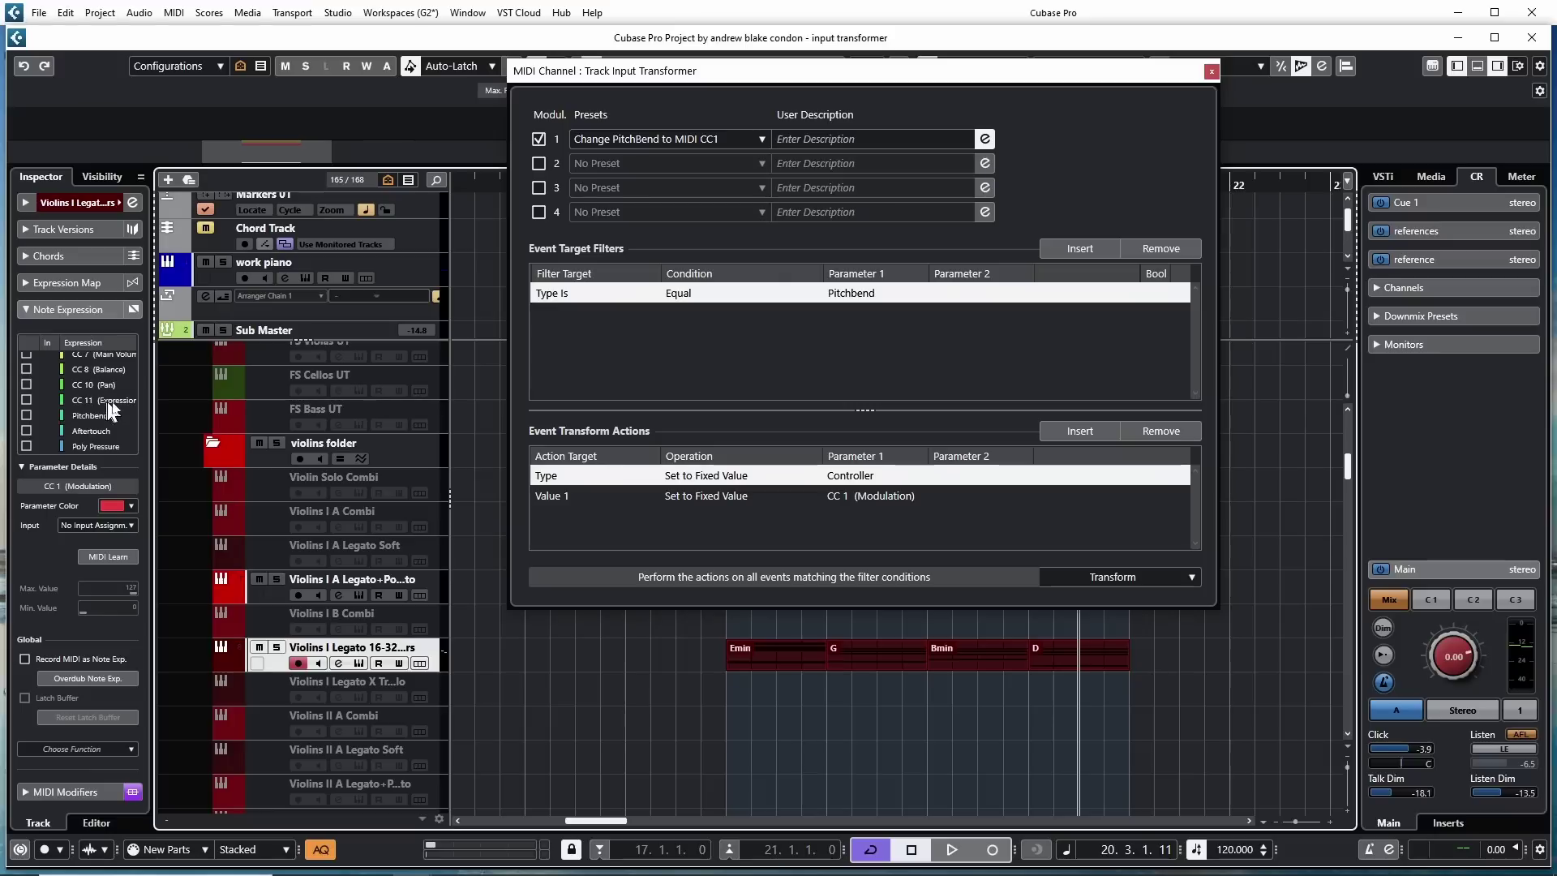
Change the filter's event type from Pitchbend to Controller
click(572, 589)
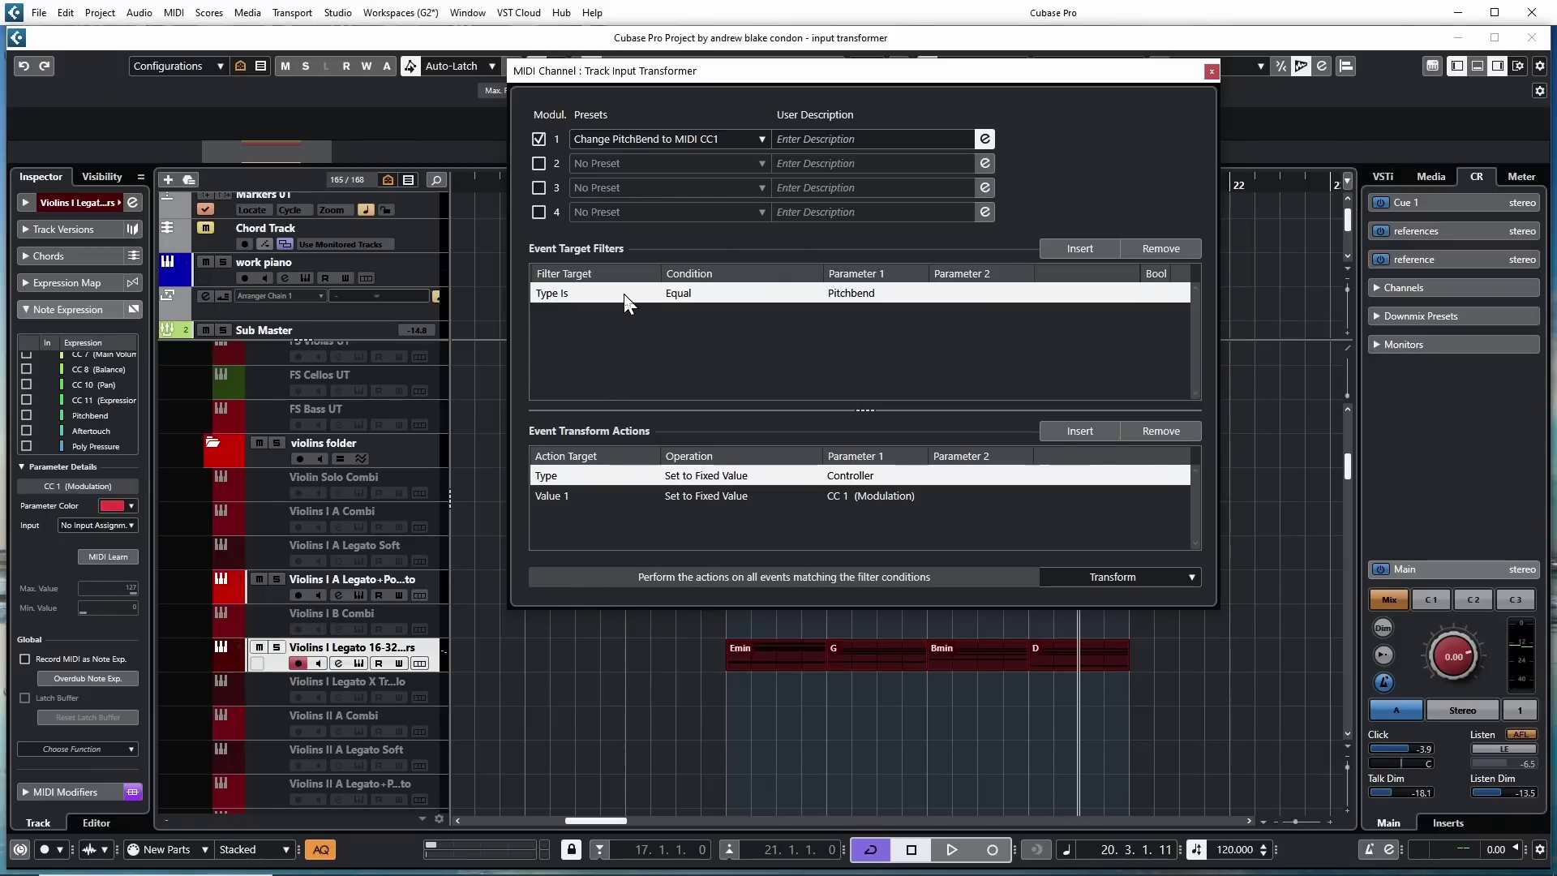
click(843, 293)
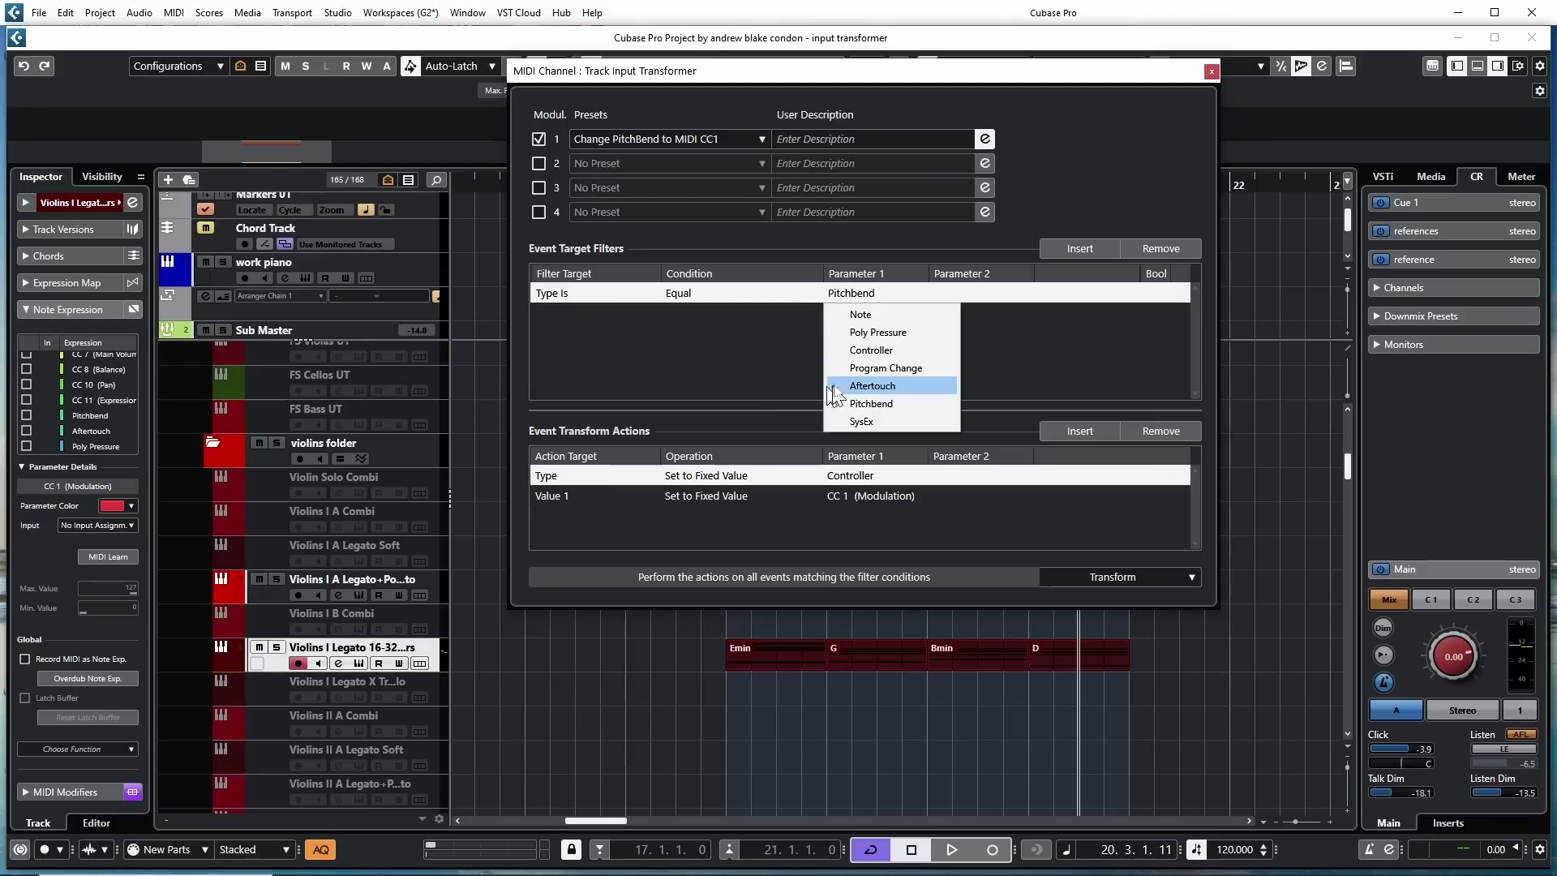
click(872, 349)
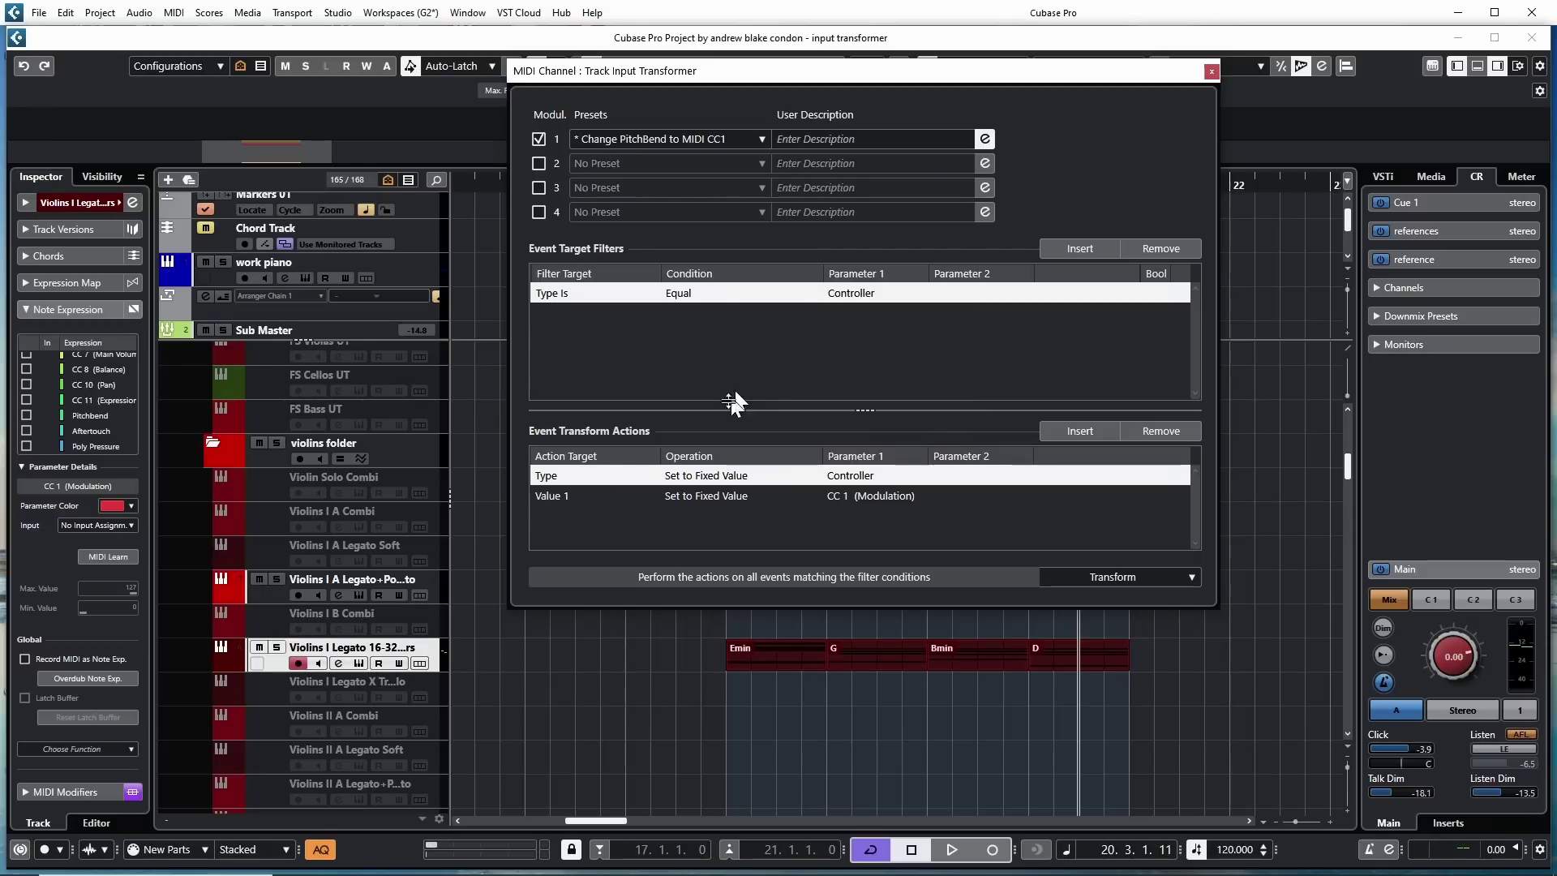
Add a second filter condition requiring Value 1 equal to controller number 1
click(1068, 248)
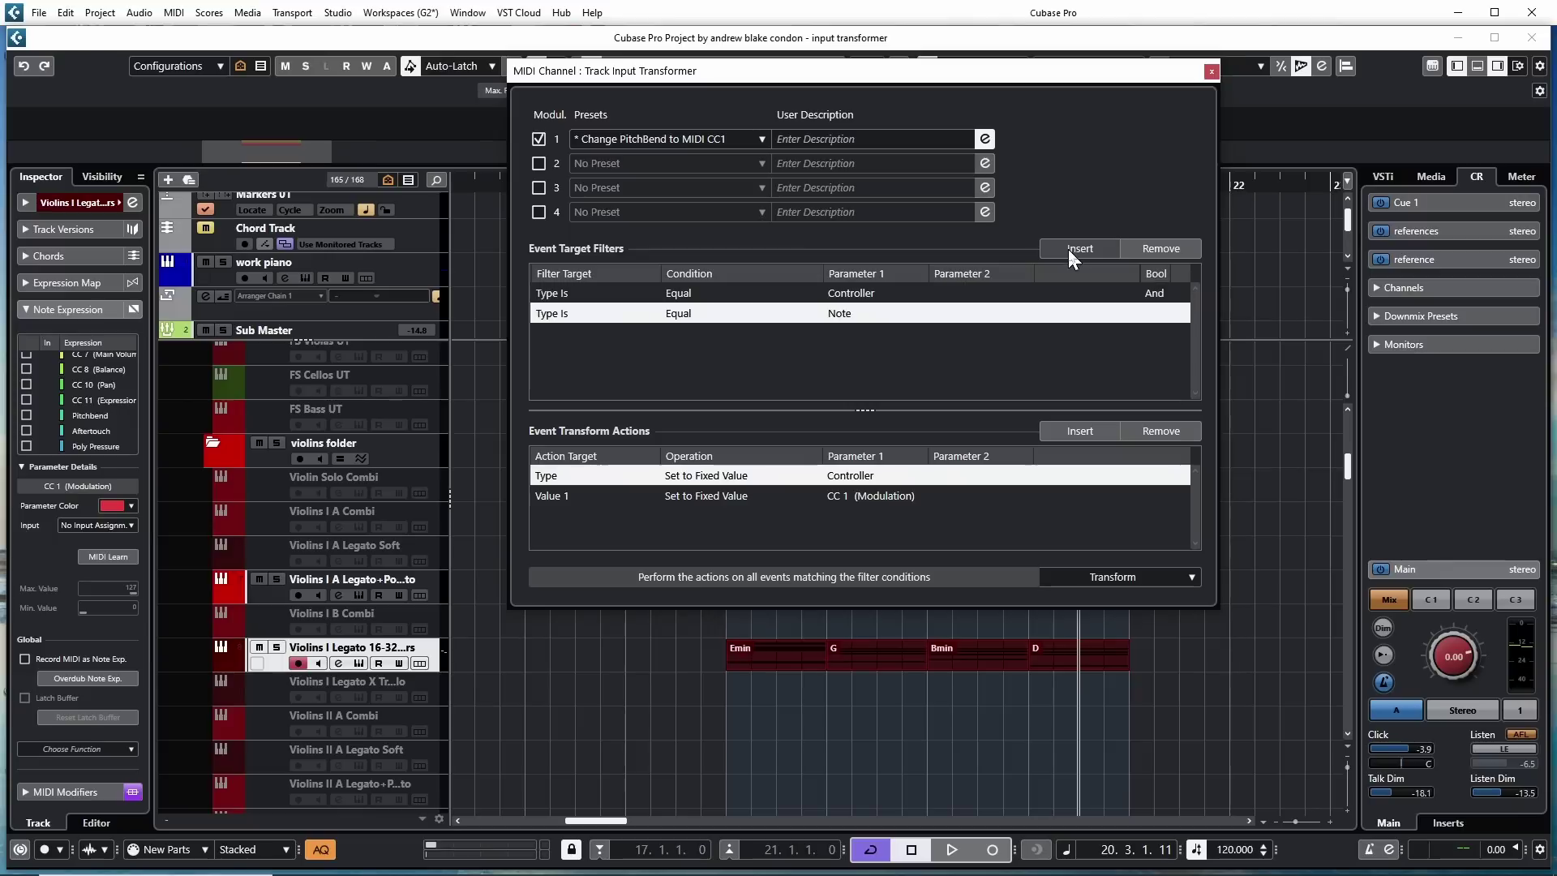
click(558, 314)
click(572, 334)
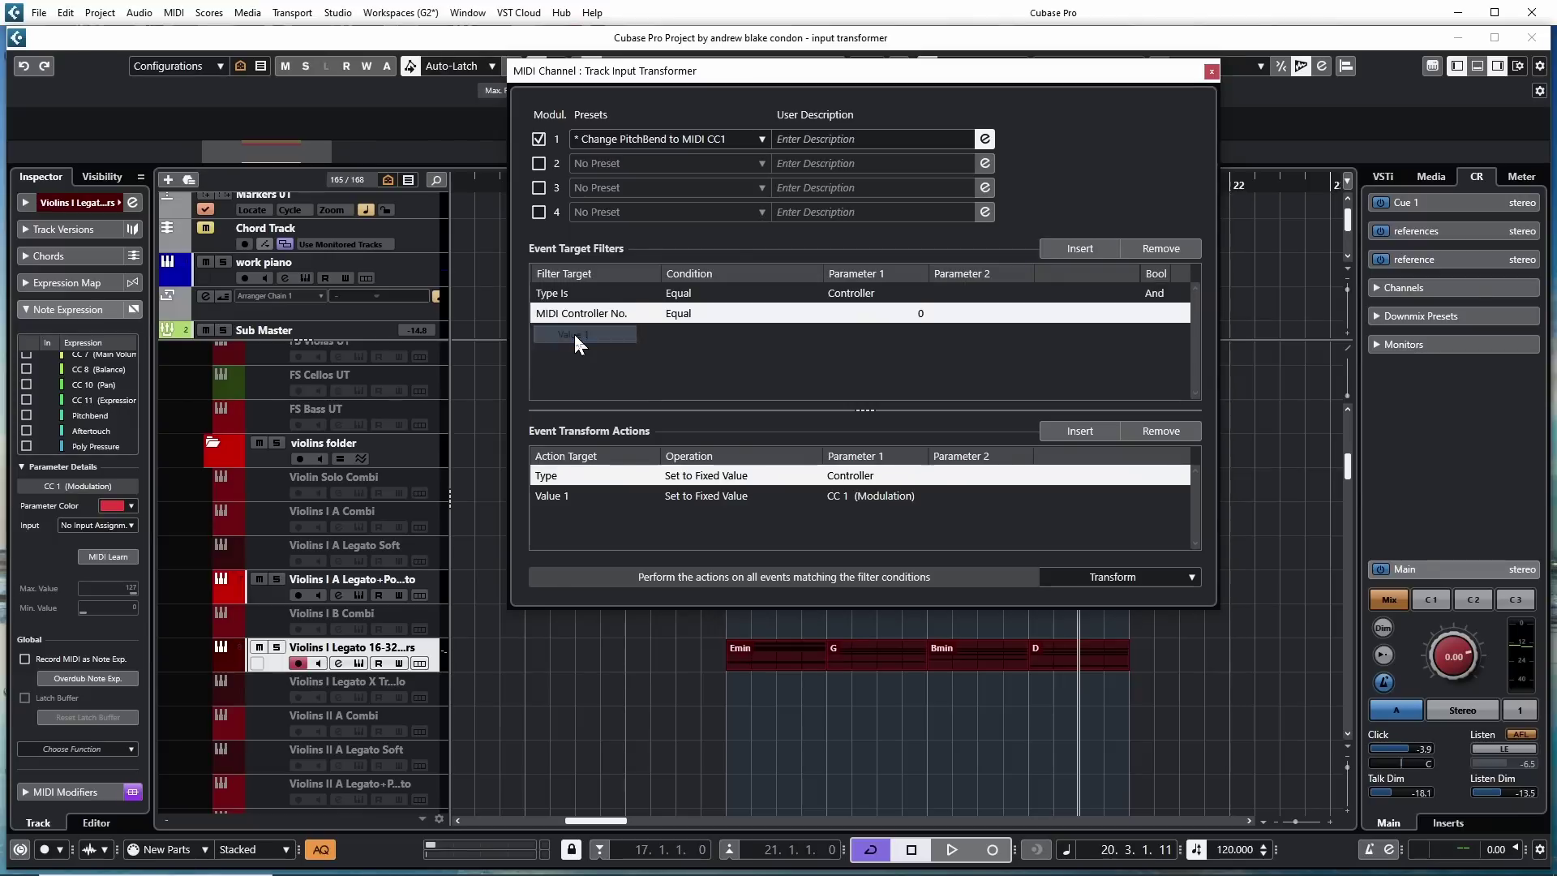
click(854, 314)
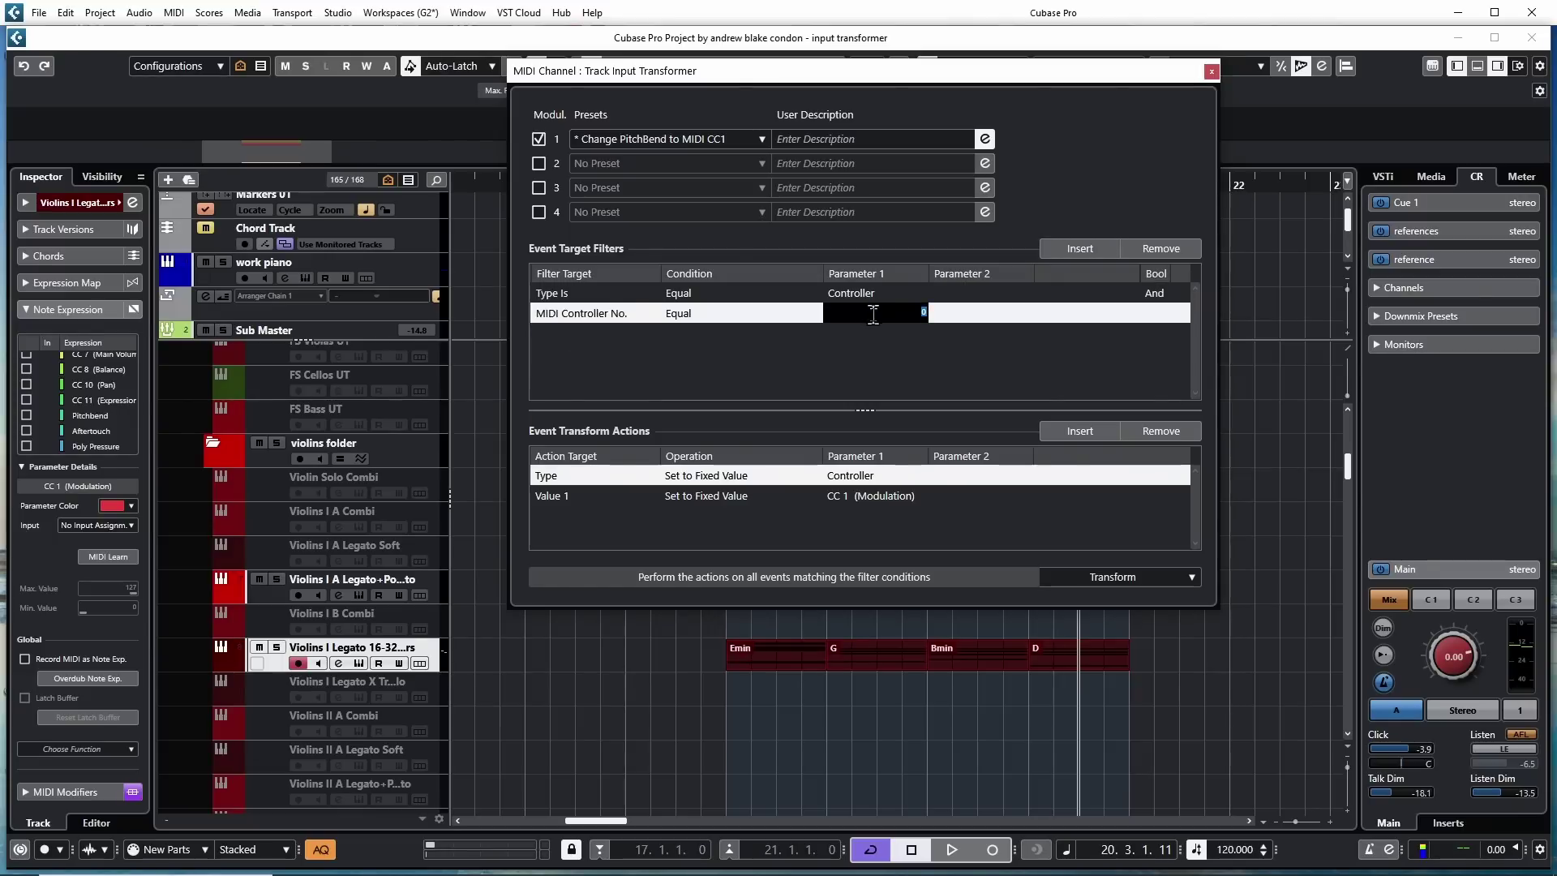
text(1)
key(Return)
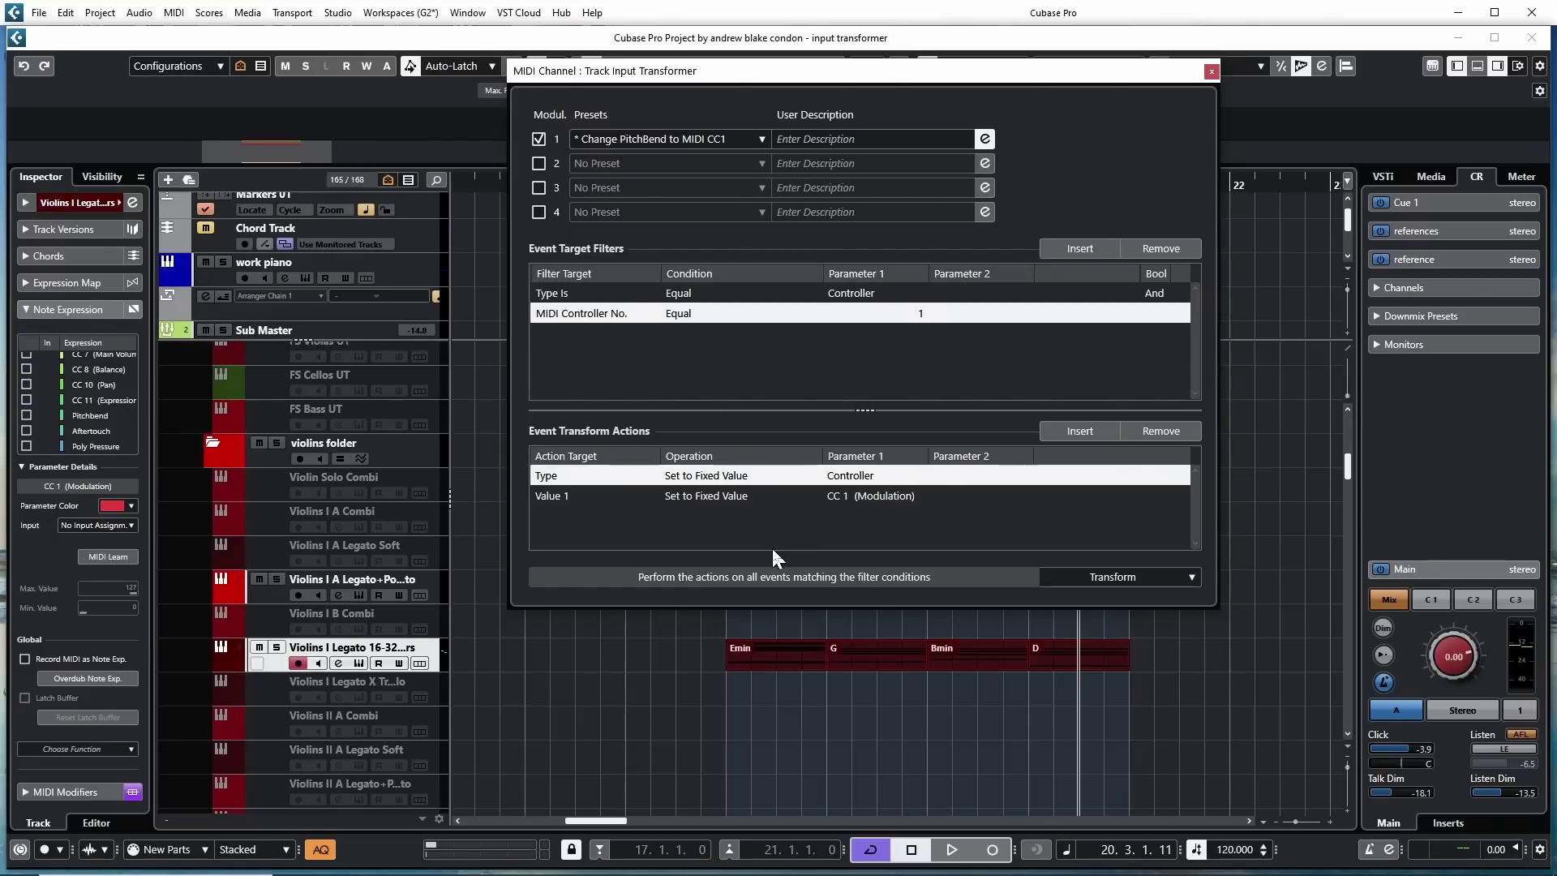
Set the output controller to CC 11 (Expression) and audition the passage
click(853, 497)
scroll(851, 497, up, 1)
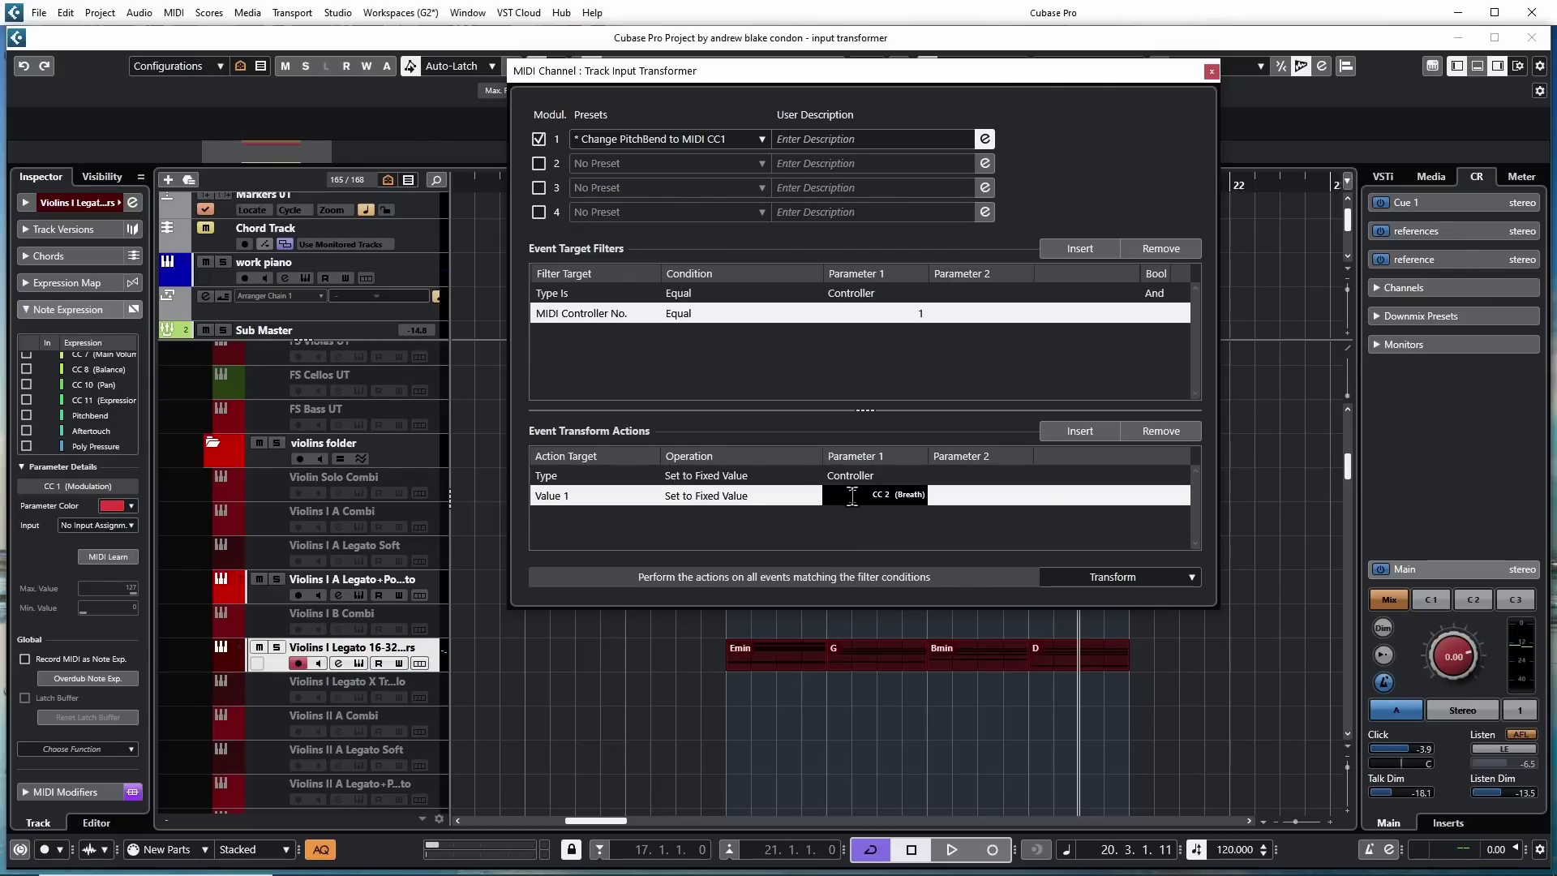
scroll(852, 497, up, 6)
key(space)
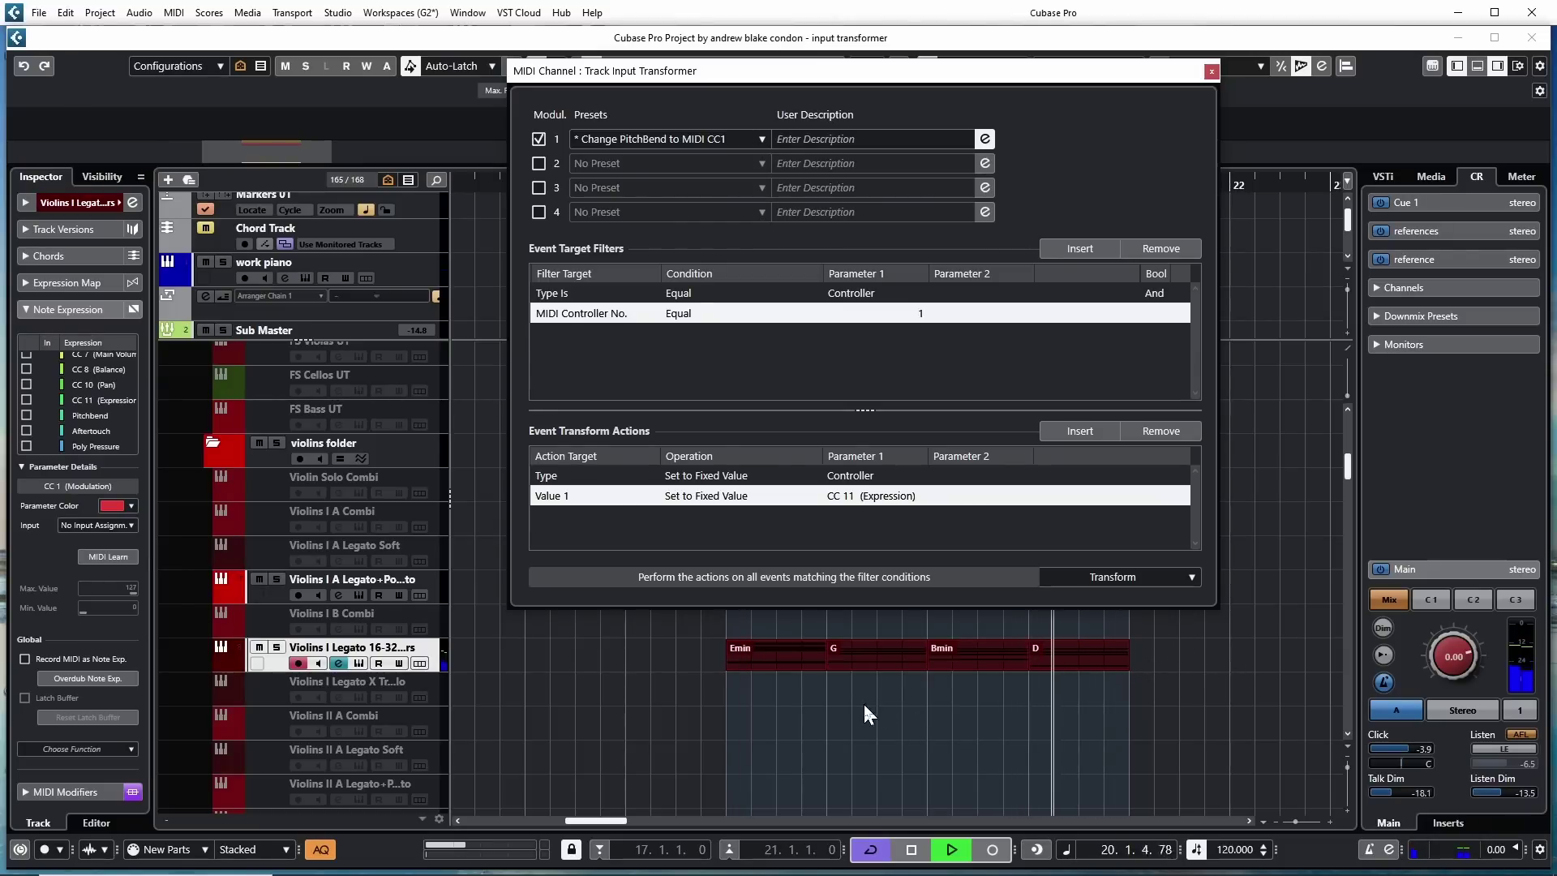
key(space)
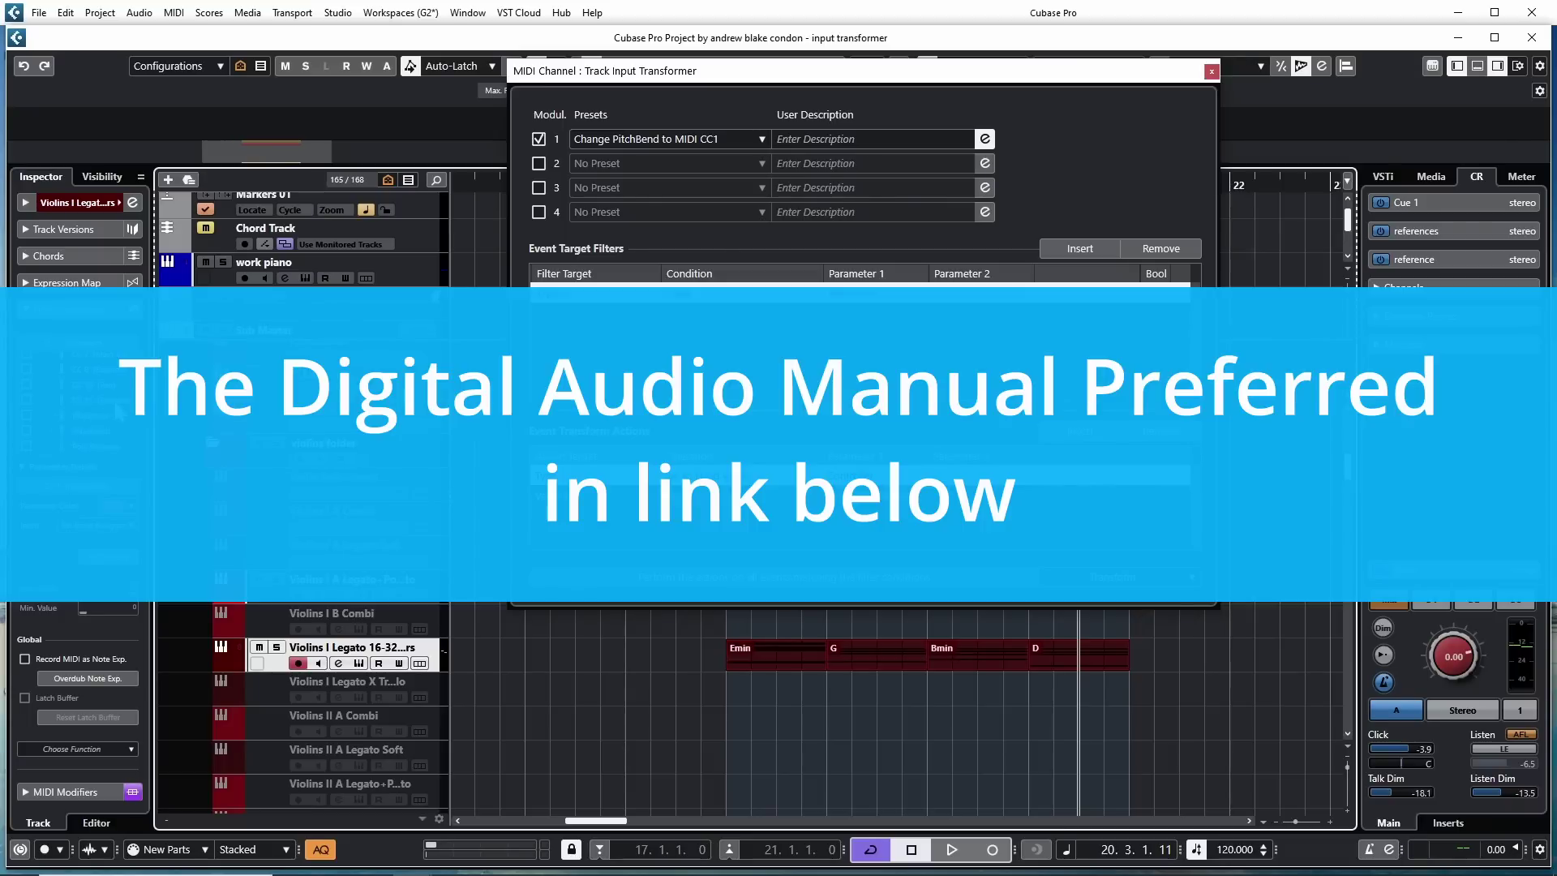
Choose a new event type for the transformer filter's first condition
click(608, 535)
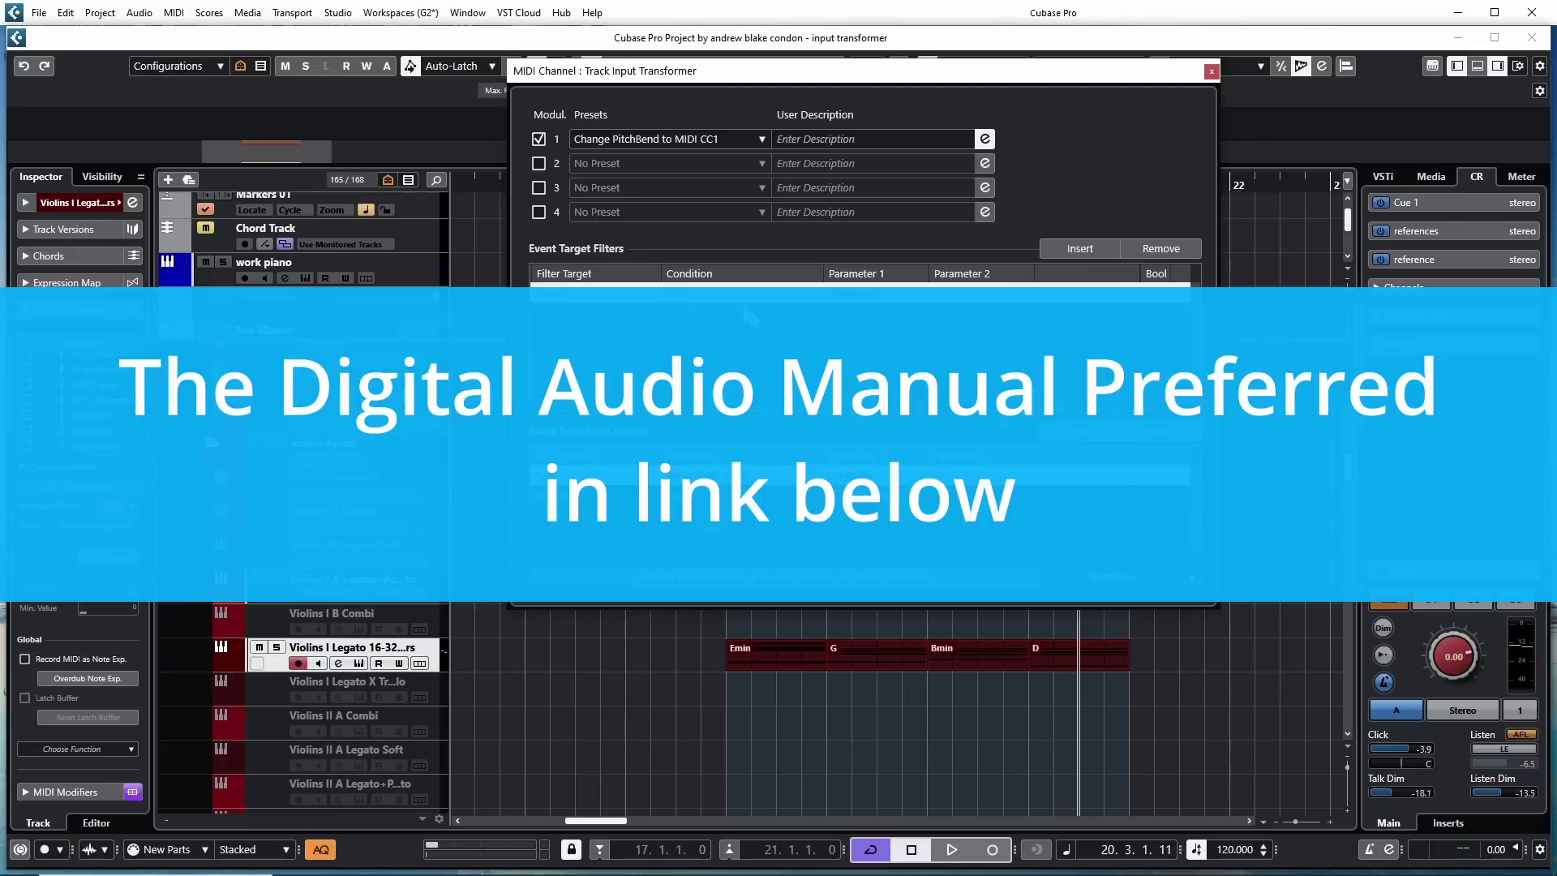
click(843, 300)
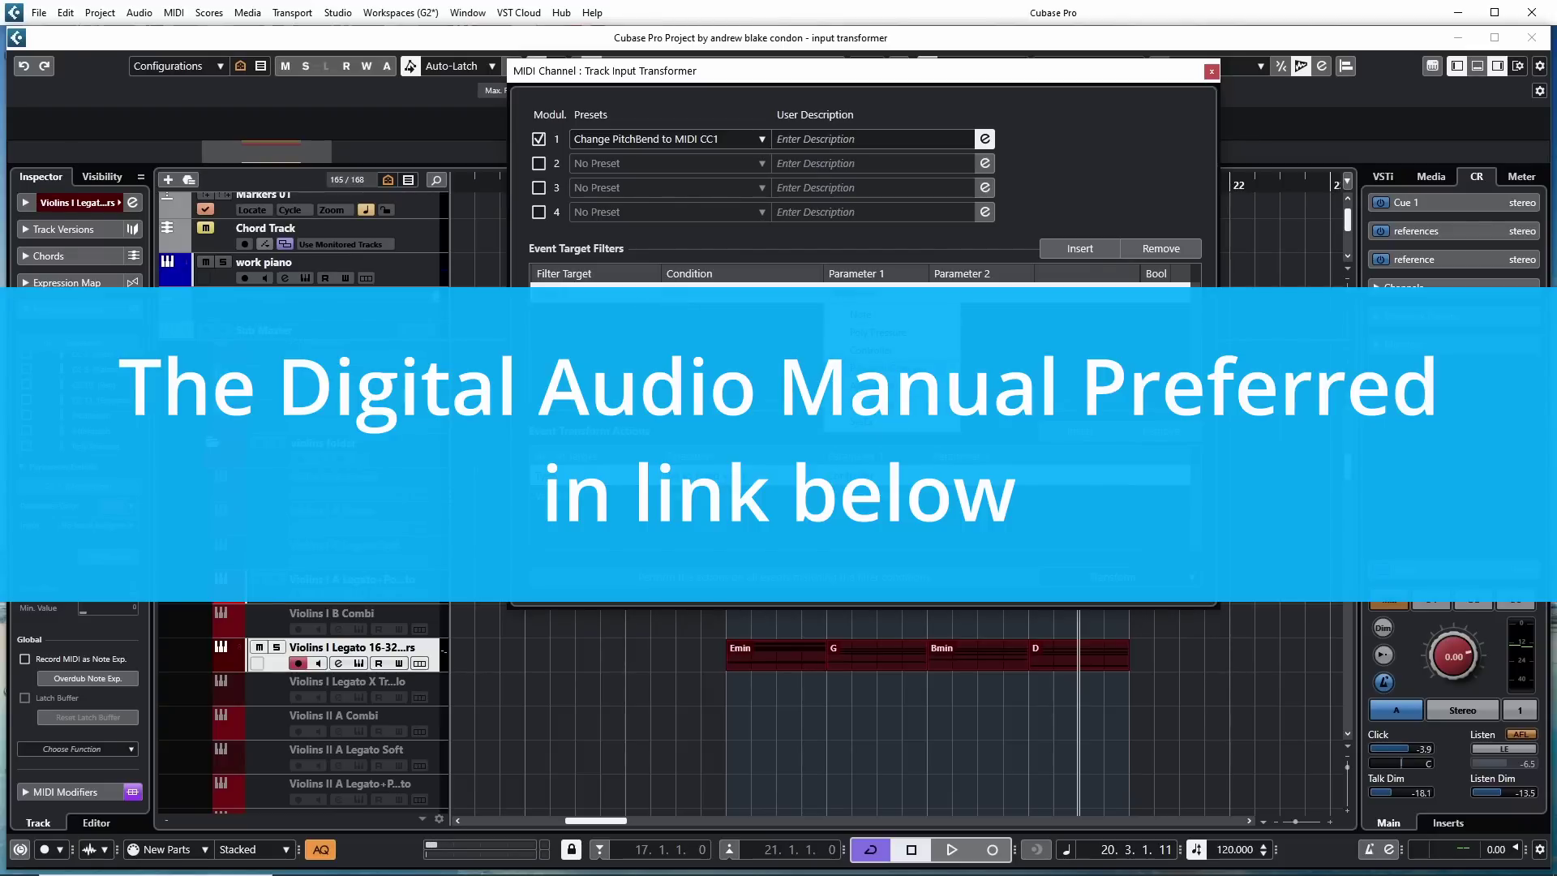
click(876, 352)
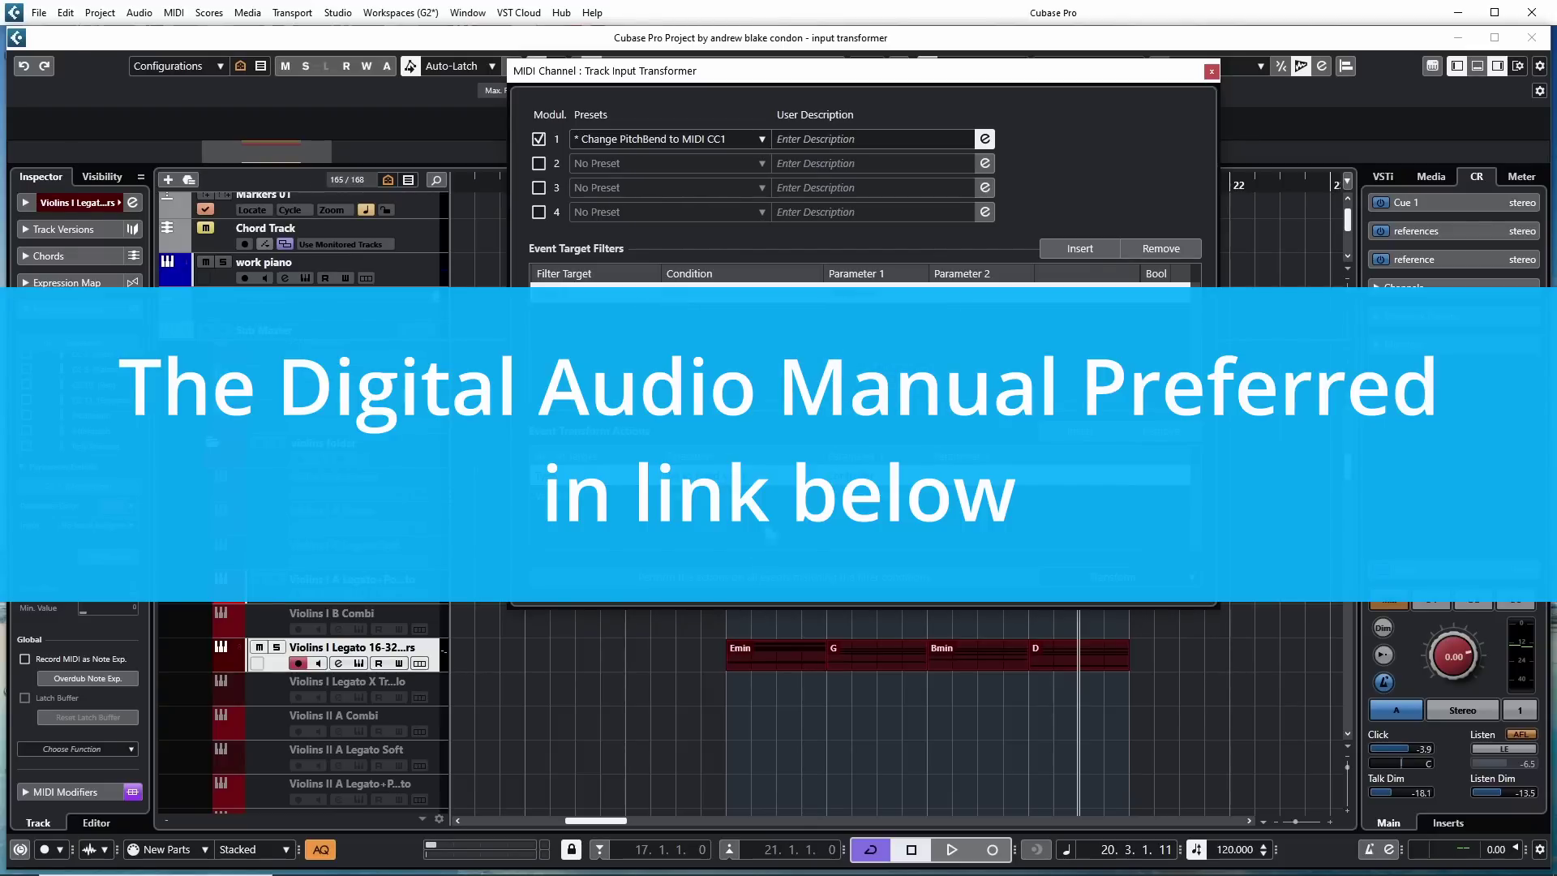
Add another filter condition, set its target, and confirm its value
click(1068, 248)
click(568, 314)
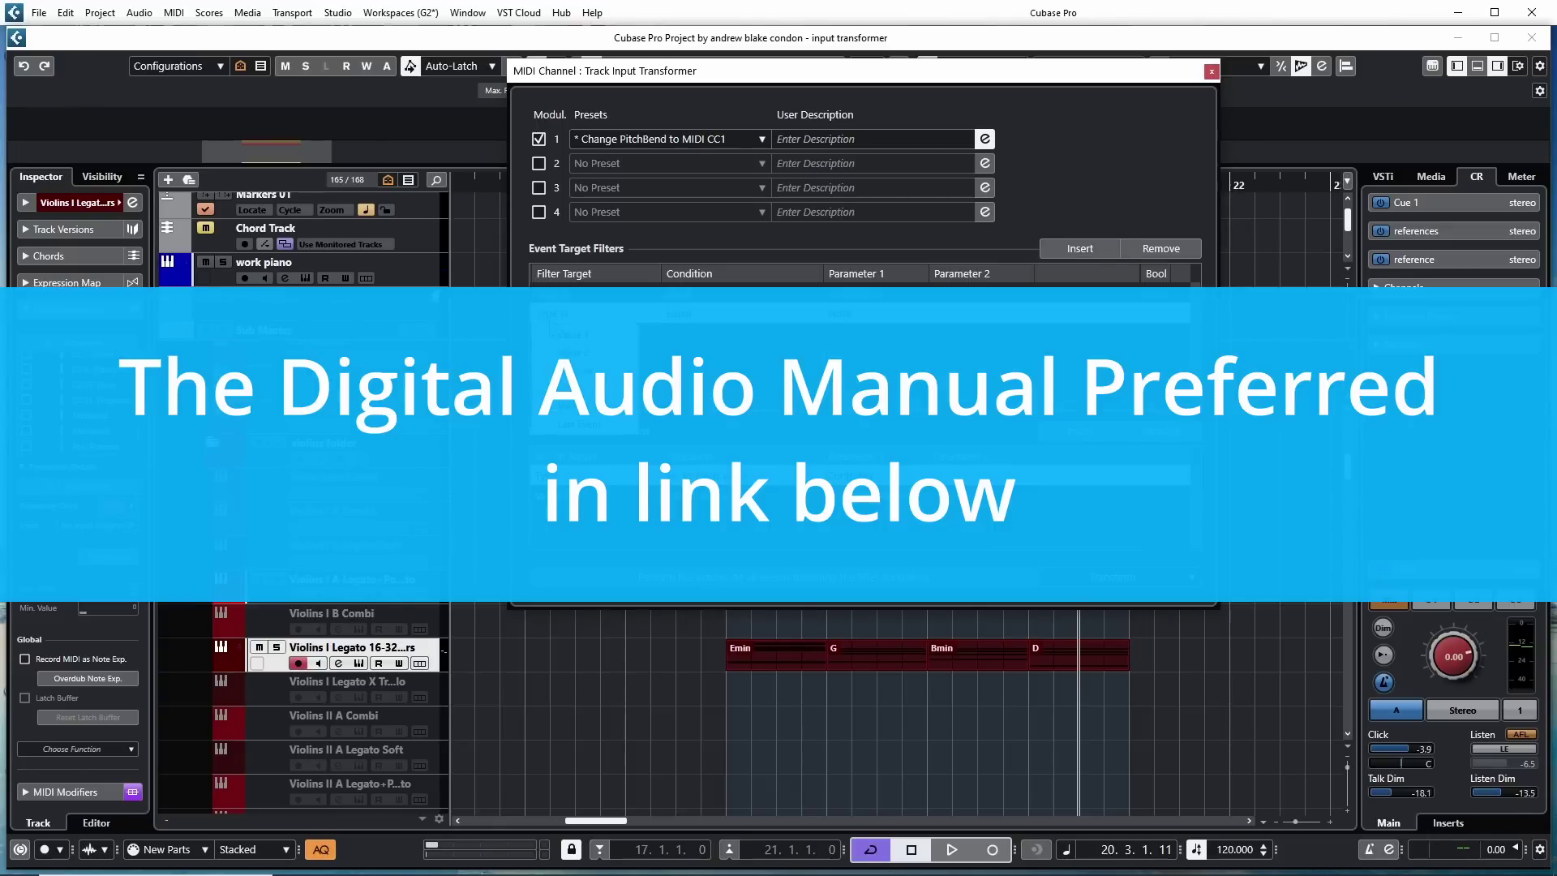
click(579, 346)
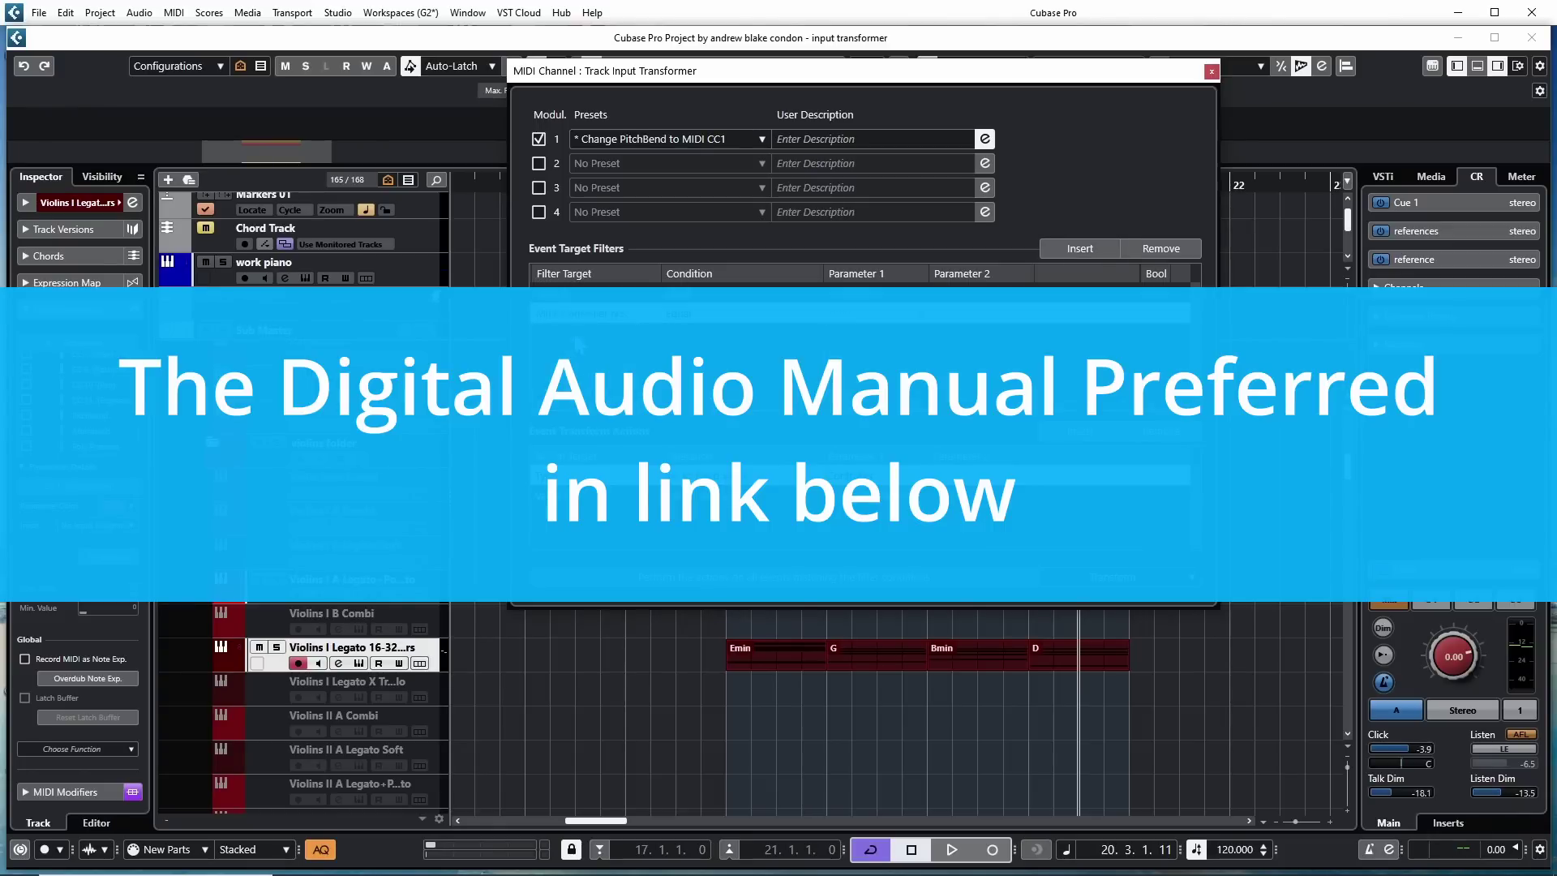
click(854, 315)
key(Return)
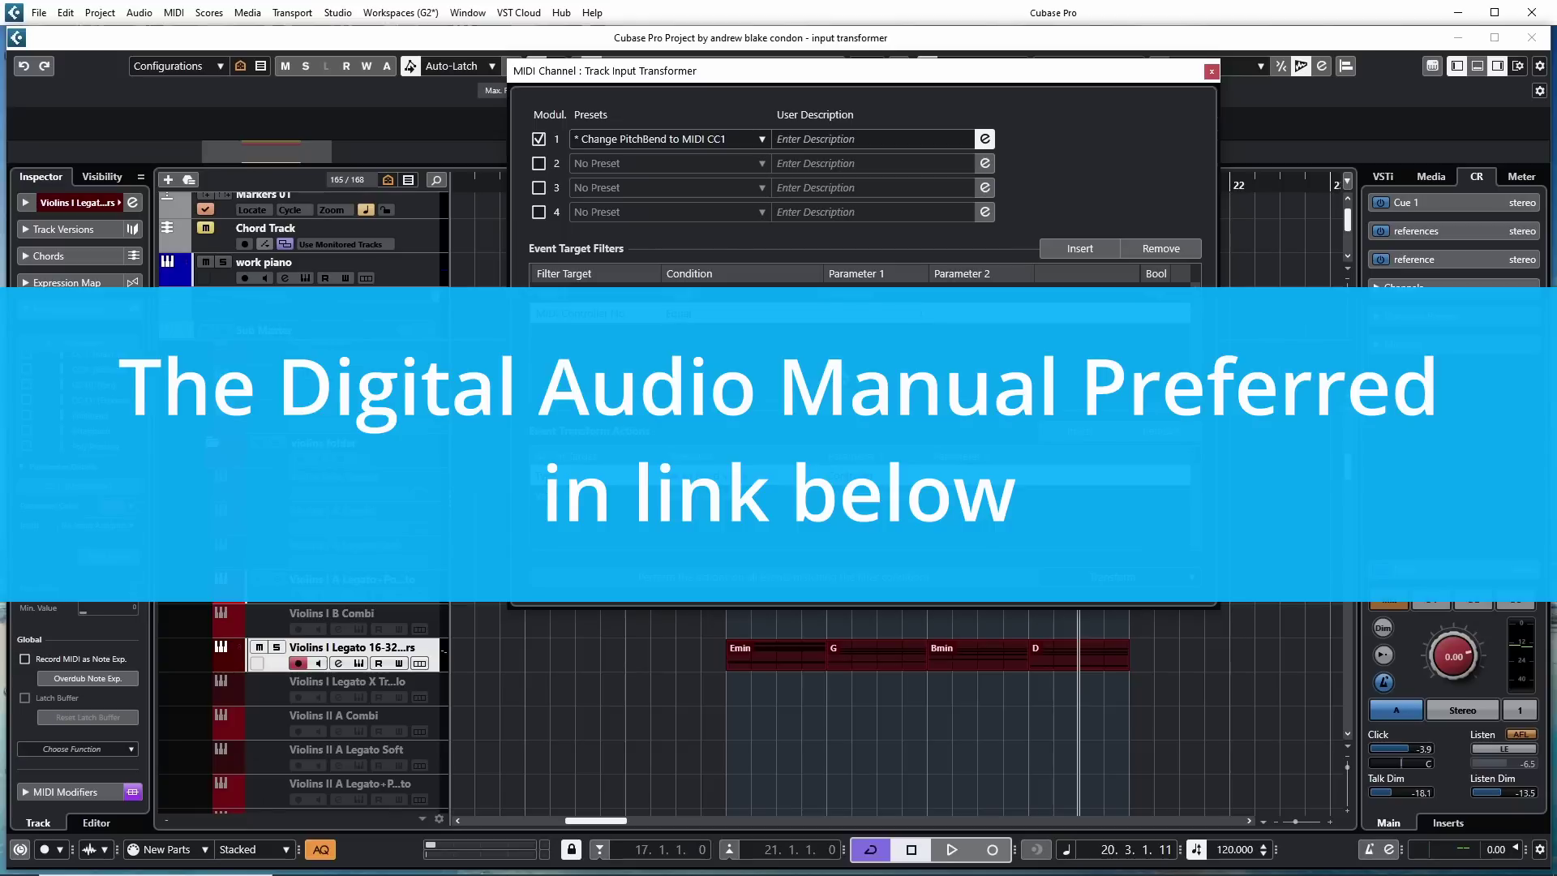